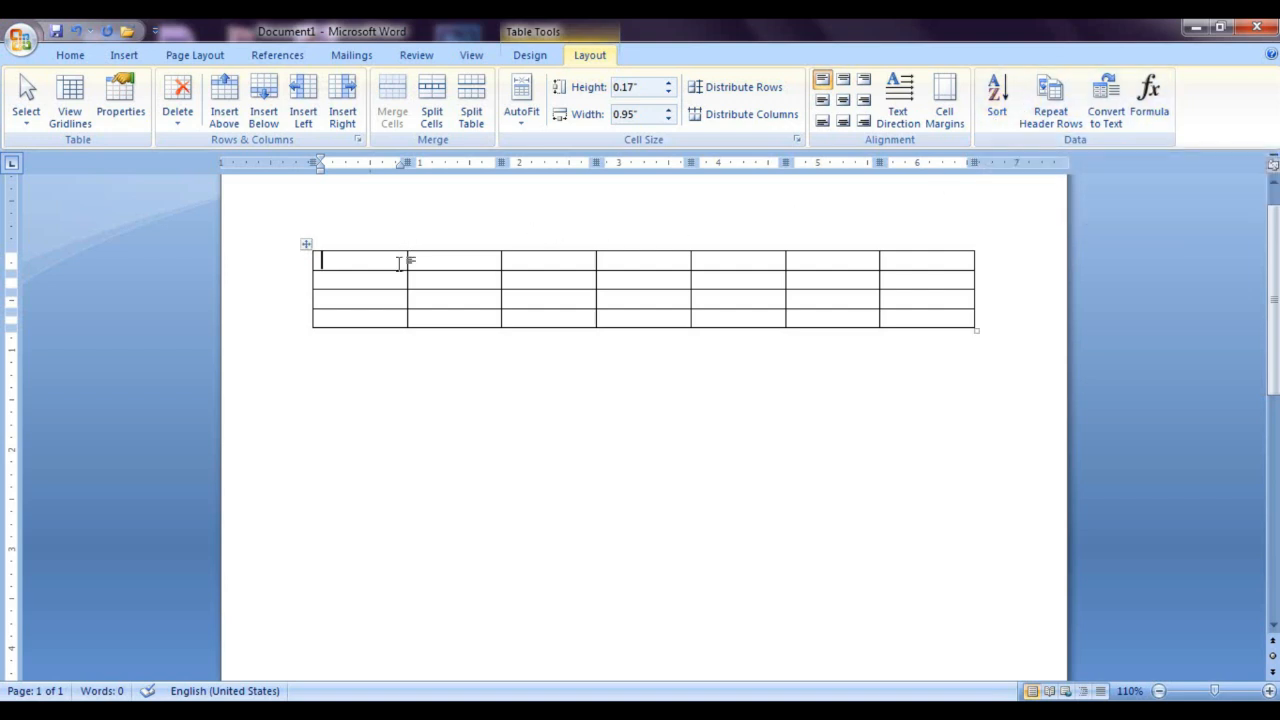
# Step: Enter 54 and 50 in the first column's top two cells and add them below with the formula =SUM(ABOVE)
pyautogui.write('54')
pyautogui.press('Down')
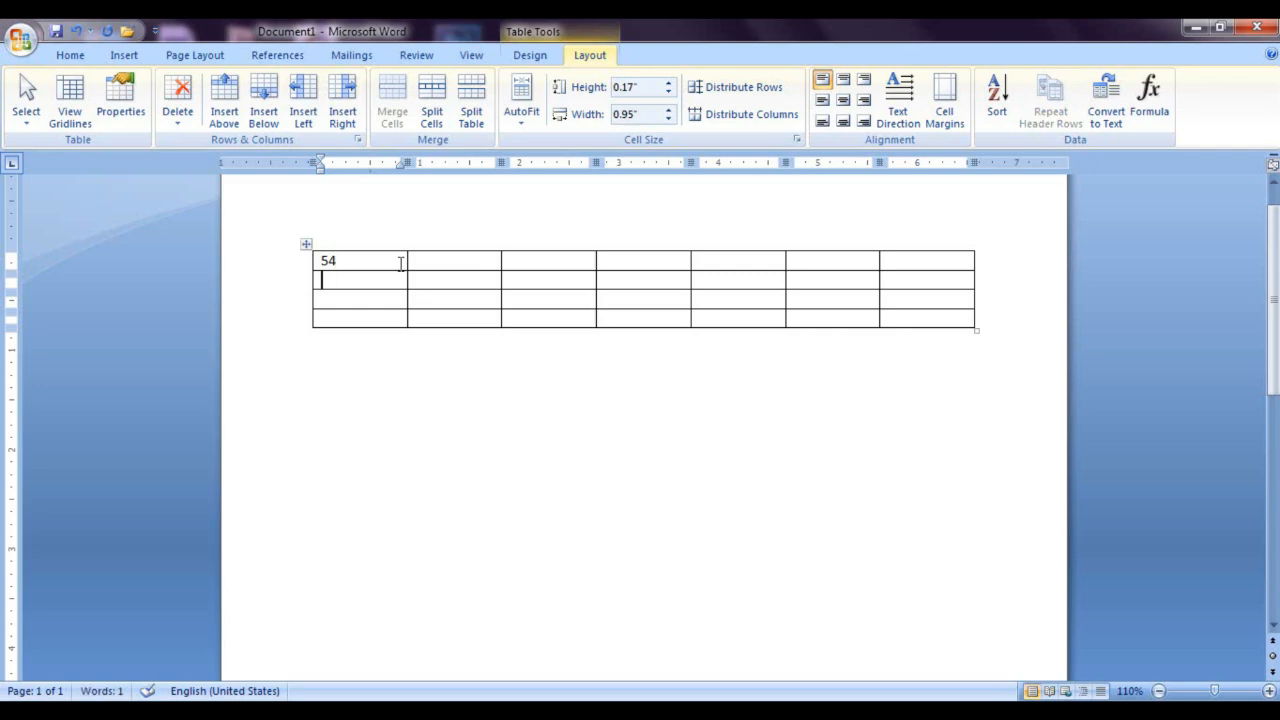
pyautogui.write('50')
pyautogui.click(355, 300)
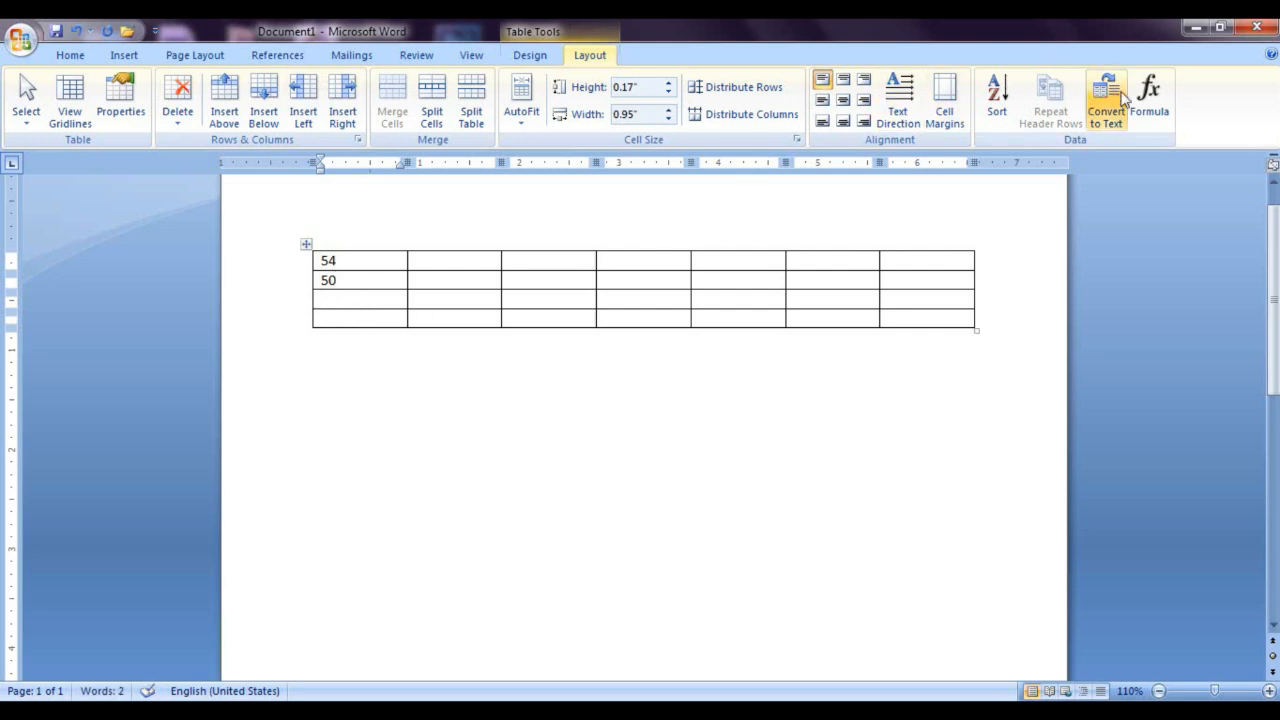
pyautogui.click(1150, 98)
pyautogui.moveTo(604, 268); pyautogui.dragTo(607, 214)
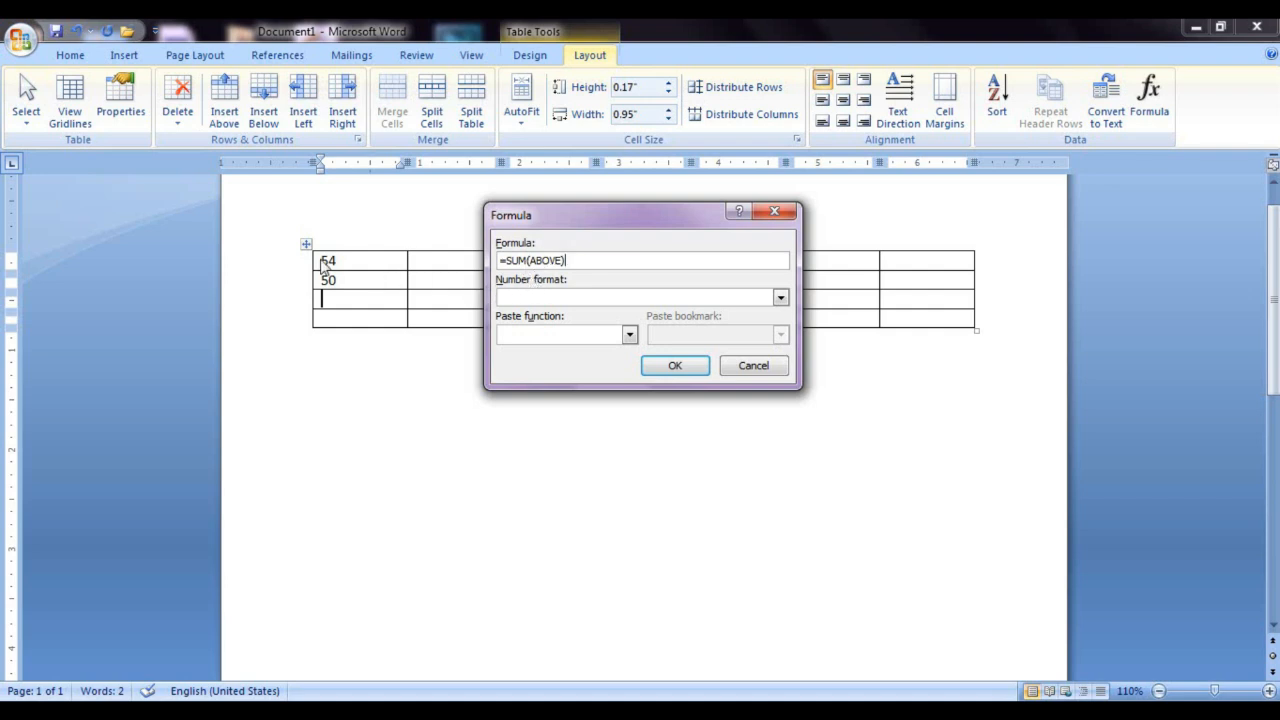
pyautogui.click(676, 368)
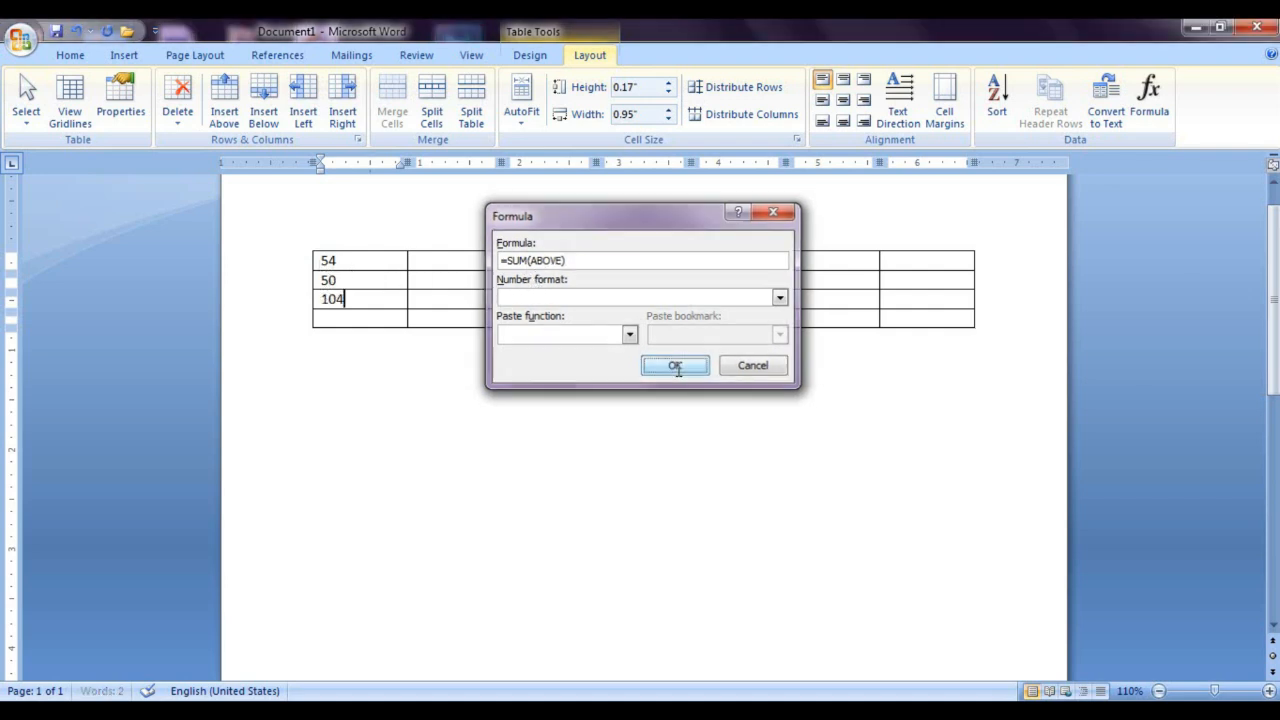
# Step: Enter 54 in the first row's second cell and total the row in the third cell with =SUM(LEFT)
pyautogui.click(419, 260)
pyautogui.write('54')
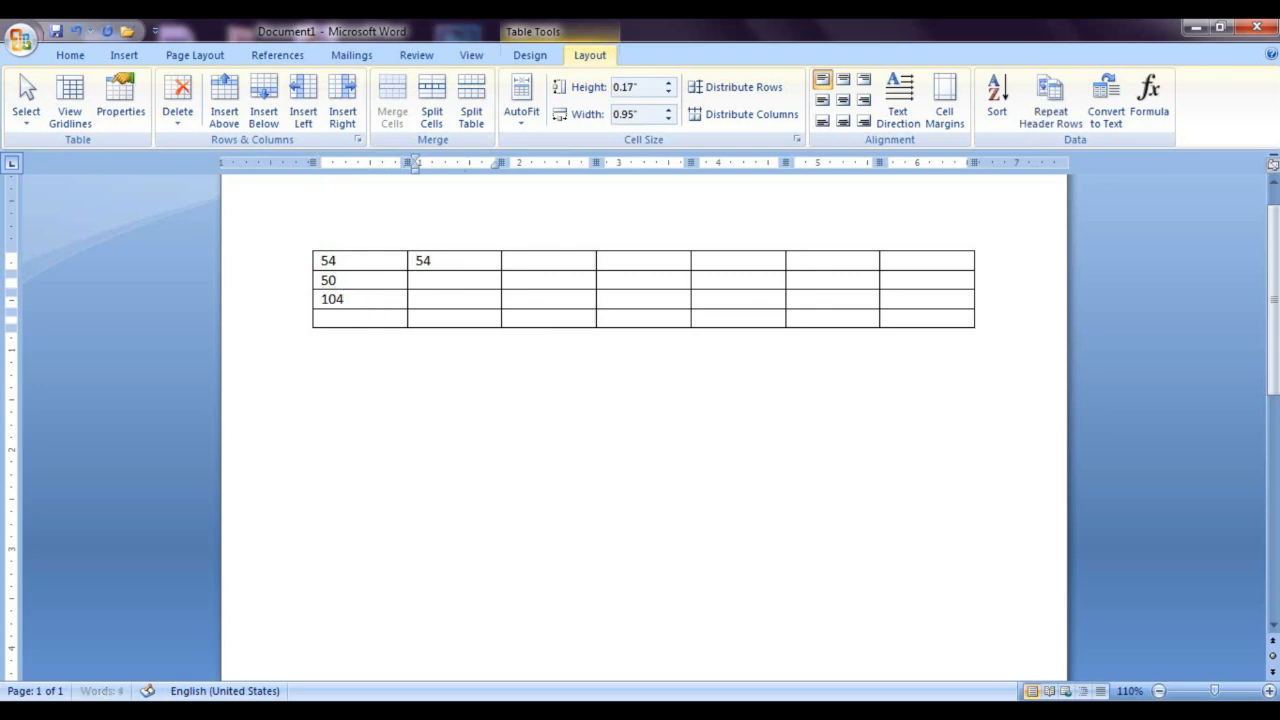
pyautogui.click(546, 265)
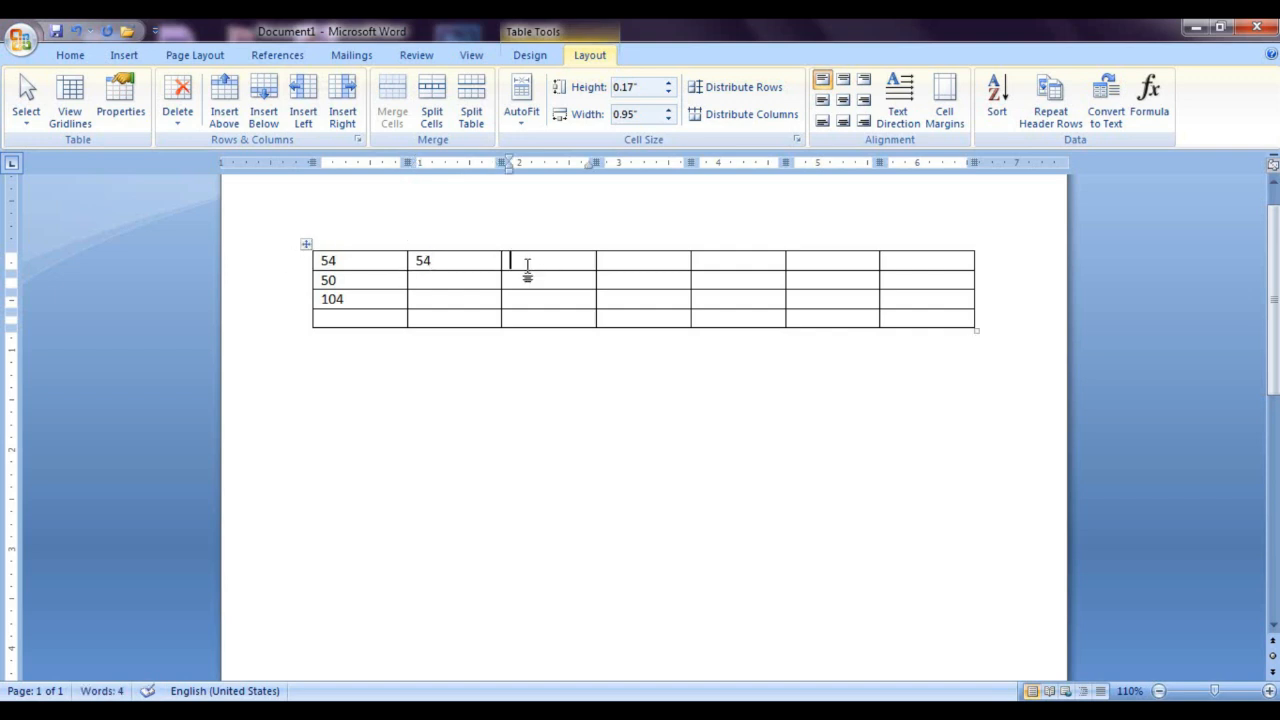
pyautogui.click(1155, 103)
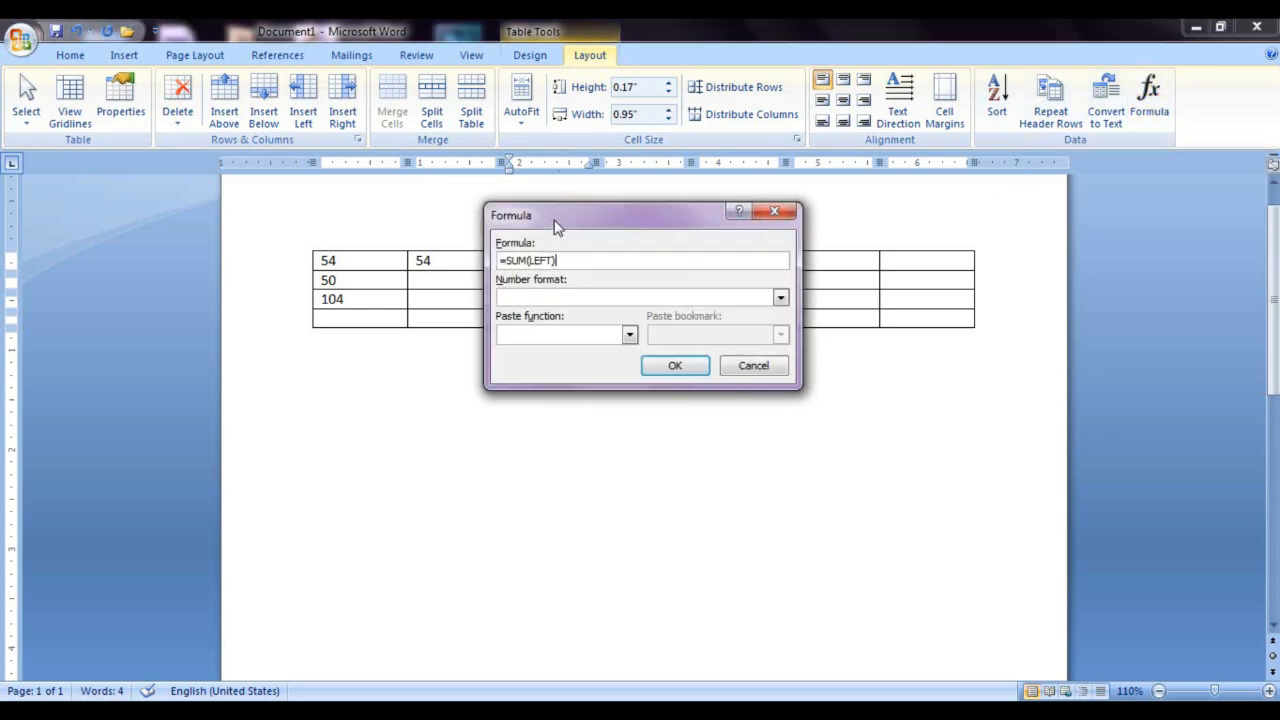
pyautogui.moveTo(555, 222); pyautogui.dragTo(669, 238)
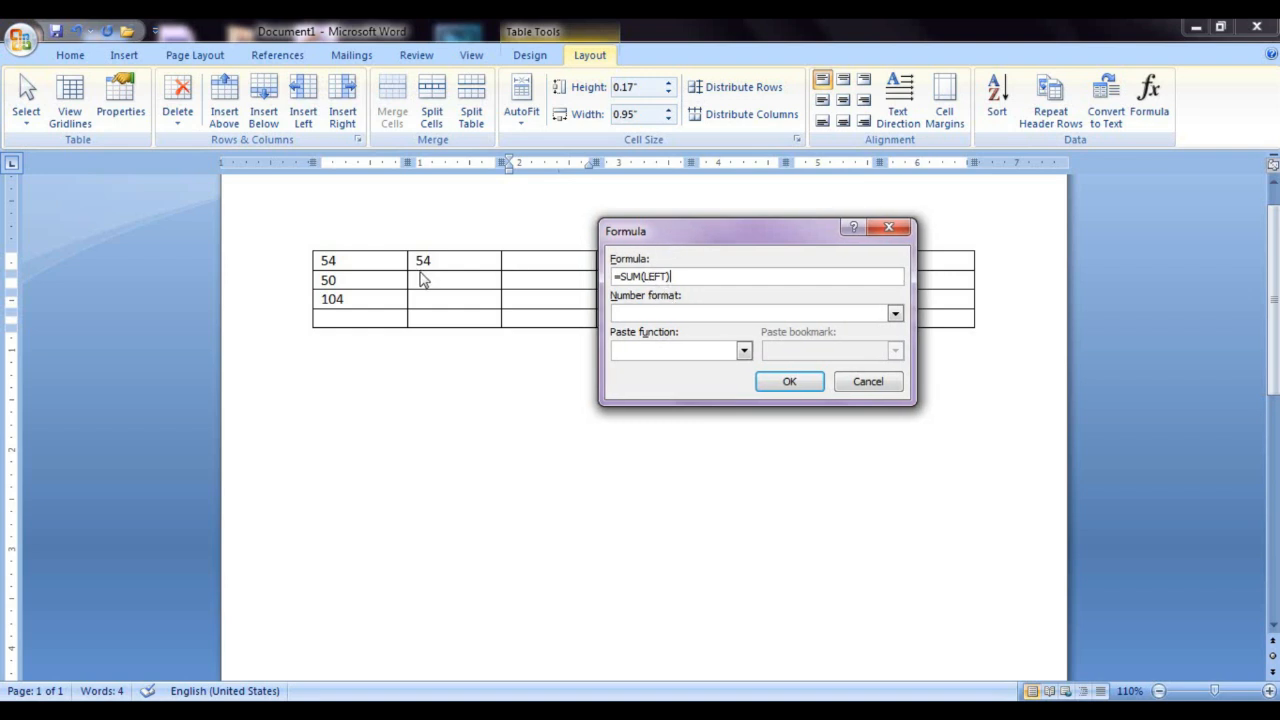
pyautogui.click(789, 381)
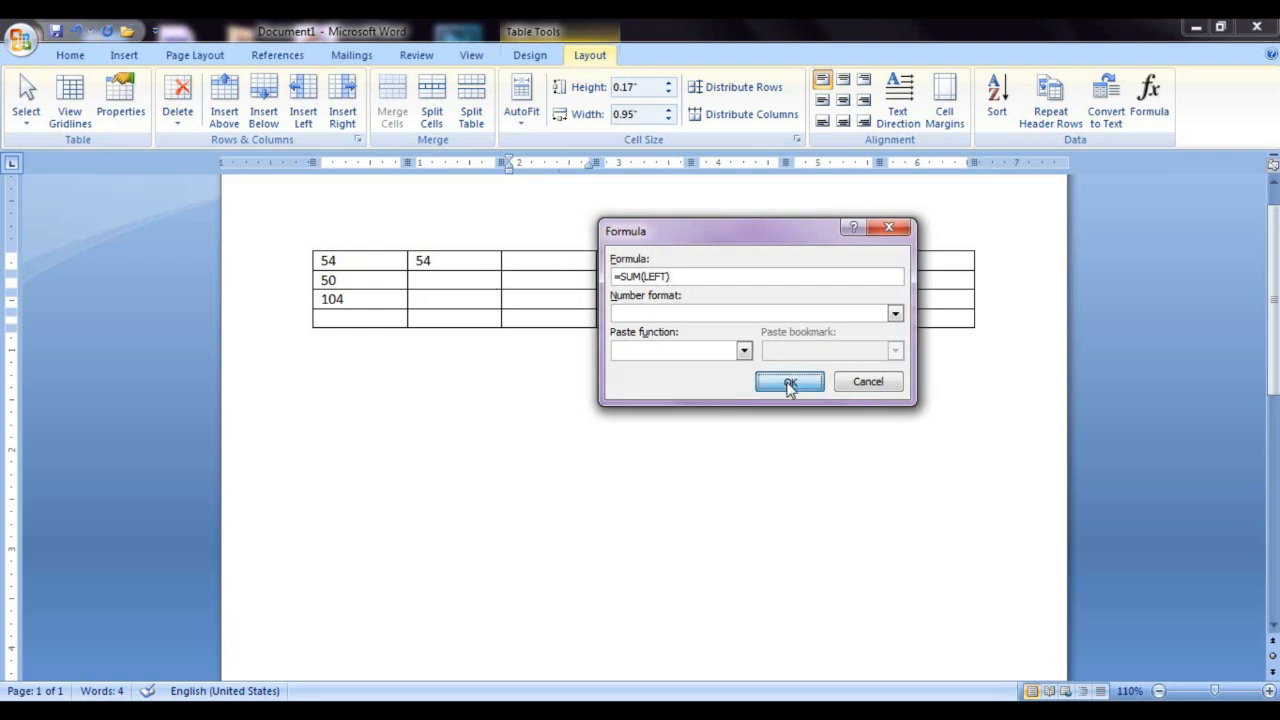
# Step: Enter 50 in the second row's second cell and total that column in the cell below with =SUM(ABOVE)
pyautogui.click(478, 278)
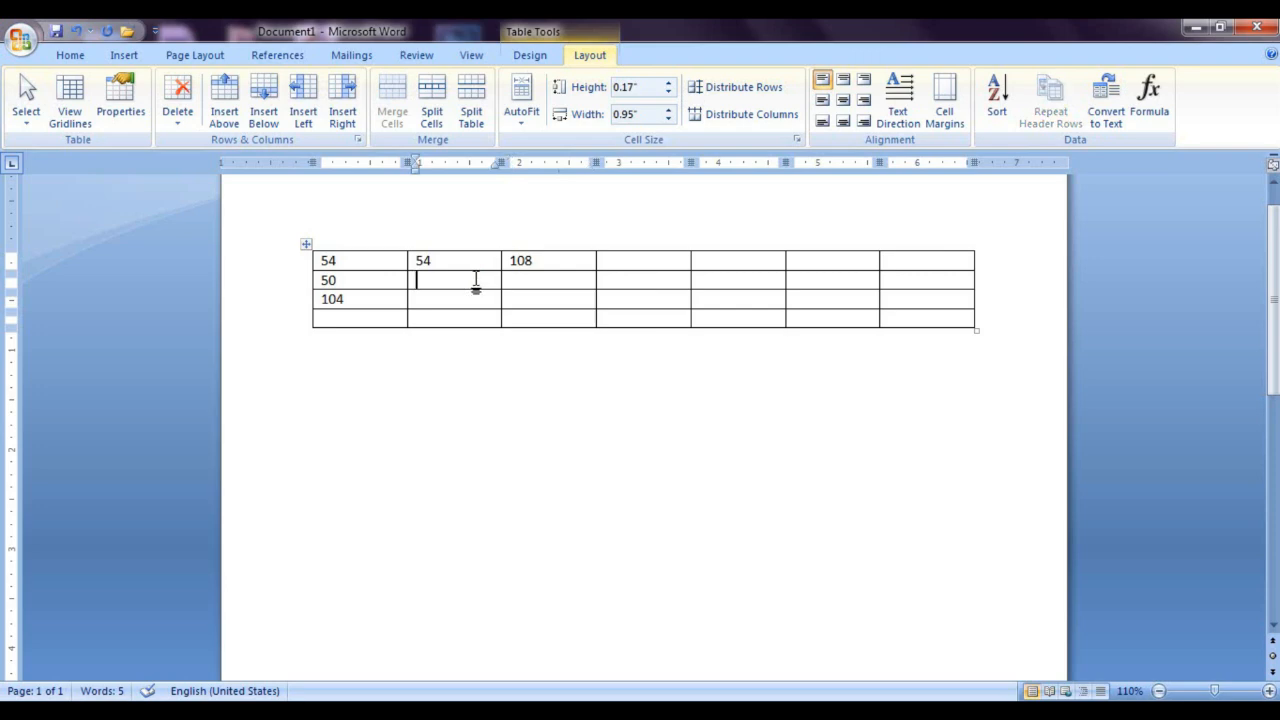
pyautogui.write('50')
pyautogui.click(460, 300)
pyautogui.click(1149, 100)
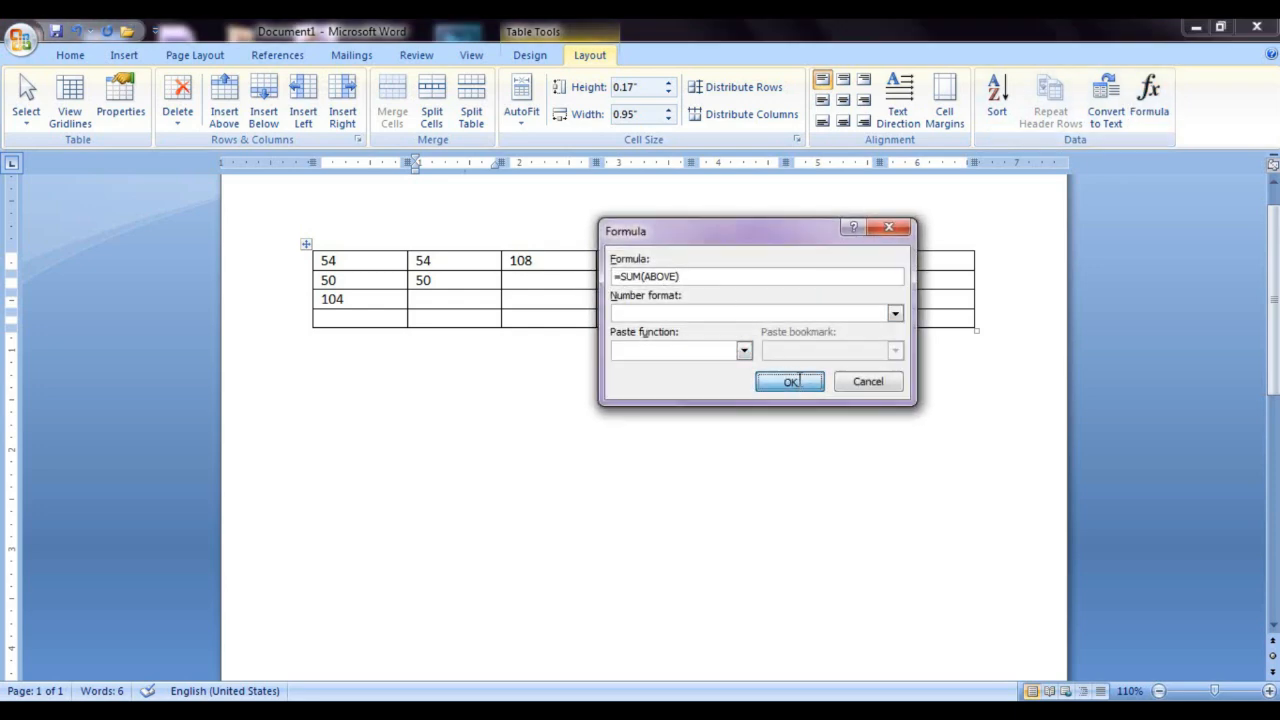
pyautogui.click(790, 382)
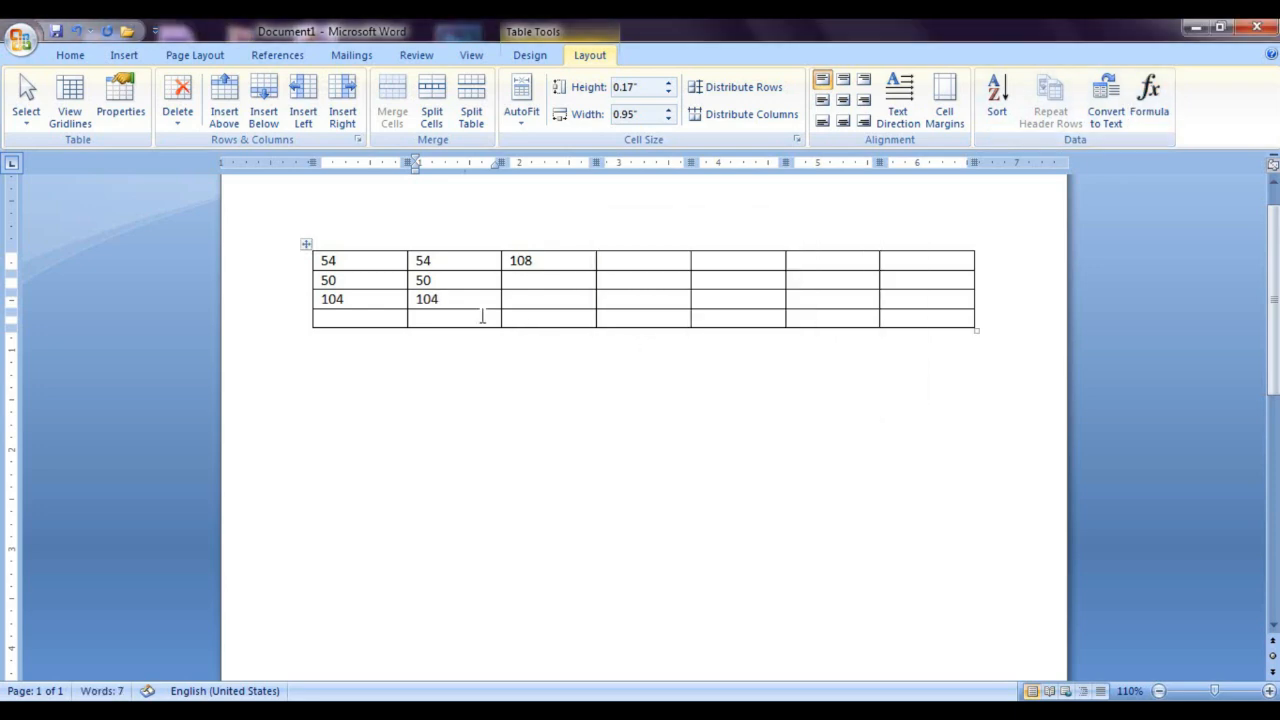
# Step: Enter 45 in the second row's last cell and 54 in the cell before it
pyautogui.click(909, 284)
pyautogui.write('45')
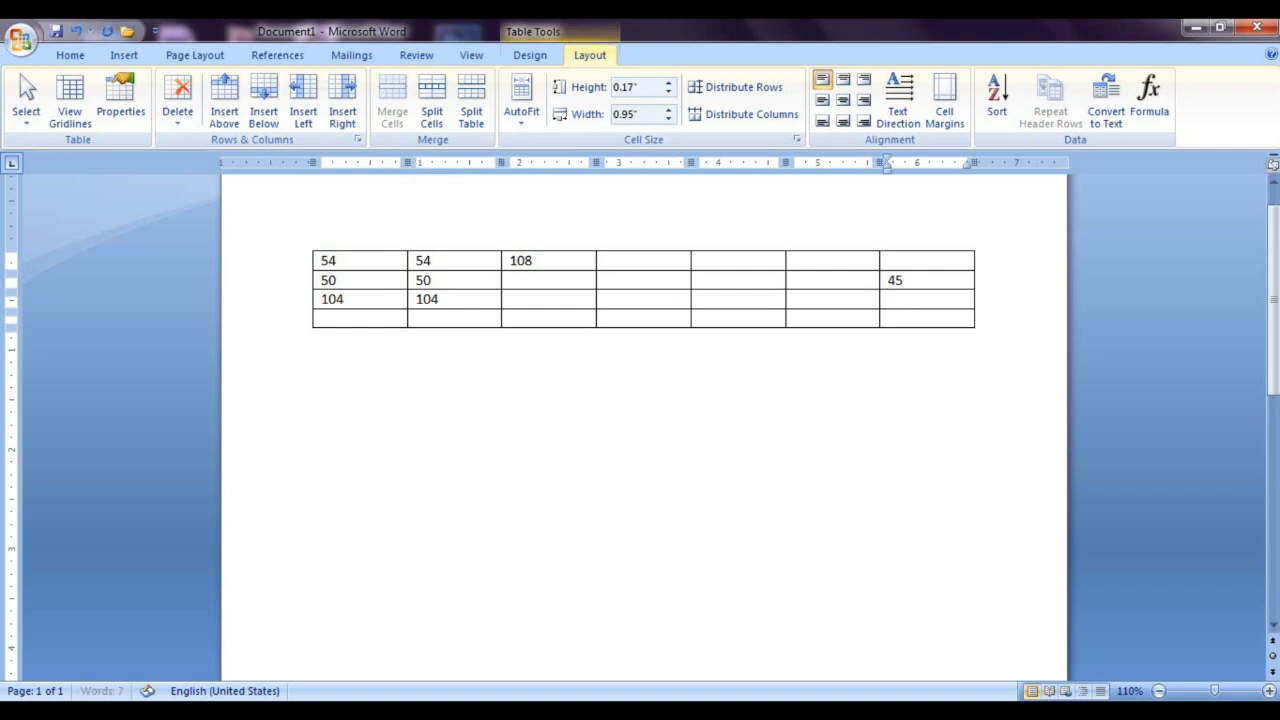
pyautogui.click(843, 284)
pyautogui.write('54')
# Step: Insert =SUM(RIGHT) in the second row's fifth cell and clear the contents of that row's last three cells
pyautogui.click(740, 286)
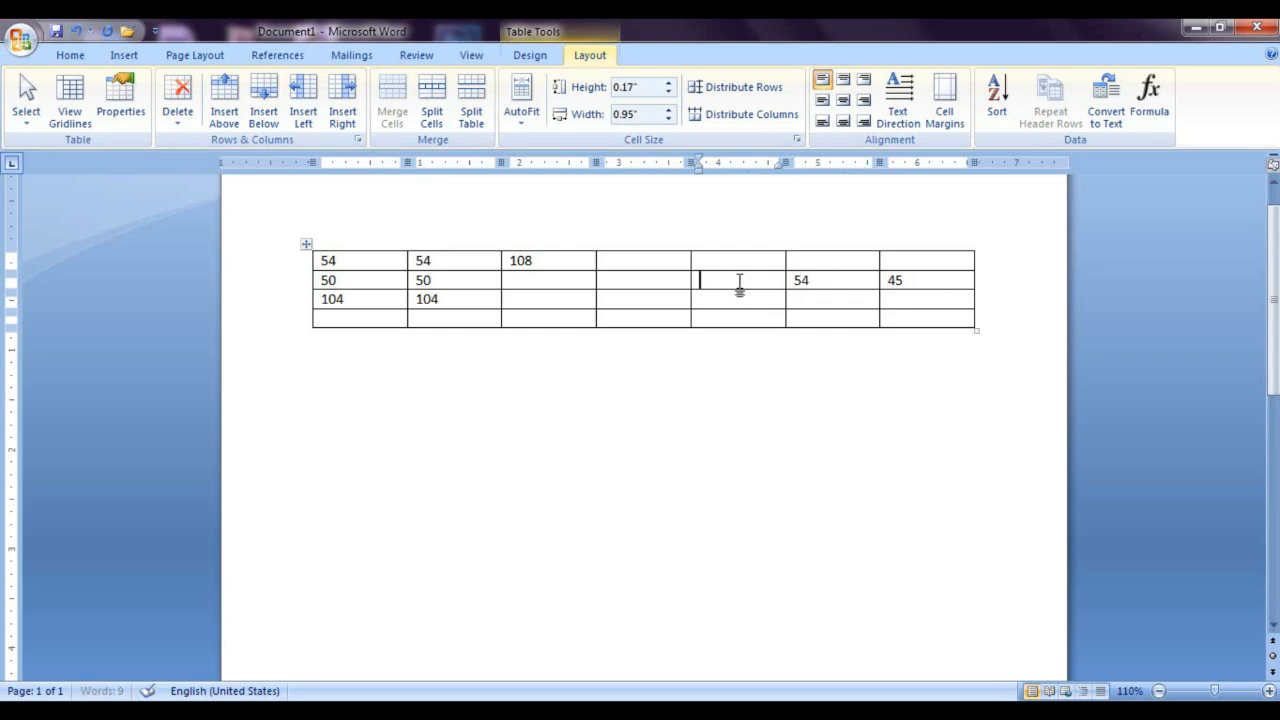
pyautogui.click(1148, 100)
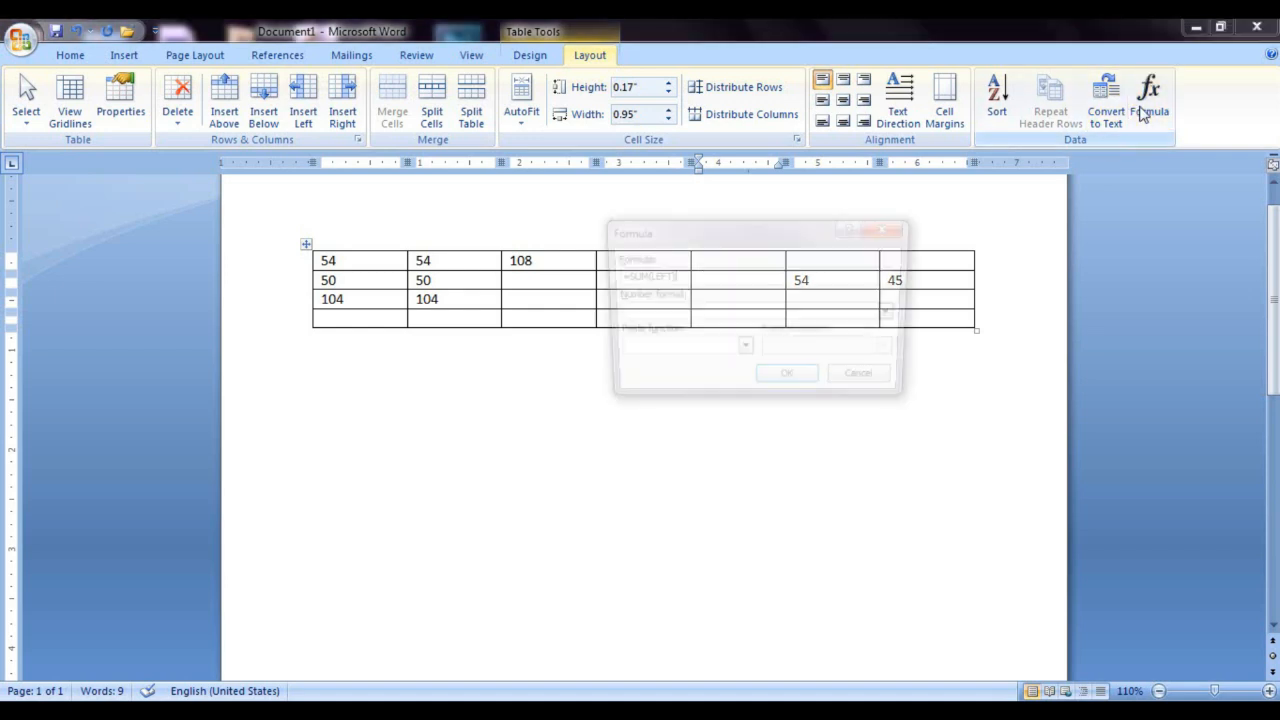
pyautogui.moveTo(702, 227); pyautogui.dragTo(873, 317)
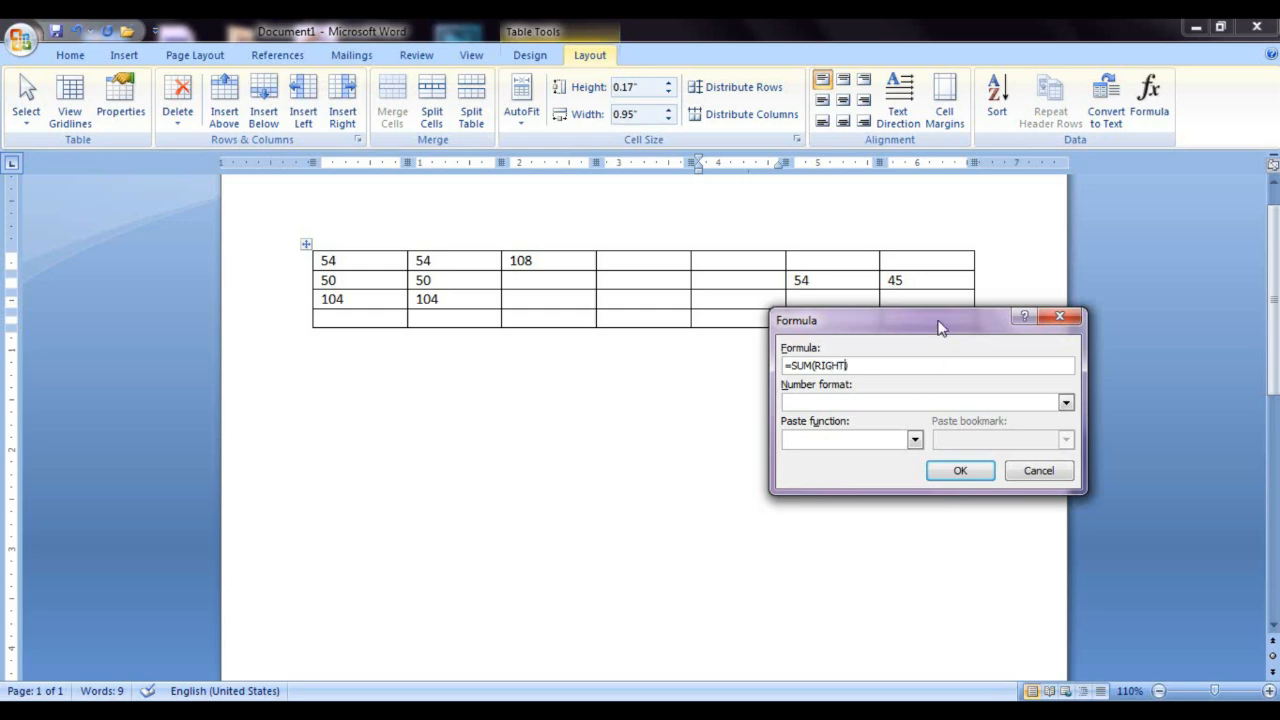
pyautogui.click(988, 471)
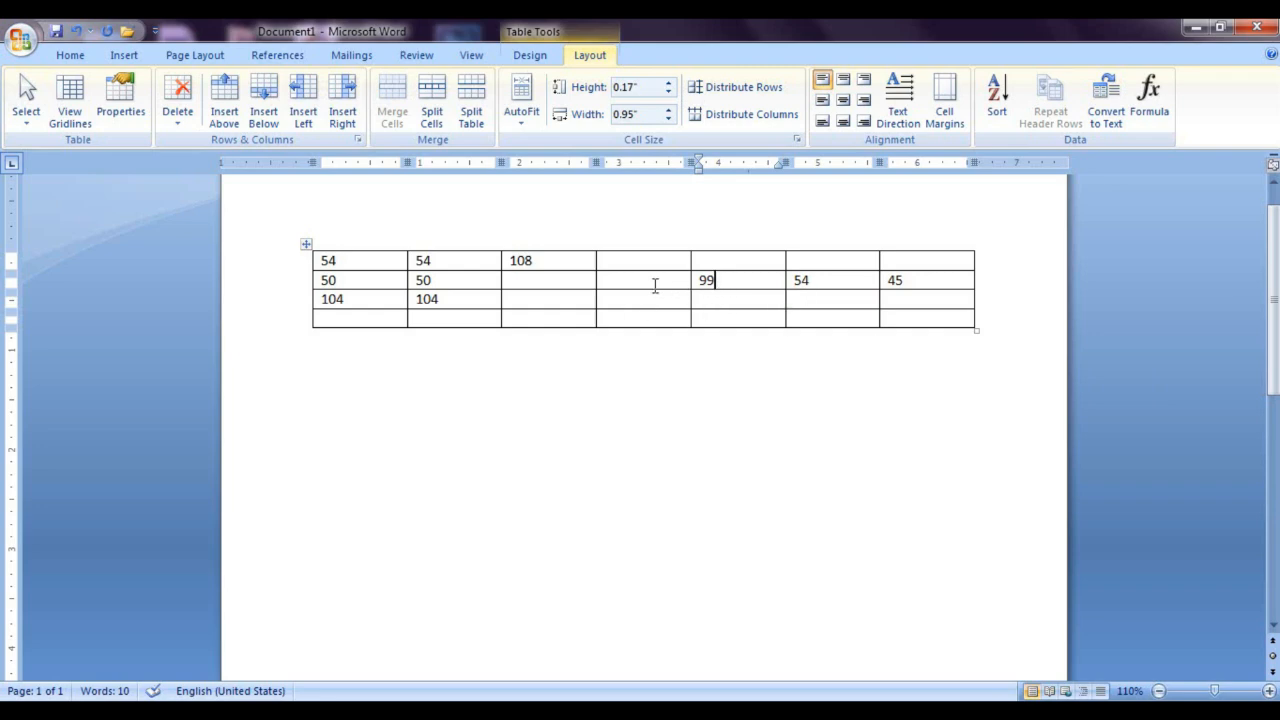
pyautogui.moveTo(914, 279); pyautogui.dragTo(716, 284)
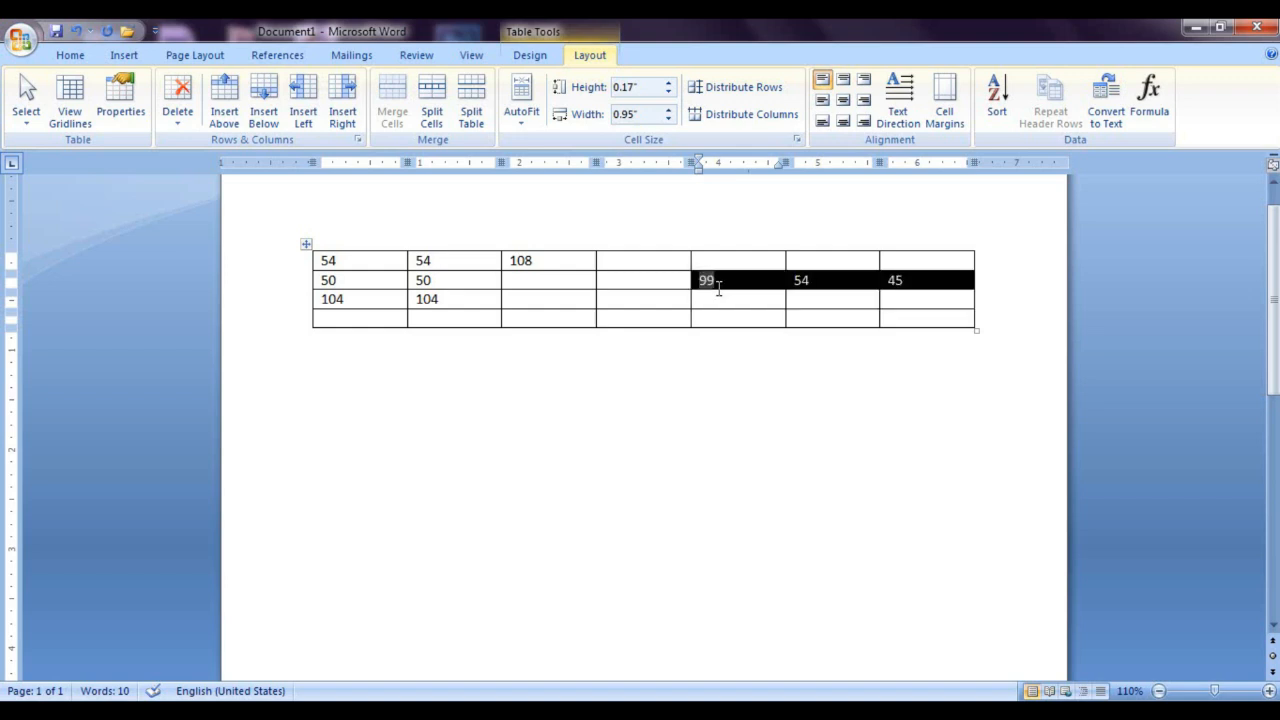
pyautogui.press('Delete')
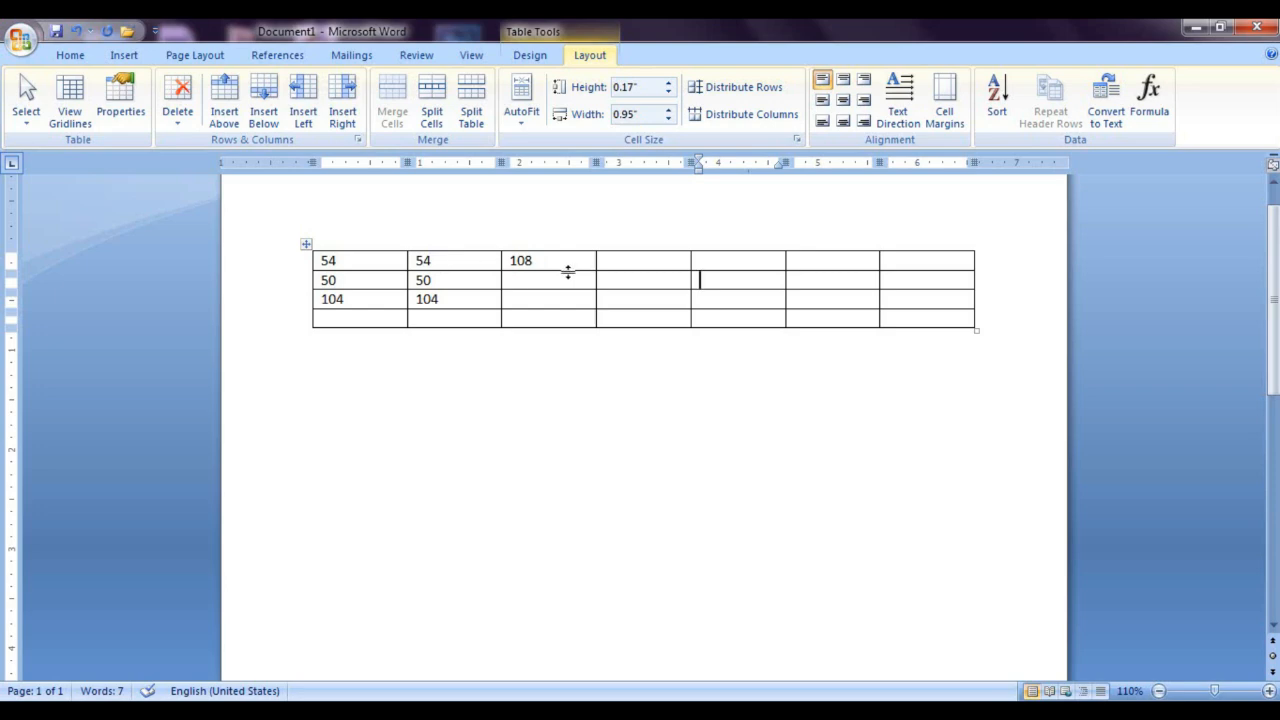
# Step: Review the available formula functions and insert =MAX(LEFT) in the first row's fourth cell
pyautogui.click(641, 263)
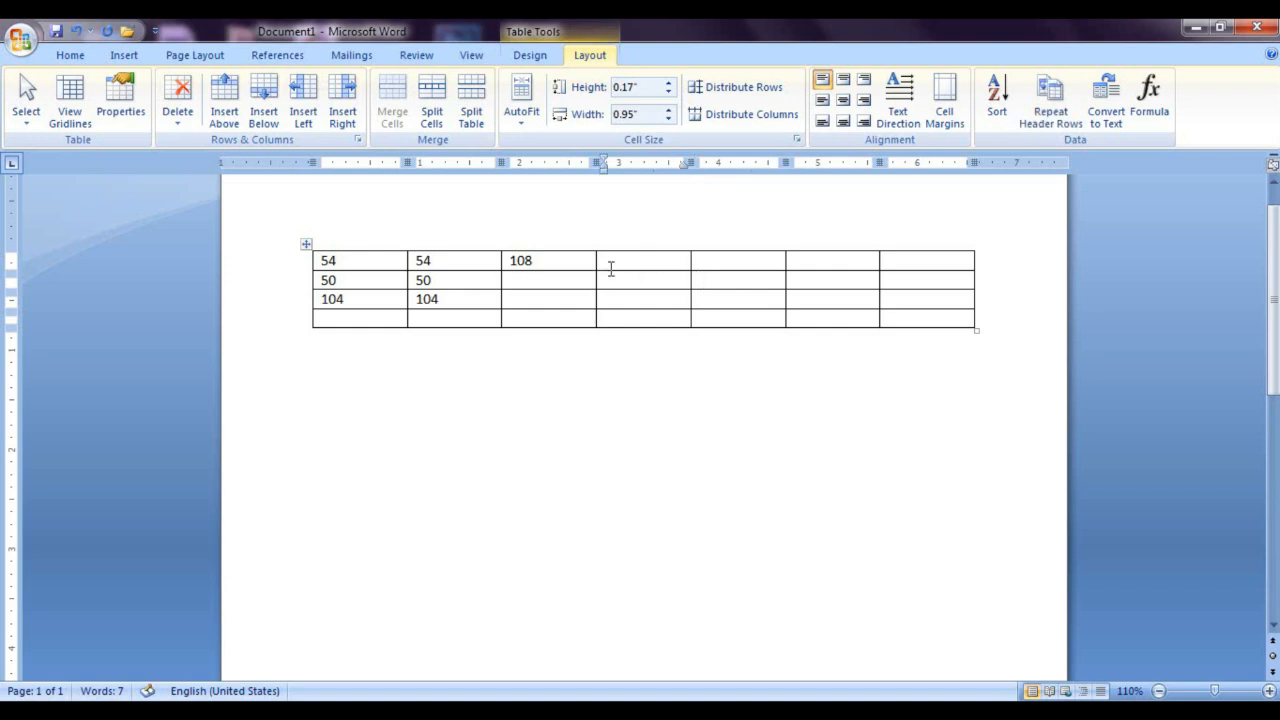
pyautogui.click(1149, 100)
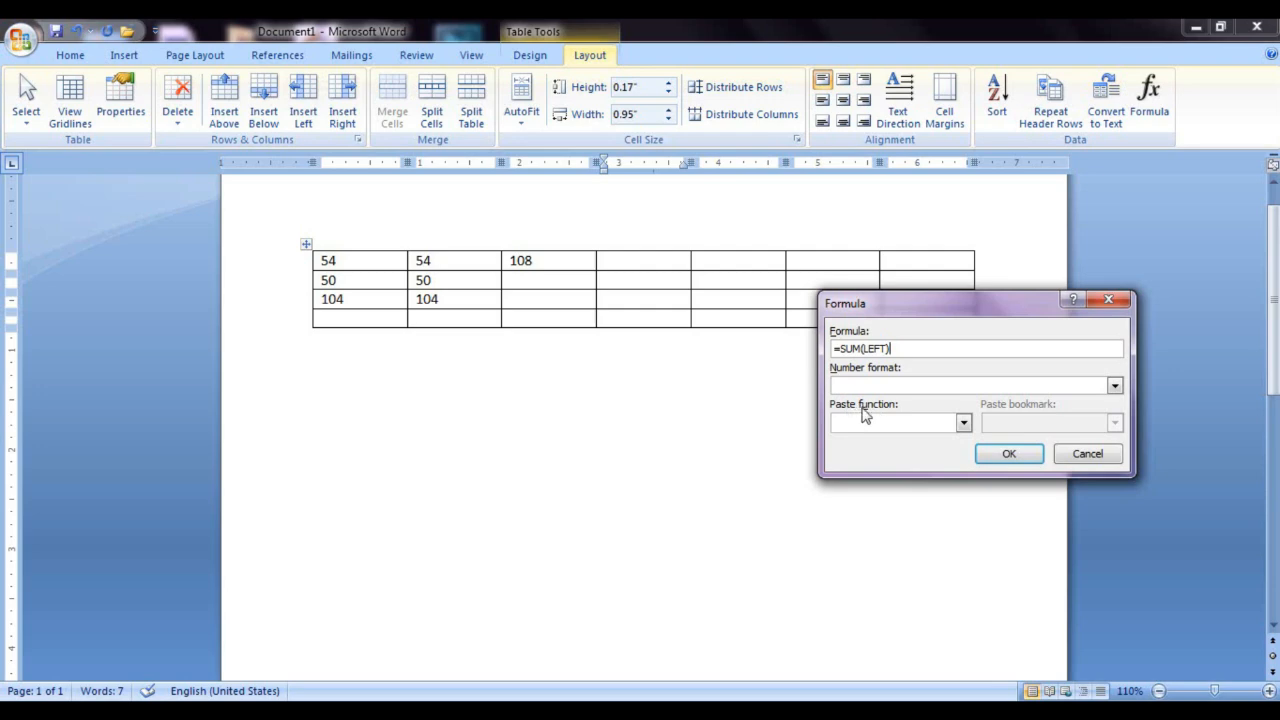
pyautogui.click(963, 422)
pyautogui.scroll(-3, 955, 470)
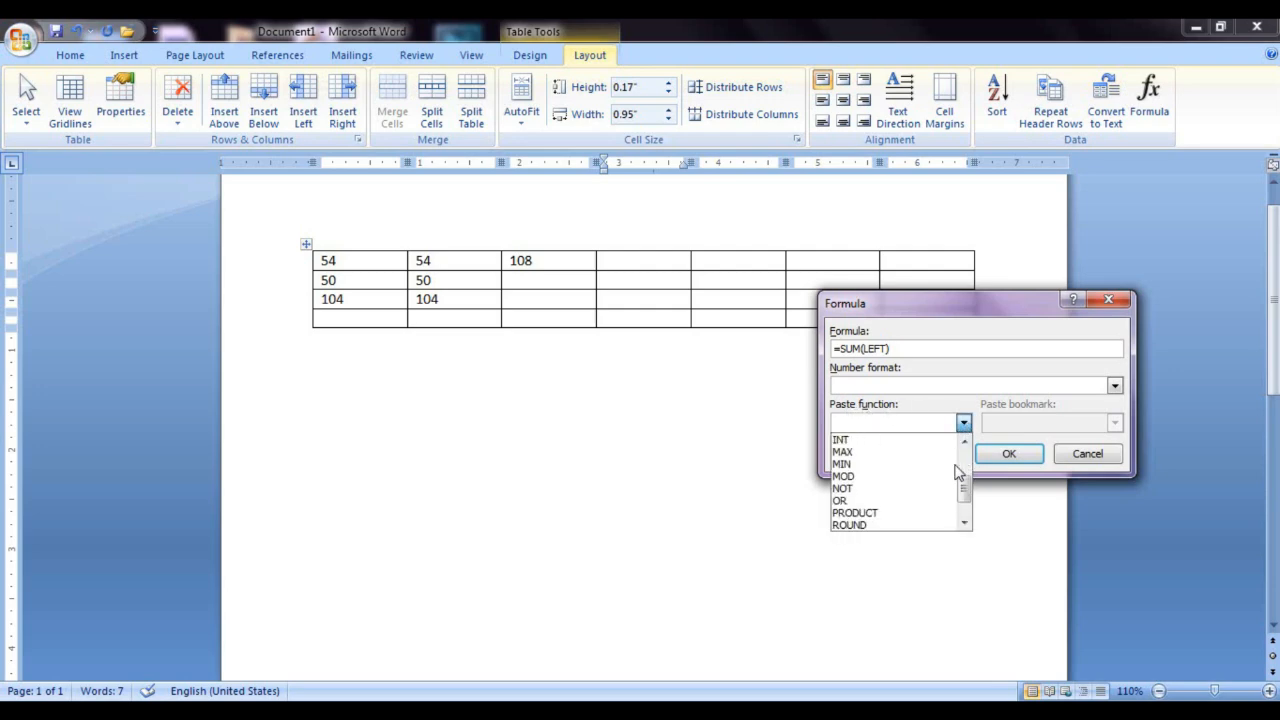
pyautogui.scroll(4, 957, 472)
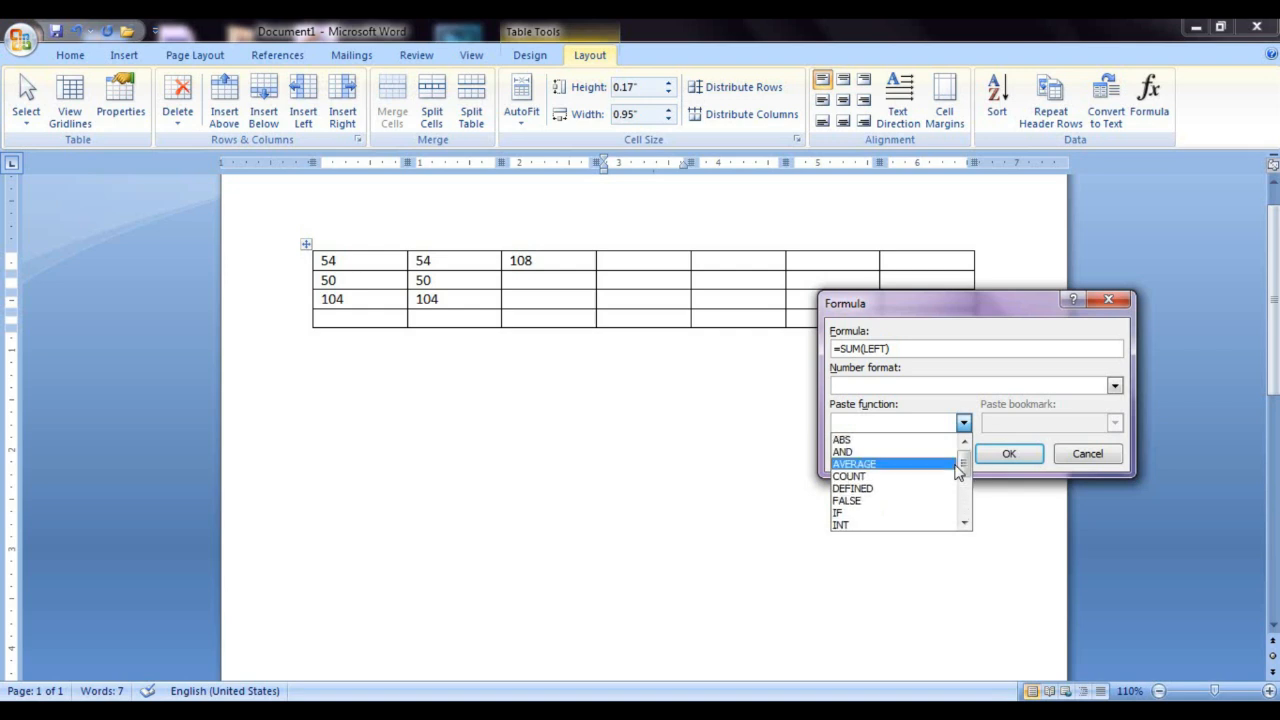
pyautogui.scroll(-1, 894, 512)
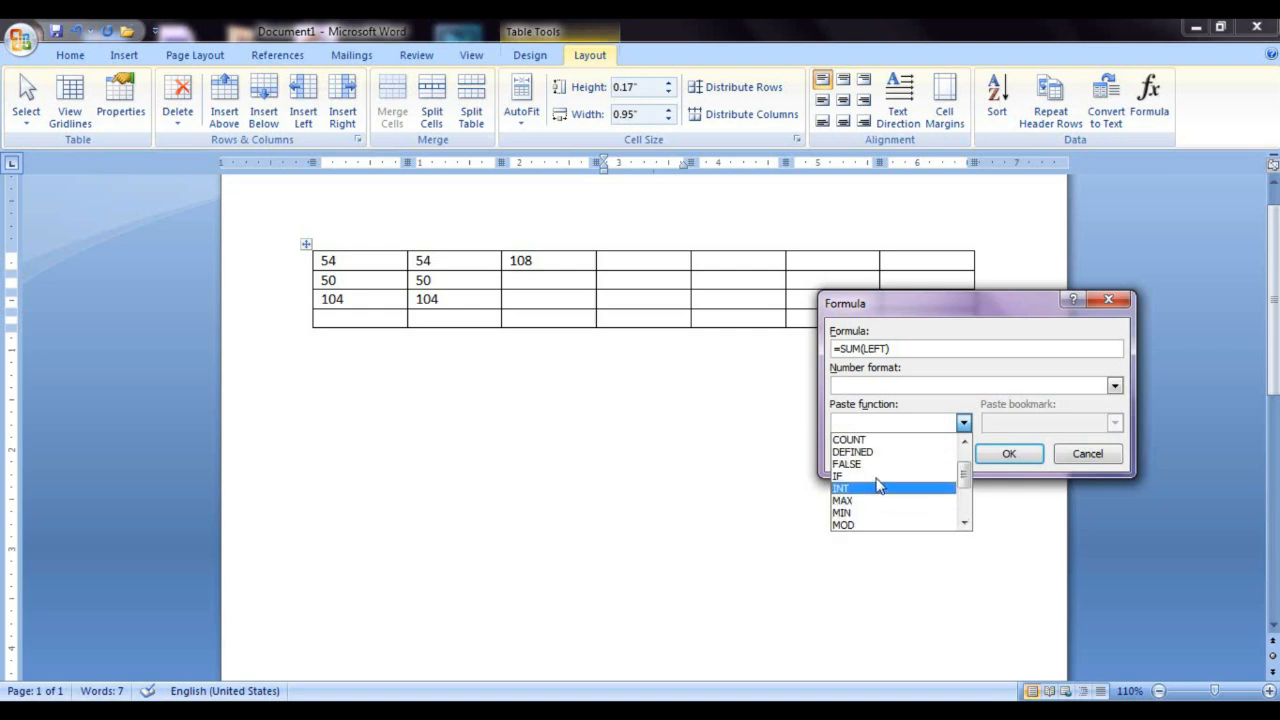
pyautogui.click(862, 348)
pyautogui.press('BackSpace')
pyautogui.press('BackSpace')
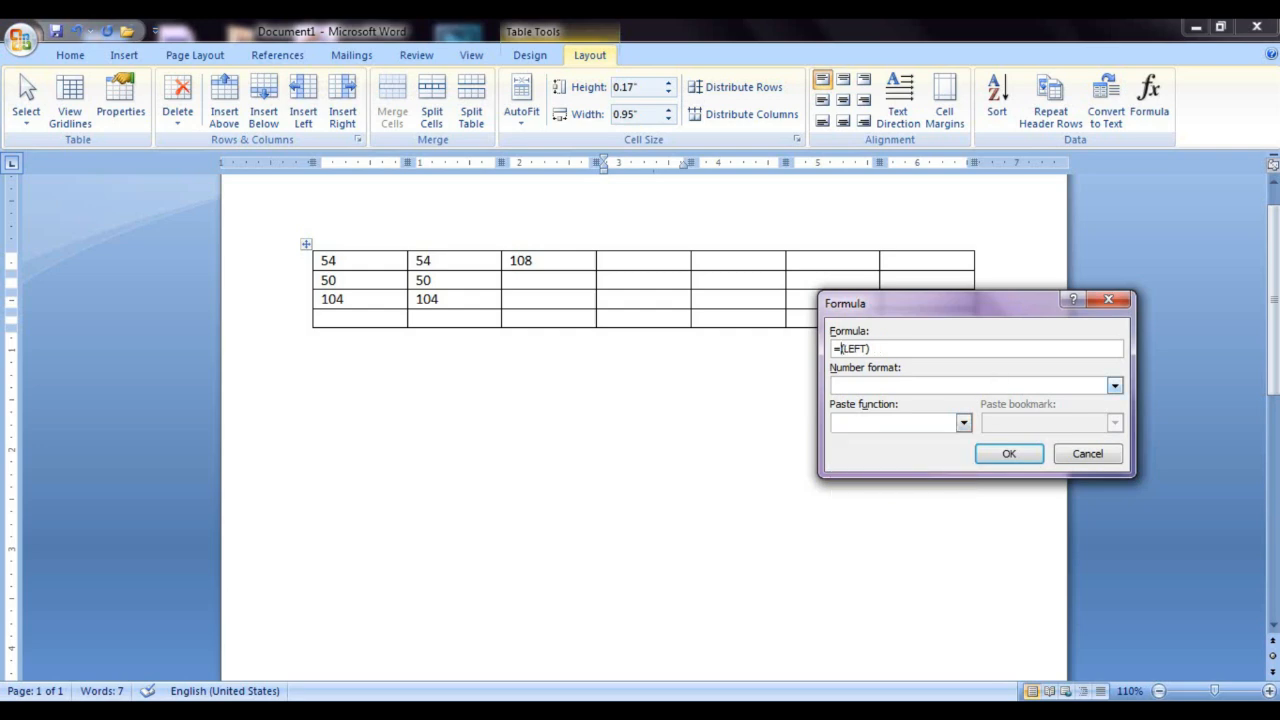
pyautogui.write('MAX')
pyautogui.click(1008, 453)
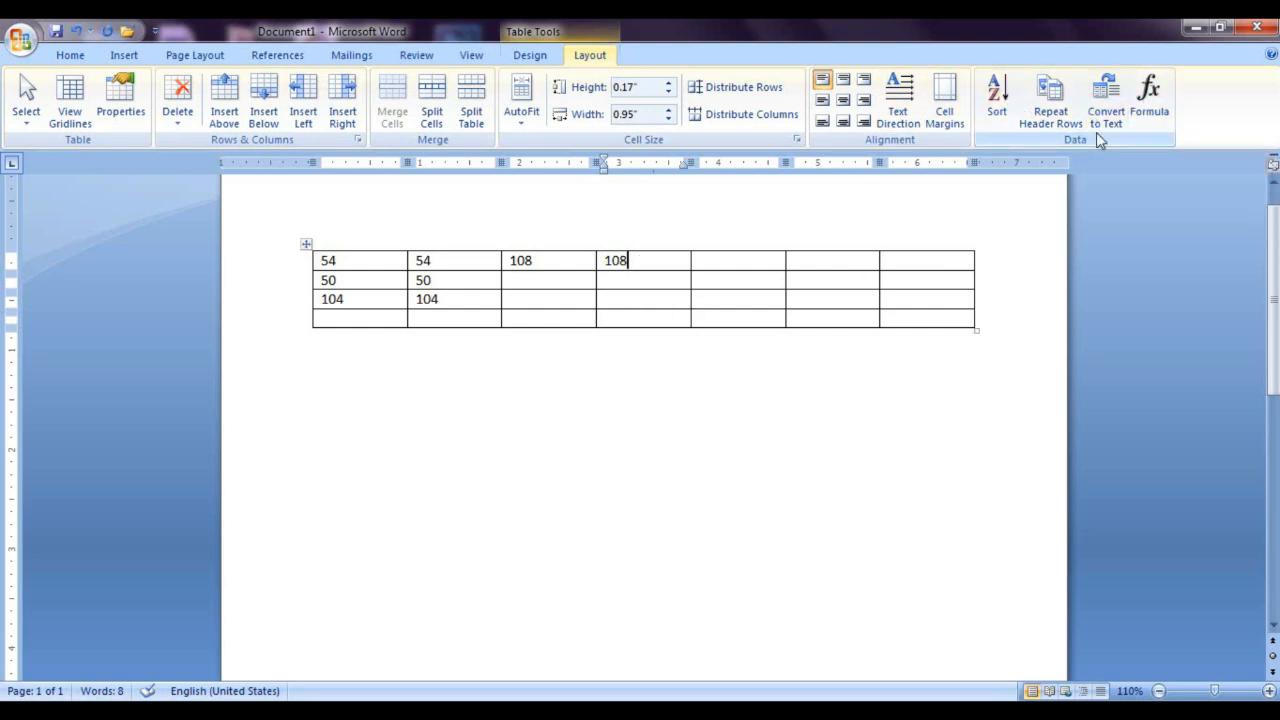
# Step: Undo the formulas and numbers entered in the table, back to the first cell's entry
pyautogui.hotkey('ctrl', 'z')
pyautogui.hotkey('ctrl', 'z')
pyautogui.hotkey('ctrl', 'z')
pyautogui.hotkey('ctrl', 'z')
pyautogui.hotkey('ctrl', 'z')
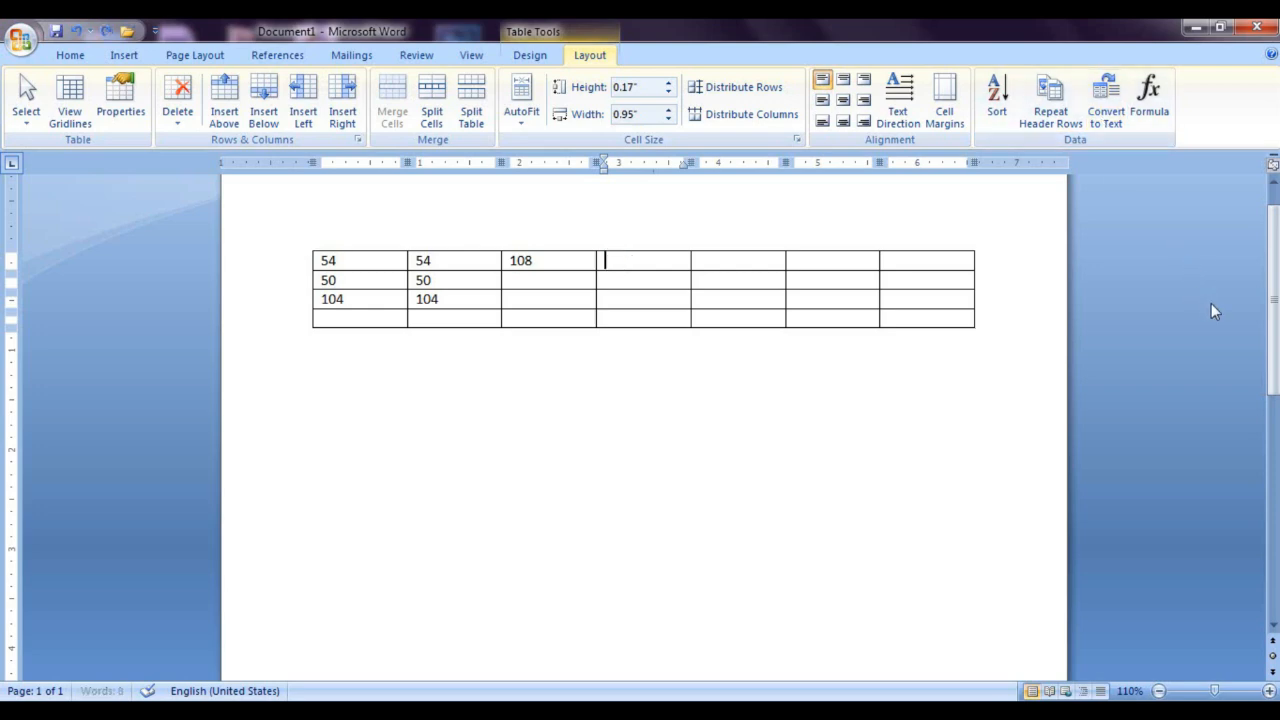
pyautogui.hotkey('ctrl', 'z')
pyautogui.hotkey('ctrl', 'z')
pyautogui.hotkey('ctrl', 'z')
pyautogui.hotkey('ctrl', 'z')
pyautogui.hotkey('ctrl', 'z')
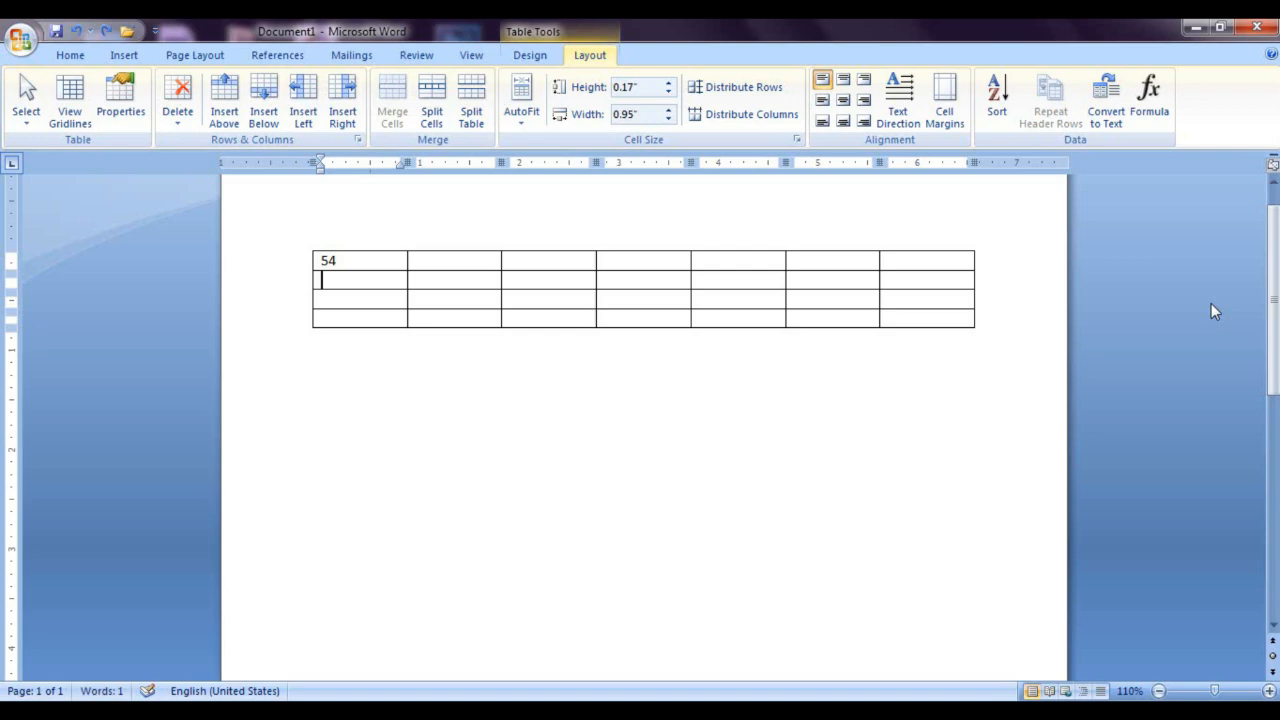
# Step: Fill the first five cells of the table's first row with 54, 56, 78, 54 and 54
pyautogui.write('54')
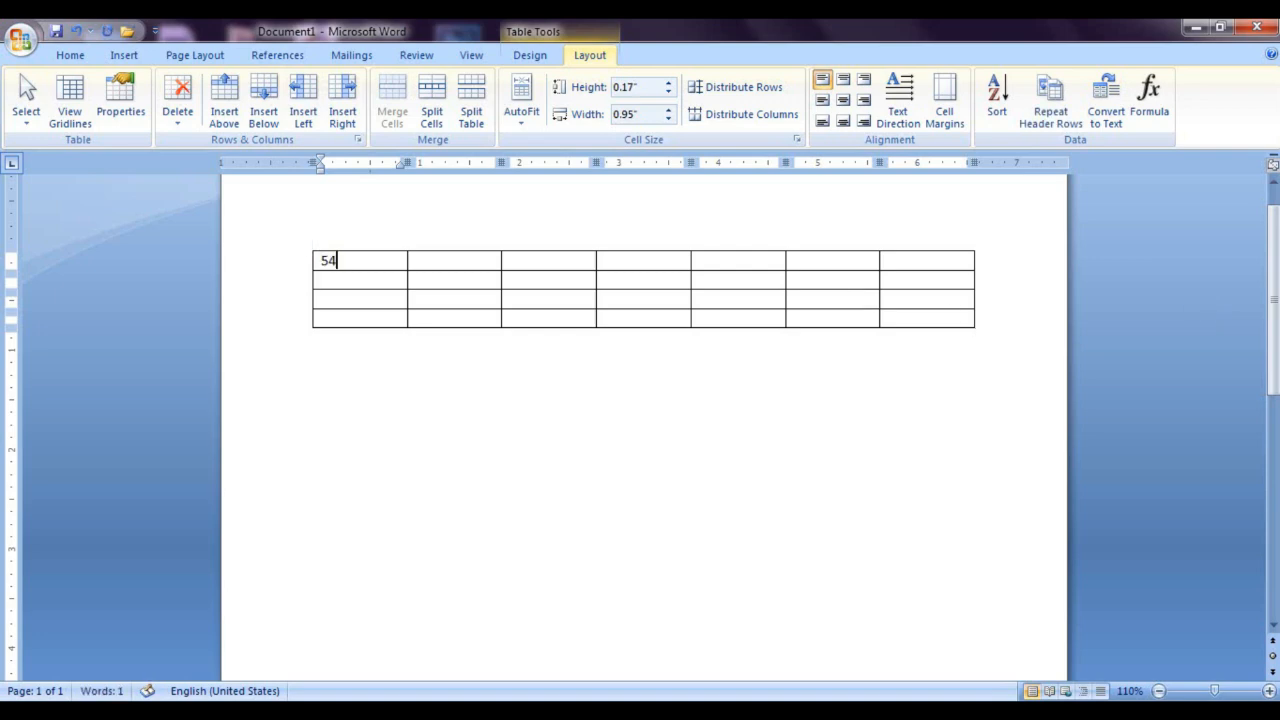
pyautogui.click(472, 260)
pyautogui.write('56')
pyautogui.click(720, 357)
pyautogui.click(529, 260)
pyautogui.write('78')
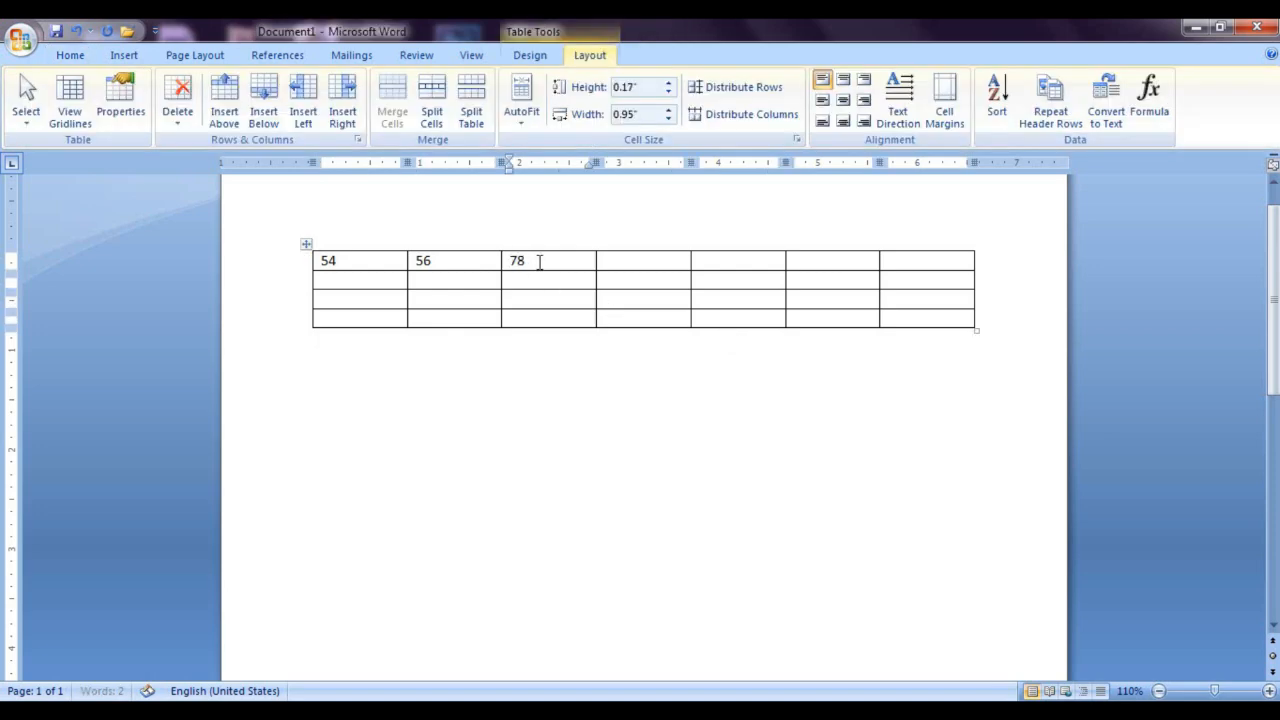
pyautogui.click(620, 262)
pyautogui.write('54')
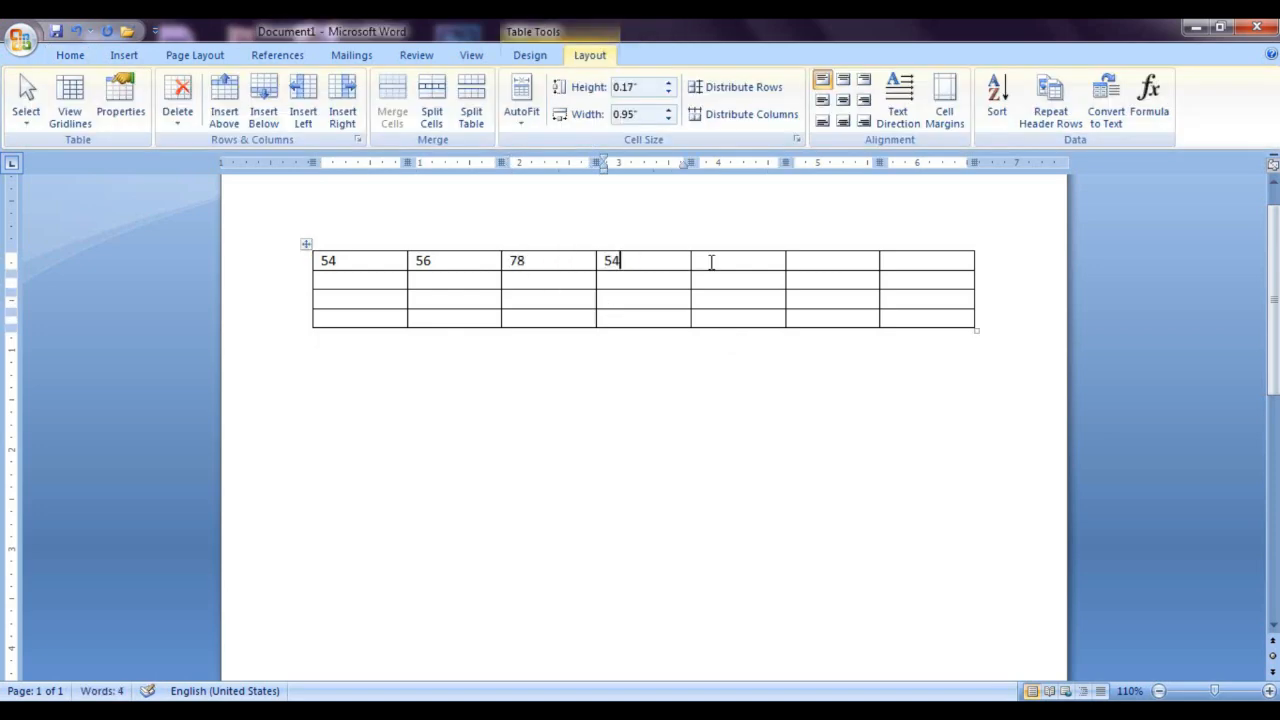
pyautogui.click(711, 262)
pyautogui.write('54')
# Step: Select the filled cells of the first row and convert the table to text separated with tabs
pyautogui.click(743, 262)
pyautogui.moveTo(533, 259); pyautogui.dragTo(477, 266)
pyautogui.click(386, 260)
pyautogui.moveTo(357, 261); pyautogui.dragTo(723, 256)
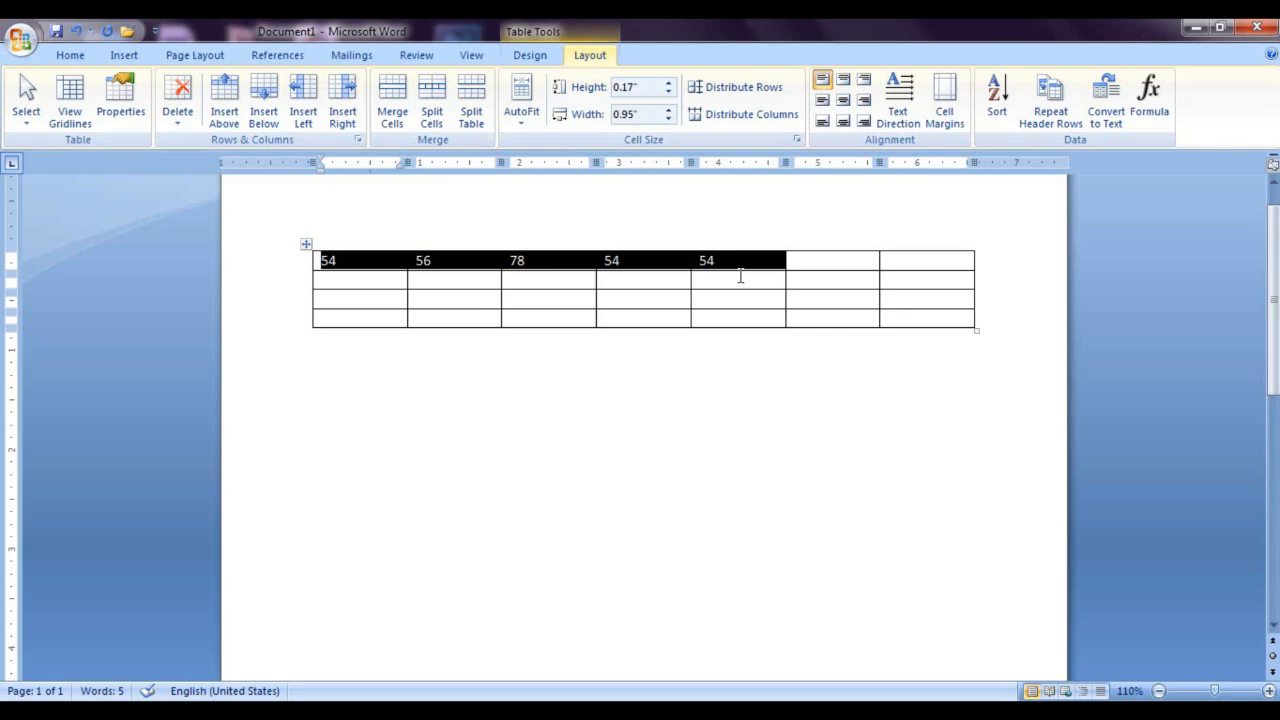
pyautogui.click(1105, 105)
pyautogui.moveTo(623, 270); pyautogui.dragTo(897, 223)
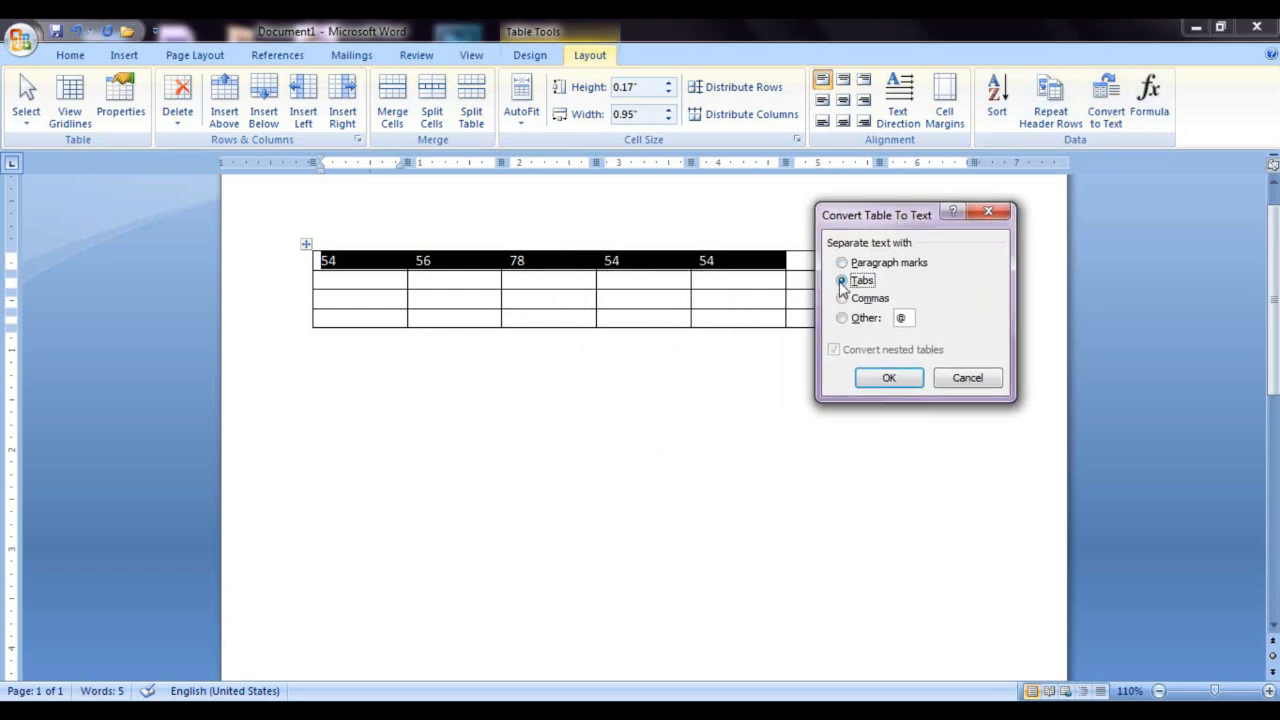
pyautogui.click(888, 377)
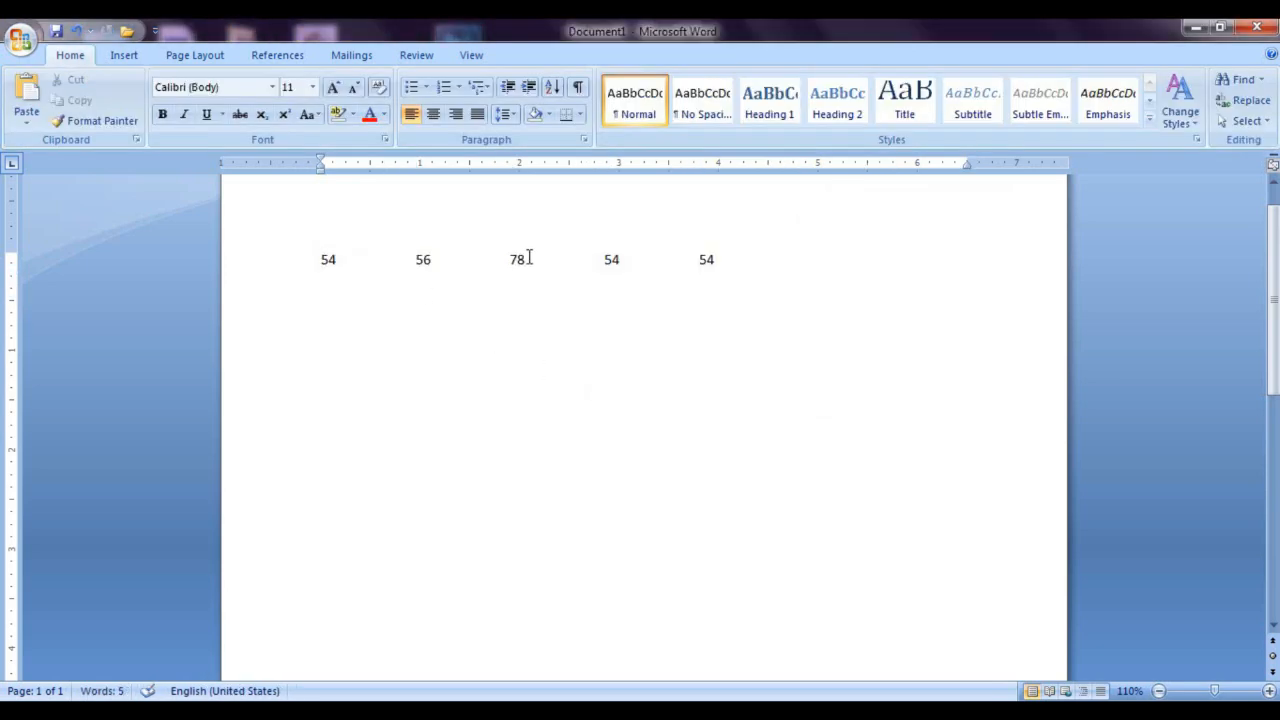
# Step: Undo the tab-separated conversion and convert the table to text separated with commas
pyautogui.hotkey('ctrl', 'z')
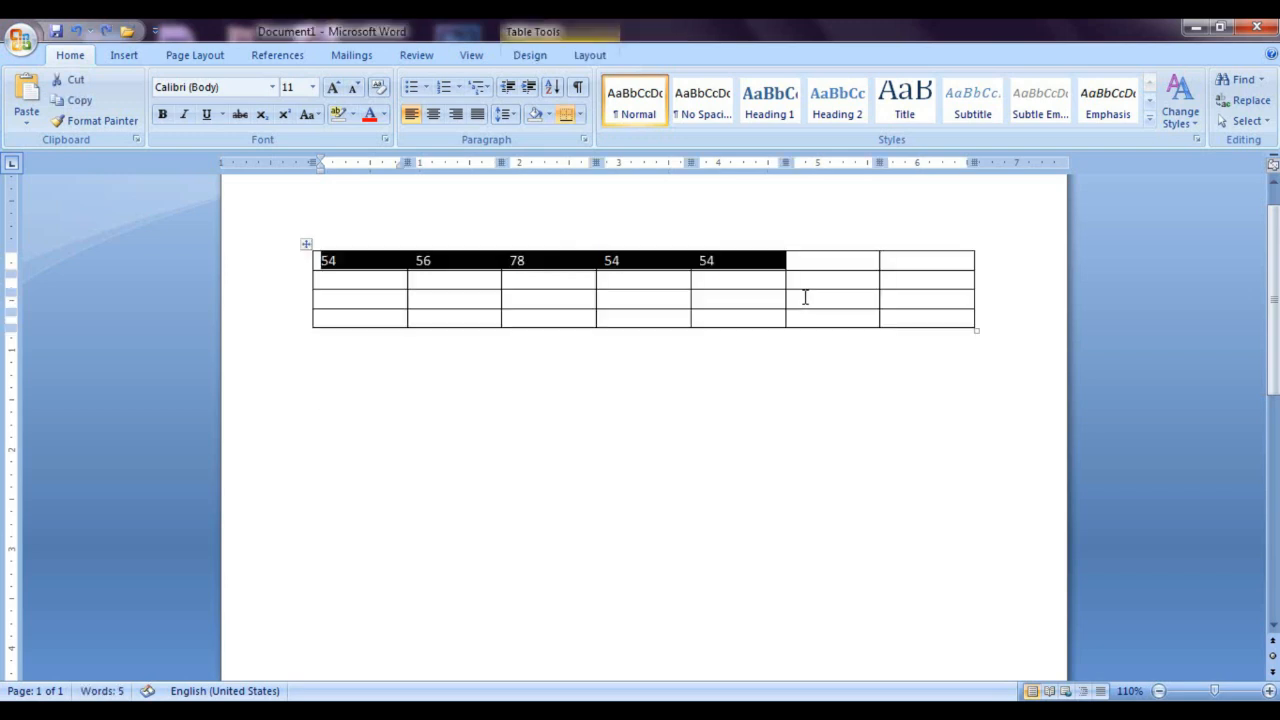
pyautogui.click(592, 55)
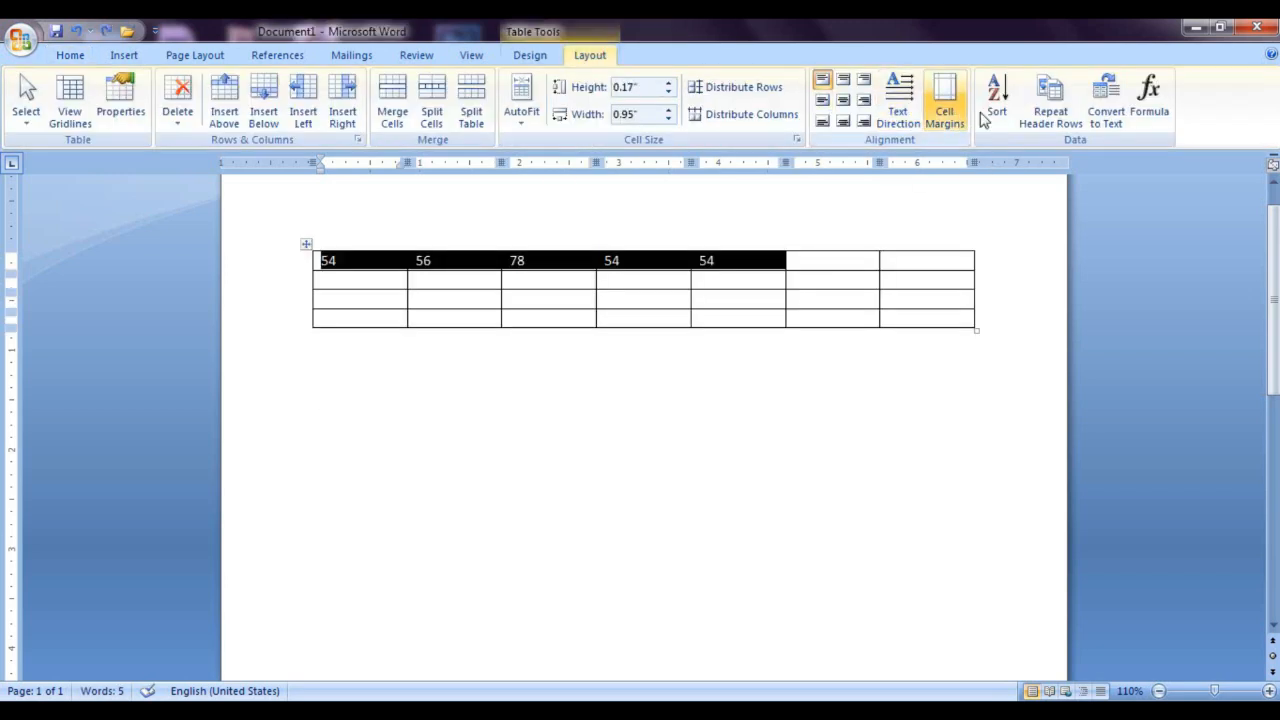
pyautogui.click(1106, 108)
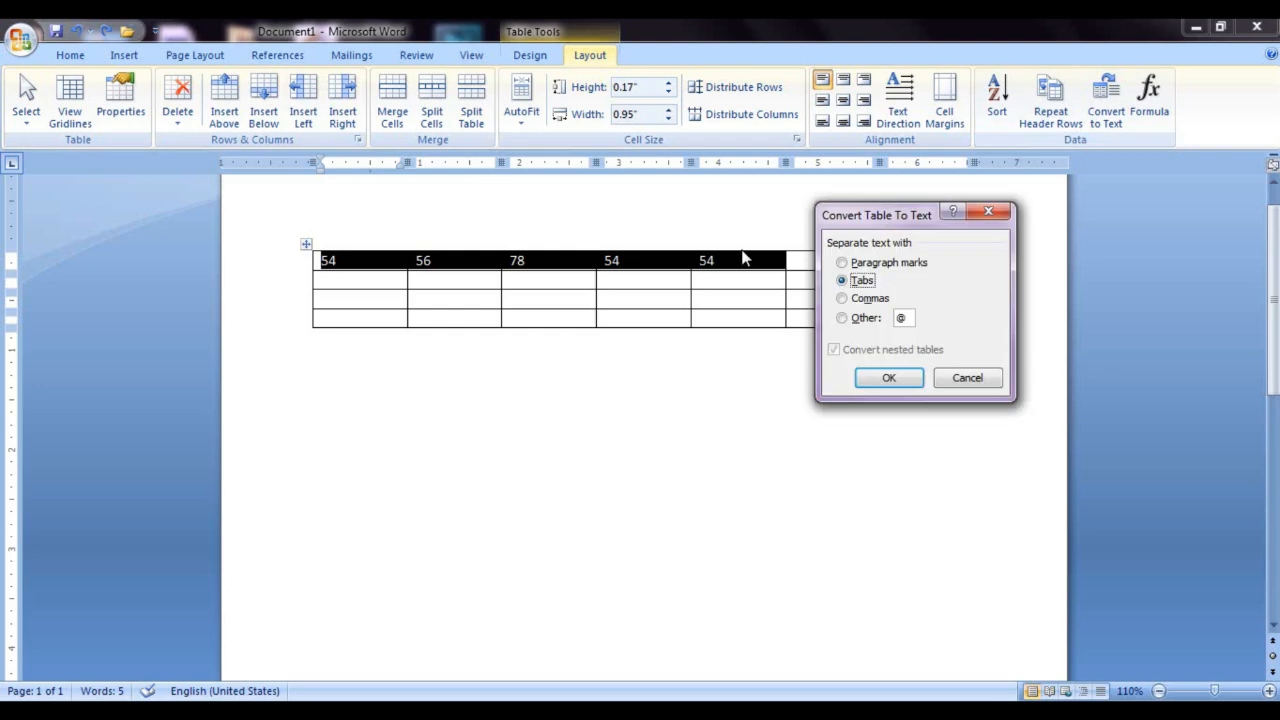
pyautogui.click(870, 298)
pyautogui.click(889, 377)
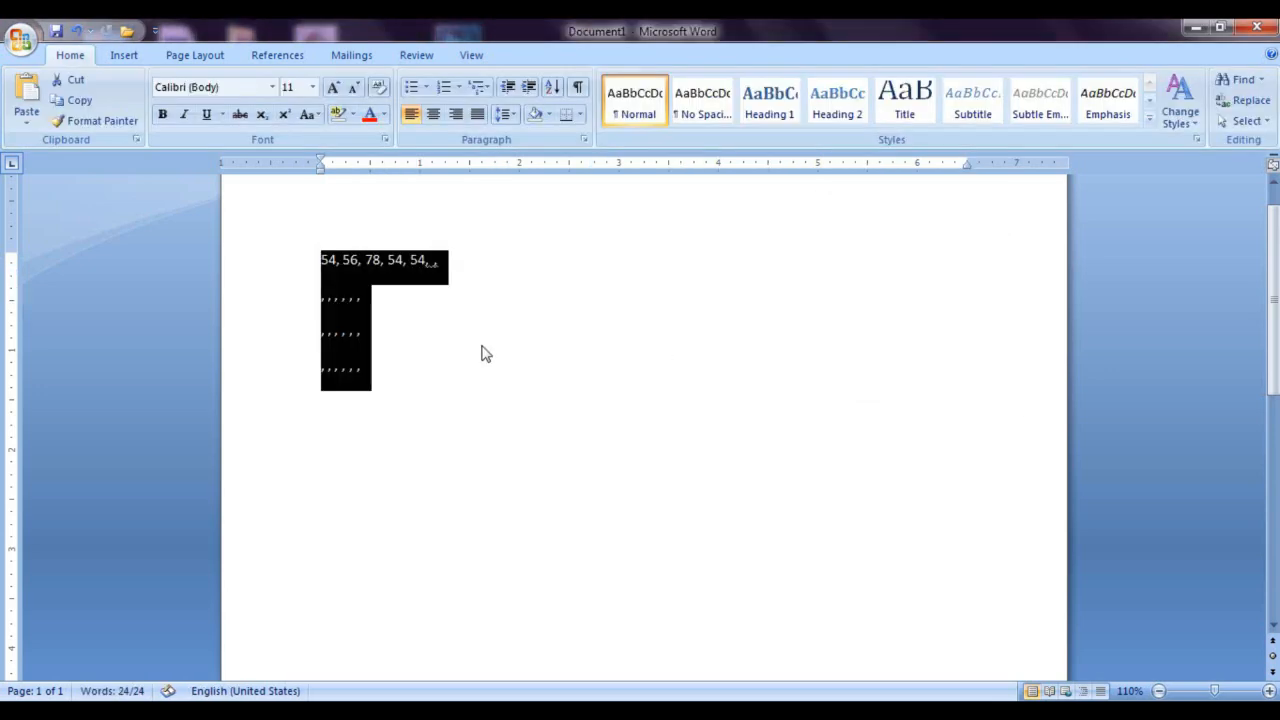
# Step: Undo the comma-separated conversion and convert the table to text using # as the custom separator
pyautogui.click(440, 333)
pyautogui.hotkey('ctrl', 'z')
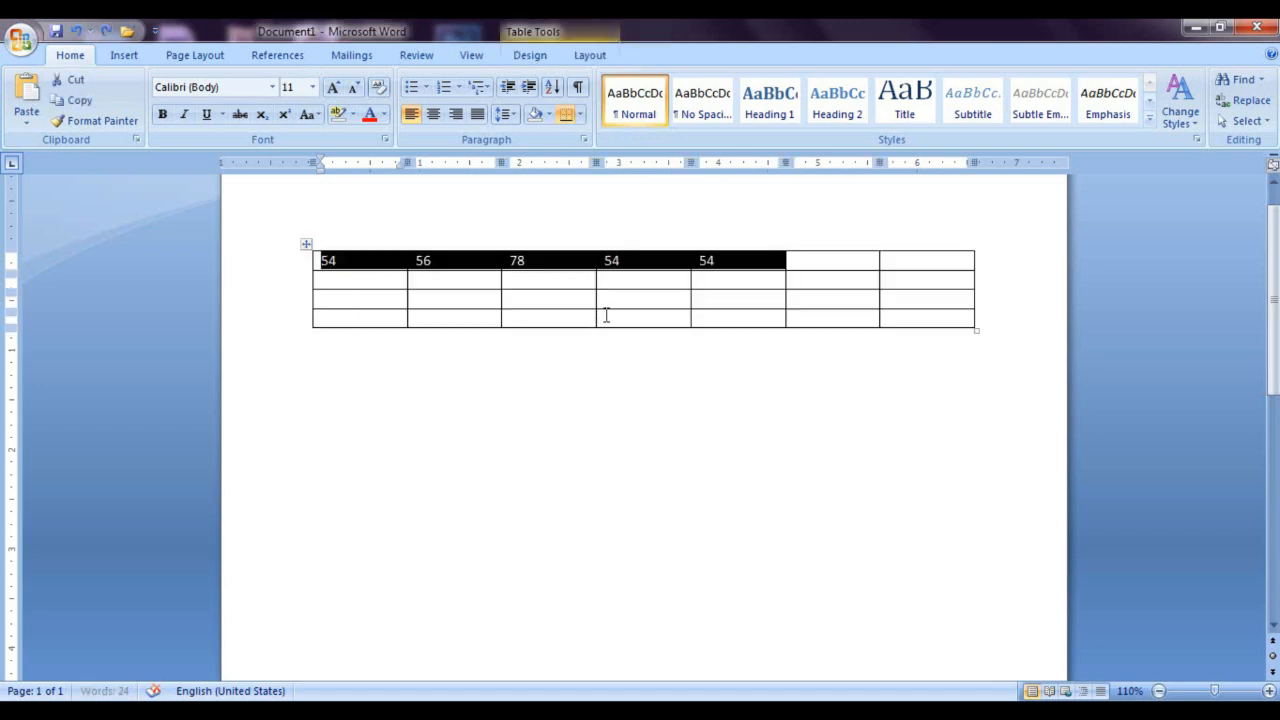
pyautogui.click(590, 55)
pyautogui.click(1058, 112)
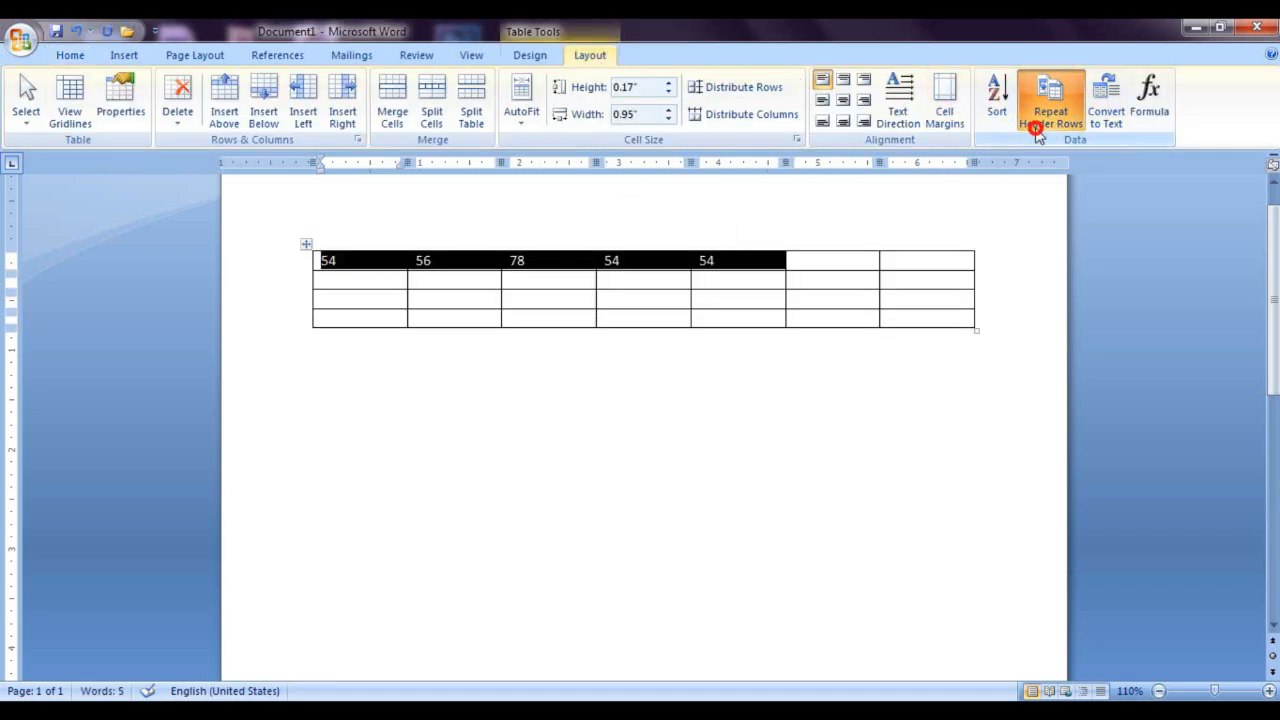
pyautogui.click(1106, 112)
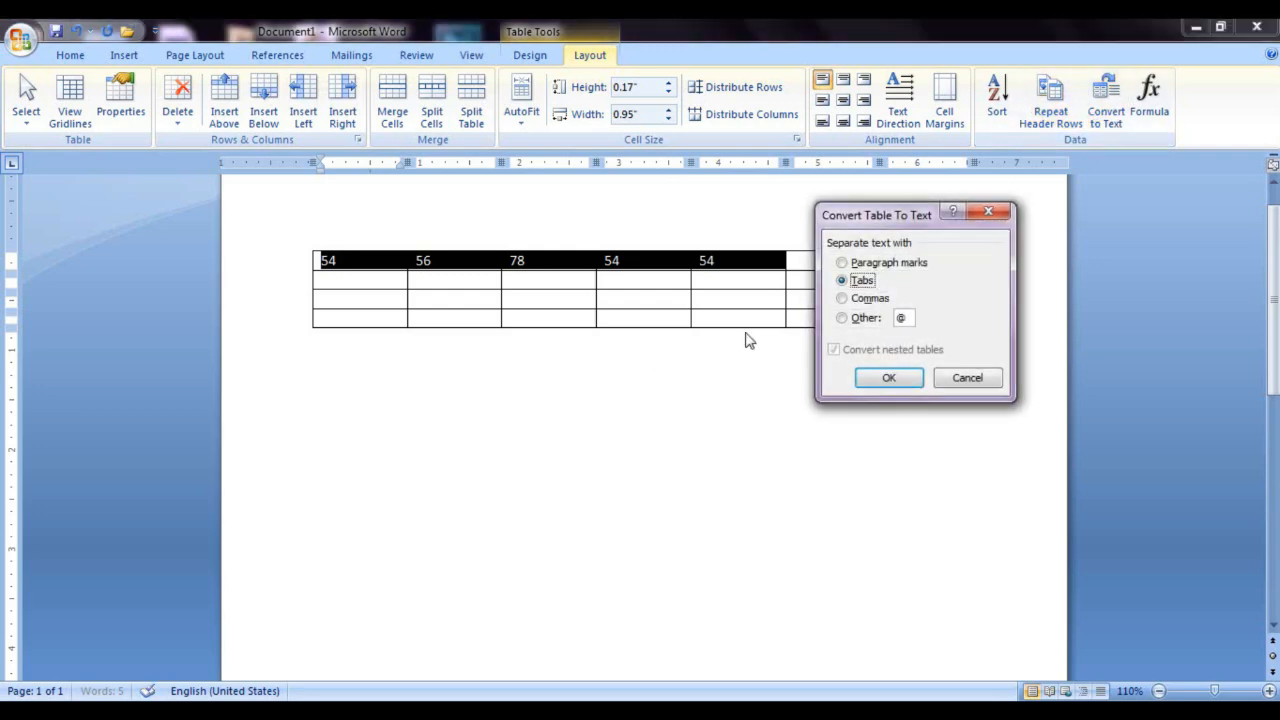
pyautogui.click(840, 318)
pyautogui.click(886, 379)
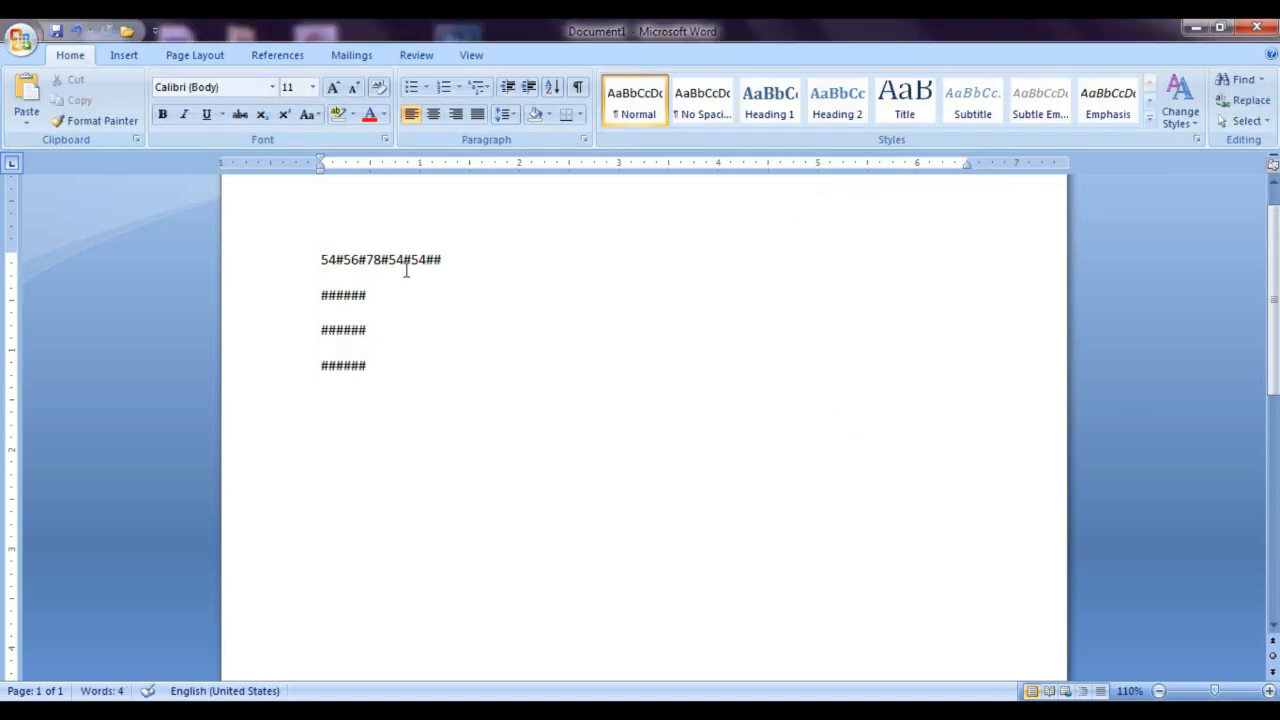
# Step: Undo the #-separated conversion and open the delete options for the selected cells, cancelling without deleting
pyautogui.hotkey('ctrl', 'z')
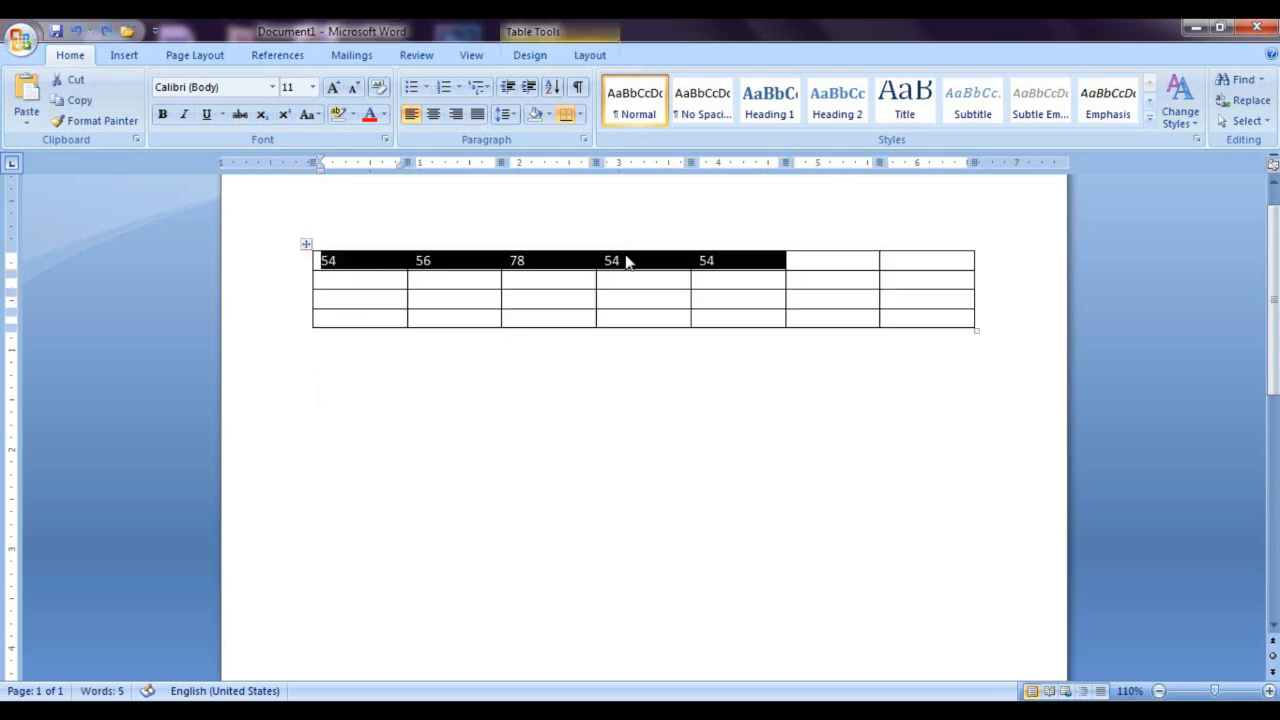
pyautogui.click(588, 58)
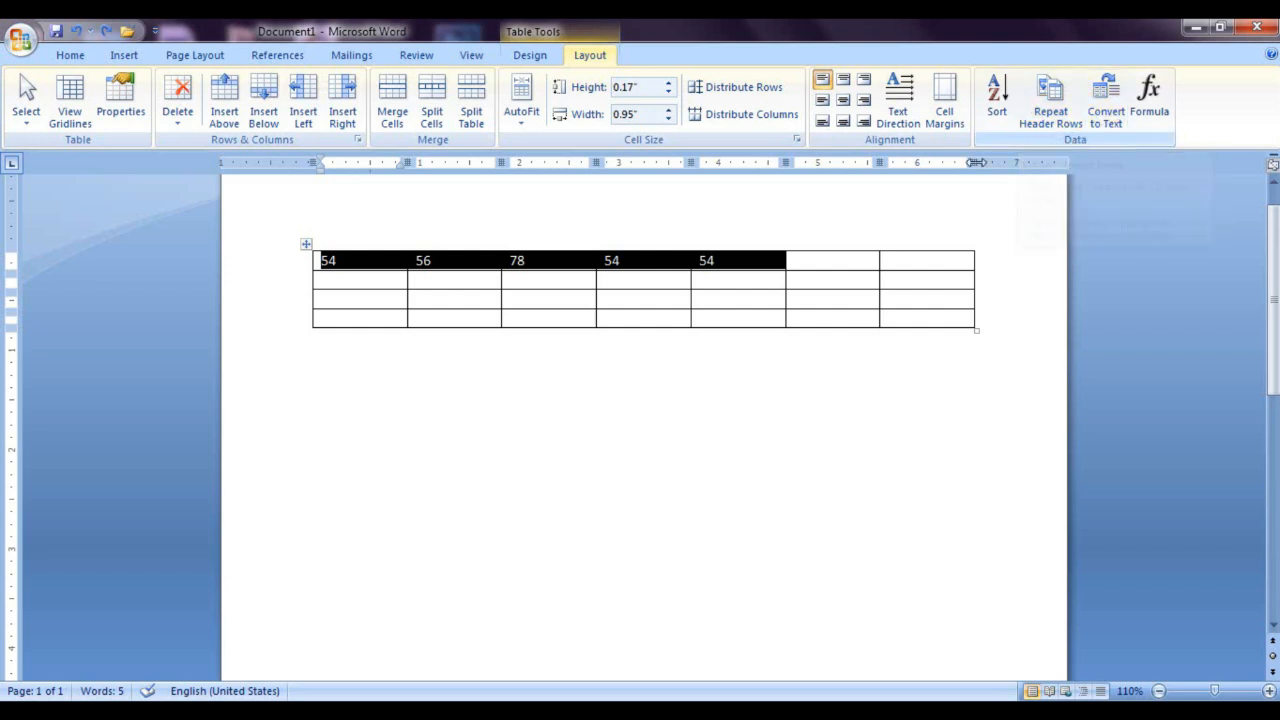
pyautogui.press('BackSpace')
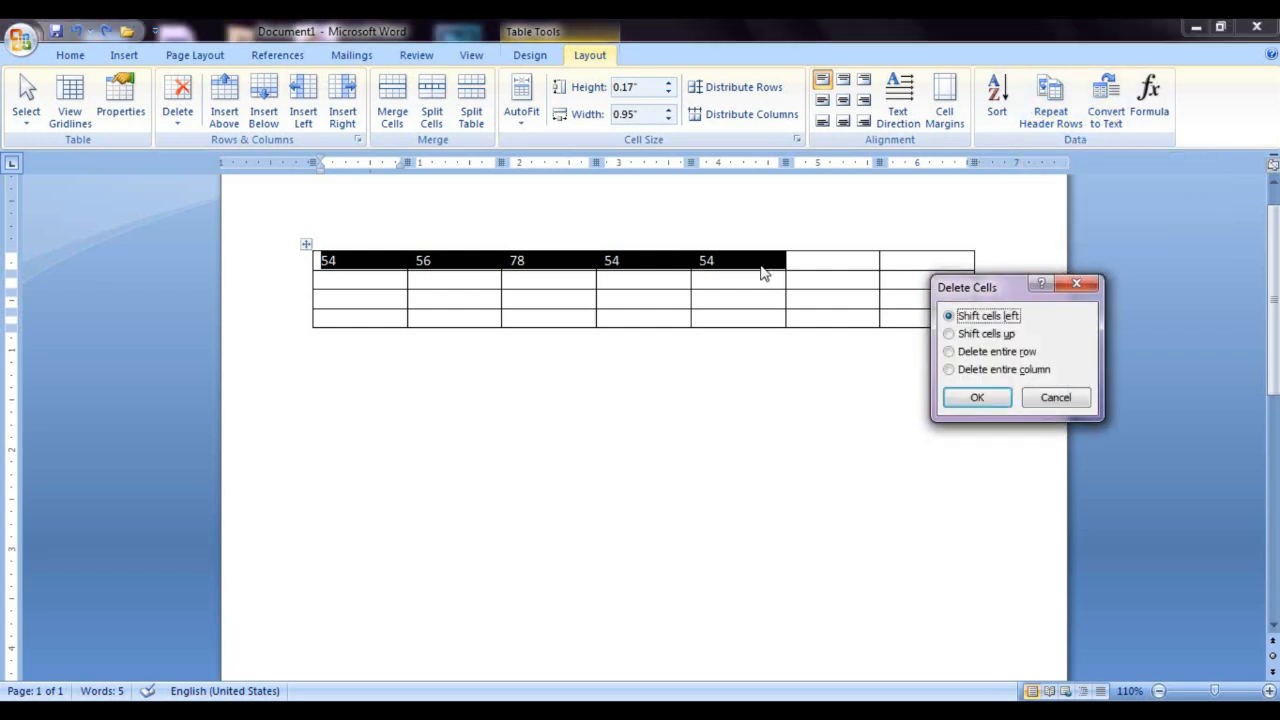
pyautogui.click(1087, 289)
# Step: Clear the numbers from the first five cells of the table's first row
pyautogui.click(728, 260)
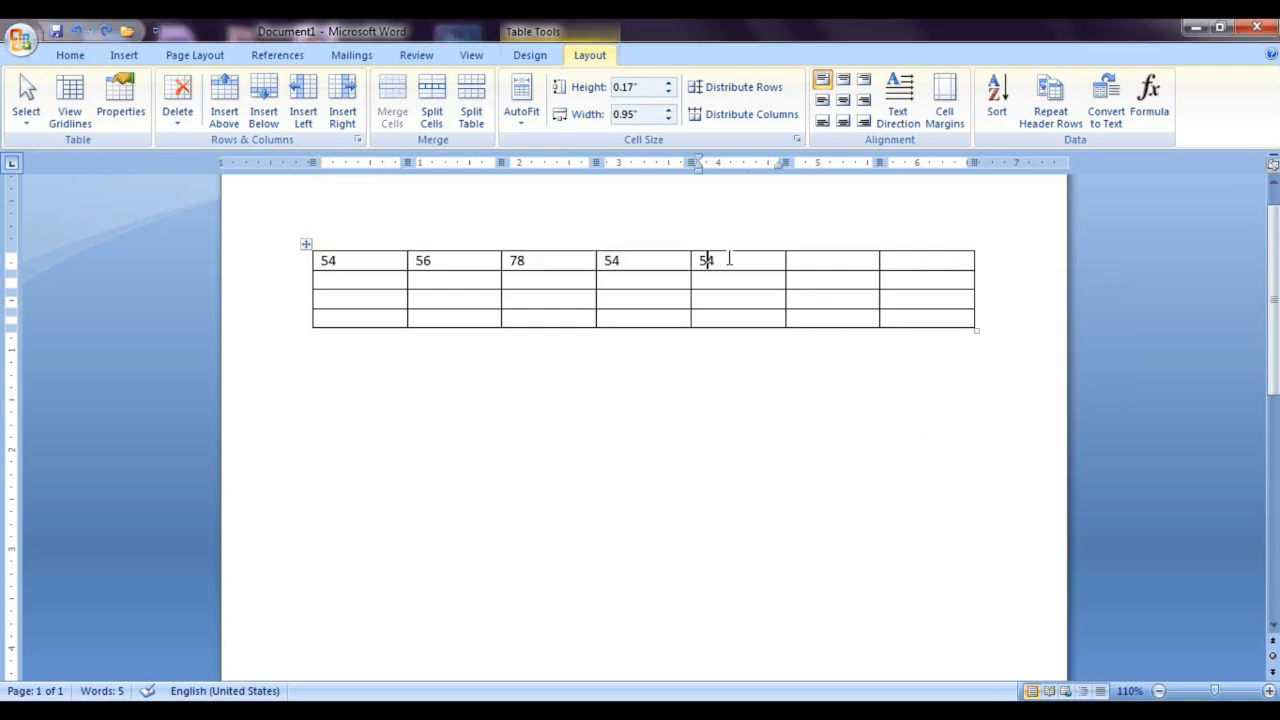
pyautogui.press('BackSpace')
pyautogui.press('BackSpace')
pyautogui.press('BackSpace')
pyautogui.press('BackSpace')
pyautogui.press('BackSpace')
pyautogui.press('BackSpace')
pyautogui.press('BackSpace')
pyautogui.press('BackSpace')
pyautogui.press('BackSpace')
pyautogui.press('BackSpace')
pyautogui.press('BackSpace')
pyautogui.click(372, 266)
pyautogui.press('BackSpace')
pyautogui.press('BackSpace')
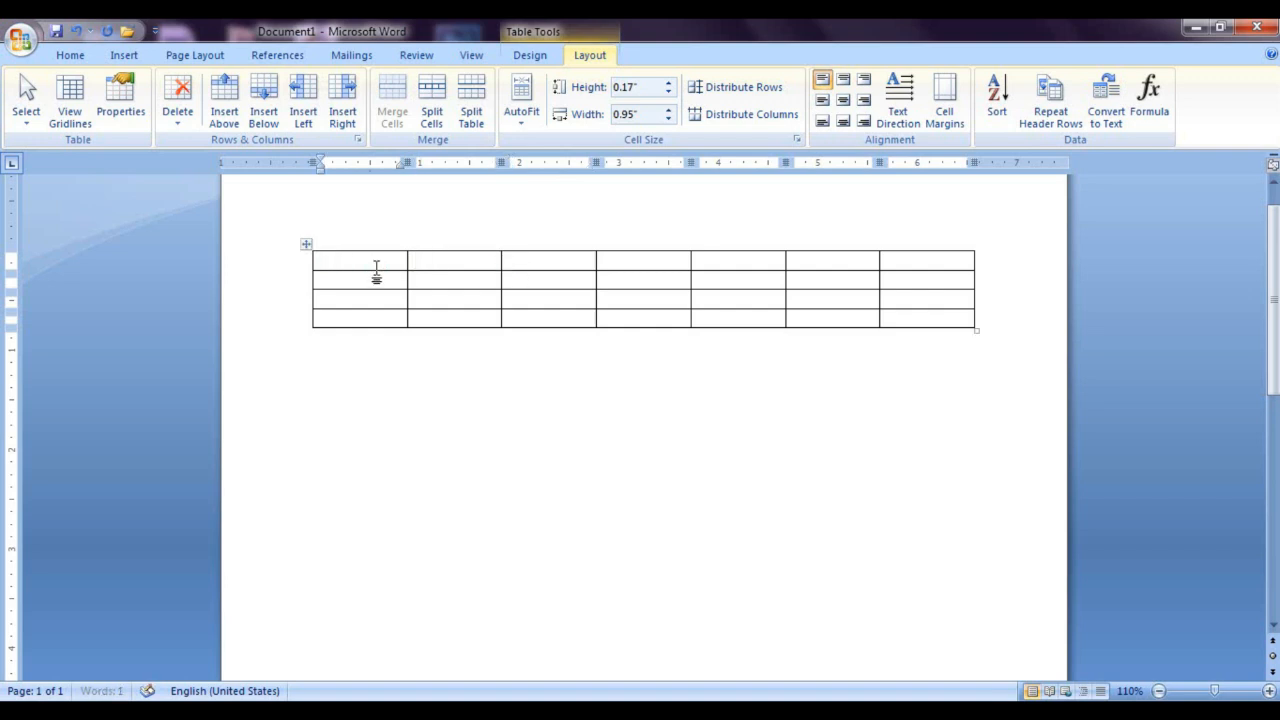
# Step: Add new rows from the table's last cell until the table extends well onto a second page
pyautogui.moveTo(921, 325); pyautogui.dragTo(908, 317)
pyautogui.click(908, 319)
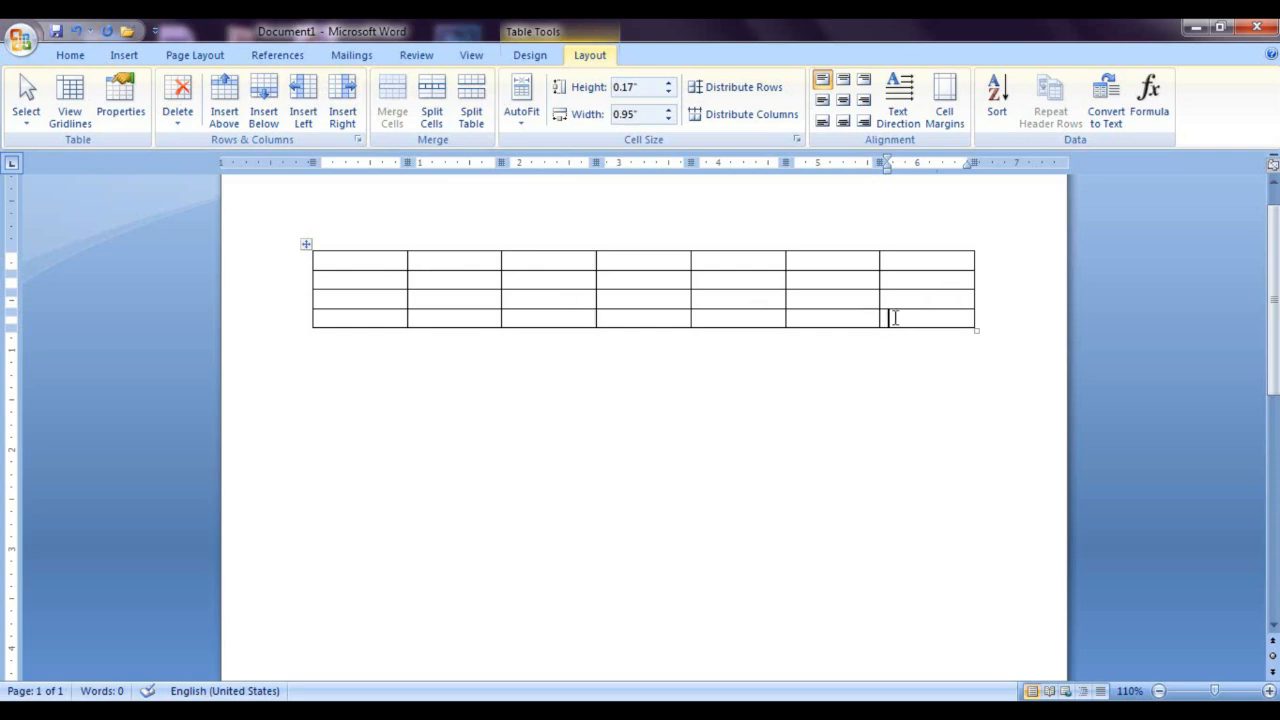
pyautogui.press('Tab')
pyautogui.press('Tab')
pyautogui.press('Tab')
pyautogui.press('Tab')
pyautogui.press('Tab')
pyautogui.press('Tab')
pyautogui.press('Tab')
pyautogui.press('Tab')
pyautogui.press('Tab')
pyautogui.press('Tab')
pyautogui.press('Tab')
pyautogui.press('Tab')
pyautogui.press('Tab')
pyautogui.press('Tab')
pyautogui.press('Tab')
pyautogui.press('Tab')
pyautogui.press('Tab')
pyautogui.press('Tab')
pyautogui.press('Tab')
pyautogui.press('Tab')
pyautogui.press('Tab')
pyautogui.press('Tab')
pyautogui.press('Tab')
pyautogui.press('Tab')
pyautogui.press('Tab')
pyautogui.press('Tab')
pyautogui.press('Tab')
pyautogui.press('Tab')
pyautogui.press('Tab')
pyautogui.press('Tab')
pyautogui.press('Tab')
pyautogui.press('Tab')
pyautogui.press('Tab')
pyautogui.press('Tab')
pyautogui.press('Tab')
pyautogui.press('Tab')
pyautogui.press('Tab')
pyautogui.press('Tab')
pyautogui.press('Tab')
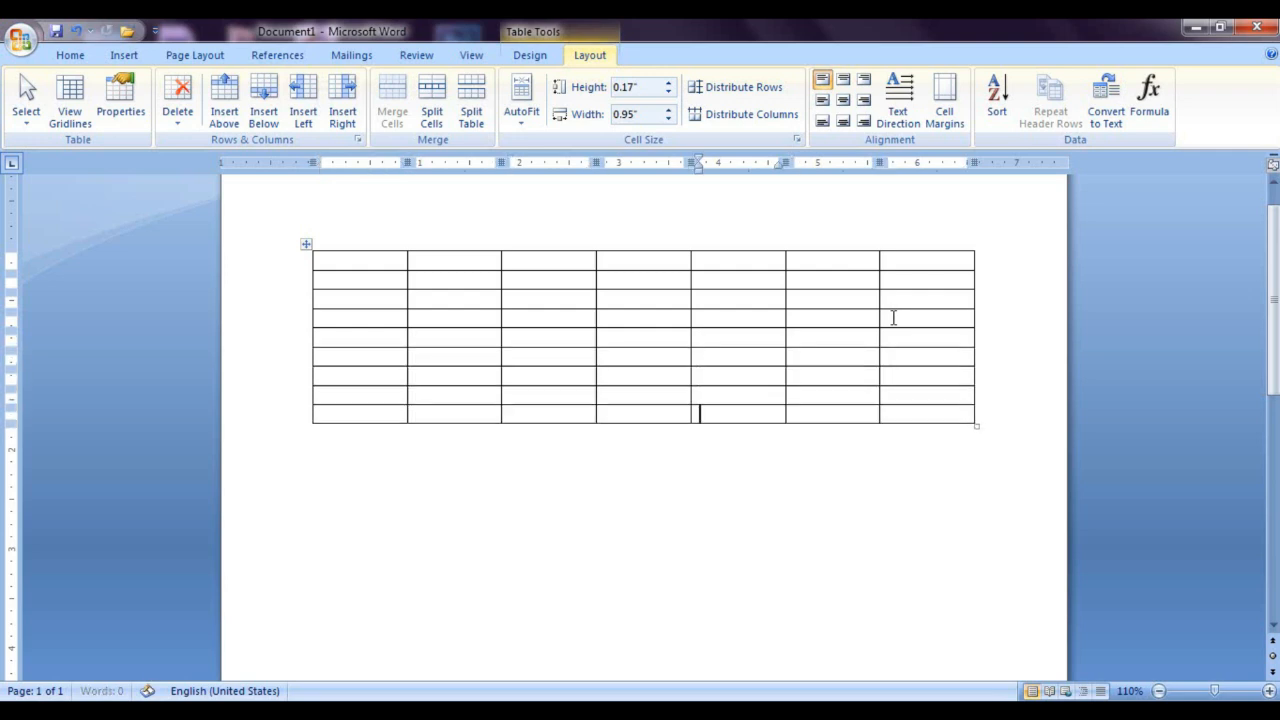
pyautogui.press('Tab')
pyautogui.press('Tab')
pyautogui.press('Tab')
pyautogui.press('Tab')
pyautogui.press('Tab')
pyautogui.press('Tab')
pyautogui.press('Tab')
pyautogui.press('Tab')
pyautogui.press('Tab')
pyautogui.press('Tab')
pyautogui.press('Tab')
pyautogui.press('Tab')
pyautogui.press('Tab')
pyautogui.press('Tab')
pyautogui.press('Tab')
pyautogui.press('Tab')
pyautogui.press('Tab')
pyautogui.press('Tab')
pyautogui.press('Tab')
pyautogui.press('Tab')
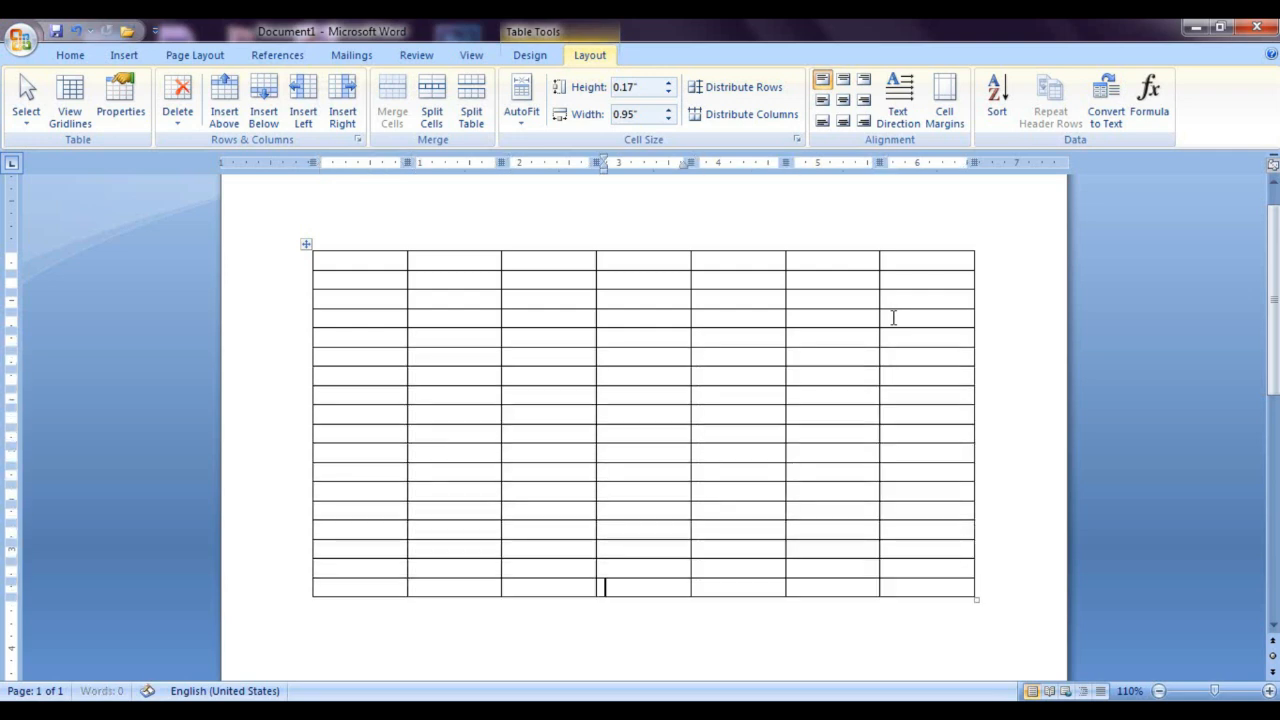
pyautogui.press('Tab')
pyautogui.press('Tab')
pyautogui.press('Tab')
pyautogui.press('Tab')
pyautogui.press('Tab')
pyautogui.press('Tab')
pyautogui.press('Tab')
pyautogui.press('Tab')
pyautogui.press('Tab')
pyautogui.press('Tab')
pyautogui.press('Tab')
pyautogui.press('Tab')
pyautogui.press('Tab')
pyautogui.press('Tab')
pyautogui.press('Tab')
pyautogui.press('Tab')
pyautogui.press('Tab')
pyautogui.press('Tab')
pyautogui.press('Tab')
pyautogui.press('Tab')
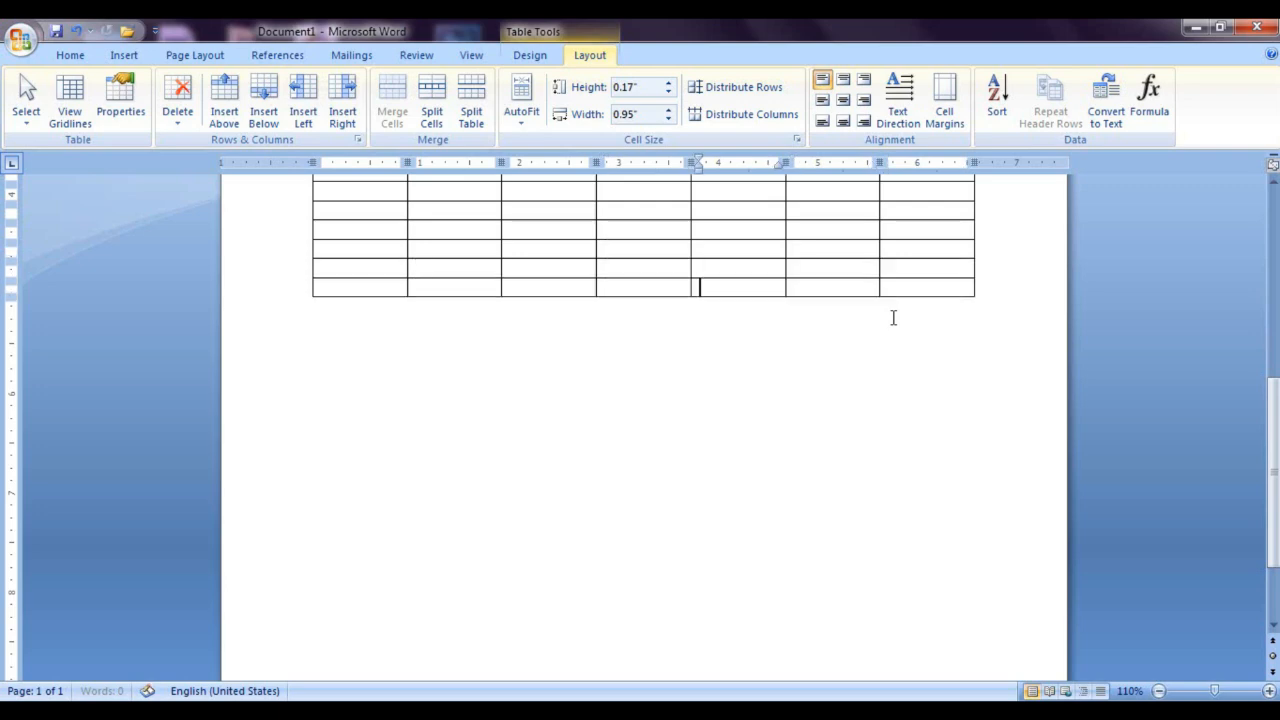
pyautogui.press('Tab')
pyautogui.press('Tab')
pyautogui.press('Tab')
pyautogui.press('Tab')
pyautogui.press('Tab')
pyautogui.press('Tab')
pyautogui.press('Tab')
pyautogui.press('Tab')
pyautogui.press('Tab')
pyautogui.press('Tab')
pyautogui.press('Tab')
pyautogui.press('Tab')
pyautogui.press('Tab')
pyautogui.press('Tab')
pyautogui.press('Tab')
pyautogui.press('Tab')
pyautogui.press('Tab')
pyautogui.press('Tab')
pyautogui.press('Tab')
pyautogui.press('Tab')
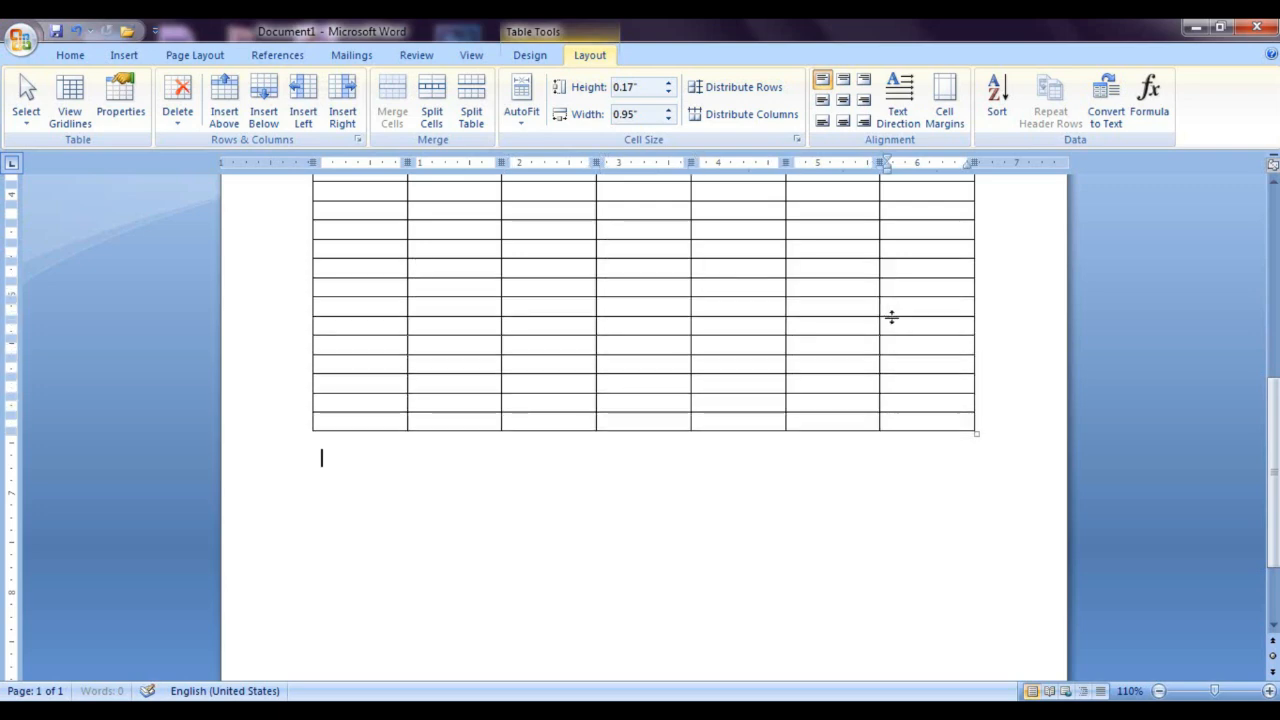
pyautogui.press('Tab')
pyautogui.press('Tab')
pyautogui.press('Tab')
pyautogui.press('Tab')
pyautogui.press('Tab')
pyautogui.press('Tab')
pyautogui.press('Tab')
pyautogui.press('Tab')
pyautogui.press('Tab')
pyautogui.press('Tab')
pyautogui.press('Tab')
pyautogui.press('Tab')
pyautogui.press('Tab')
pyautogui.press('Tab')
pyautogui.press('Tab')
pyautogui.press('Tab')
pyautogui.press('Tab')
pyautogui.press('Tab')
pyautogui.press('Tab')
pyautogui.press('Tab')
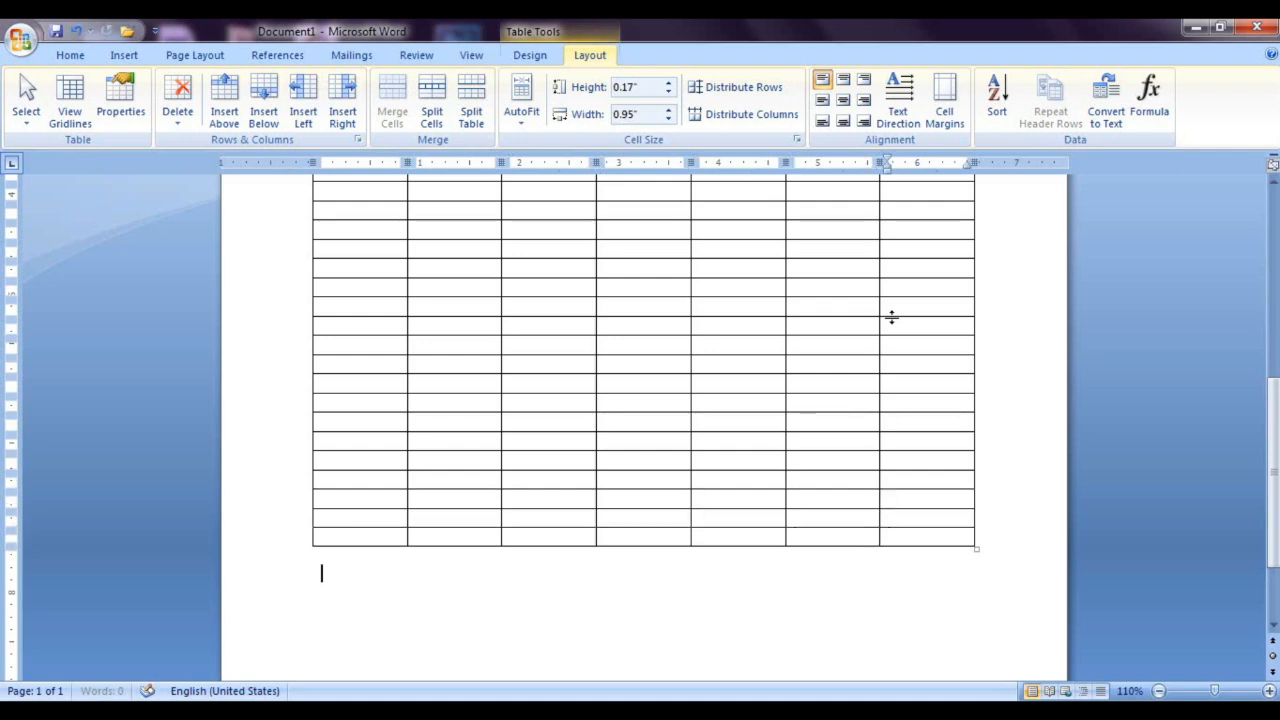
pyautogui.press('Tab')
pyautogui.press('Tab')
pyautogui.press('Tab')
pyautogui.press('Tab')
pyautogui.press('Tab')
pyautogui.press('Tab')
pyautogui.press('Tab')
pyautogui.press('Tab')
pyautogui.press('Tab')
pyautogui.press('Tab')
pyautogui.press('Tab')
pyautogui.press('Tab')
pyautogui.press('Tab')
pyautogui.press('Tab')
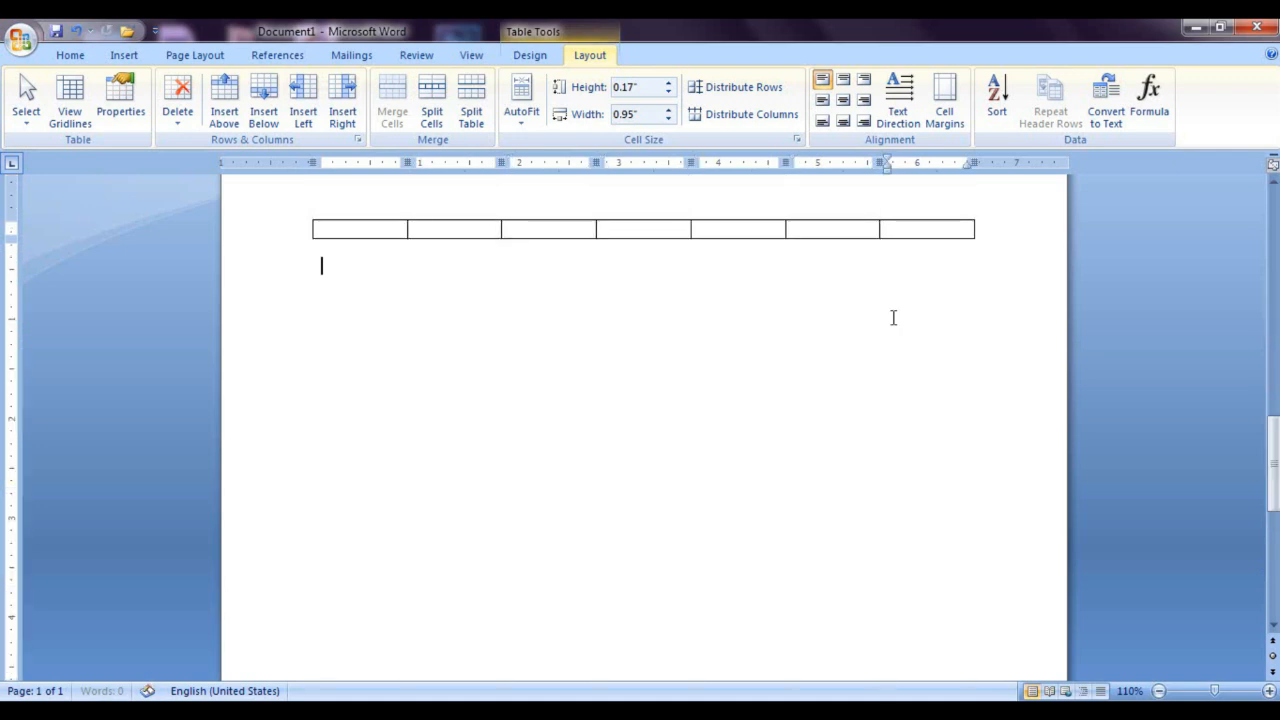
pyautogui.press('Tab')
pyautogui.press('Tab')
pyautogui.press('Tab')
pyautogui.press('Tab')
pyautogui.press('Tab')
pyautogui.press('Tab')
pyautogui.press('Tab')
pyautogui.press('Tab')
pyautogui.press('Tab')
pyautogui.press('Tab')
pyautogui.press('Tab')
pyautogui.press('Tab')
pyautogui.press('Tab')
pyautogui.press('Tab')
pyautogui.press('Tab')
pyautogui.press('Tab')
pyautogui.press('Tab')
pyautogui.press('Tab')
pyautogui.press('Tab')
pyautogui.press('Tab')
pyautogui.press('Tab')
pyautogui.press('Tab')
pyautogui.press('Tab')
pyautogui.press('Tab')
pyautogui.press('Tab')
pyautogui.press('Tab')
pyautogui.press('Tab')
pyautogui.press('Tab')
pyautogui.press('Tab')
pyautogui.press('Tab')
pyautogui.press('Tab')
pyautogui.press('Tab')
pyautogui.press('Tab')
pyautogui.press('Tab')
pyautogui.press('Tab')
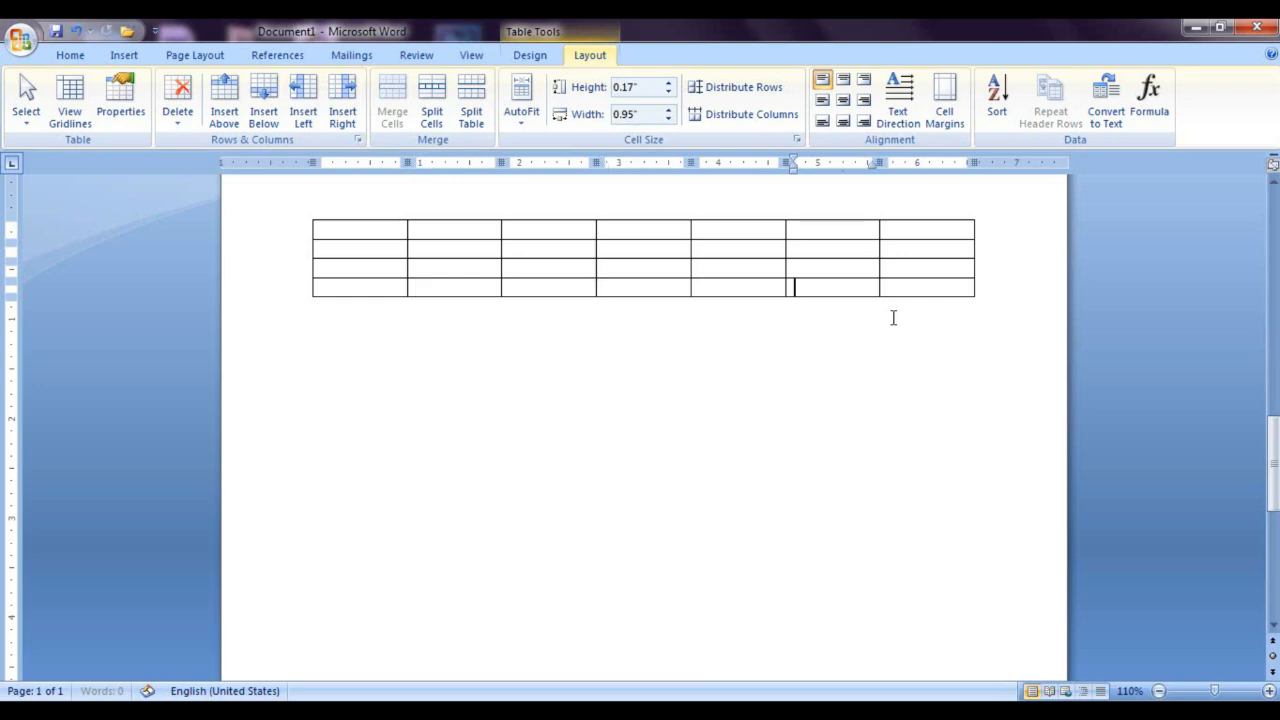
pyautogui.press('Tab')
pyautogui.press('Tab')
pyautogui.press('Tab')
pyautogui.press('Tab')
pyautogui.press('Tab')
pyautogui.press('Tab')
pyautogui.press('Tab')
pyautogui.press('Tab')
pyautogui.press('Tab')
pyautogui.press('Tab')
pyautogui.press('Tab')
pyautogui.press('Tab')
pyautogui.press('Tab')
pyautogui.press('Tab')
pyautogui.press('Tab')
pyautogui.press('Tab')
pyautogui.press('Tab')
pyautogui.press('Tab')
pyautogui.press('Tab')
pyautogui.press('Tab')
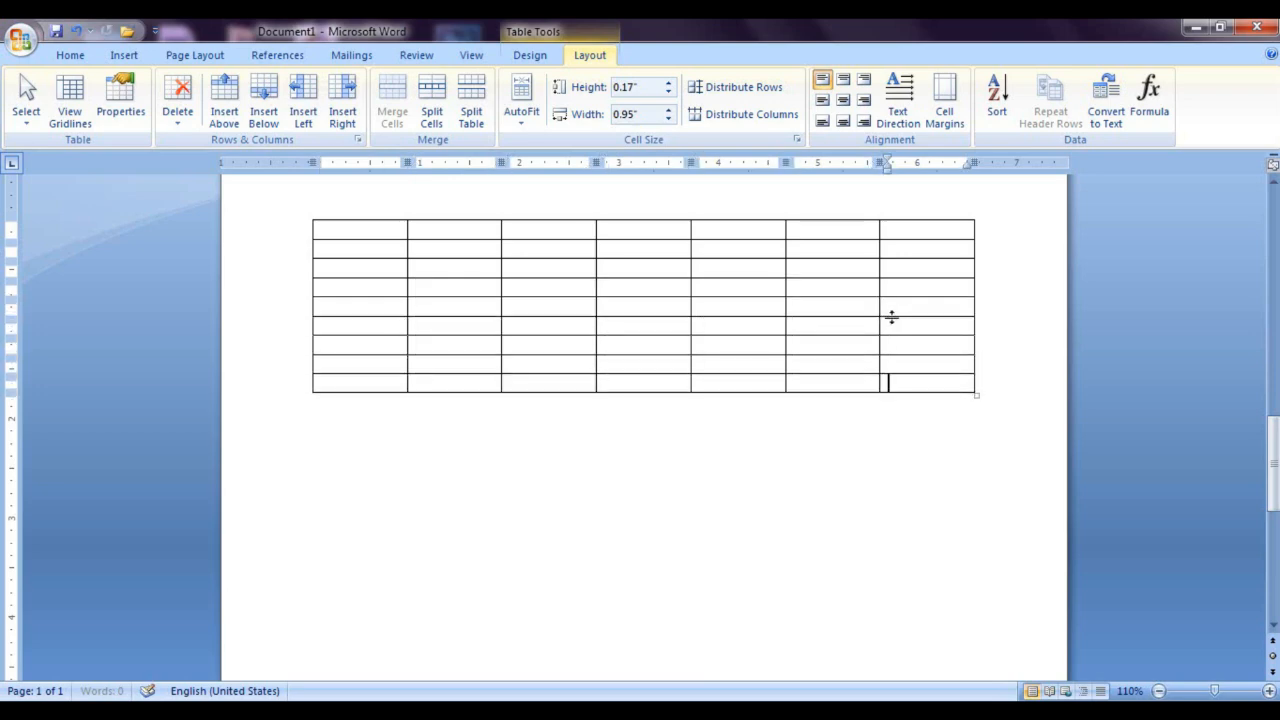
pyautogui.press('Tab')
pyautogui.press('Tab')
pyautogui.press('Tab')
pyautogui.press('Tab')
pyautogui.press('Tab')
pyautogui.press('Tab')
pyautogui.press('Tab')
pyautogui.press('Tab')
pyautogui.press('Tab')
pyautogui.press('Tab')
pyautogui.press('Tab')
pyautogui.press('Tab')
pyautogui.press('Tab')
pyautogui.press('Tab')
pyautogui.press('Tab')
pyautogui.press('Tab')
pyautogui.press('Tab')
pyautogui.press('Tab')
pyautogui.press('Tab')
pyautogui.press('Tab')
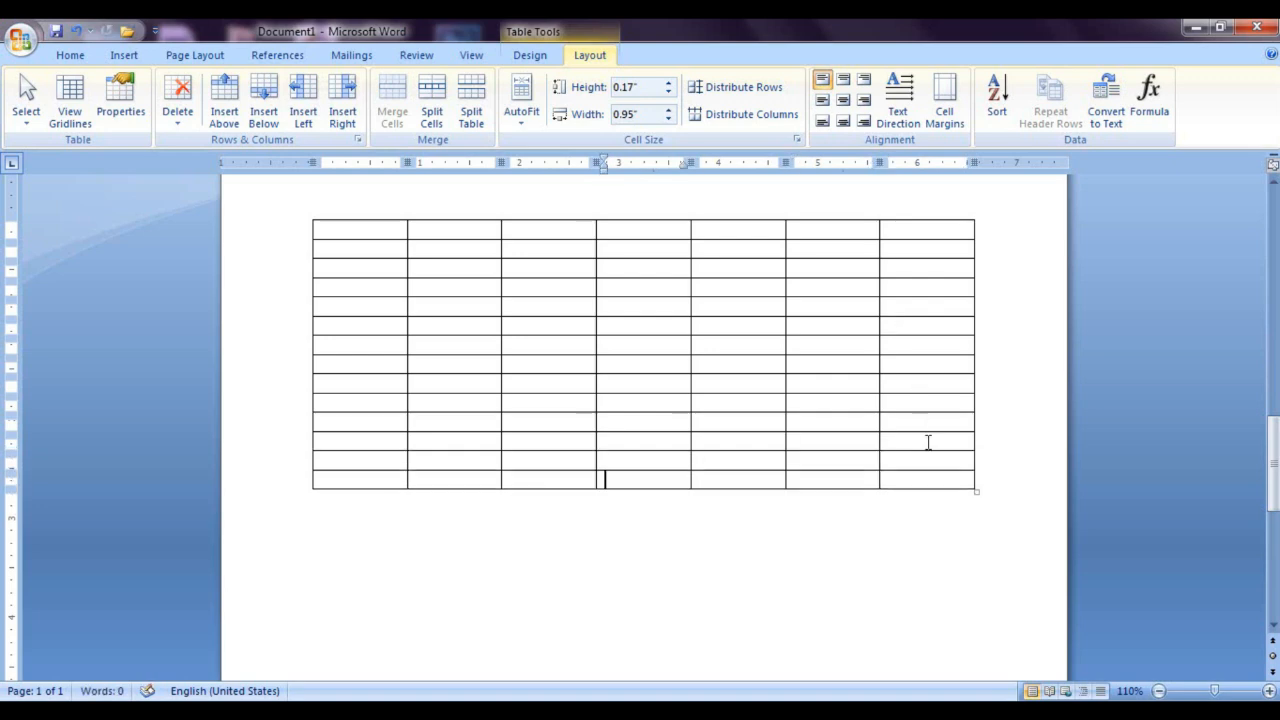
pyautogui.press('Tab')
pyautogui.press('Tab')
pyautogui.press('Tab')
pyautogui.press('Tab')
pyautogui.press('Tab')
pyautogui.press('Tab')
pyautogui.press('Tab')
pyautogui.press('Tab')
pyautogui.press('Tab')
pyautogui.press('Tab')
pyautogui.press('Tab')
pyautogui.press('Tab')
pyautogui.press('Tab')
pyautogui.press('Tab')
pyautogui.press('Tab')
pyautogui.press('Tab')
pyautogui.press('Tab')
pyautogui.press('Tab')
pyautogui.press('Tab')
pyautogui.press('Tab')
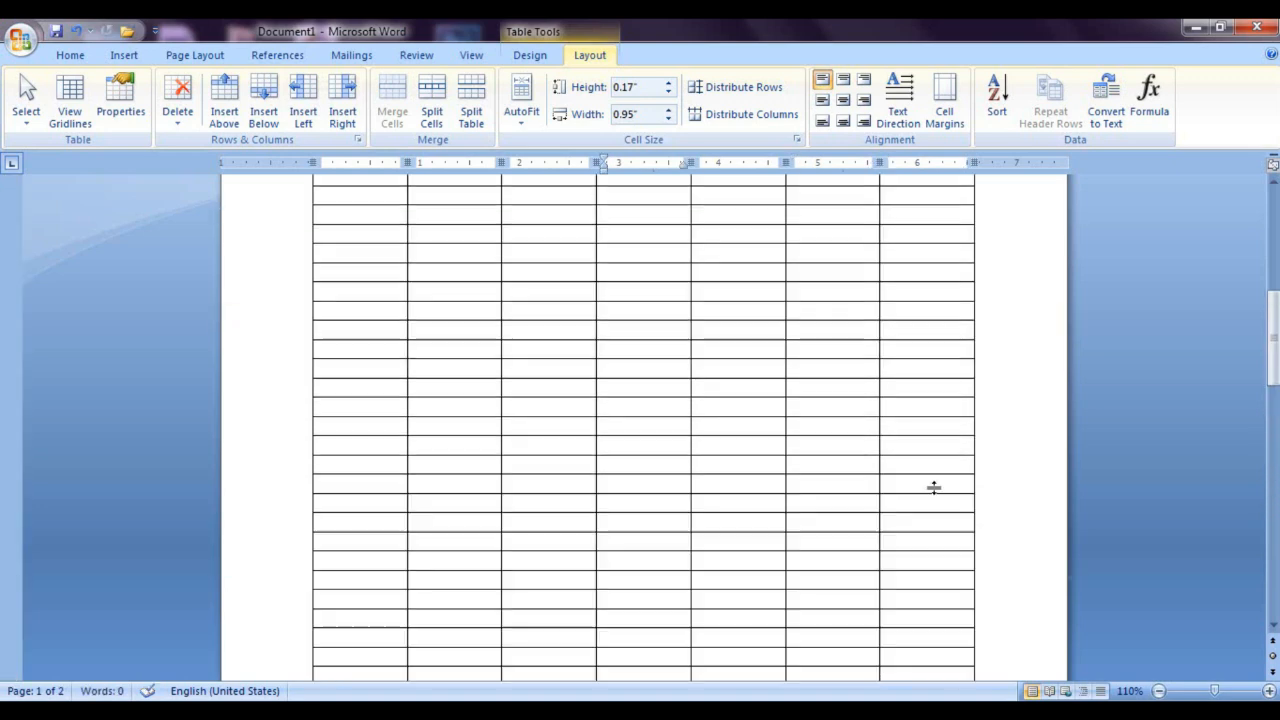
pyautogui.press('Tab')
pyautogui.press('Tab')
pyautogui.press('Tab')
pyautogui.press('Tab')
pyautogui.press('Tab')
pyautogui.press('Tab')
pyautogui.press('Tab')
pyautogui.press('Tab')
pyautogui.press('Tab')
pyautogui.press('Tab')
pyautogui.press('Tab')
pyautogui.press('Tab')
pyautogui.press('Tab')
pyautogui.press('Tab')
pyautogui.press('Tab')
pyautogui.press('Tab')
pyautogui.press('Tab')
pyautogui.press('Tab')
pyautogui.press('Tab')
pyautogui.press('Tab')
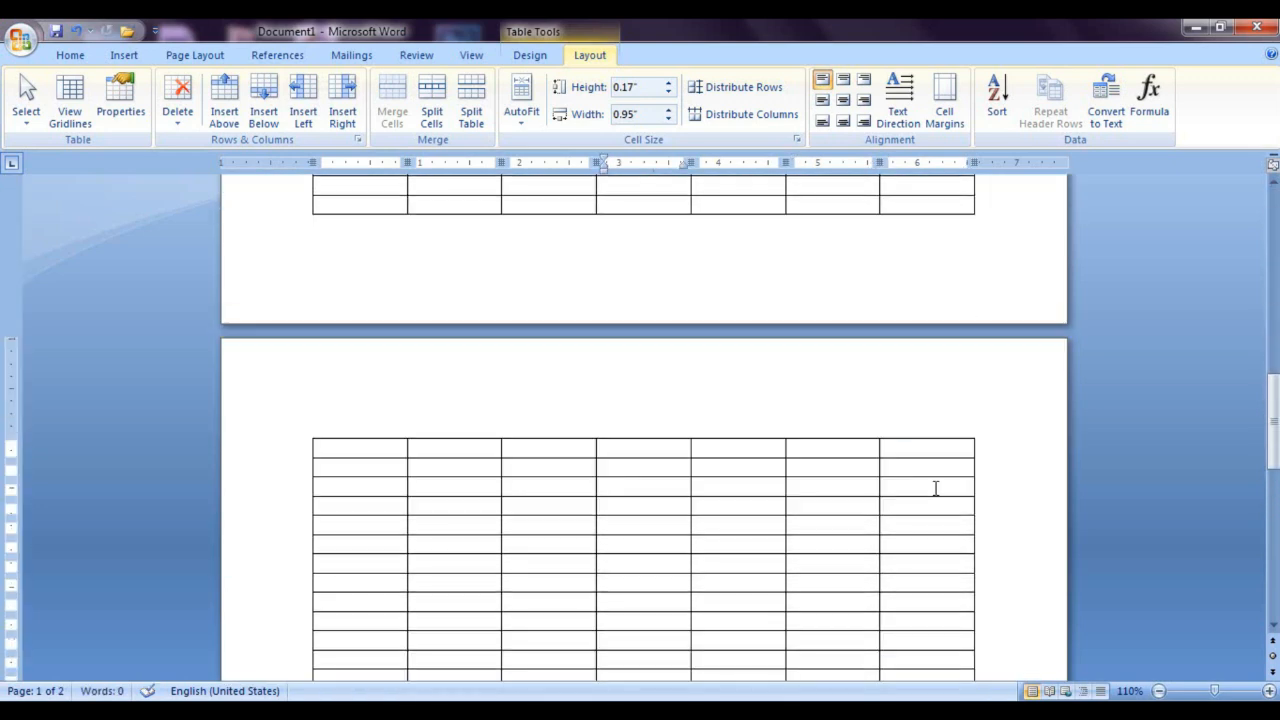
# Step: Enter the headings NAME and ADRESS in the first two cells of the table's first row
pyautogui.scroll(3, 743, 415)
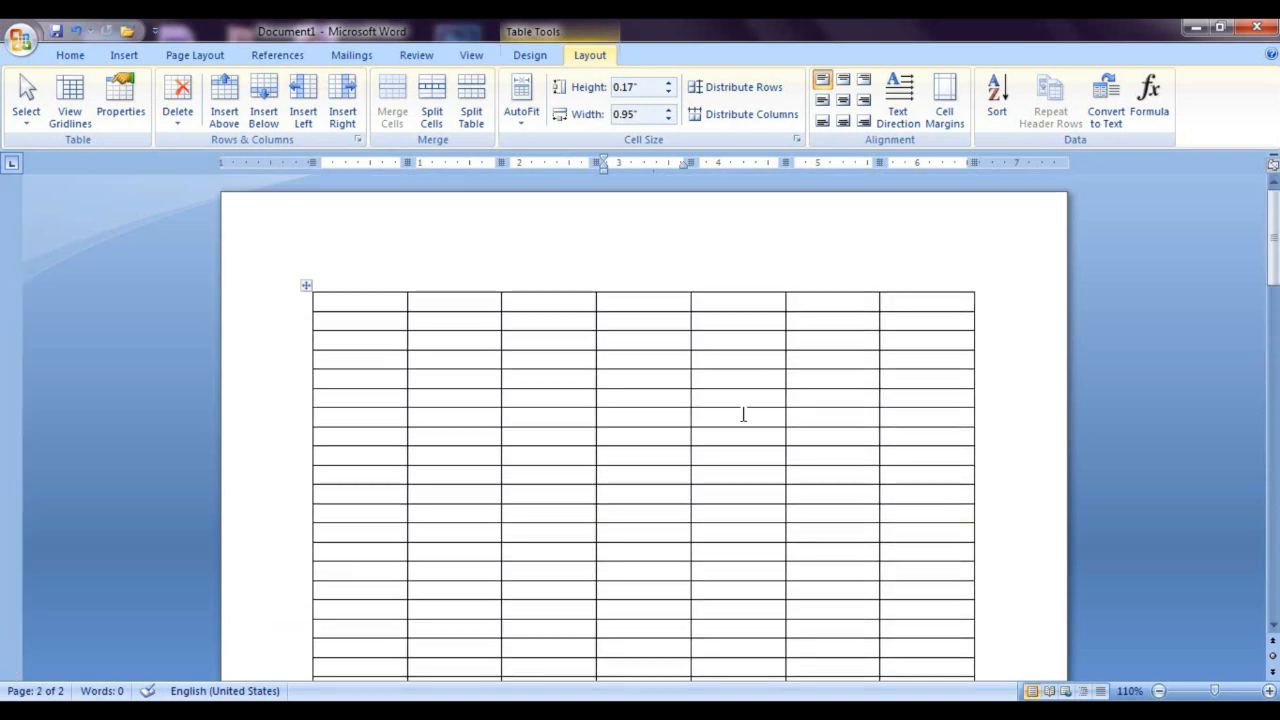
pyautogui.click(369, 307)
pyautogui.write('NAME')
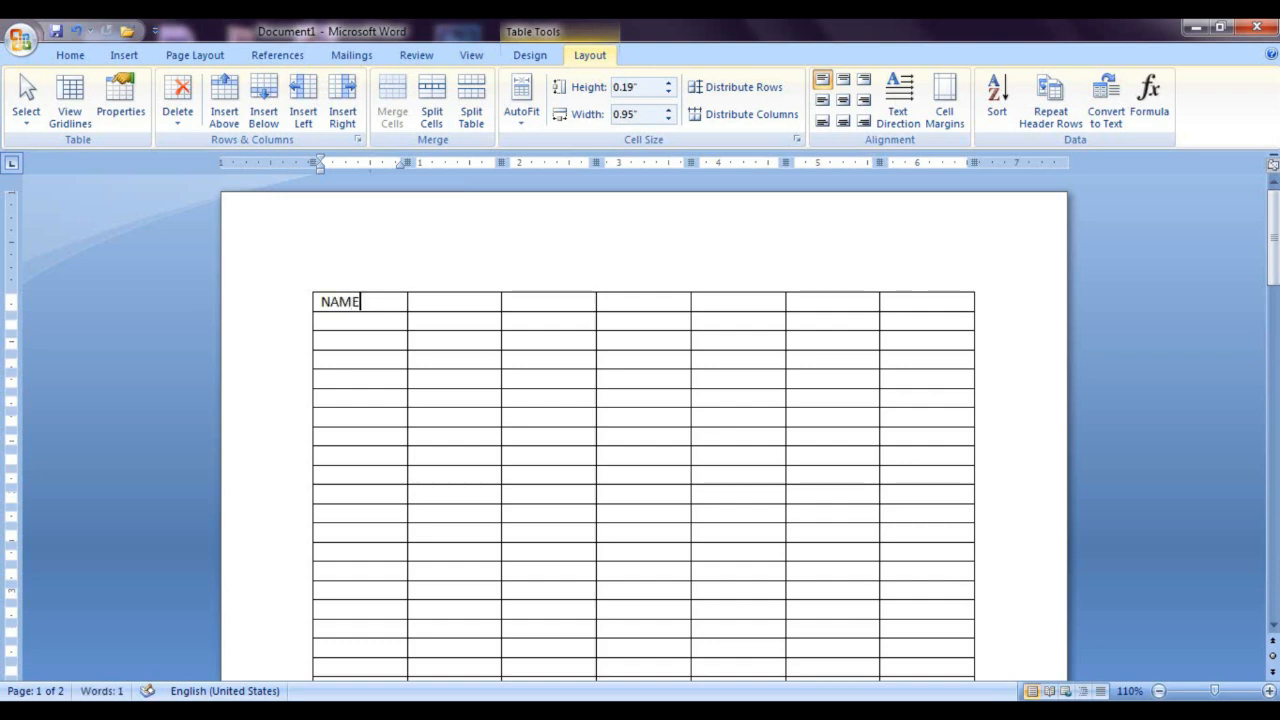
pyautogui.press('Tab')
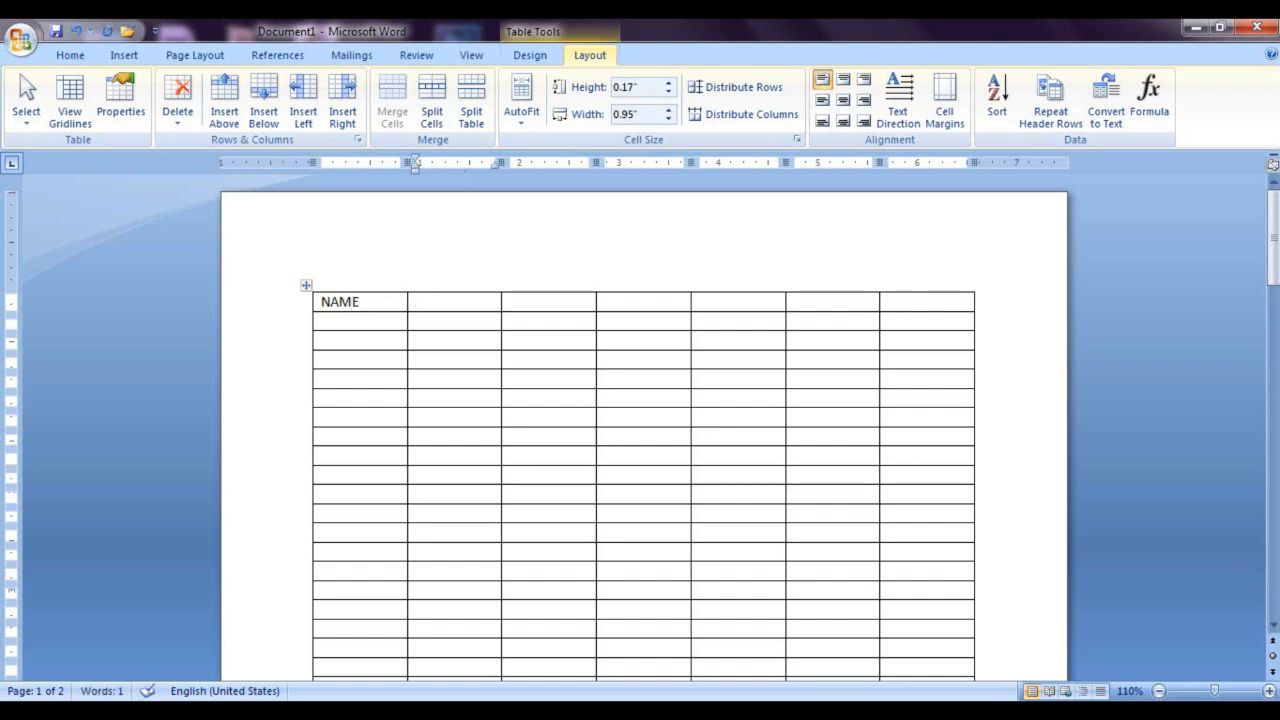
pyautogui.write('ADRESS')
pyautogui.press('Tab')
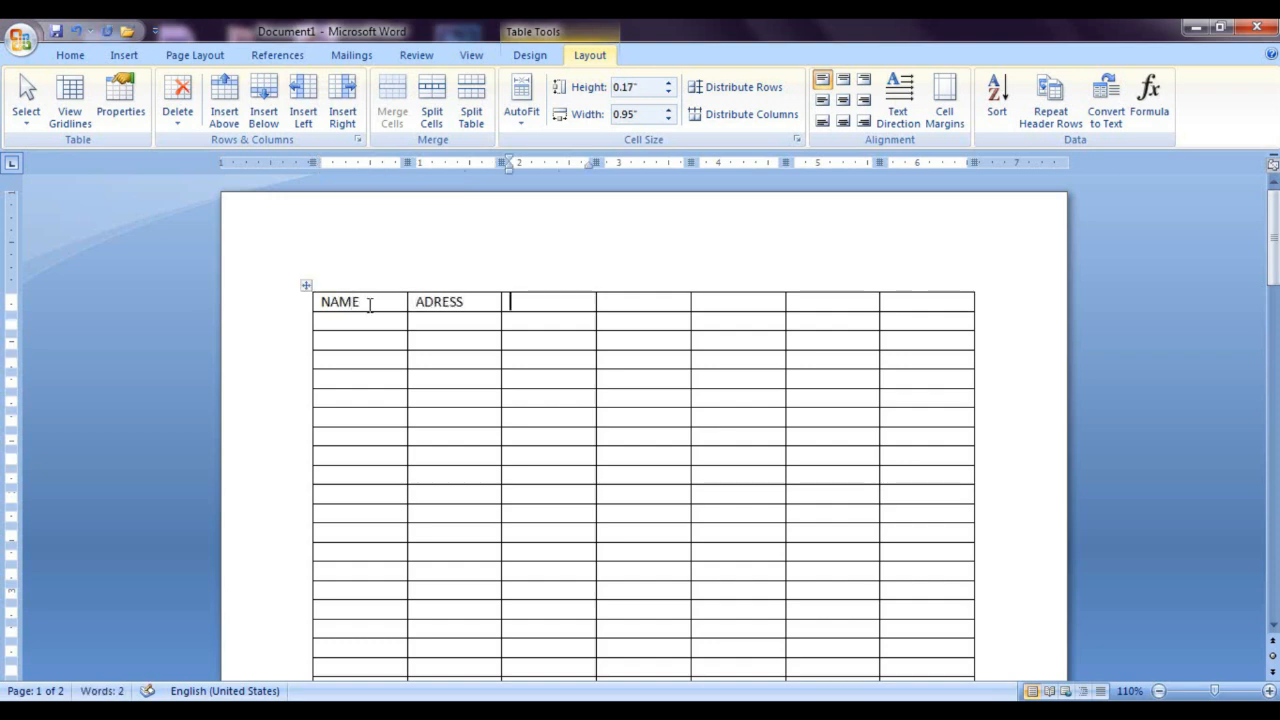
# Step: Enter the headings HINDI and ENGLISH in the third and fourth cells of the first row
pyautogui.write('HI')
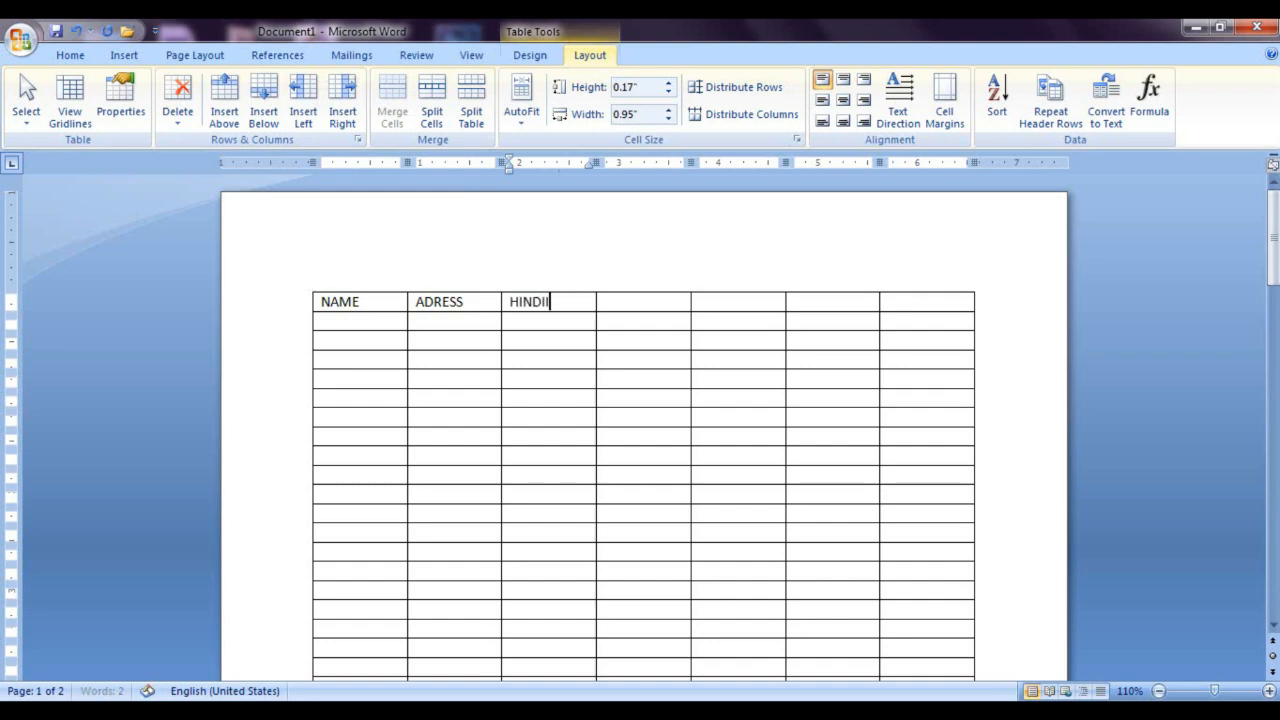
pyautogui.write('NDII')
pyautogui.press('BackSpace')
pyautogui.press('Tab')
pyautogui.write('E')
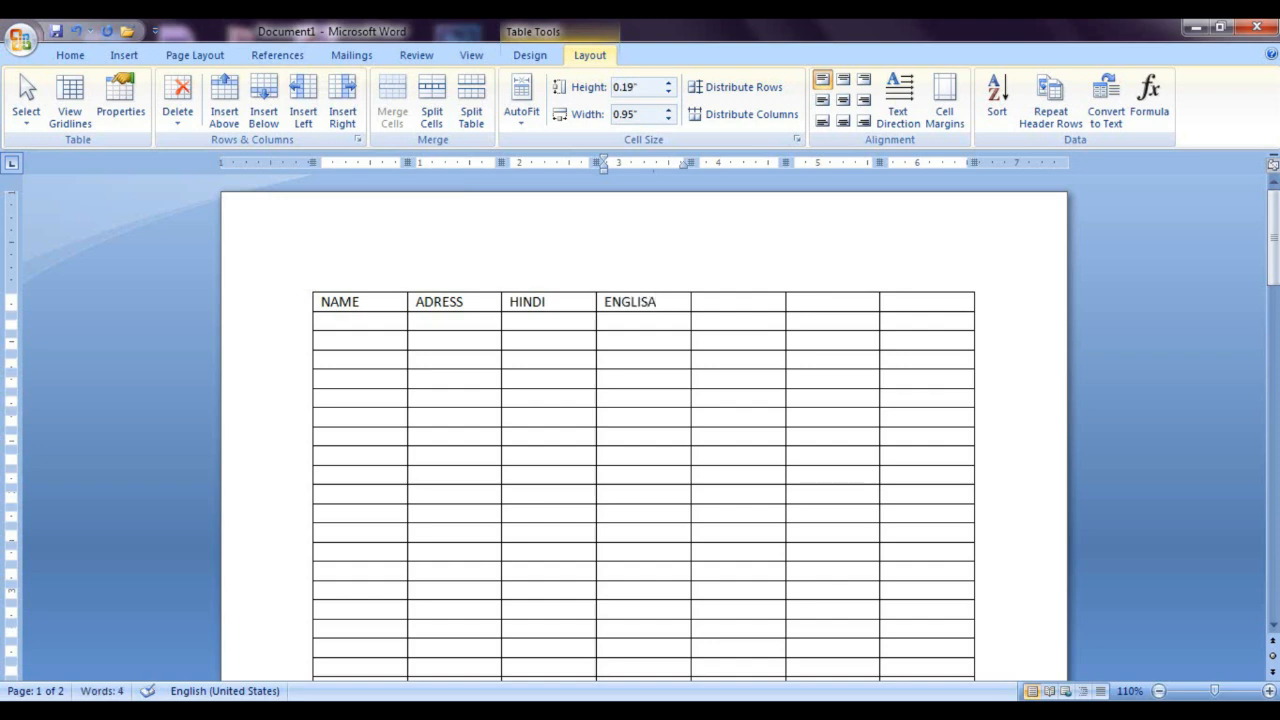
pyautogui.write('NGLISA')
pyautogui.press('BackSpace')
pyautogui.write('H')
pyautogui.press('Tab')
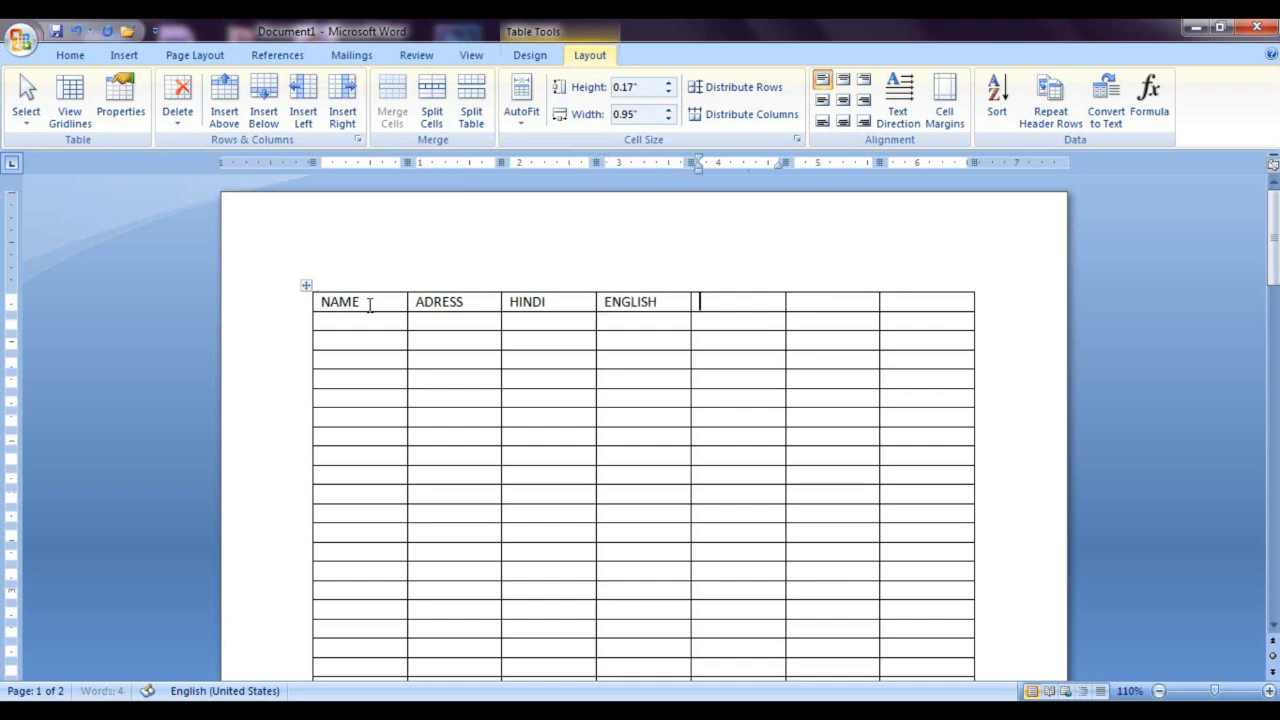
# Step: Complete the heading row with MATHS, SCIENCE and TOTAL in its last three cells
pyautogui.write('MATHS')
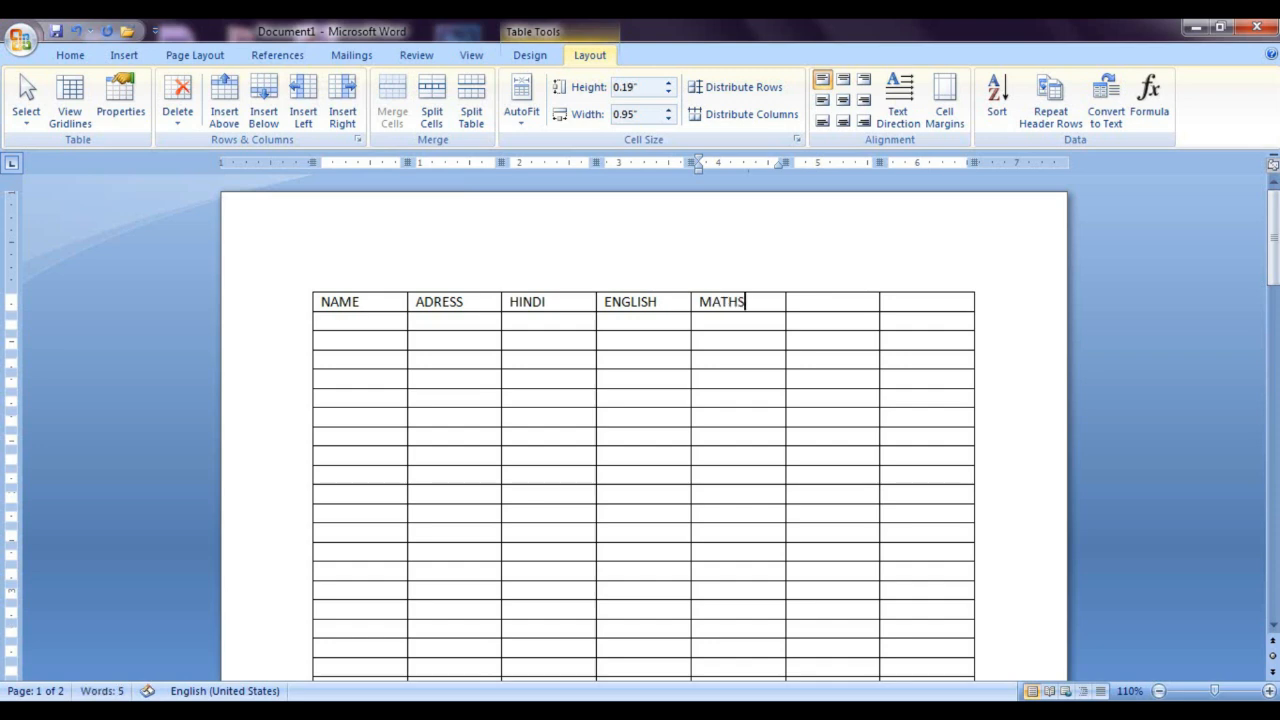
pyautogui.press('Tab')
pyautogui.write('SCIENCE')
pyautogui.press('Tab')
pyautogui.write('T')
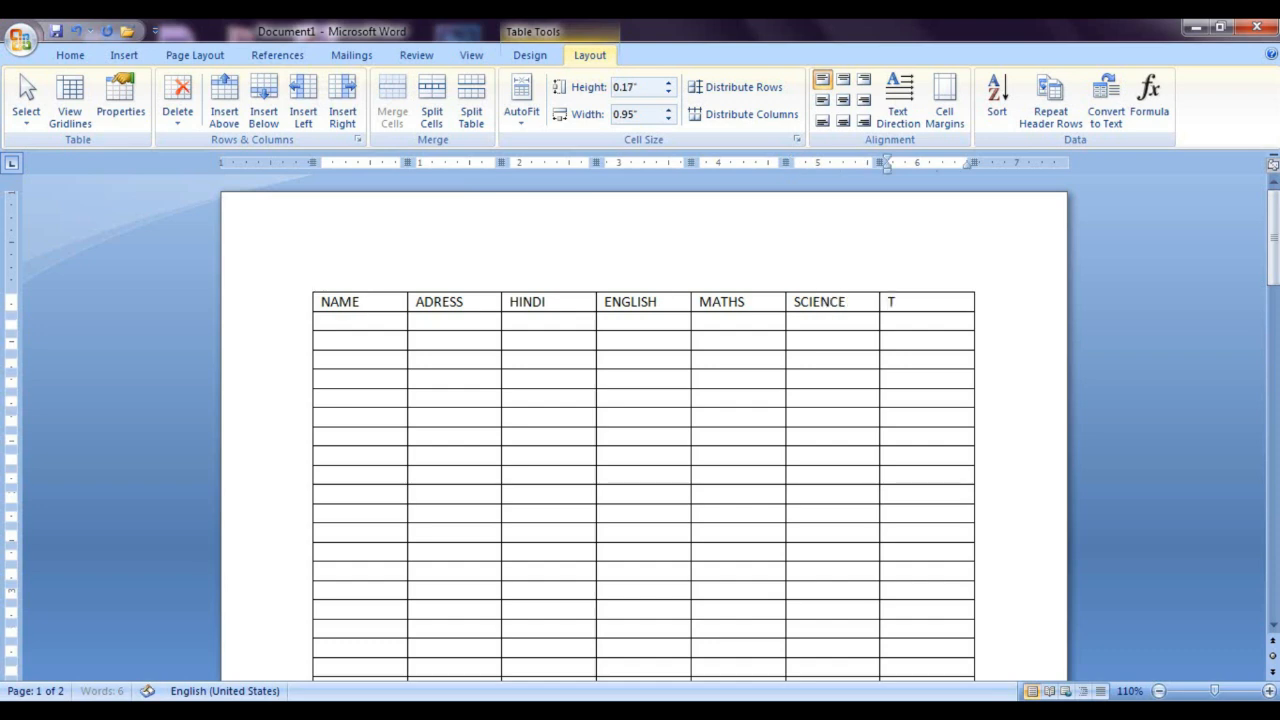
pyautogui.write('OTAL')
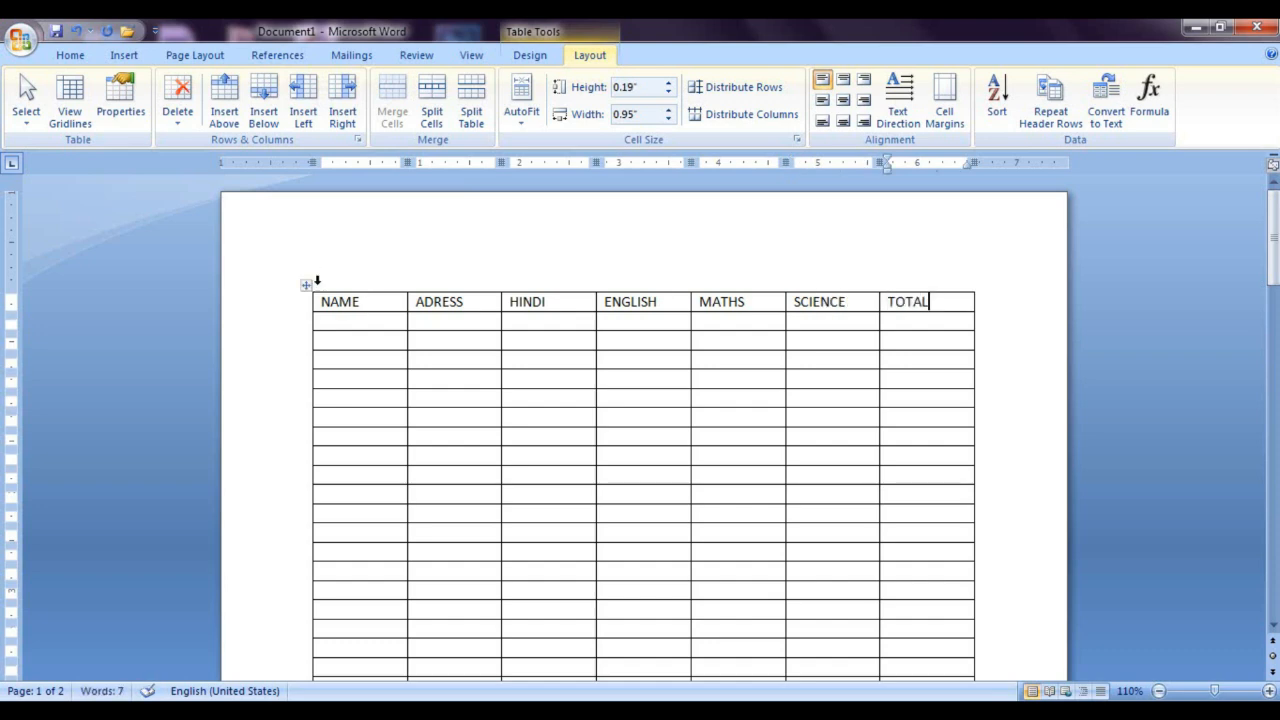
# Step: Examine the table across both pages to check where the heading row appears
pyautogui.click(560, 420)
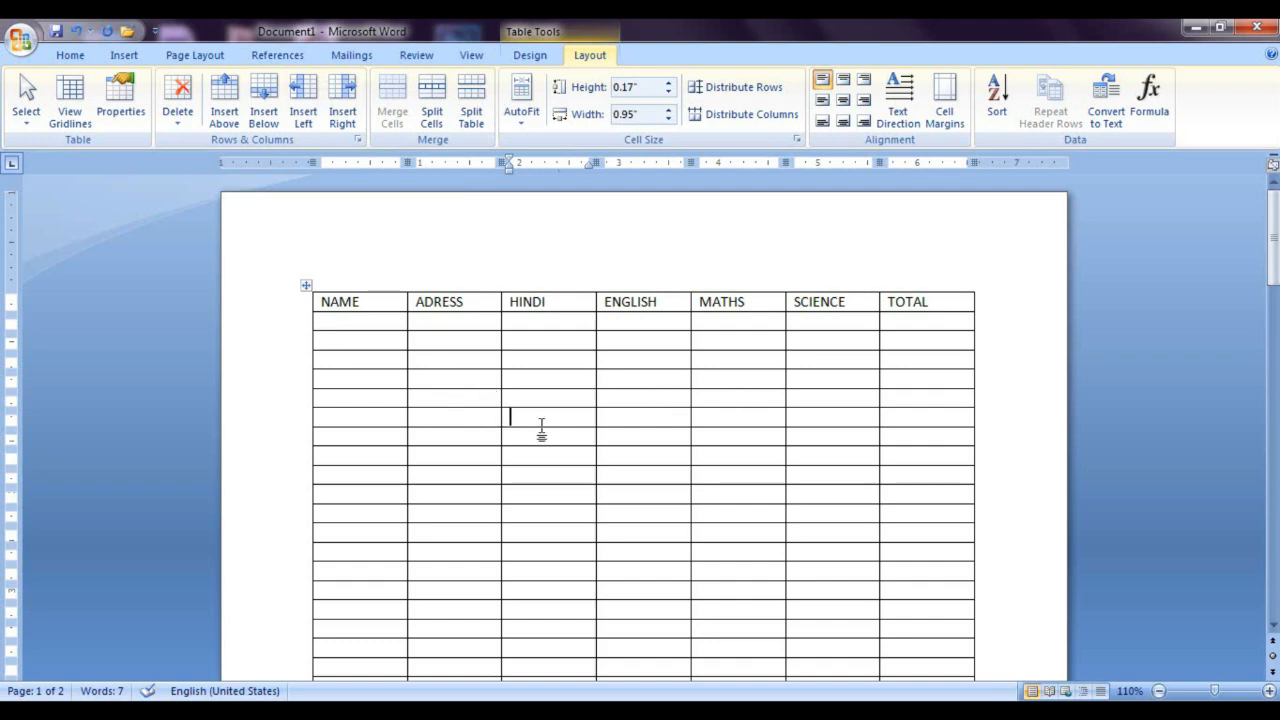
pyautogui.scroll(-15, 541, 428)
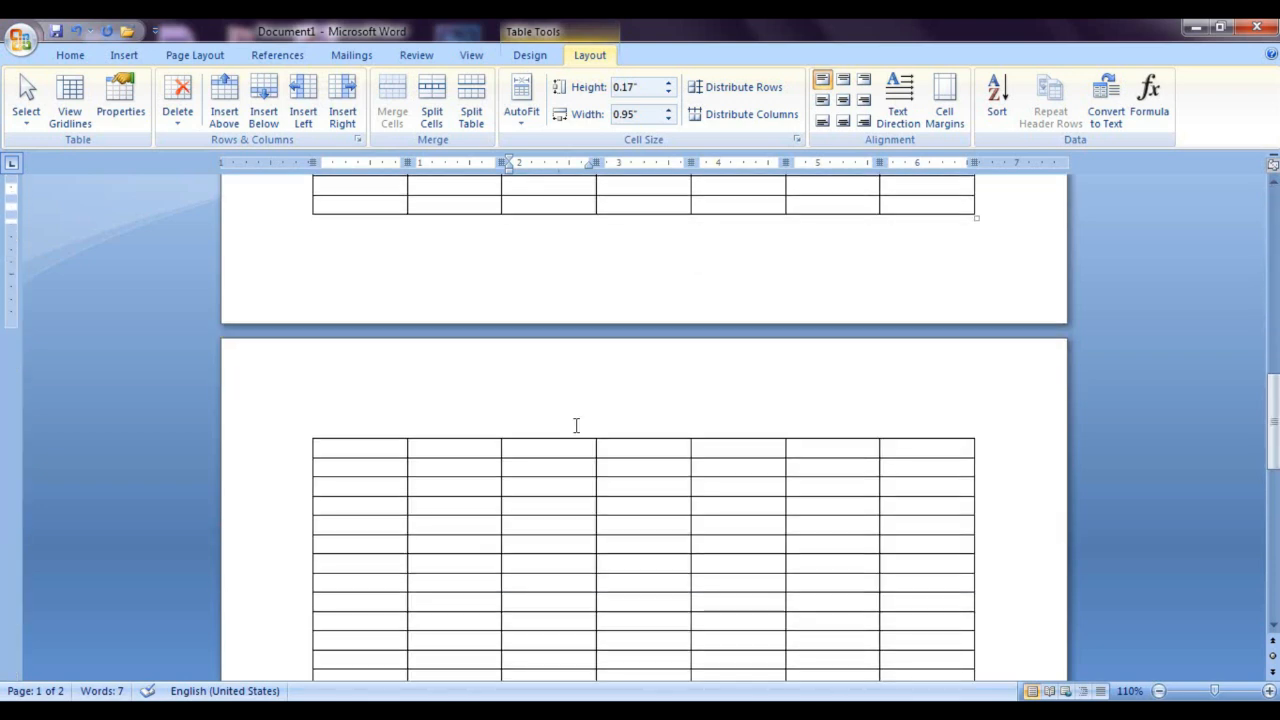
pyautogui.scroll(-3, 576, 426)
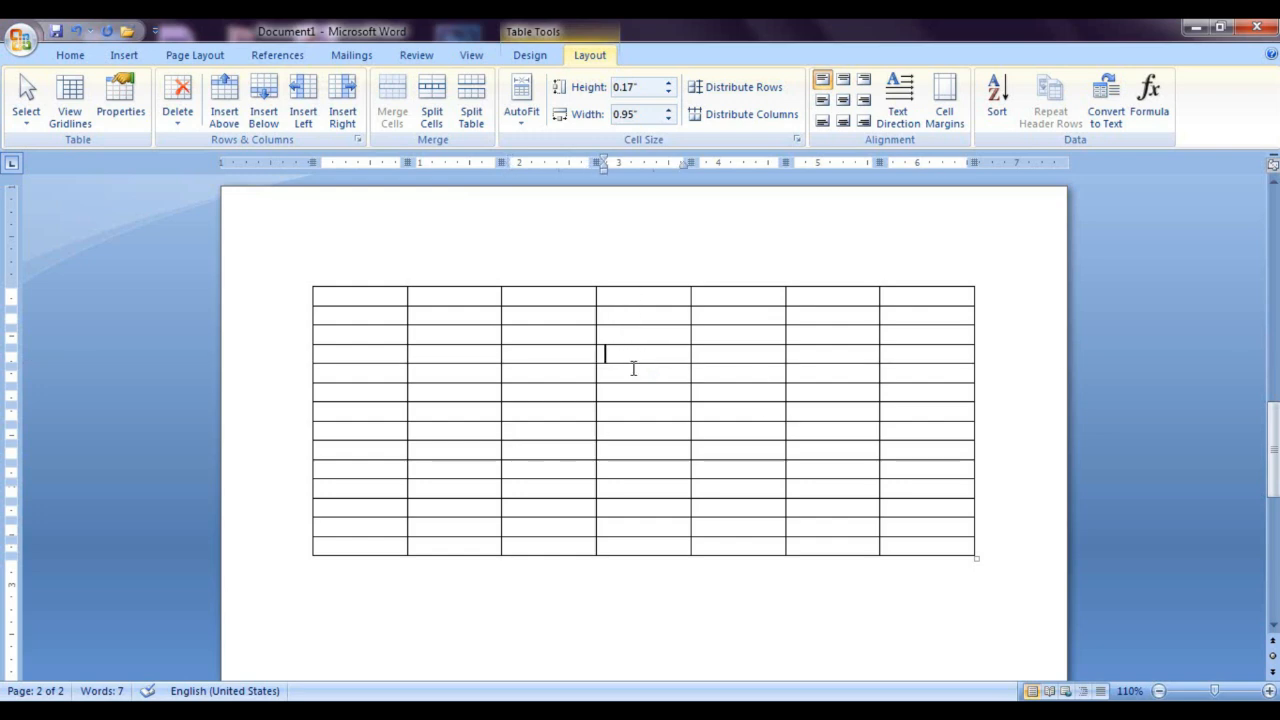
pyautogui.scroll(15, 633, 368)
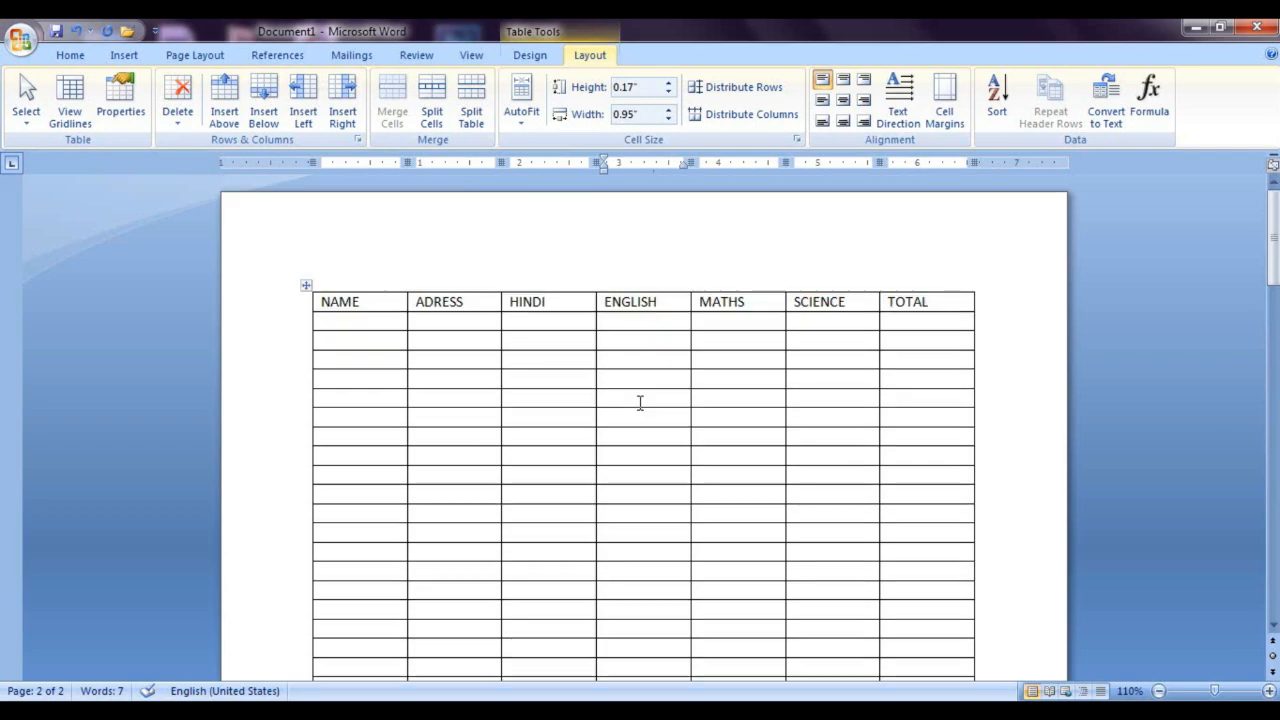
pyautogui.scroll(-15, 640, 402)
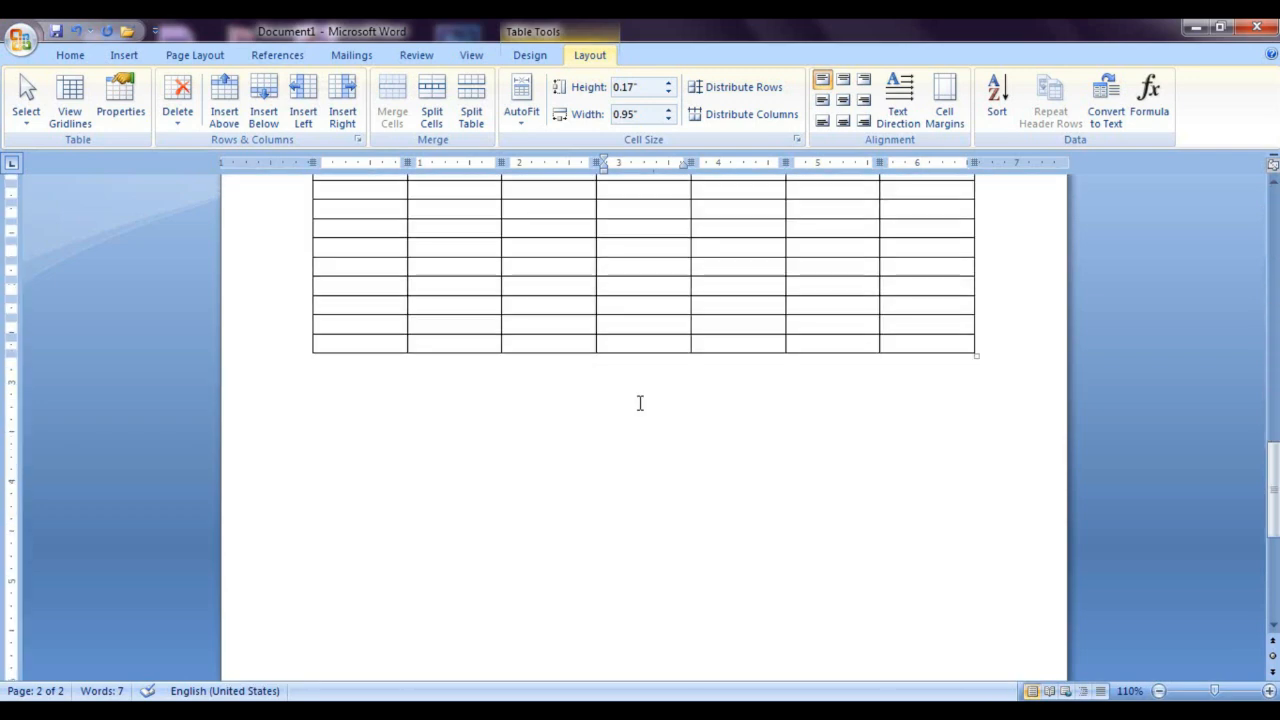
pyautogui.scroll(-10, 640, 402)
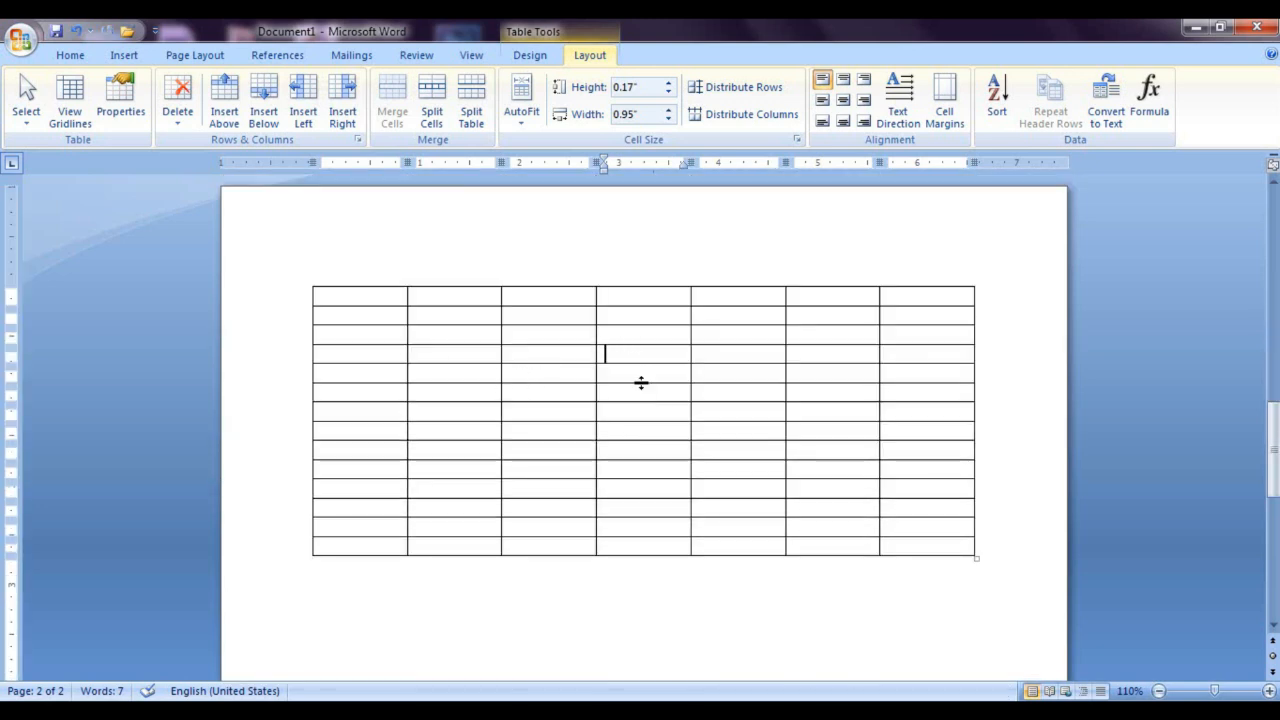
pyautogui.scroll(15, 641, 383)
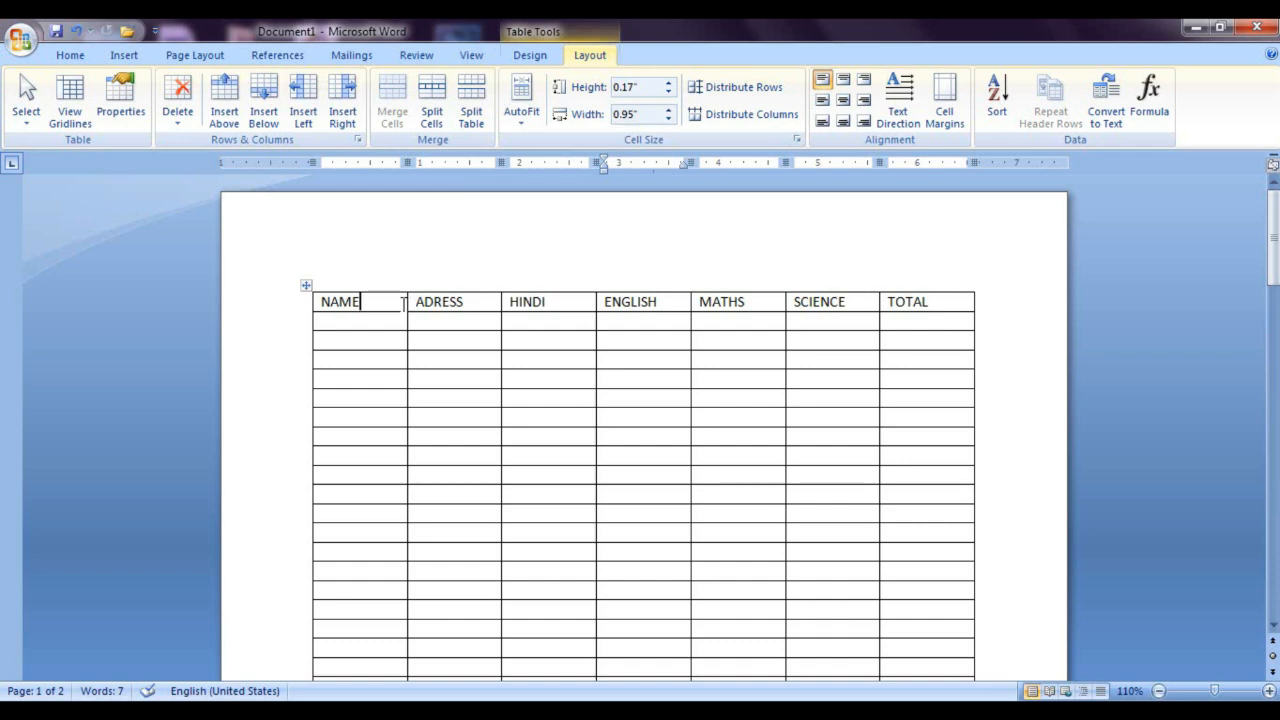
# Step: Make the first row with the NAME to TOTAL headings repeat as a header row on every page of the table
pyautogui.click(403, 305)
pyautogui.moveTo(942, 310); pyautogui.dragTo(343, 272)
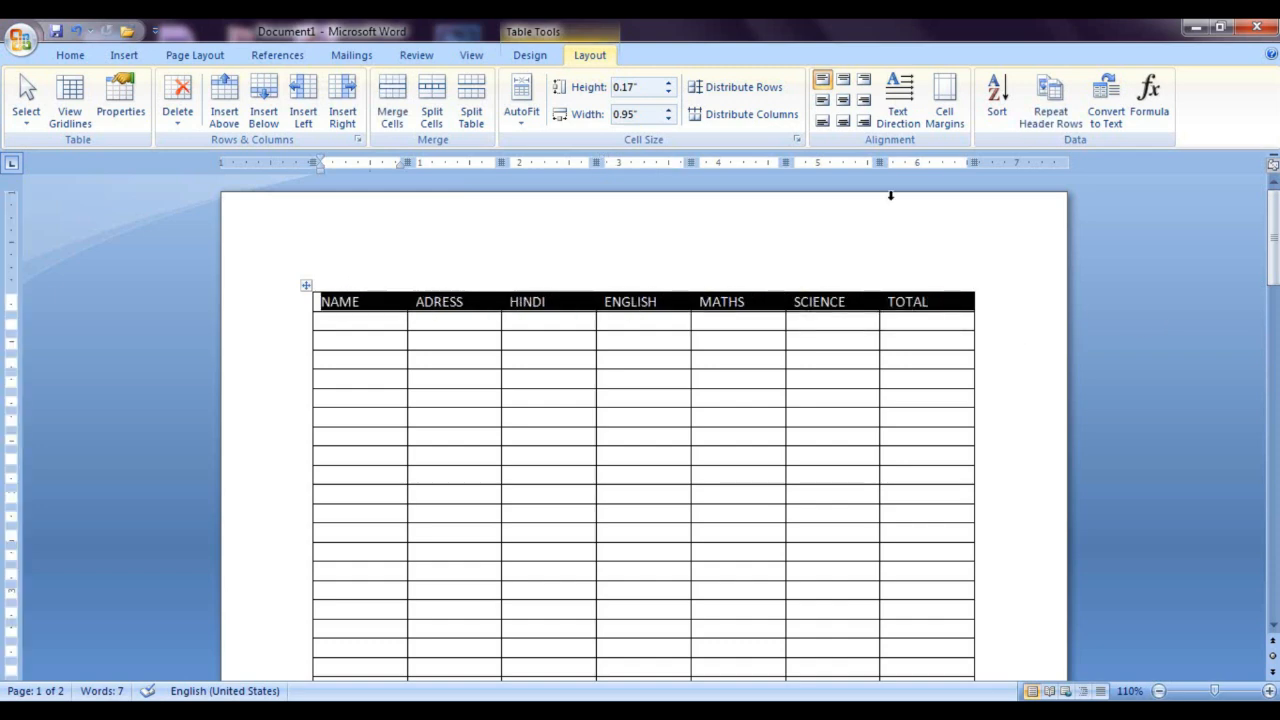
pyautogui.click(1040, 113)
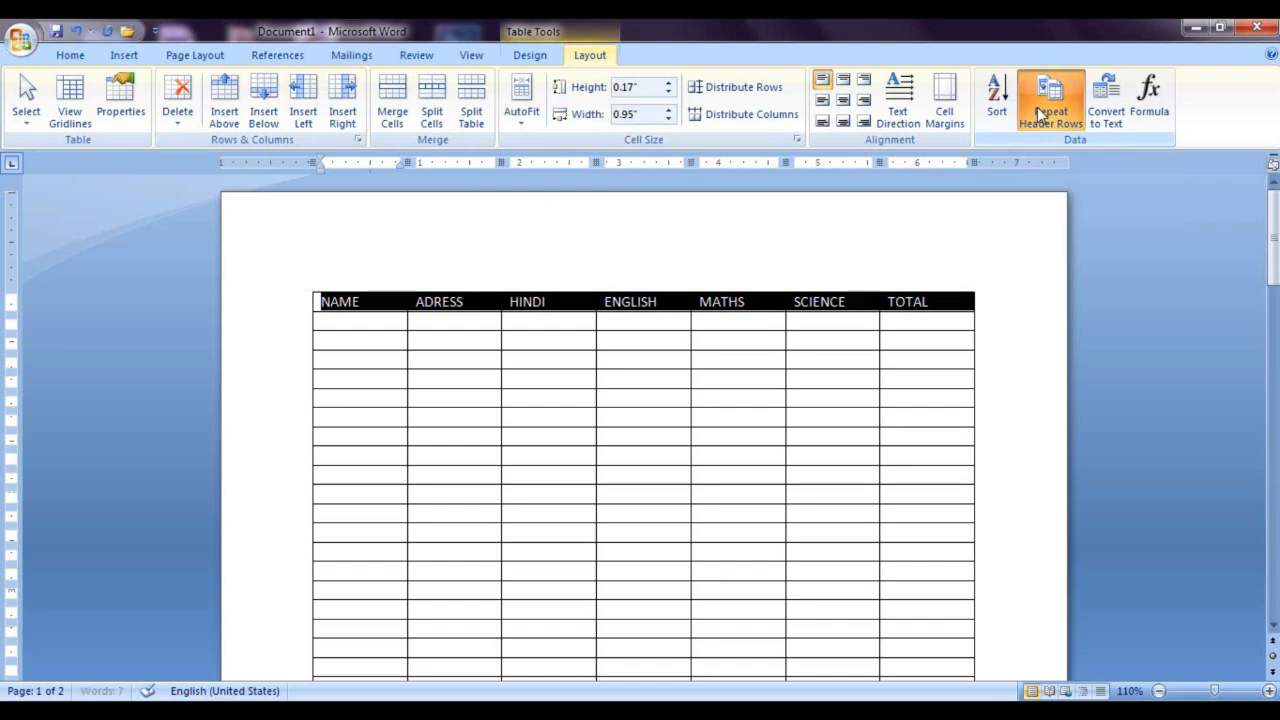
pyautogui.click(954, 395)
pyautogui.scroll(-3, 954, 395)
pyautogui.scroll(-10, 954, 395)
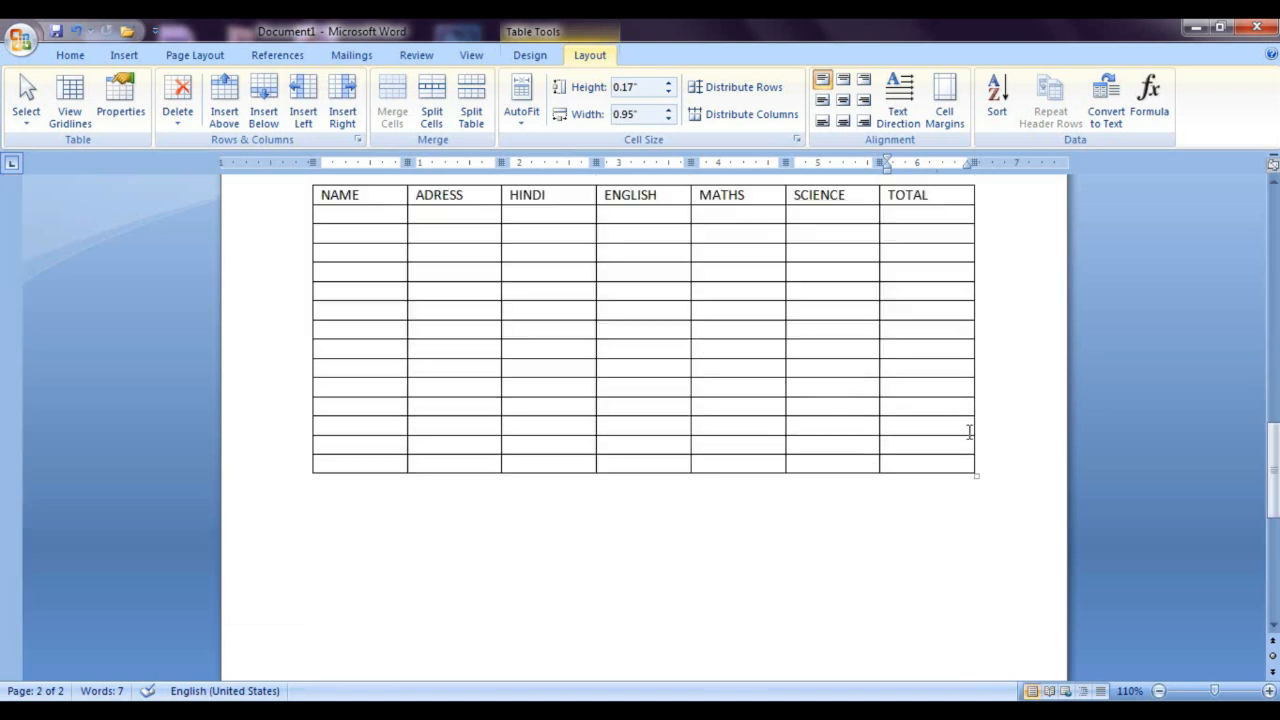
# Step: Add new rows from the table's last cell until the table continues a few rows onto a third page
pyautogui.click(932, 466)
pyautogui.press('Tab')
pyautogui.press('Tab')
pyautogui.press('Tab')
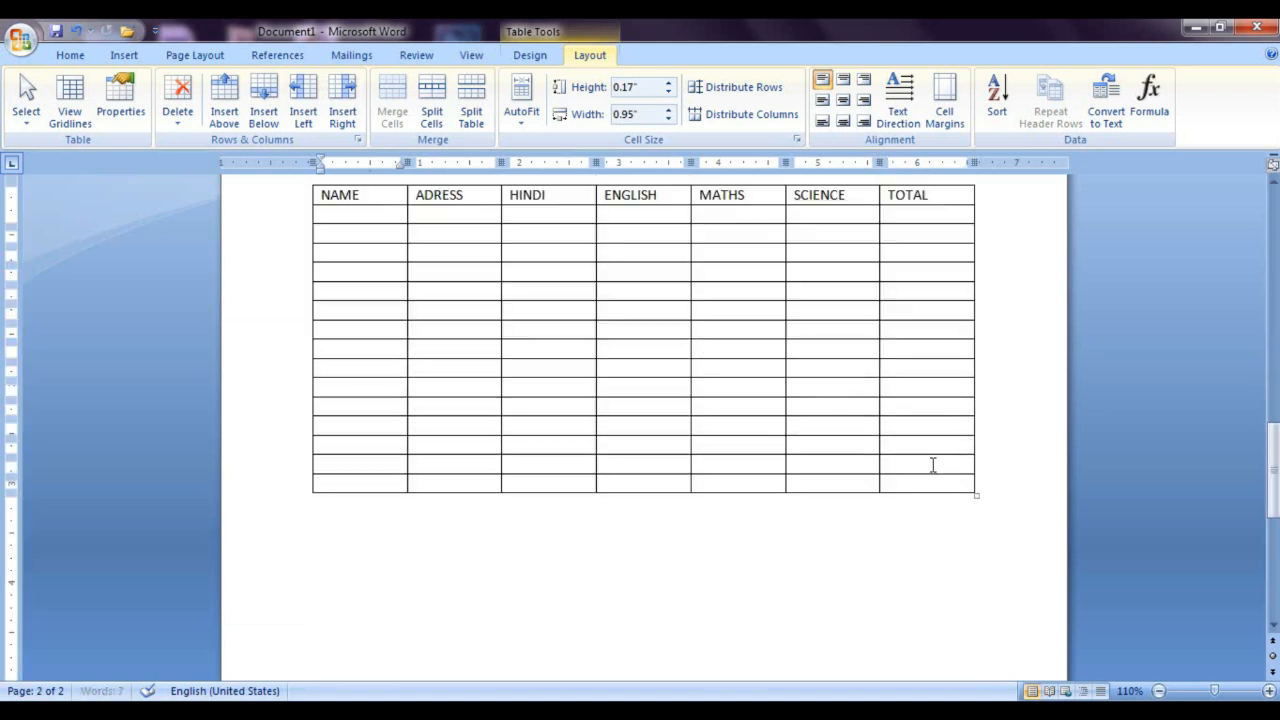
pyautogui.press('Tab')
pyautogui.press('Tab')
pyautogui.press('Tab')
pyautogui.press('Tab')
pyautogui.press('Tab')
pyautogui.press('Tab')
pyautogui.press('Tab')
pyautogui.press('Tab')
pyautogui.press('Tab')
pyautogui.press('Tab')
pyautogui.press('Tab')
pyautogui.press('Tab')
pyautogui.press('Tab')
pyautogui.press('Tab')
pyautogui.press('Tab')
pyautogui.press('Tab')
pyautogui.press('Tab')
pyautogui.press('Tab')
pyautogui.press('Tab')
pyautogui.press('Tab')
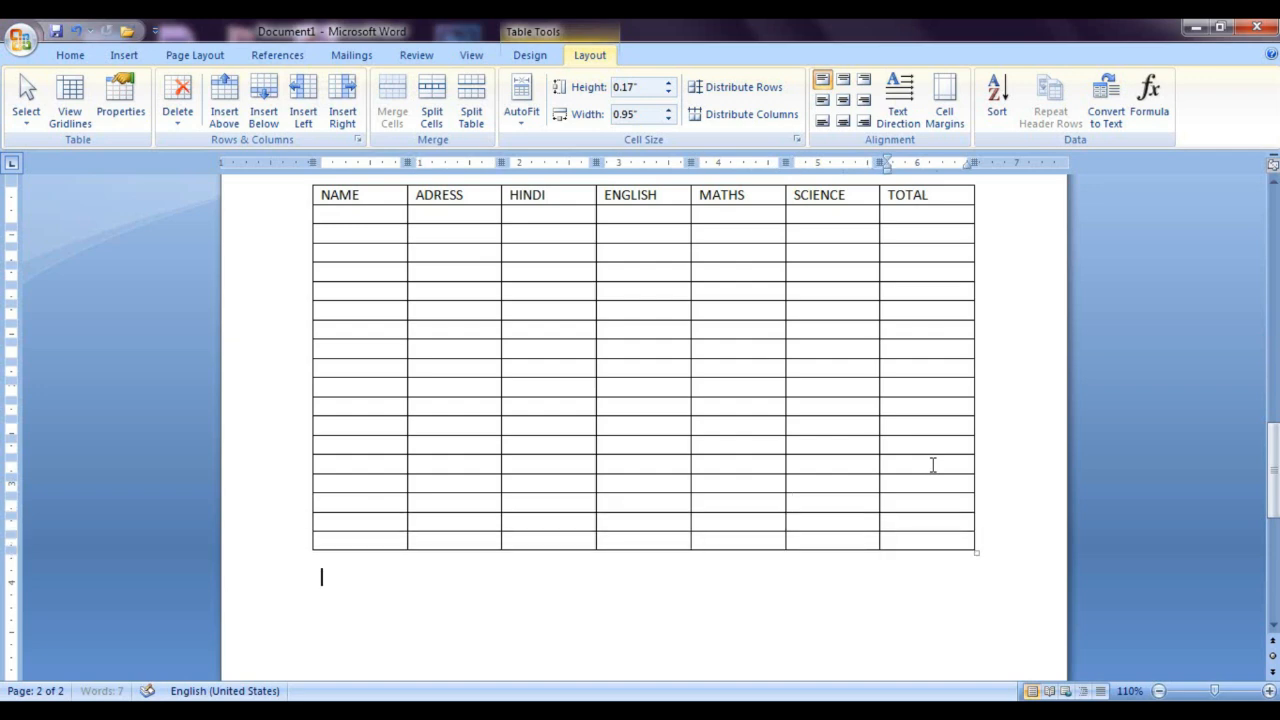
pyautogui.press('Tab')
pyautogui.press('Tab')
pyautogui.press('Tab')
pyautogui.press('Tab')
pyautogui.press('Tab')
pyautogui.press('Tab')
pyautogui.press('Tab')
pyautogui.press('Tab')
pyautogui.press('Tab')
pyautogui.press('Tab')
pyautogui.press('Tab')
pyautogui.press('Tab')
pyautogui.press('Tab')
pyautogui.press('Tab')
pyautogui.press('Tab')
pyautogui.press('Tab')
pyautogui.press('Tab')
pyautogui.press('Tab')
pyautogui.press('Tab')
pyautogui.press('Tab')
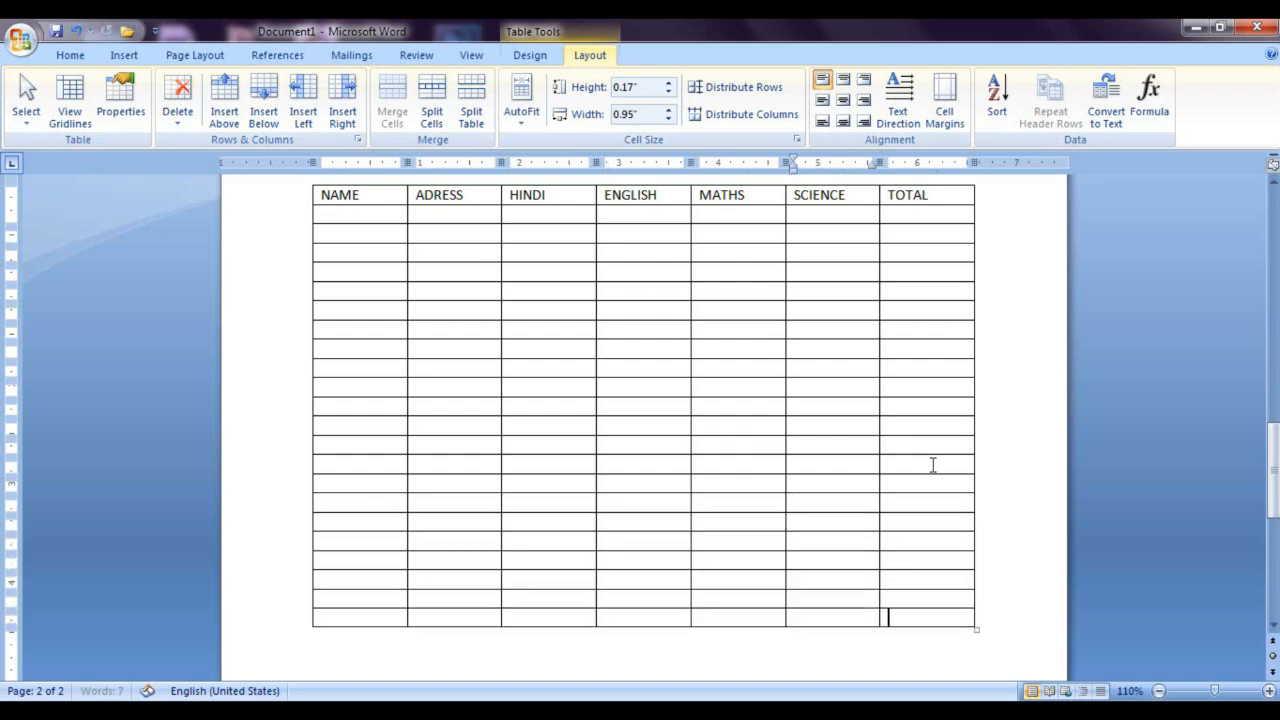
pyautogui.press('Tab')
pyautogui.press('Tab')
pyautogui.press('Tab')
pyautogui.press('Tab')
pyautogui.press('Tab')
pyautogui.press('Tab')
pyautogui.press('Tab')
pyautogui.press('Tab')
pyautogui.press('Tab')
pyautogui.press('Tab')
pyautogui.press('Tab')
pyautogui.press('Tab')
pyautogui.press('Tab')
pyautogui.press('Tab')
pyautogui.press('Tab')
pyautogui.press('Tab')
pyautogui.press('Tab')
pyautogui.press('Tab')
pyautogui.press('Tab')
pyautogui.press('Tab')
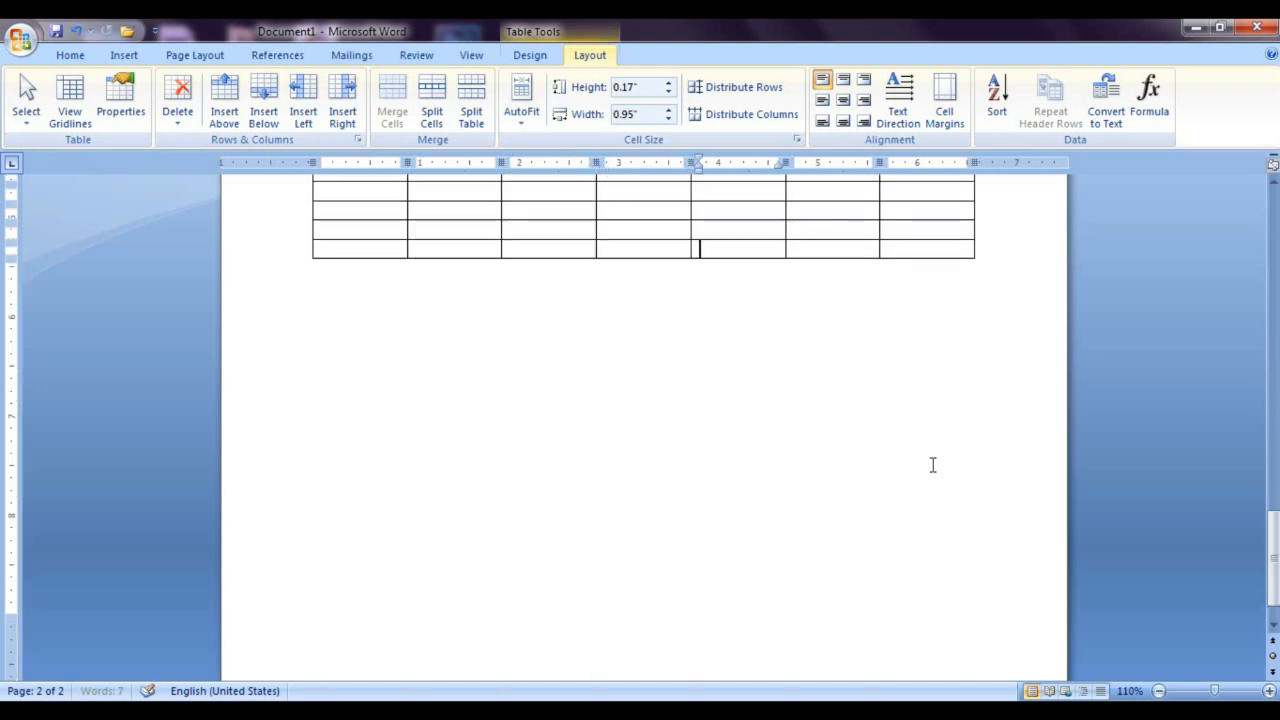
pyautogui.press('Tab')
pyautogui.press('Tab')
pyautogui.press('Tab')
pyautogui.press('Tab')
pyautogui.press('Tab')
pyautogui.press('Tab')
pyautogui.press('Tab')
pyautogui.press('Tab')
pyautogui.press('Tab')
pyautogui.press('Tab')
pyautogui.press('Tab')
pyautogui.press('Tab')
pyautogui.press('Tab')
pyautogui.press('Tab')
pyautogui.press('Tab')
pyautogui.press('Tab')
pyautogui.press('Tab')
pyautogui.press('Tab')
pyautogui.press('Tab')
pyautogui.press('Tab')
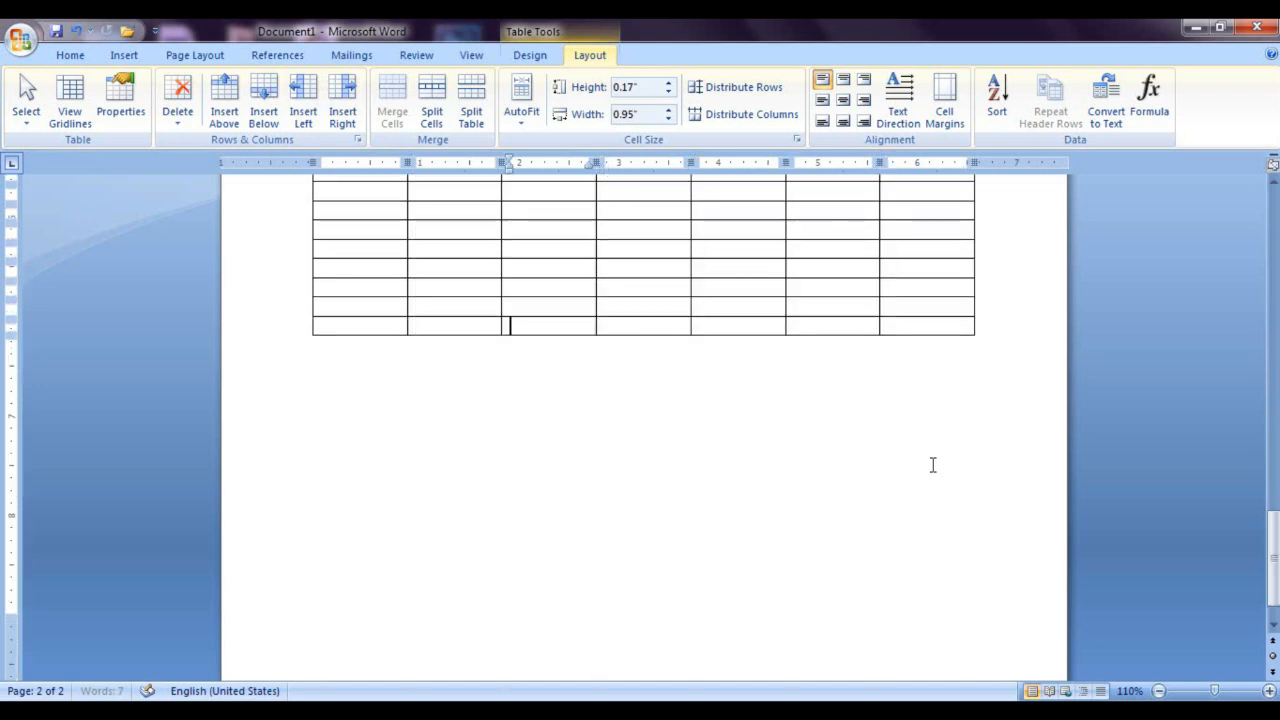
pyautogui.press('Tab')
pyautogui.press('Tab')
pyautogui.press('Tab')
pyautogui.press('Tab')
pyautogui.press('Tab')
pyautogui.press('Tab')
pyautogui.press('Tab')
pyautogui.press('Tab')
pyautogui.press('Tab')
pyautogui.press('Tab')
pyautogui.press('Tab')
pyautogui.press('Tab')
pyautogui.press('Tab')
pyautogui.press('Tab')
pyautogui.press('Tab')
pyautogui.press('Tab')
pyautogui.press('Tab')
pyautogui.press('Tab')
pyautogui.press('Tab')
pyautogui.press('Tab')
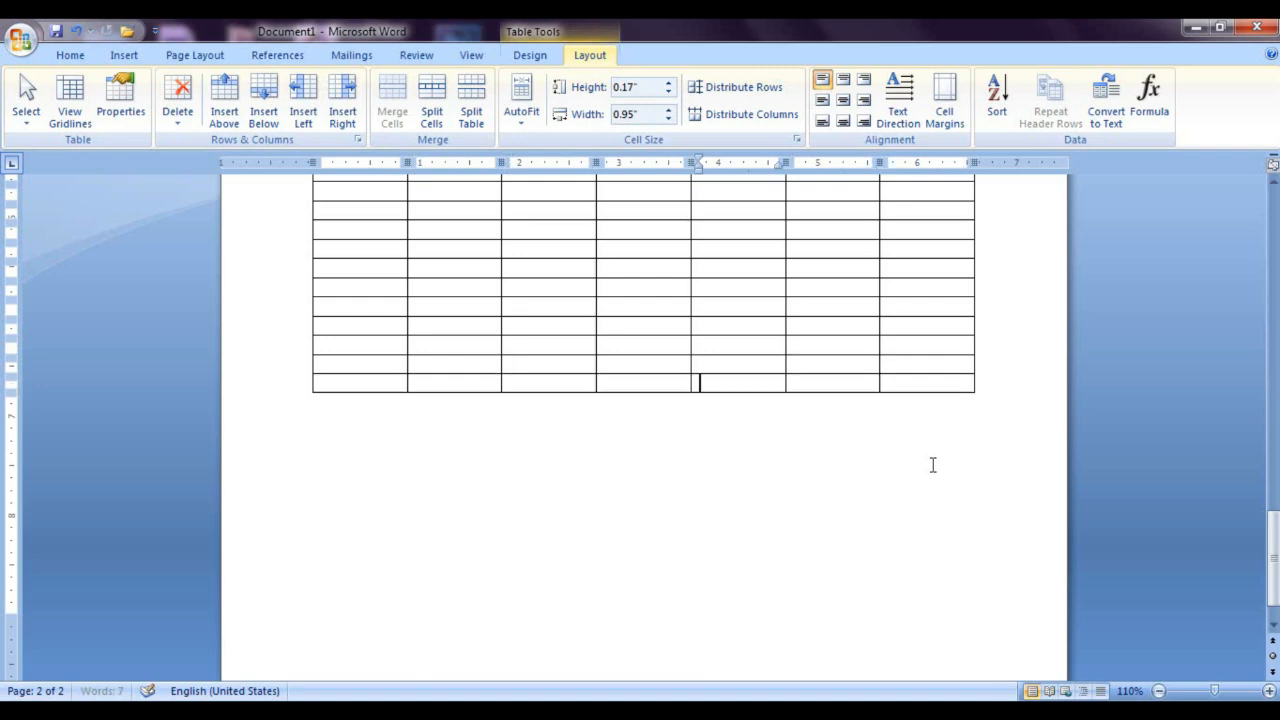
pyautogui.press('Tab')
pyautogui.press('Tab')
pyautogui.press('Tab')
pyautogui.press('Tab')
pyautogui.press('Tab')
pyautogui.press('Tab')
pyautogui.press('Tab')
pyautogui.press('Tab')
pyautogui.press('Tab')
pyautogui.press('Tab')
pyautogui.press('Tab')
pyautogui.press('Tab')
pyautogui.press('Tab')
pyautogui.press('Tab')
pyautogui.press('Tab')
pyautogui.press('Tab')
pyautogui.press('Tab')
pyautogui.press('Tab')
pyautogui.press('Tab')
pyautogui.press('Tab')
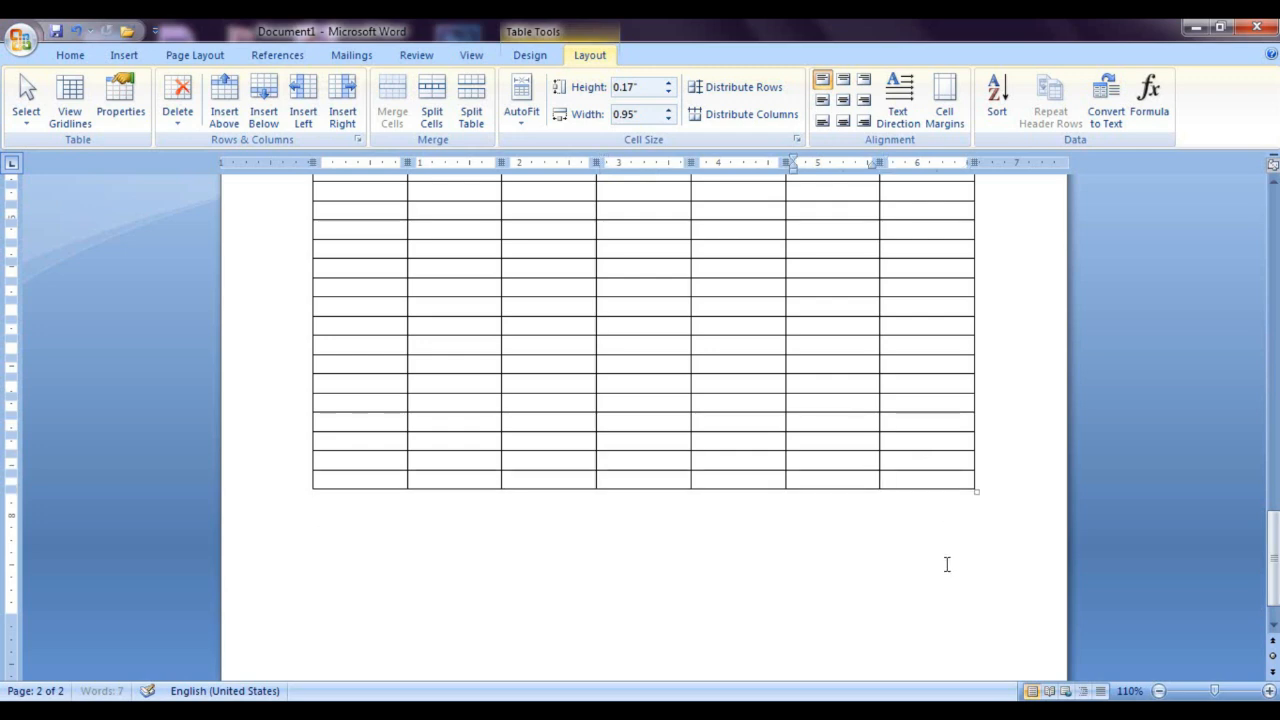
pyautogui.press('Tab')
pyautogui.press('Tab')
pyautogui.press('Tab')
pyautogui.press('Tab')
pyautogui.press('Tab')
pyautogui.press('Tab')
pyautogui.press('Tab')
pyautogui.press('Tab')
pyautogui.press('Tab')
pyautogui.press('Tab')
pyautogui.press('Tab')
pyautogui.press('Tab')
pyautogui.press('Tab')
pyautogui.press('Tab')
pyautogui.press('Tab')
pyautogui.press('Tab')
pyautogui.press('Tab')
pyautogui.press('Tab')
pyautogui.press('Tab')
pyautogui.press('Tab')
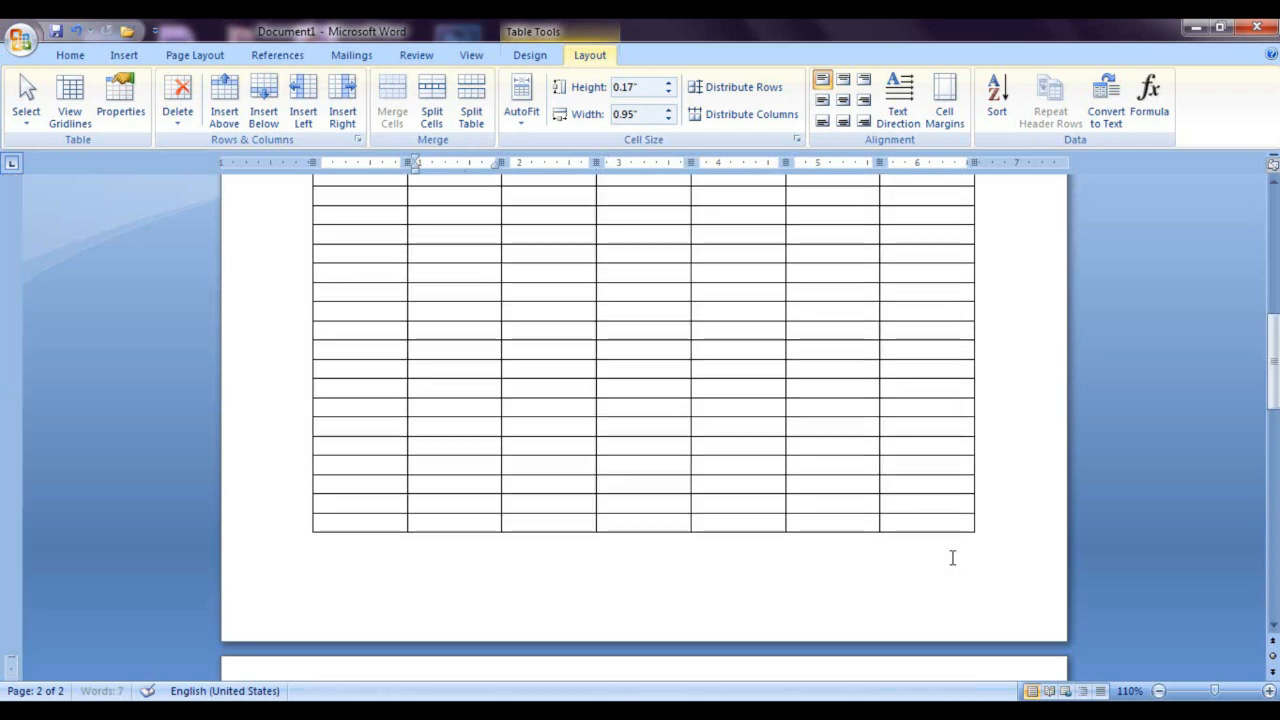
pyautogui.press('Tab')
pyautogui.press('Tab')
pyautogui.press('Tab')
pyautogui.press('Tab')
pyautogui.press('Tab')
pyautogui.press('Tab')
pyautogui.press('Tab')
pyautogui.press('Tab')
pyautogui.press('Tab')
pyautogui.press('Tab')
pyautogui.press('Tab')
pyautogui.press('Tab')
pyautogui.press('Tab')
pyautogui.press('Tab')
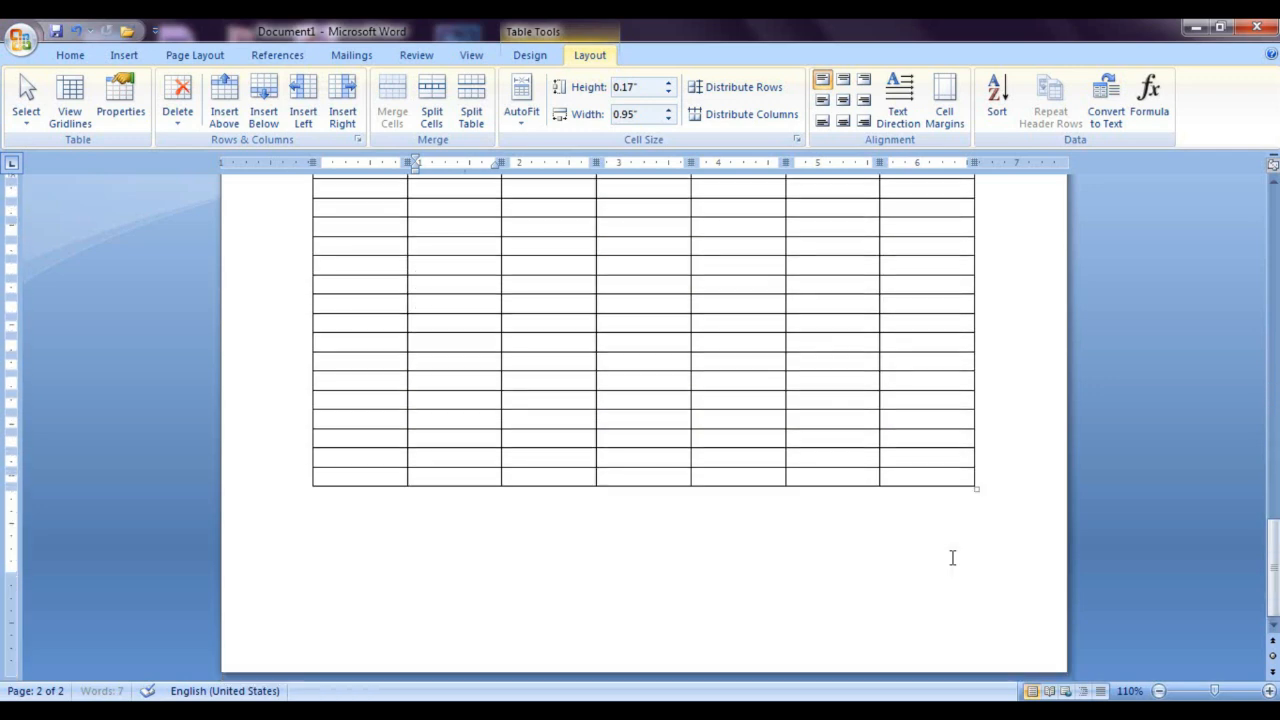
pyautogui.press('Tab')
pyautogui.press('Tab')
pyautogui.press('Tab')
pyautogui.press('Tab')
pyautogui.press('Tab')
pyautogui.press('Tab')
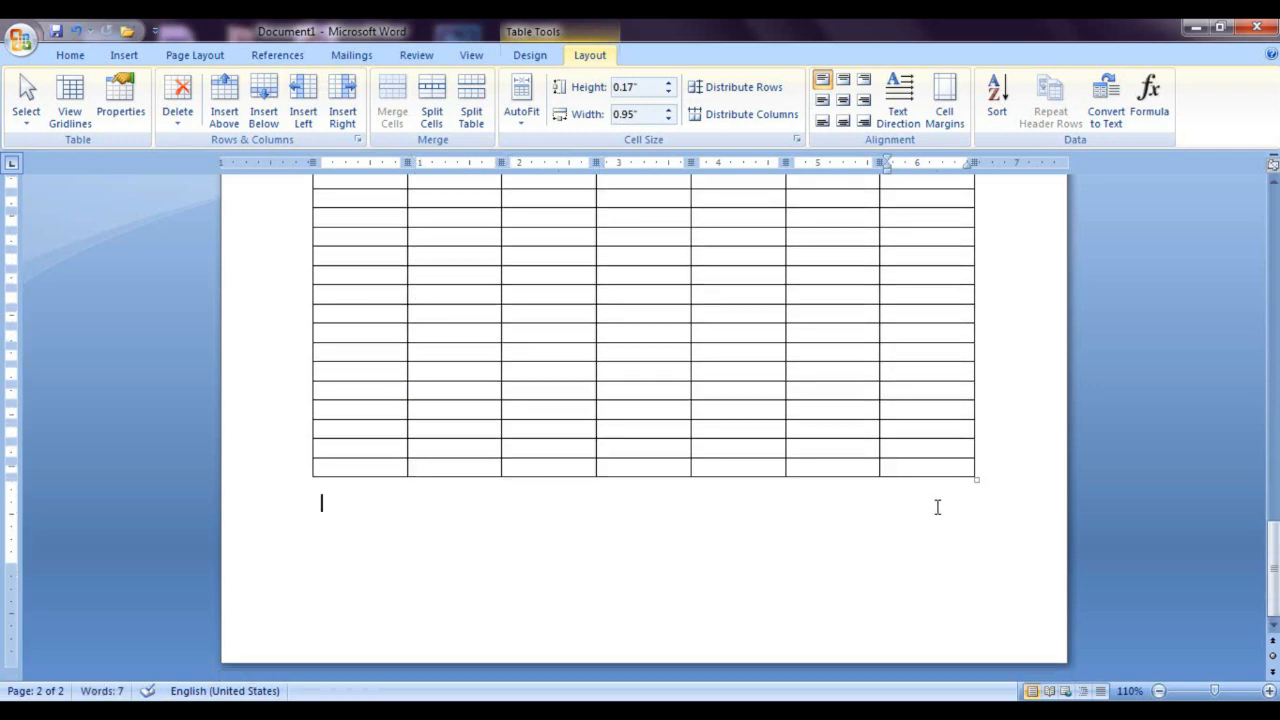
pyautogui.press('Tab')
pyautogui.press('Tab')
pyautogui.press('Tab')
pyautogui.press('Tab')
pyautogui.press('Tab')
pyautogui.press('Tab')
pyautogui.press('Tab')
pyautogui.press('Tab')
pyautogui.press('Tab')
pyautogui.press('Tab')
pyautogui.press('Tab')
pyautogui.press('Tab')
pyautogui.press('Tab')
pyautogui.press('Tab')
pyautogui.press('Tab')
pyautogui.press('Tab')
pyautogui.press('Tab')
pyautogui.press('Tab')
pyautogui.press('Tab')
pyautogui.press('Tab')
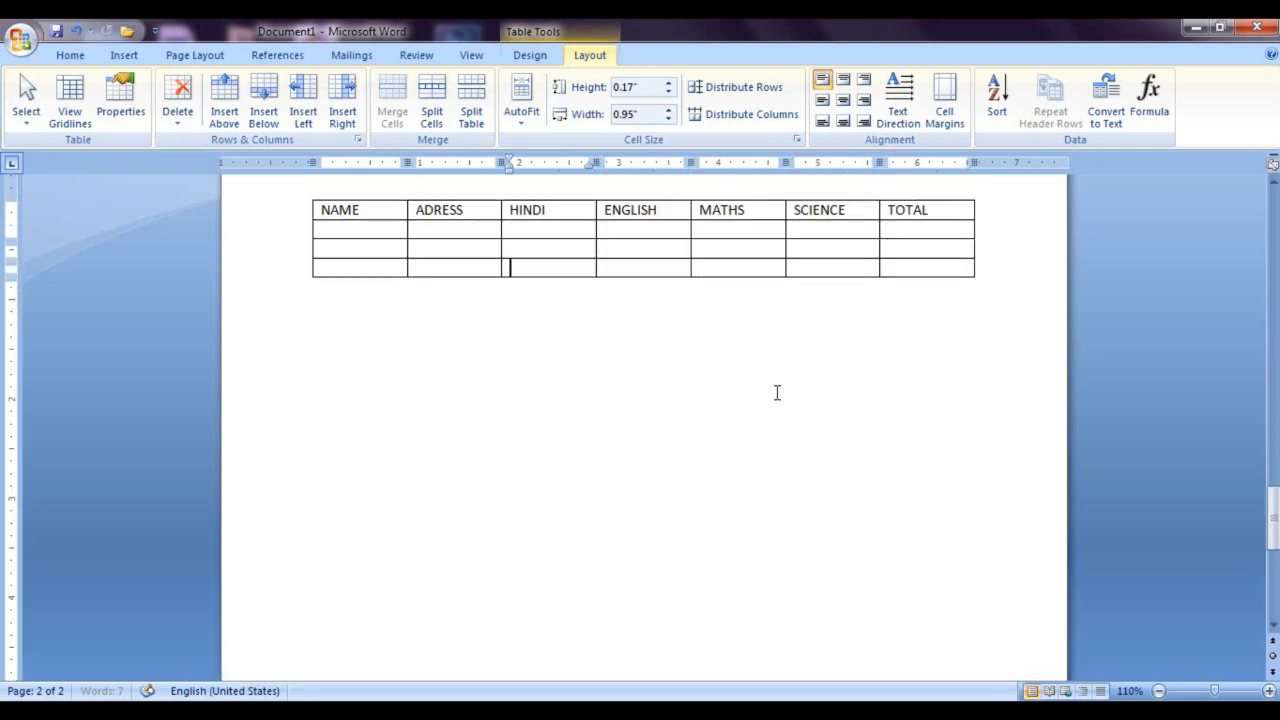
pyautogui.press('Tab')
pyautogui.press('Tab')
pyautogui.press('Tab')
pyautogui.press('Tab')
pyautogui.press('Tab')
pyautogui.press('Tab')
pyautogui.press('Tab')
pyautogui.press('Tab')
pyautogui.press('Tab')
pyautogui.press('Tab')
pyautogui.press('Tab')
pyautogui.press('Tab')
pyautogui.press('Tab')
pyautogui.press('Tab')
pyautogui.press('Tab')
pyautogui.press('Tab')
pyautogui.press('Tab')
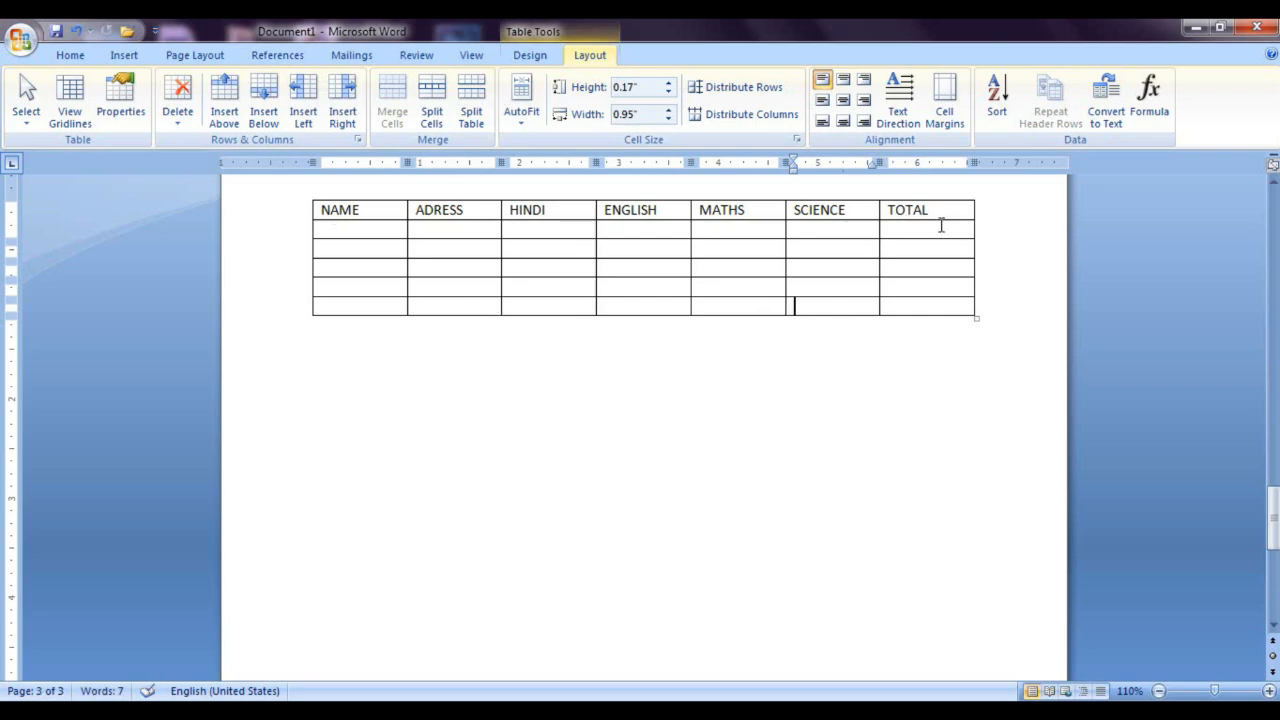
# Step: Delete the document's entire content, including the multi-page table
pyautogui.scroll(20, 872, 254)
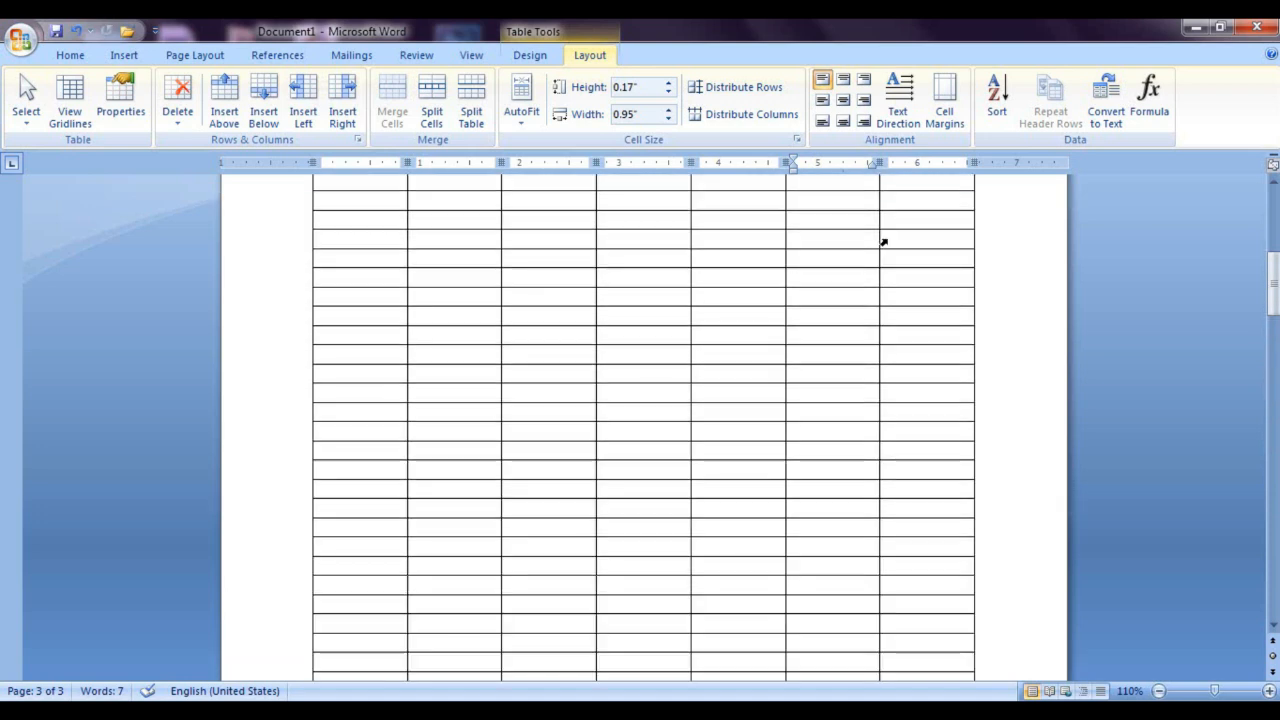
pyautogui.scroll(5, 884, 242)
pyautogui.click(907, 355)
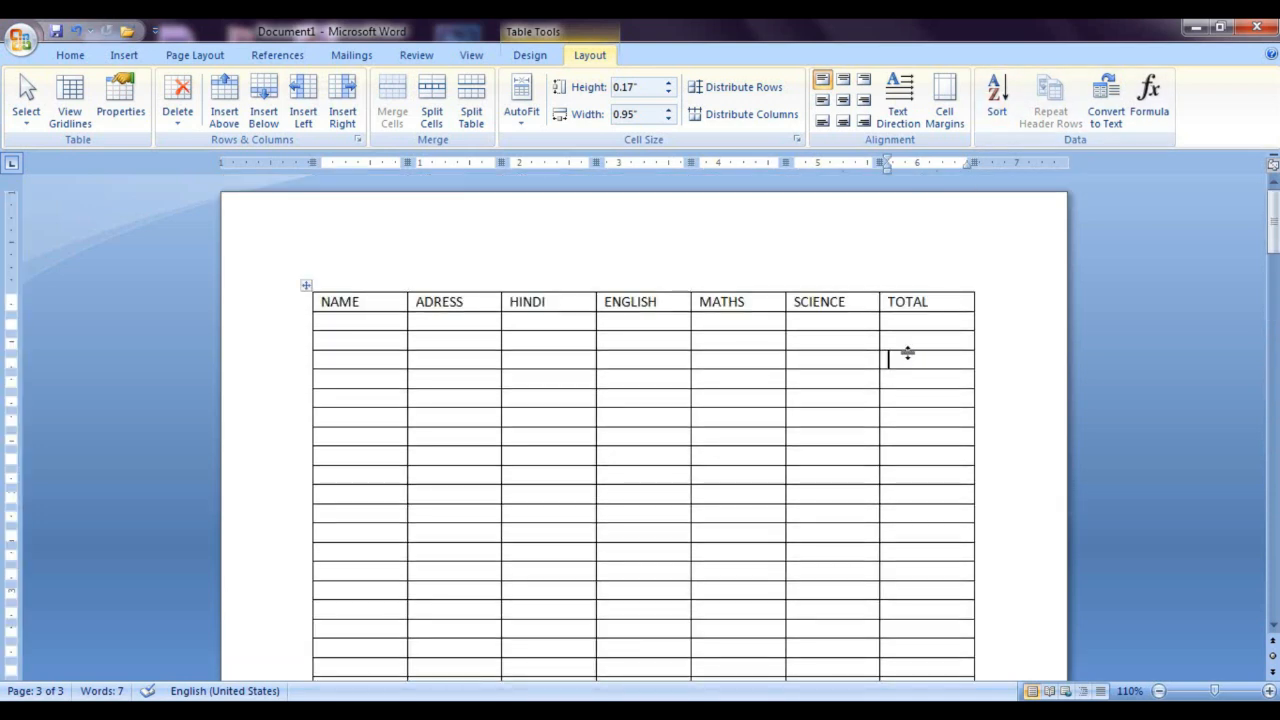
pyautogui.hotkey('ctrl', 'a')
pyautogui.press('Delete')
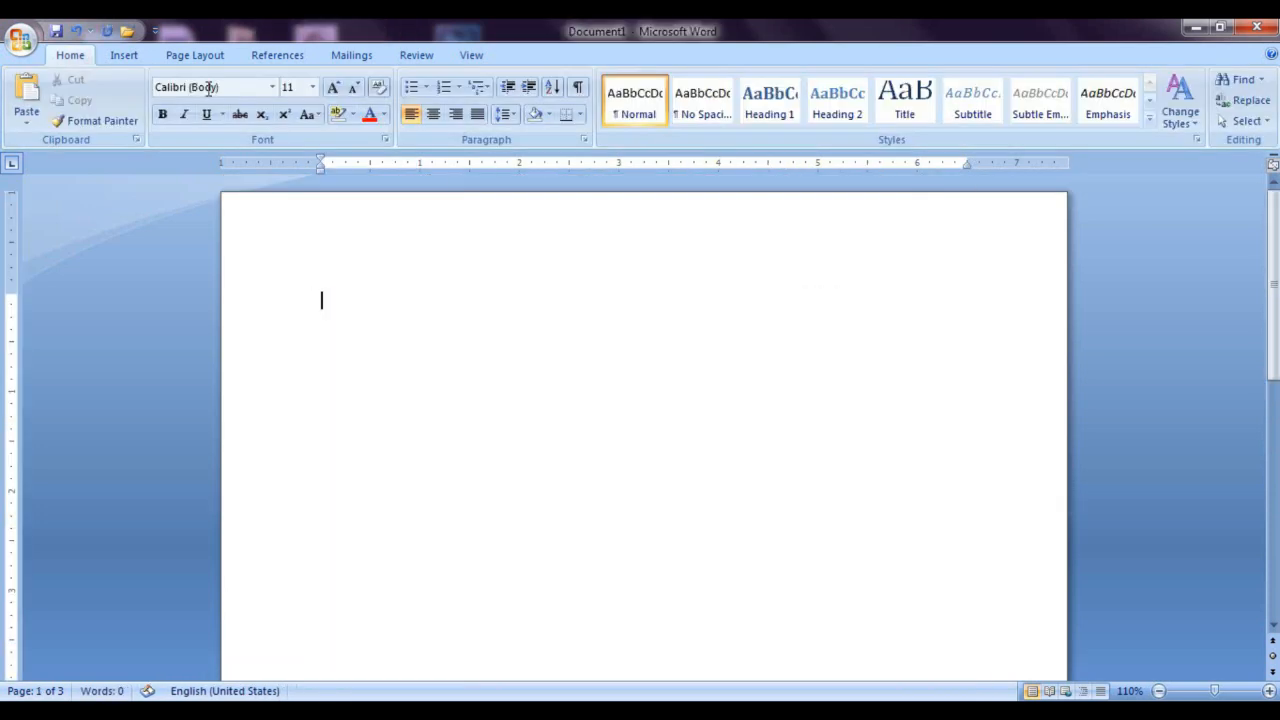
# Step: Insert a table with five columns and four rows in the empty document
pyautogui.click(125, 57)
pyautogui.click(157, 112)
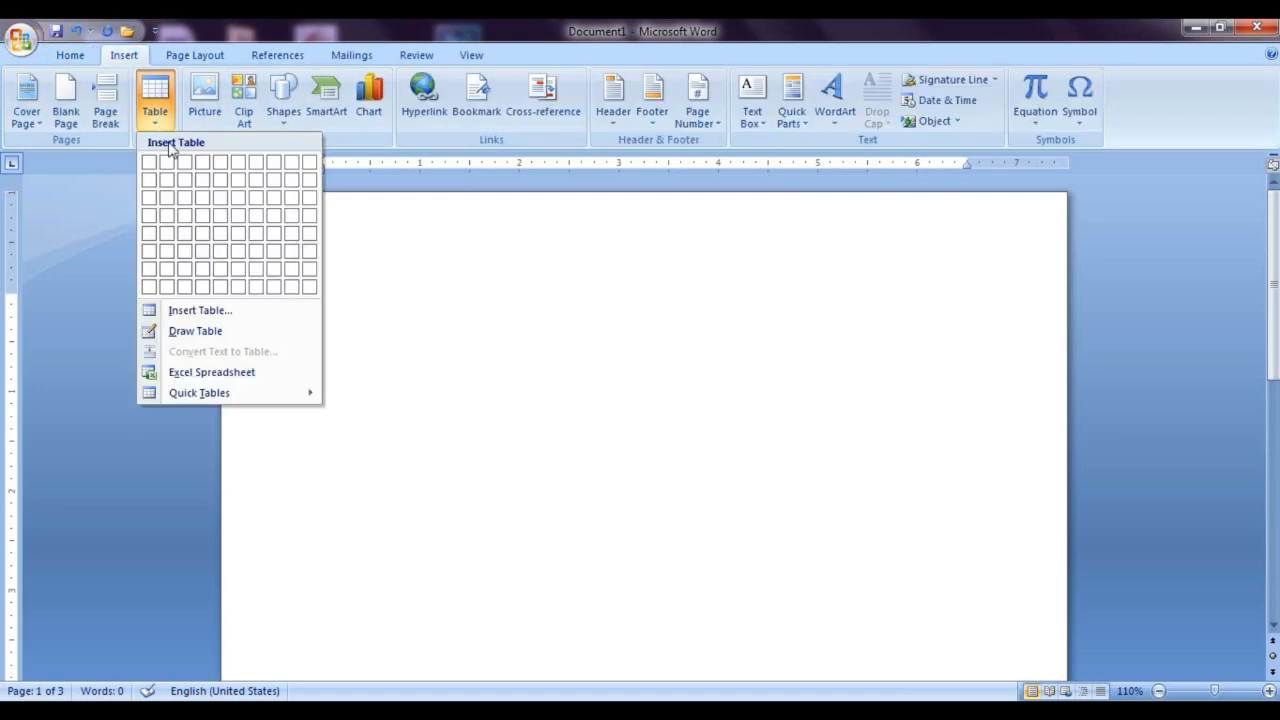
pyautogui.click(220, 215)
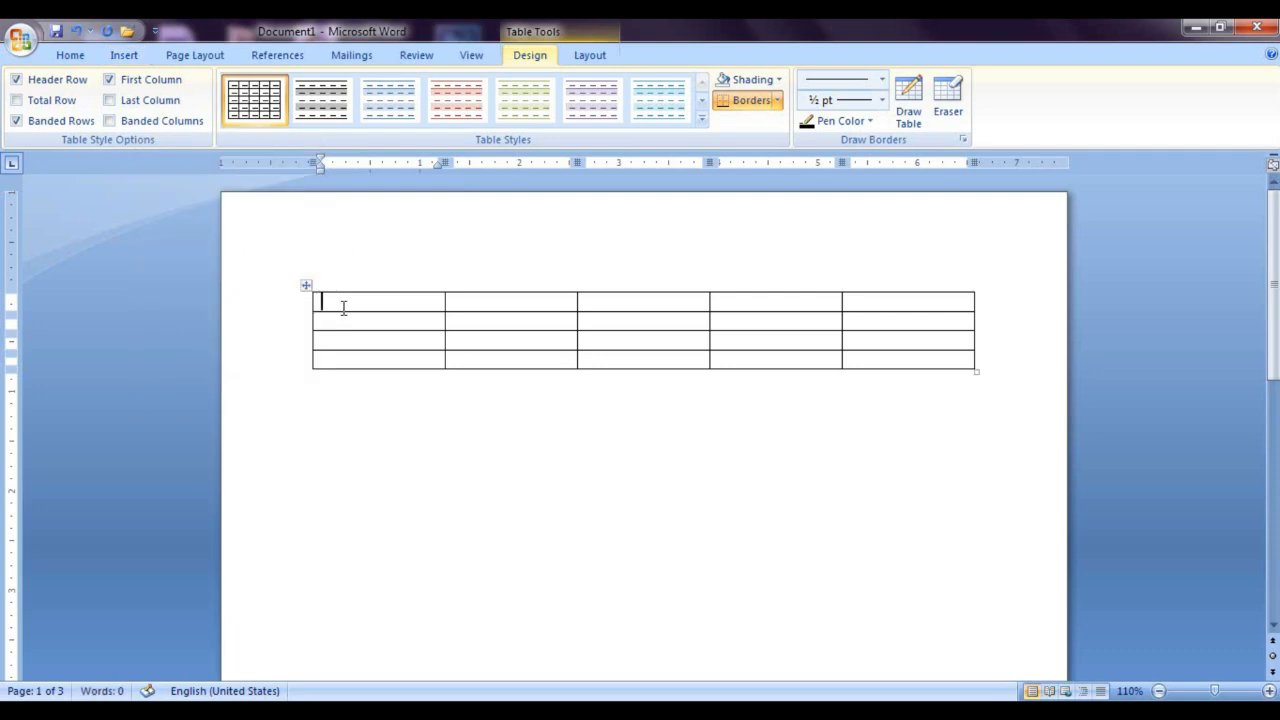
# Step: Fill the first column with four people's first names in unsorted order, one per row
pyautogui.write('RAMAN')
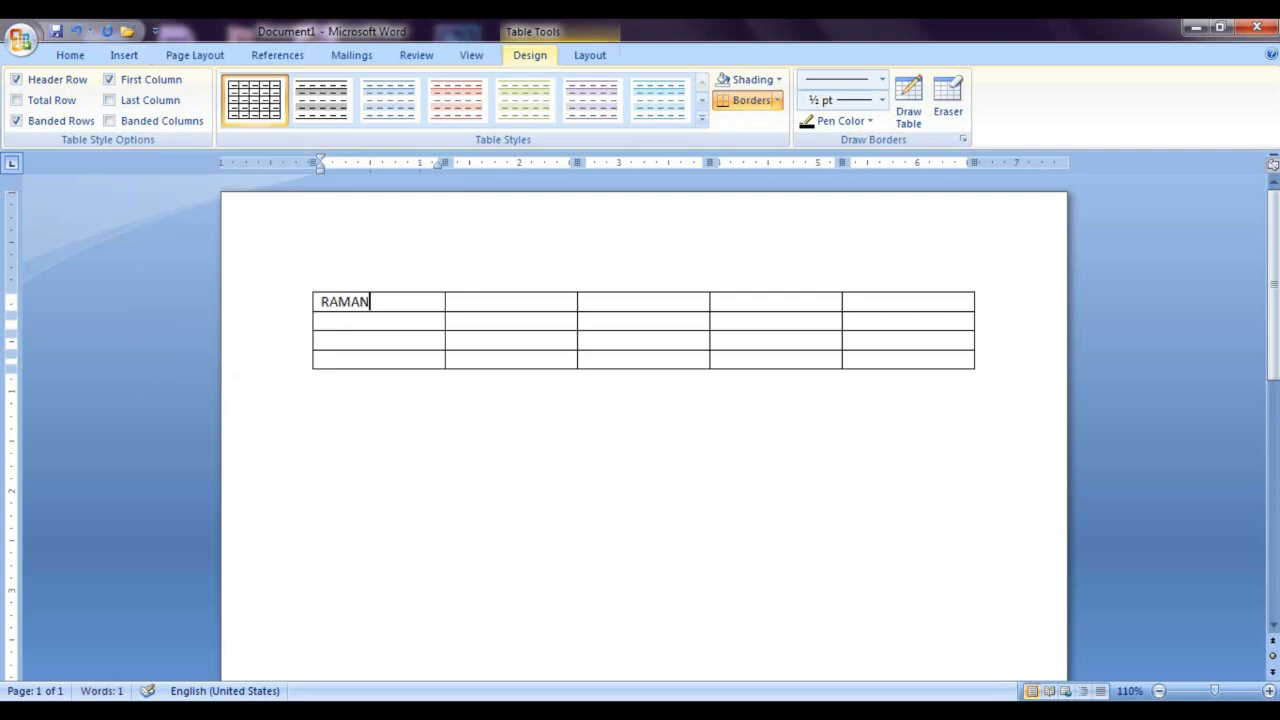
pyautogui.press('Down')
pyautogui.write('SOHAN')
pyautogui.press('Down')
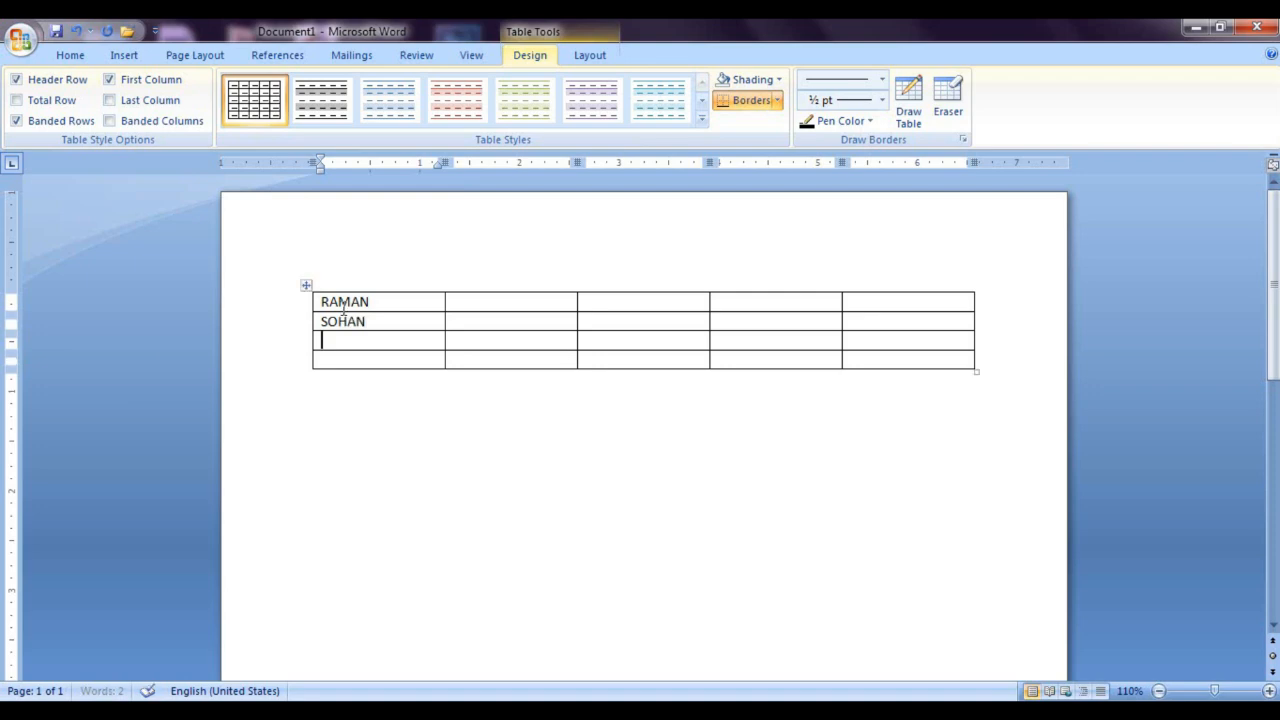
pyautogui.write('AMAN')
pyautogui.press('Down')
pyautogui.write('RAHUL')
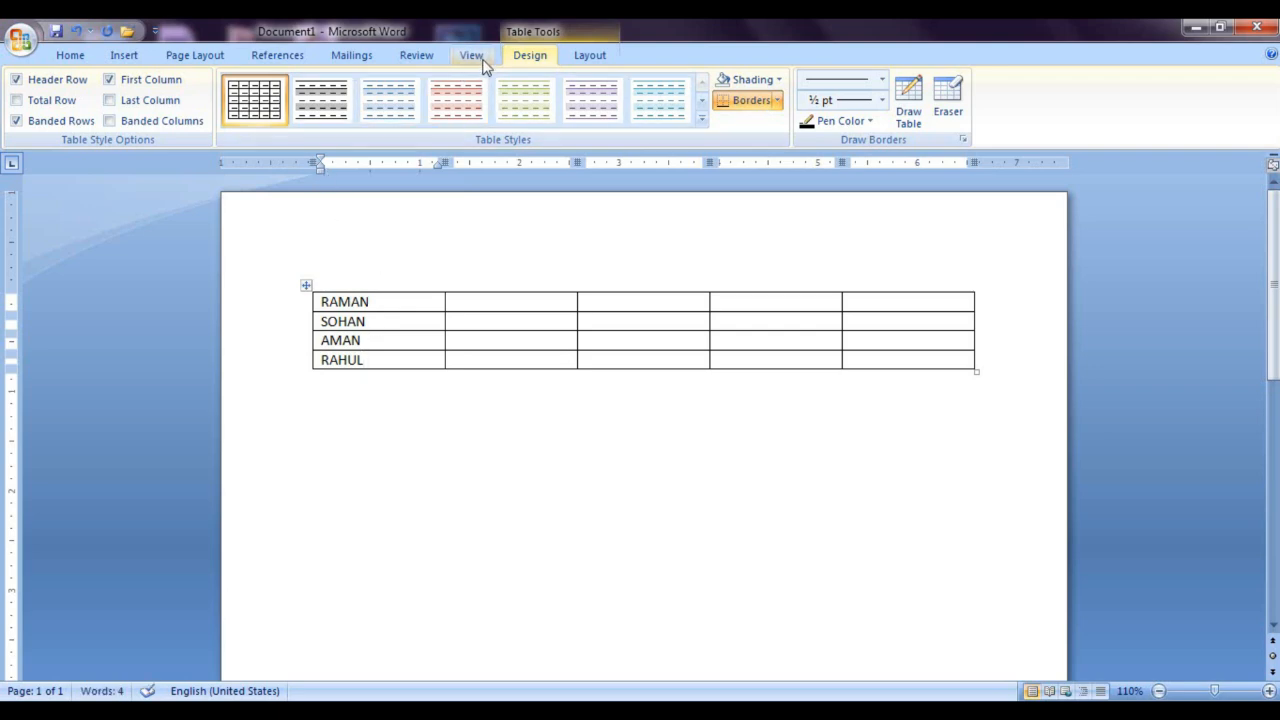
# Step: Sort the four names in Column 1 as text in ascending order, with no header row
pyautogui.click(493, 300)
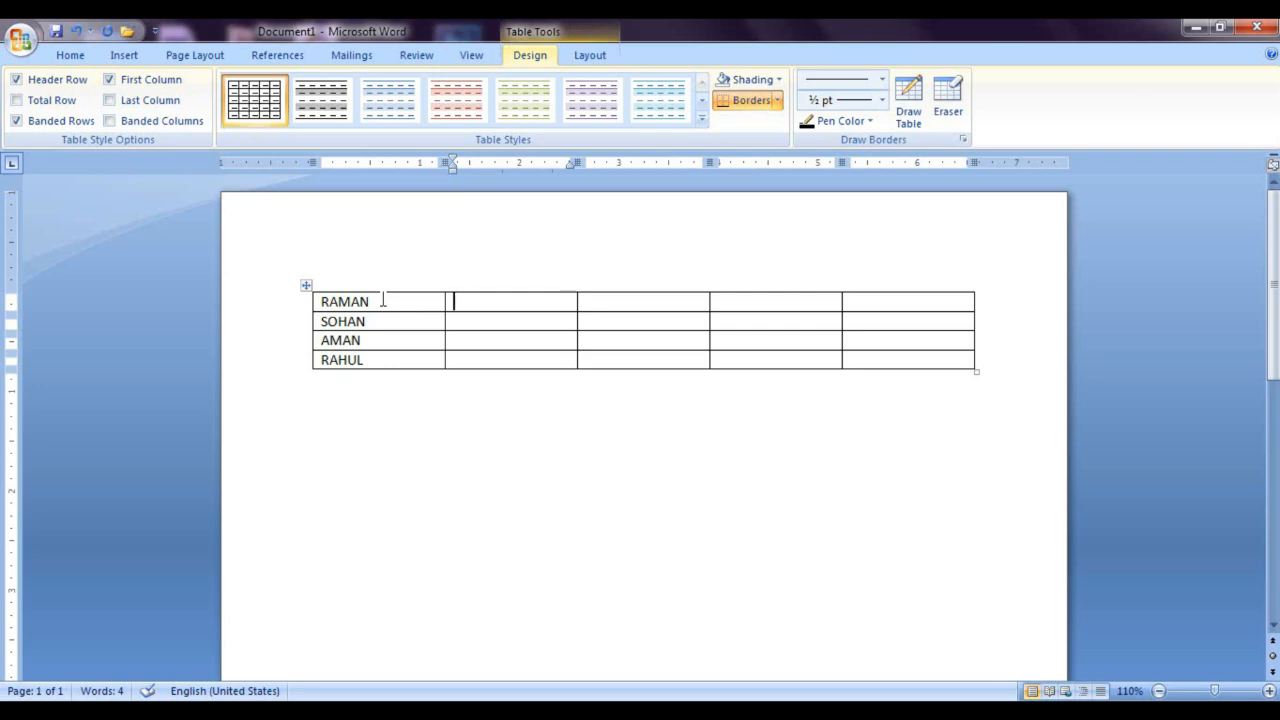
pyautogui.moveTo(382, 301); pyautogui.dragTo(380, 360)
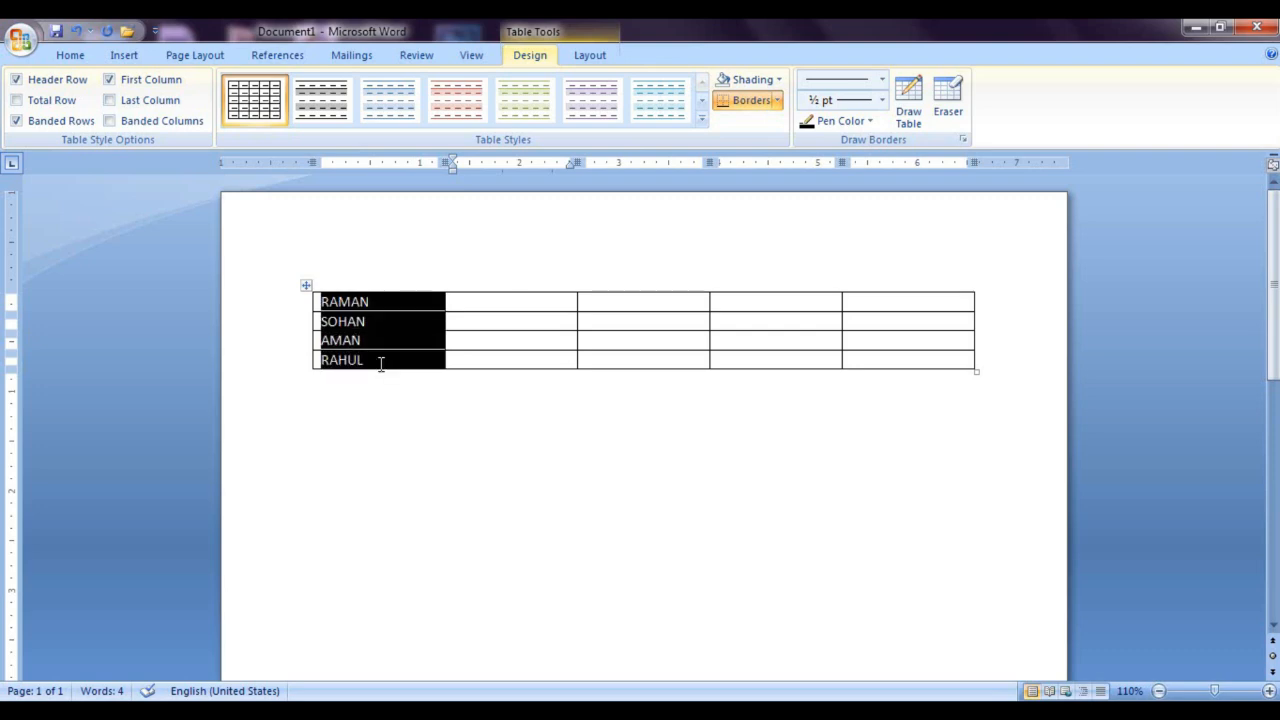
pyautogui.click(589, 56)
pyautogui.click(997, 100)
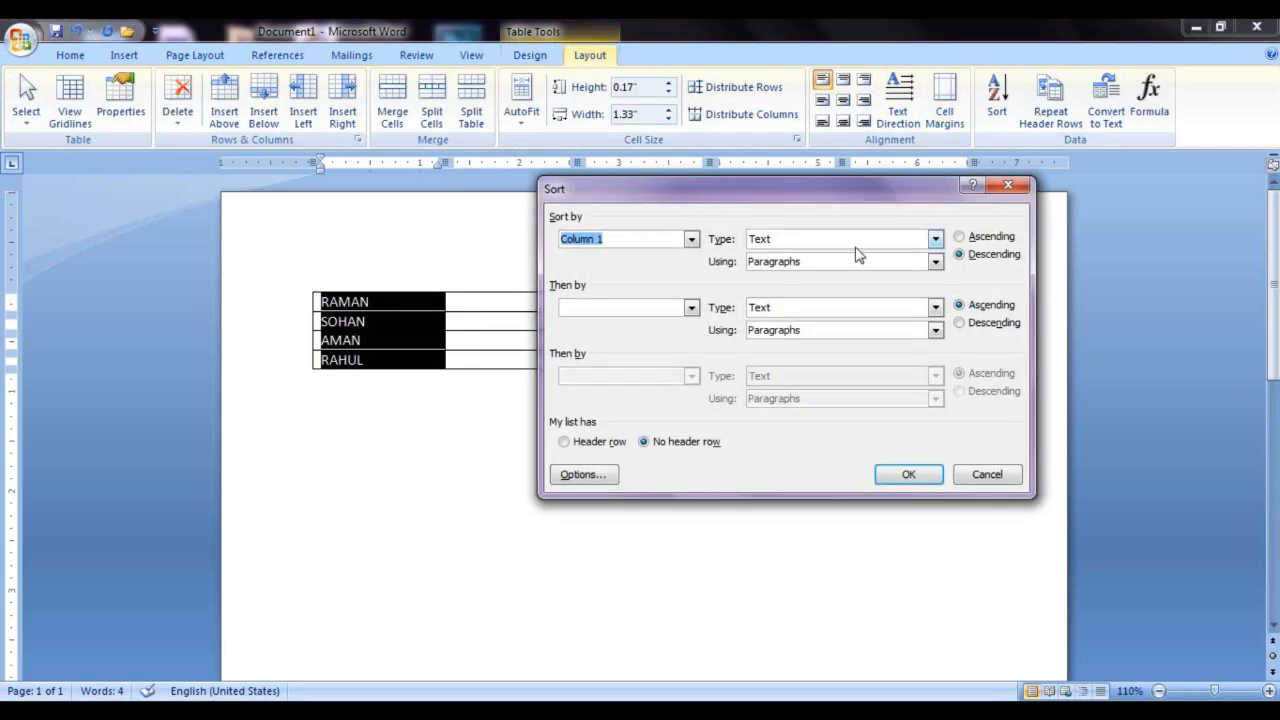
pyautogui.click(989, 239)
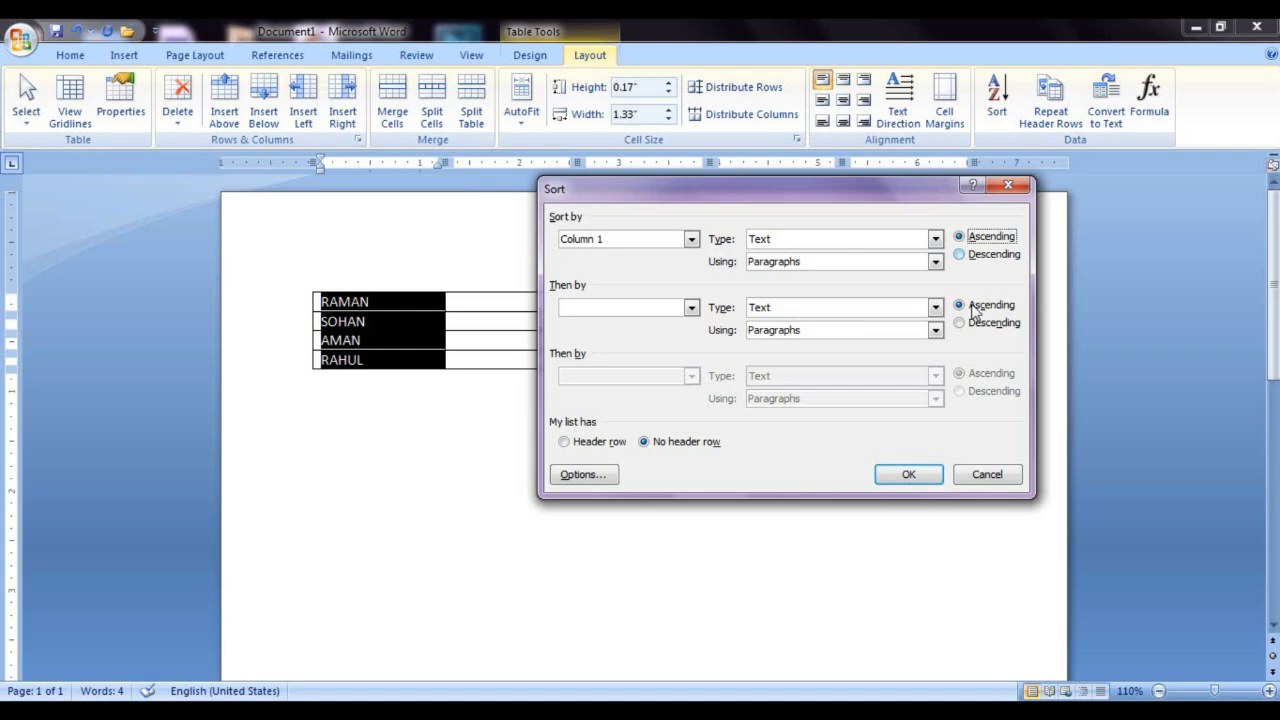
pyautogui.click(918, 478)
pyautogui.click(658, 450)
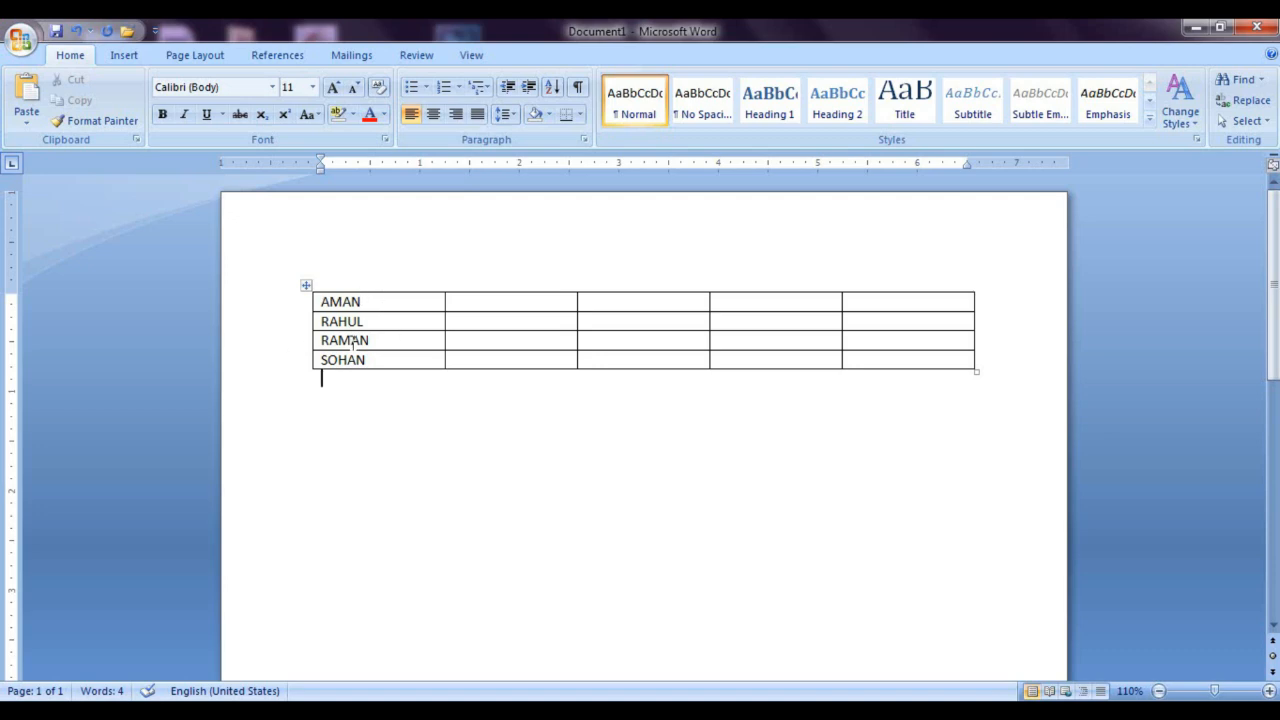
# Step: Sort the names in Column 1 as text in descending order, with no header row
pyautogui.moveTo(374, 354); pyautogui.dragTo(371, 297)
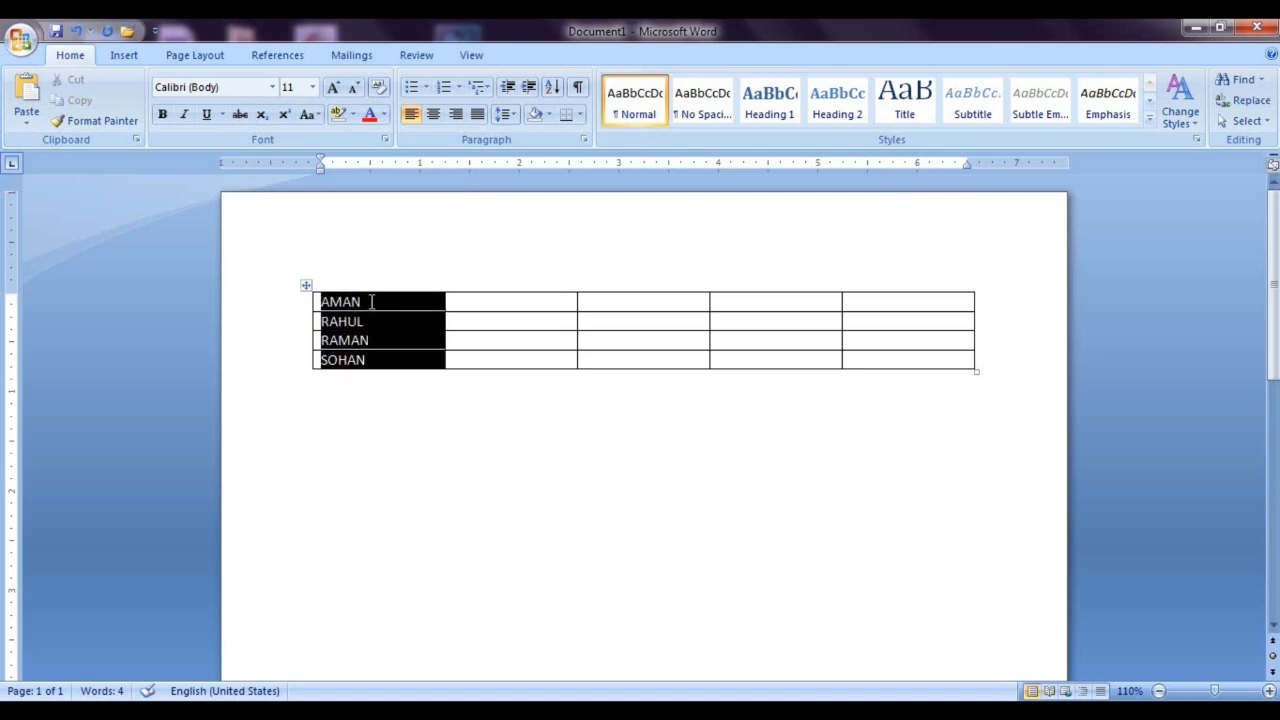
pyautogui.click(590, 55)
pyautogui.click(997, 100)
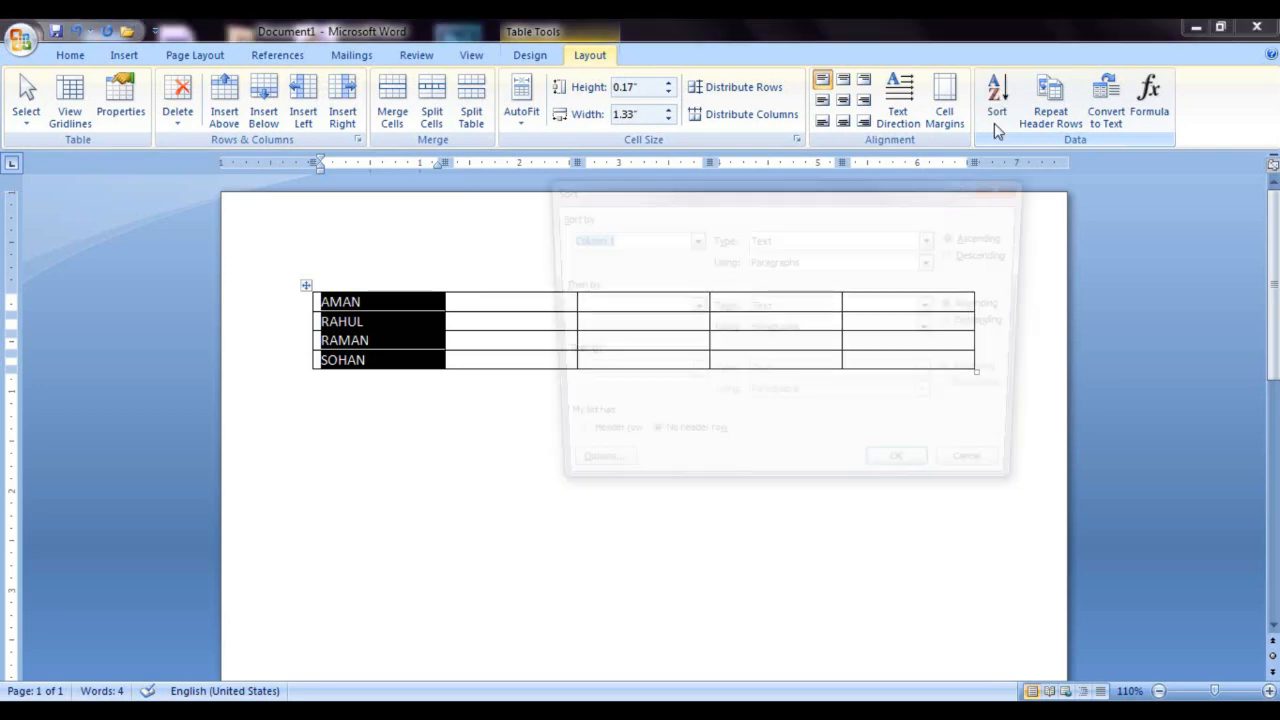
pyautogui.click(960, 254)
pyautogui.click(908, 474)
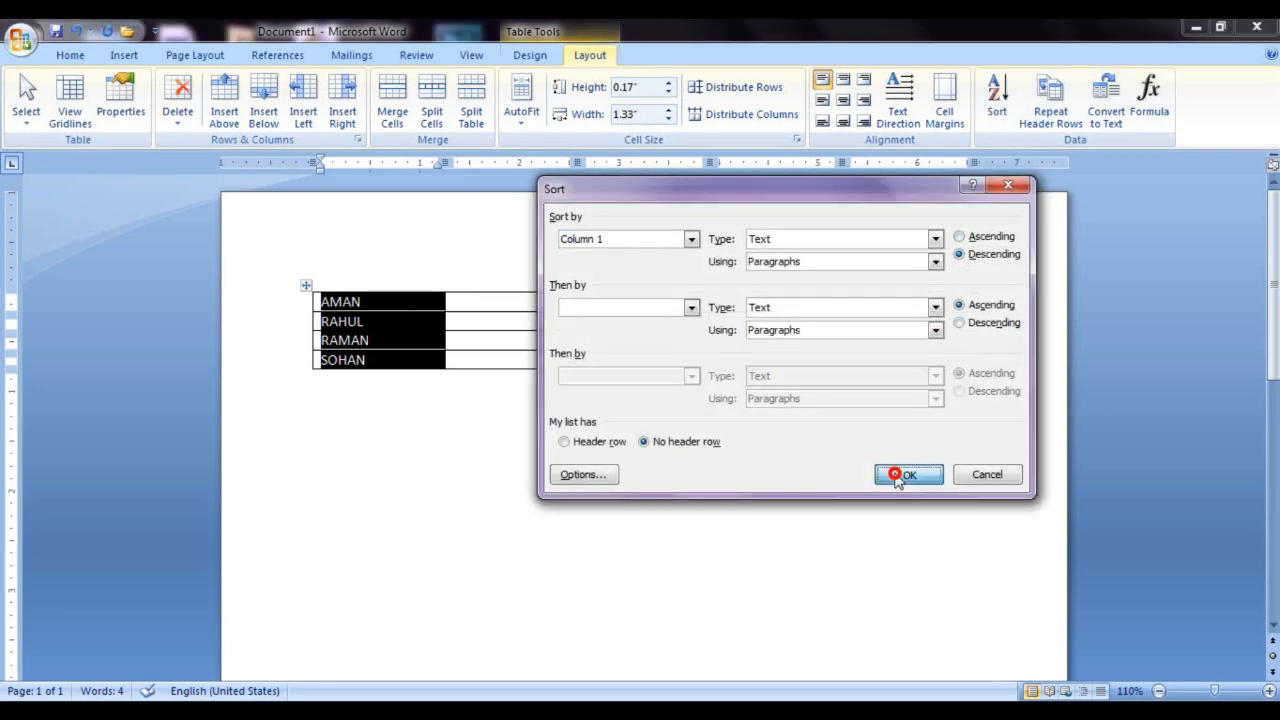
pyautogui.click(600, 414)
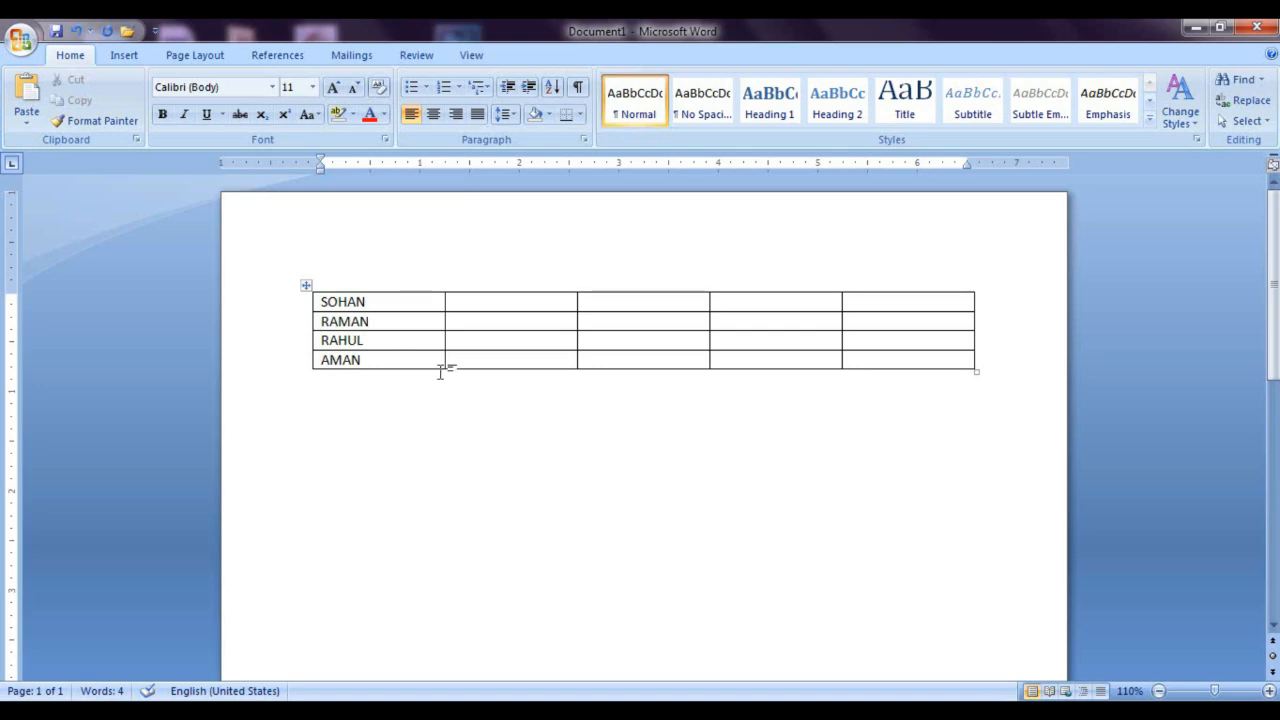
# Step: Sort the names in Column 1 as text back into ascending order, with no header row
pyautogui.moveTo(393, 358); pyautogui.dragTo(377, 294)
pyautogui.click(590, 55)
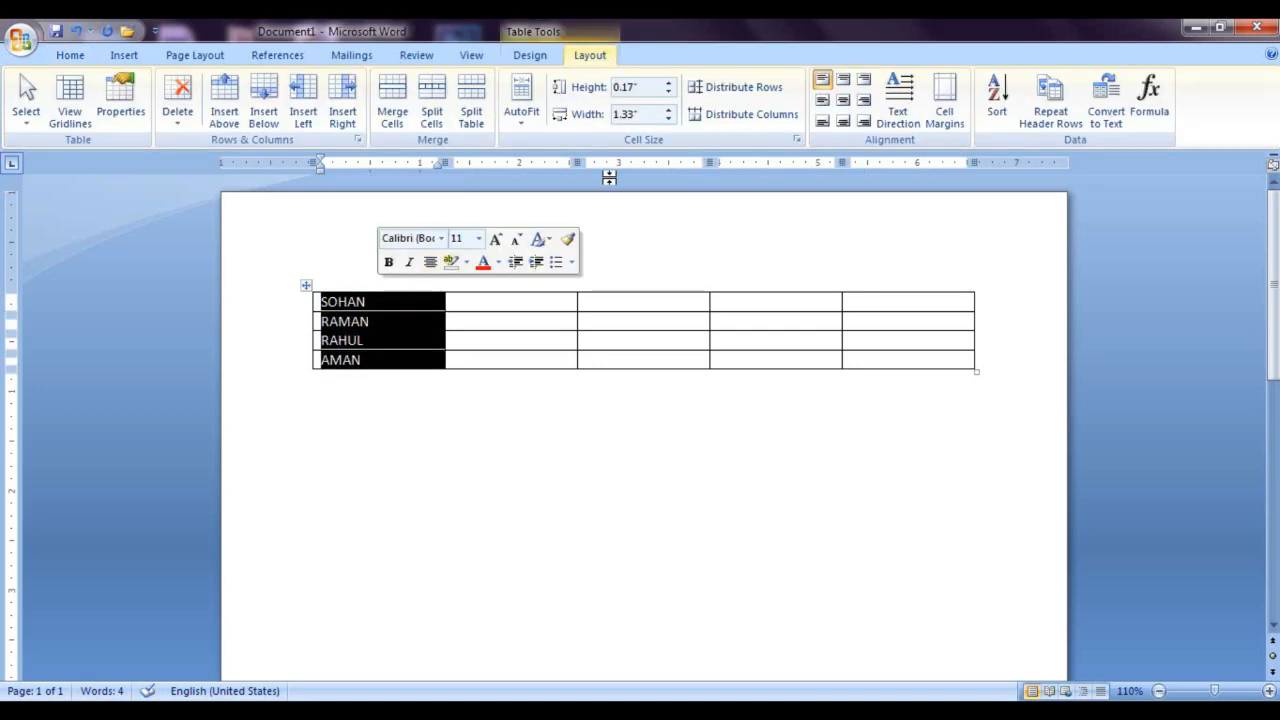
pyautogui.click(1016, 100)
pyautogui.click(985, 240)
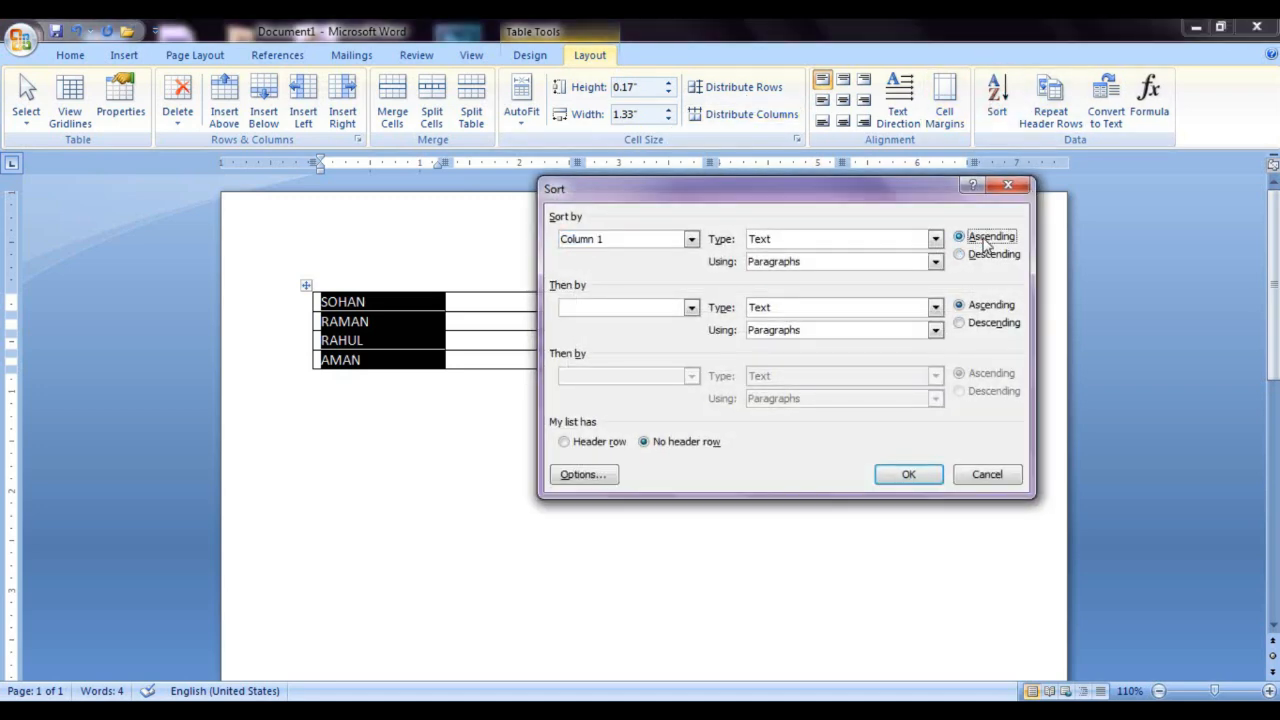
pyautogui.click(907, 474)
# Step: Fill the second column with the numbers 54, 87, 22 and 56, one per row
pyautogui.click(514, 304)
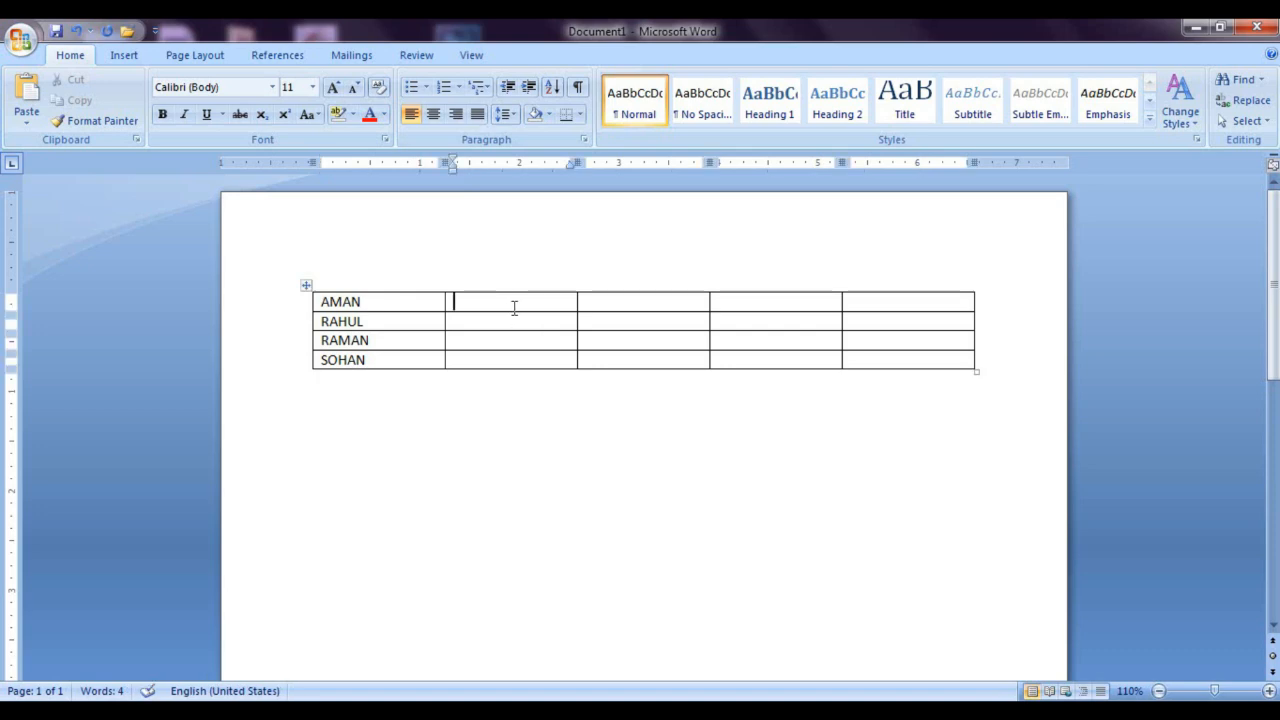
pyautogui.write('54')
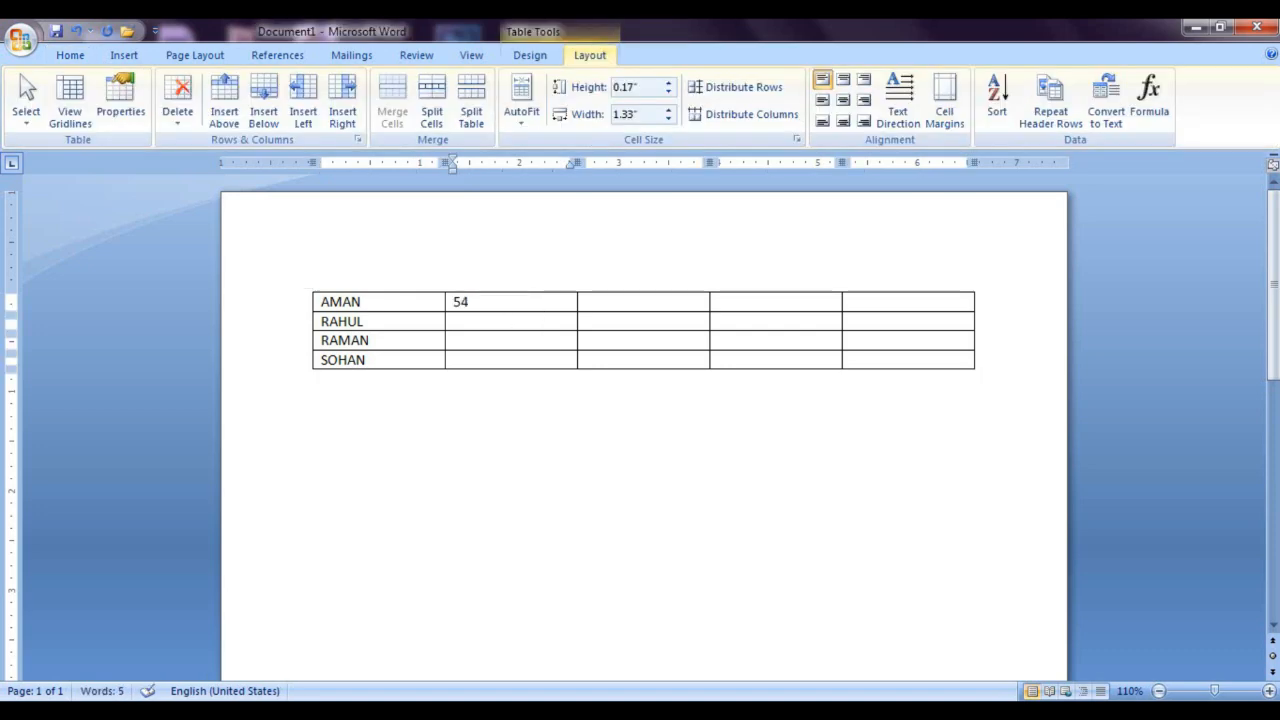
pyautogui.press('Down')
pyautogui.write('87')
pyautogui.press('Down')
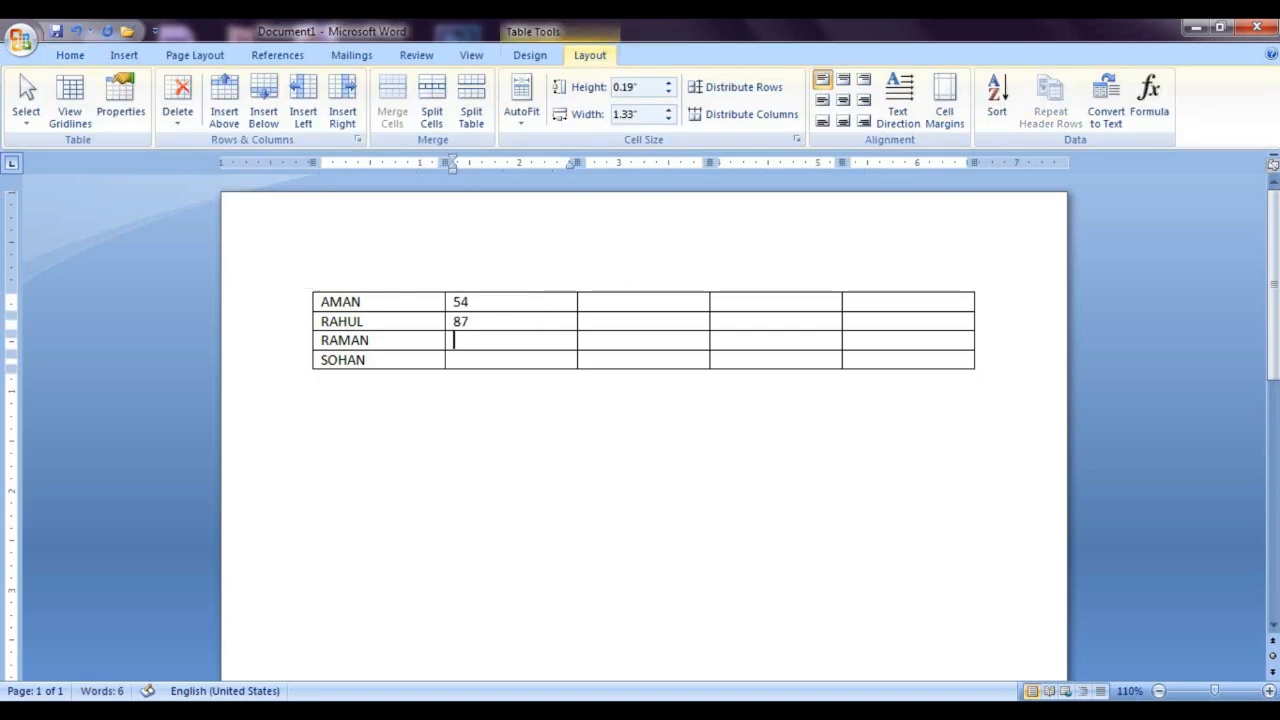
pyautogui.write('2')
pyautogui.write('54')
pyautogui.press('BackSpace')
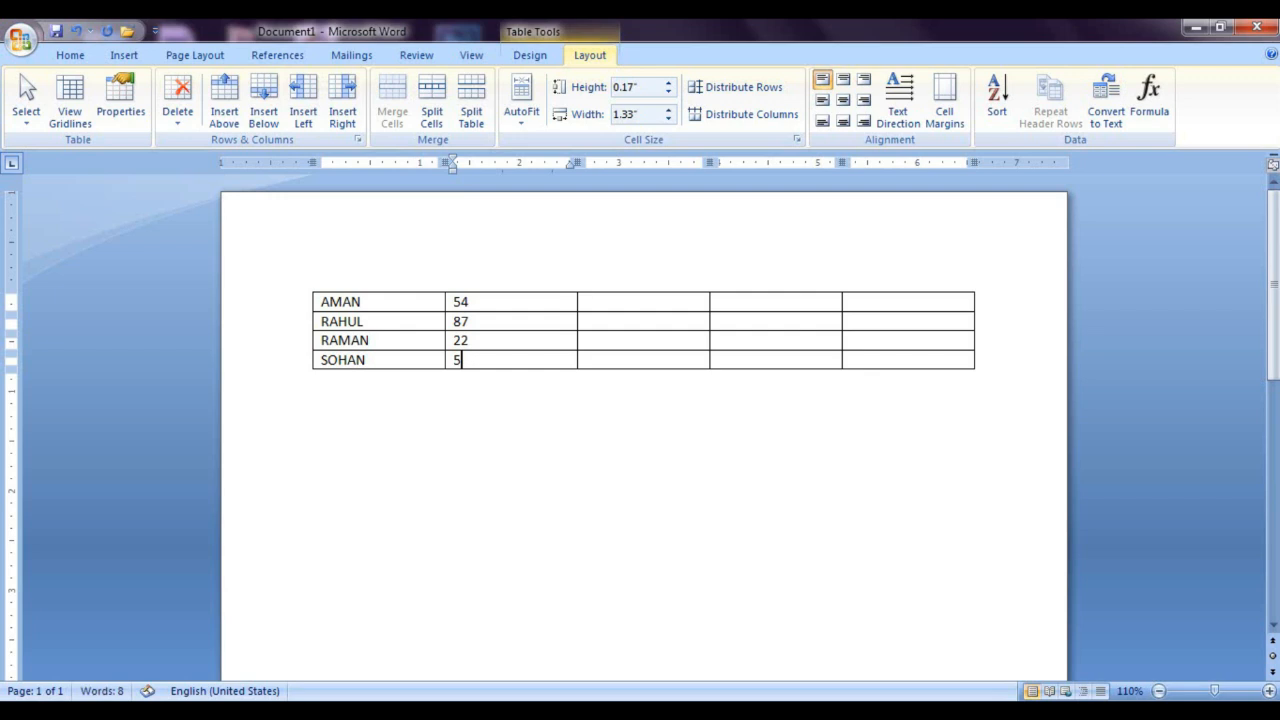
pyautogui.write('6')
# Step: Sort the table rows by Column 2 as numbers in descending order, with no header row
pyautogui.moveTo(486, 302); pyautogui.dragTo(484, 354)
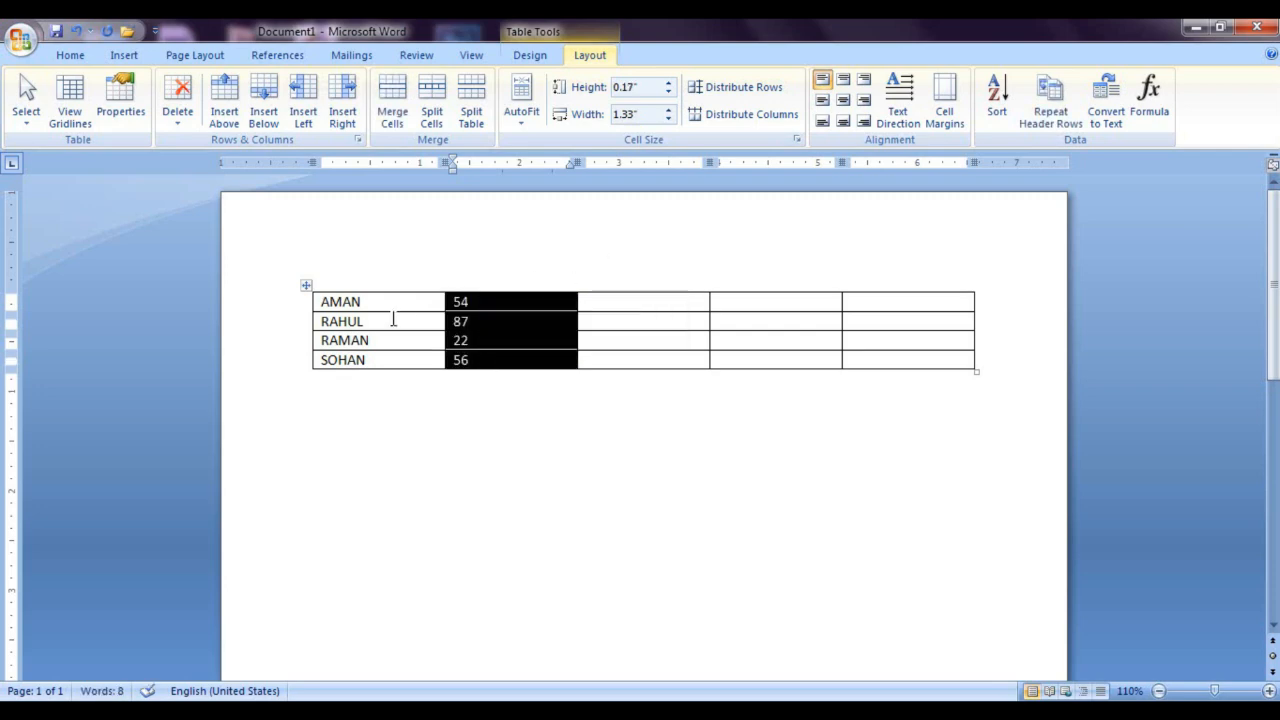
pyautogui.click(1000, 100)
pyautogui.click(961, 254)
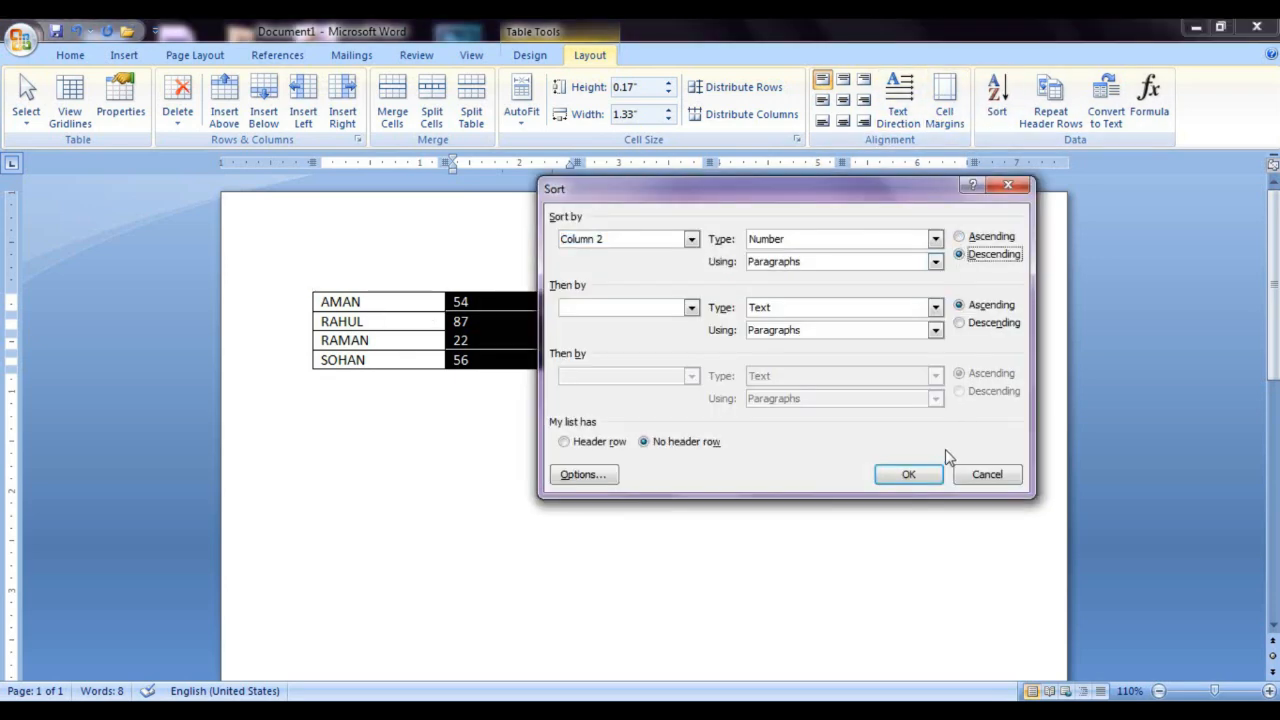
pyautogui.click(908, 474)
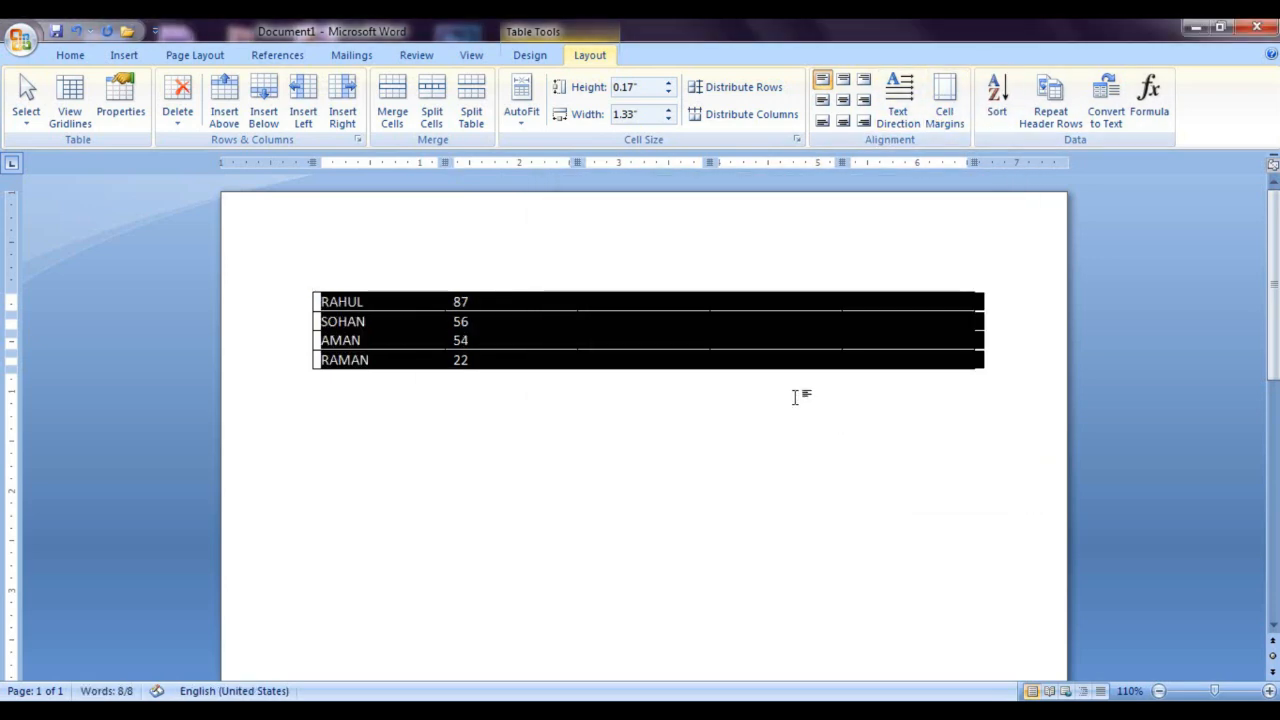
pyautogui.click(482, 302)
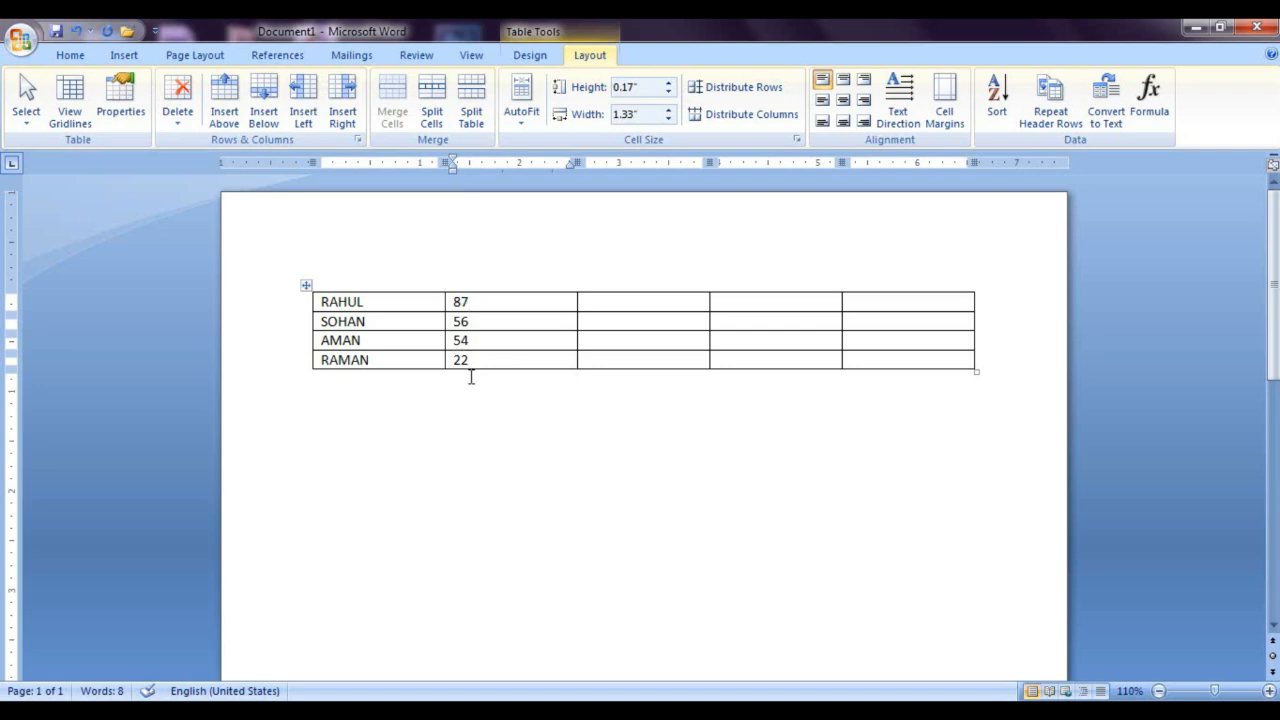
# Step: Sort the table rows by Column 2 as numbers in ascending order, with no header row
pyautogui.moveTo(467, 368); pyautogui.dragTo(488, 339)
pyautogui.moveTo(477, 295); pyautogui.dragTo(483, 363)
pyautogui.click(494, 391)
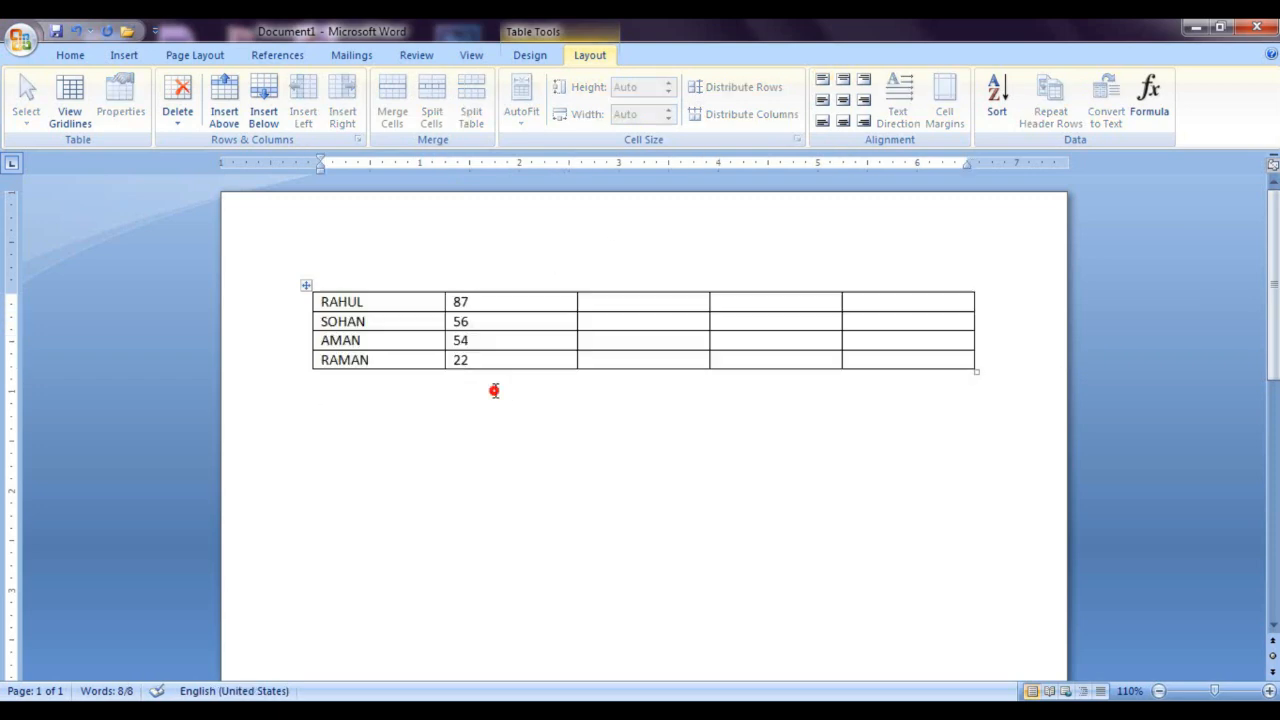
pyautogui.moveTo(457, 297); pyautogui.dragTo(471, 357)
pyautogui.click(590, 55)
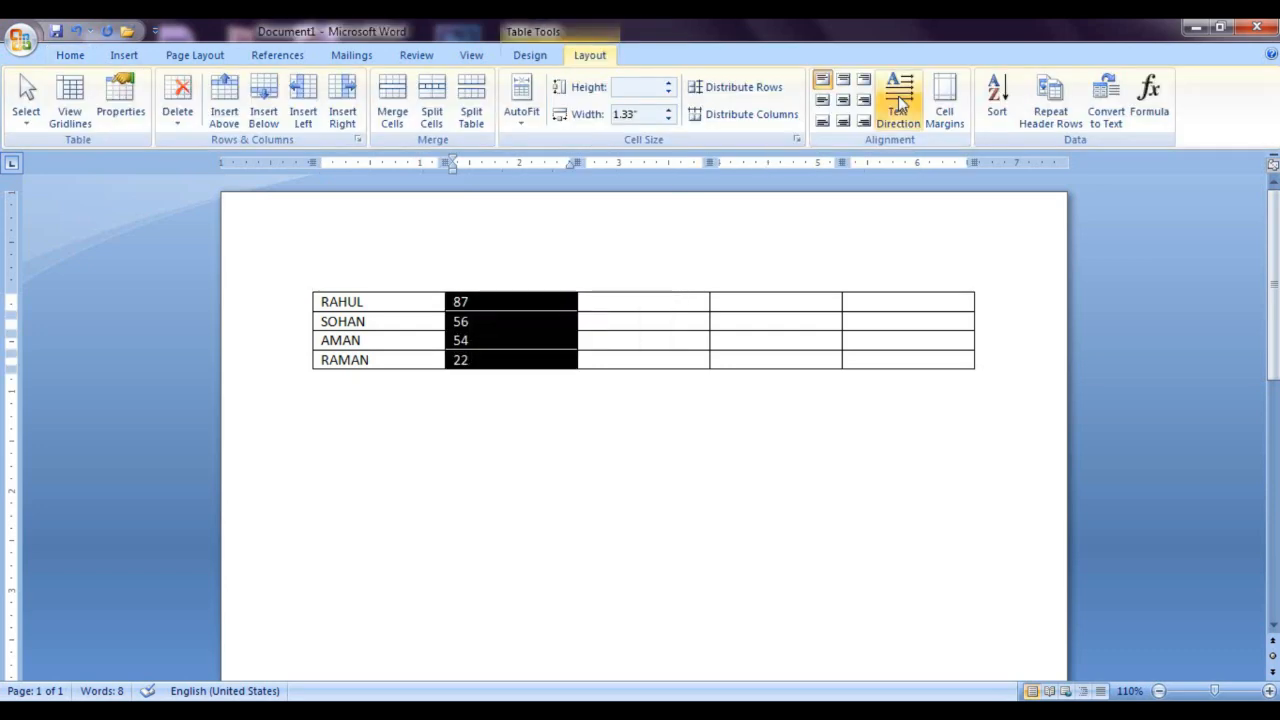
pyautogui.click(997, 98)
pyautogui.click(960, 236)
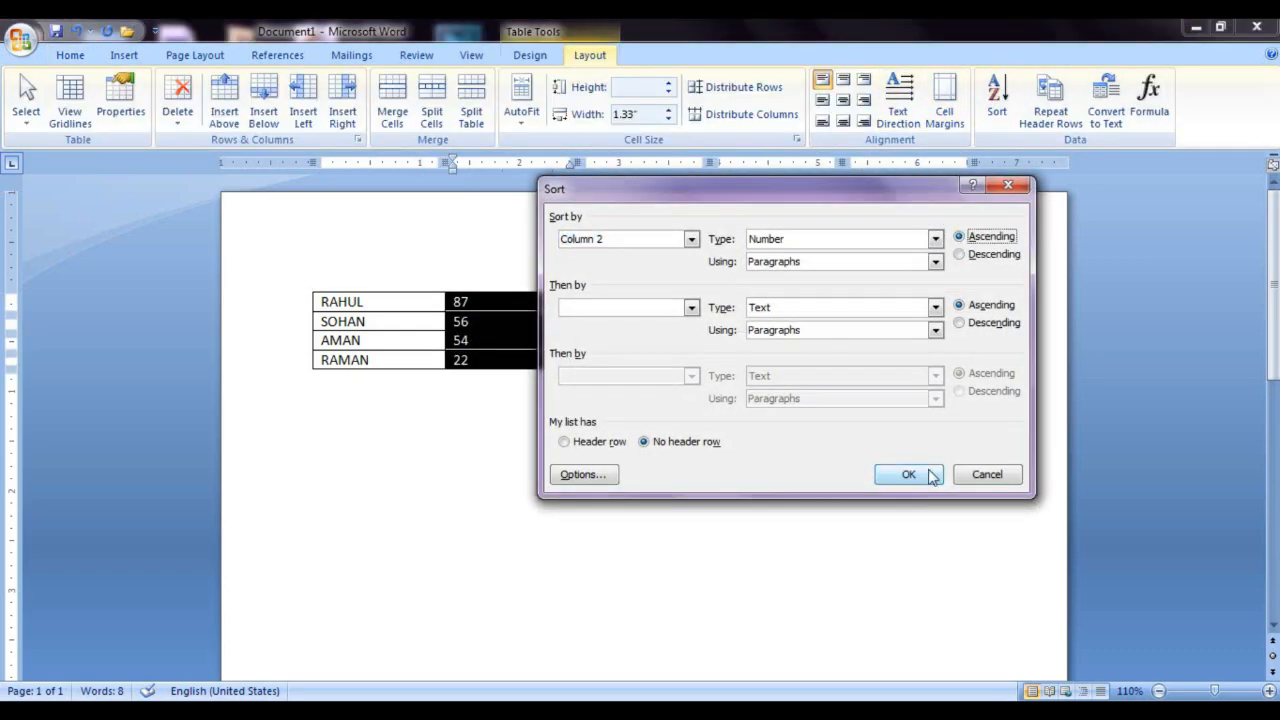
pyautogui.click(920, 478)
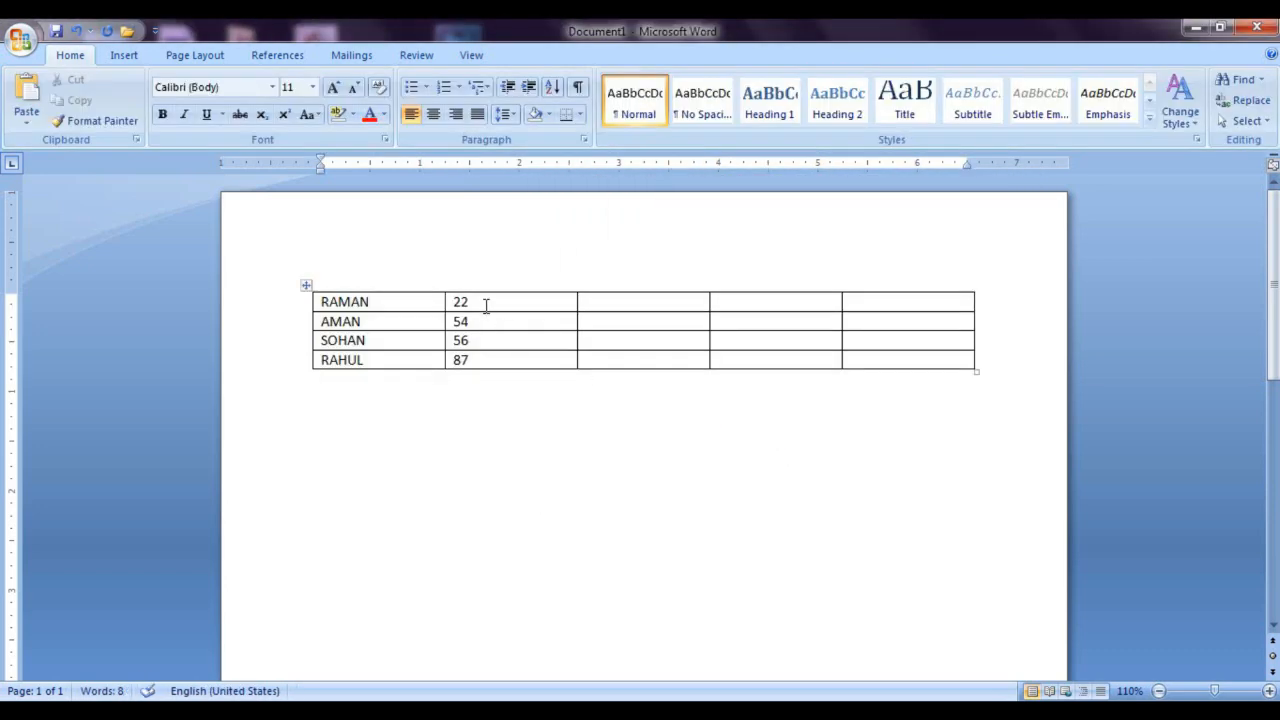
pyautogui.click(489, 361)
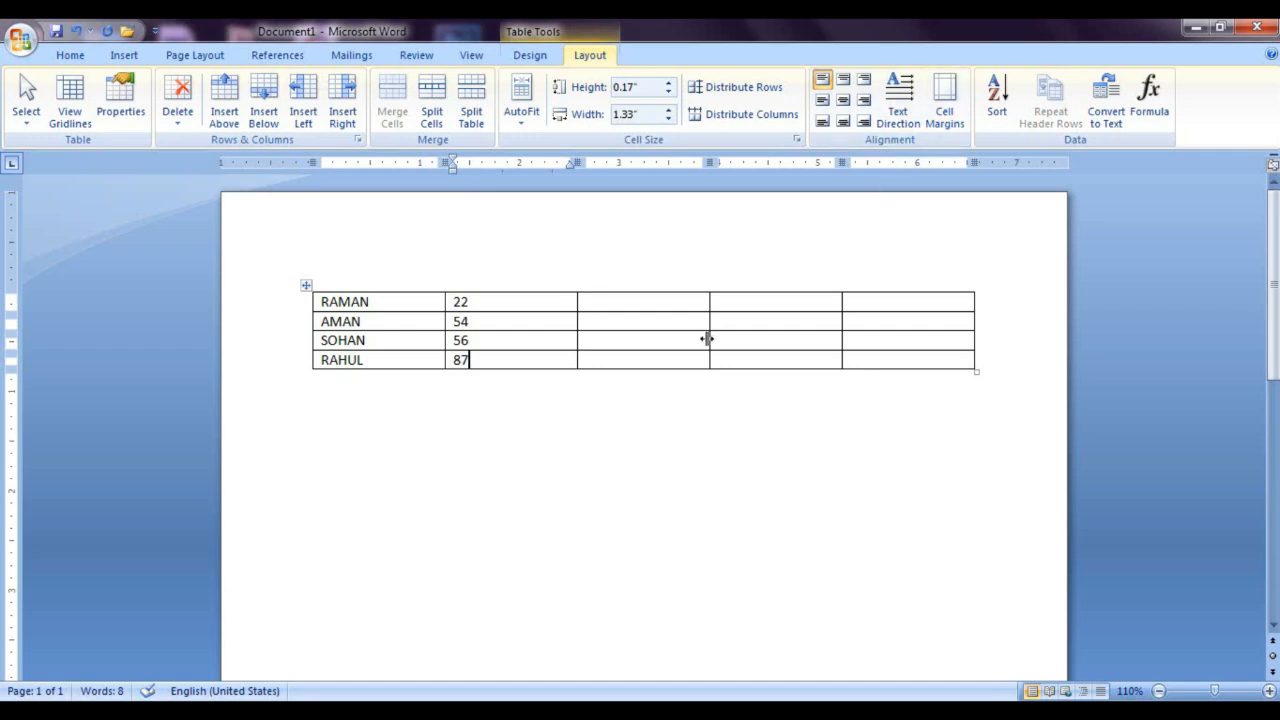
# Step: Set the table's default top cell margin to 0.13"
pyautogui.click(944, 105)
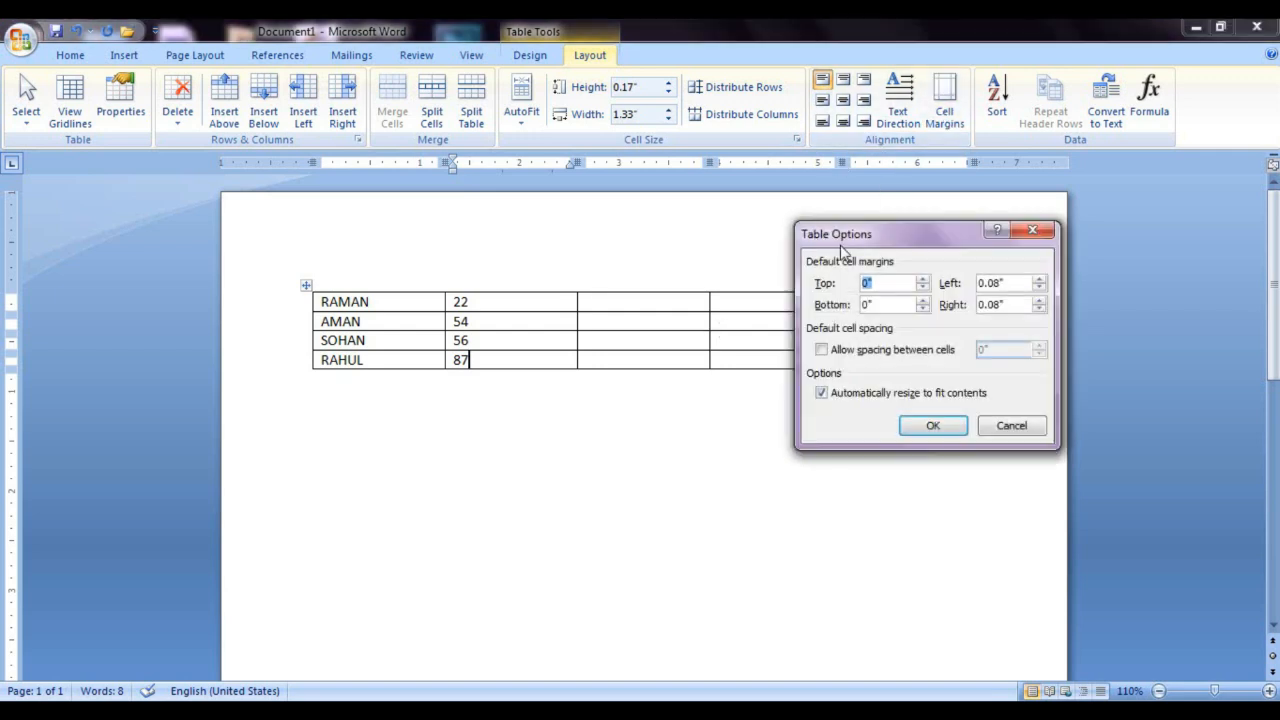
pyautogui.moveTo(872, 245); pyautogui.dragTo(745, 262)
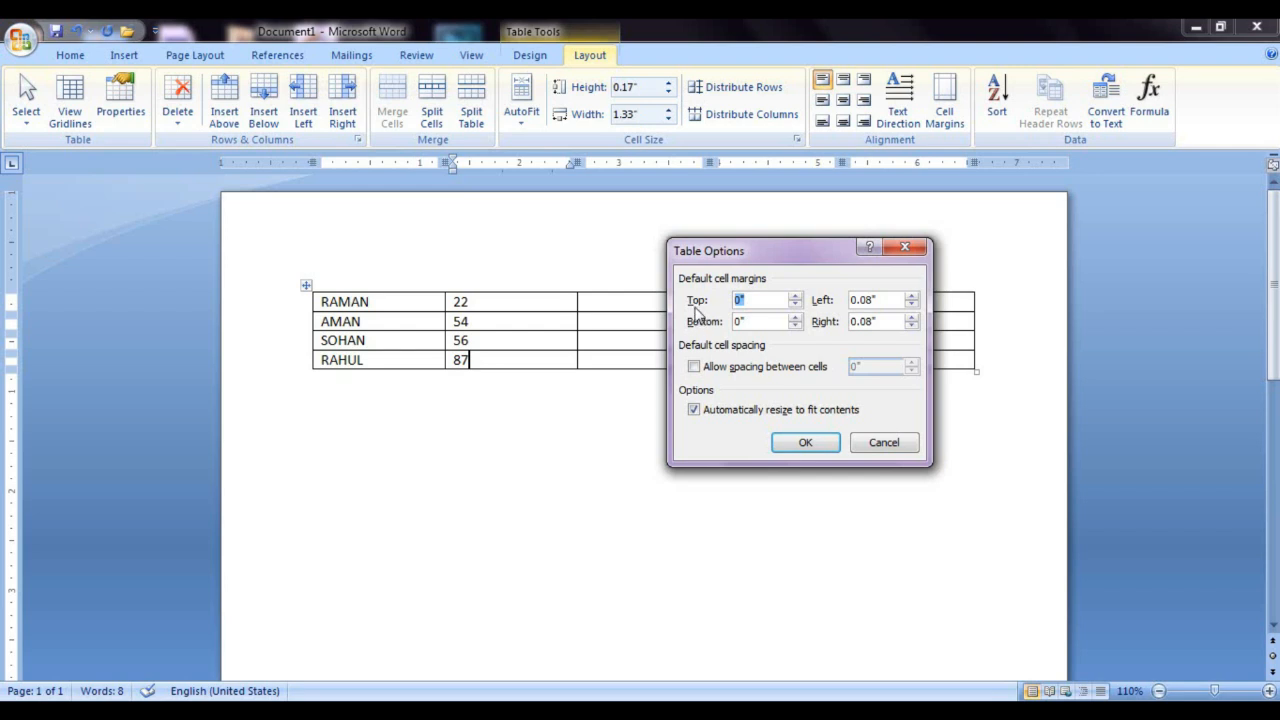
pyautogui.click(794, 296)
pyautogui.click(806, 444)
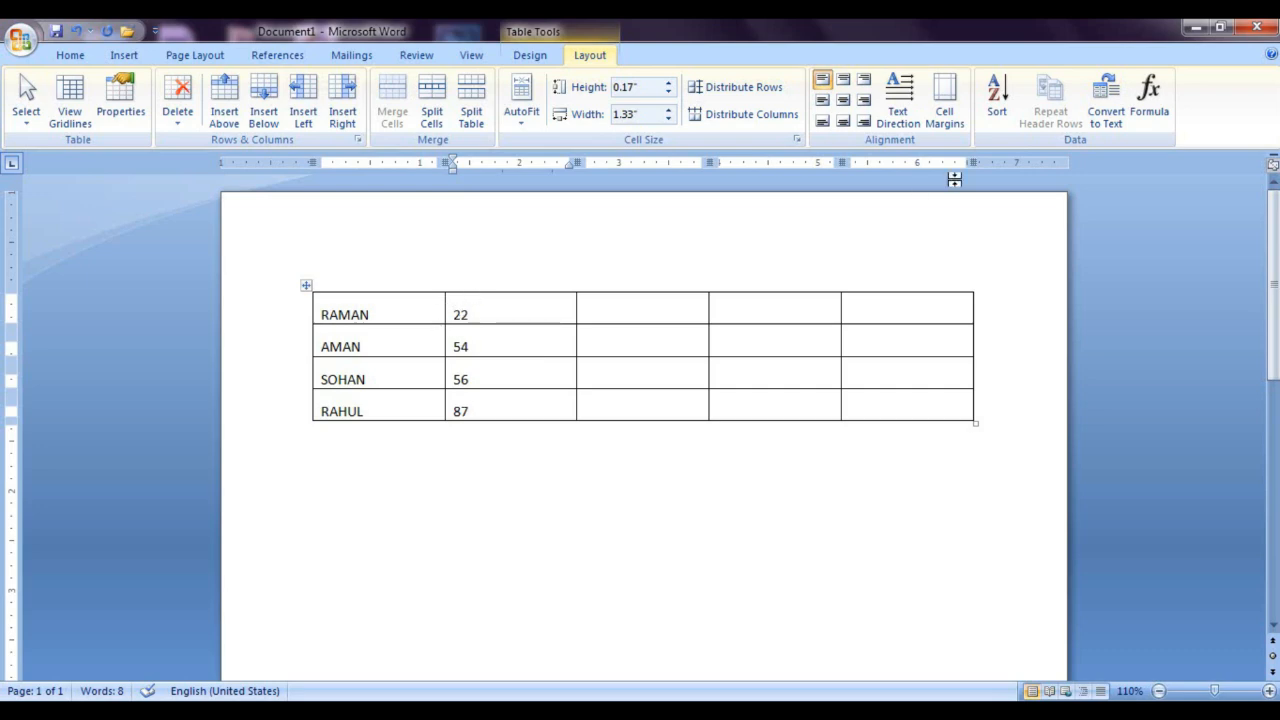
# Step: Set the table's default bottom cell margin to 0.13"
pyautogui.click(946, 123)
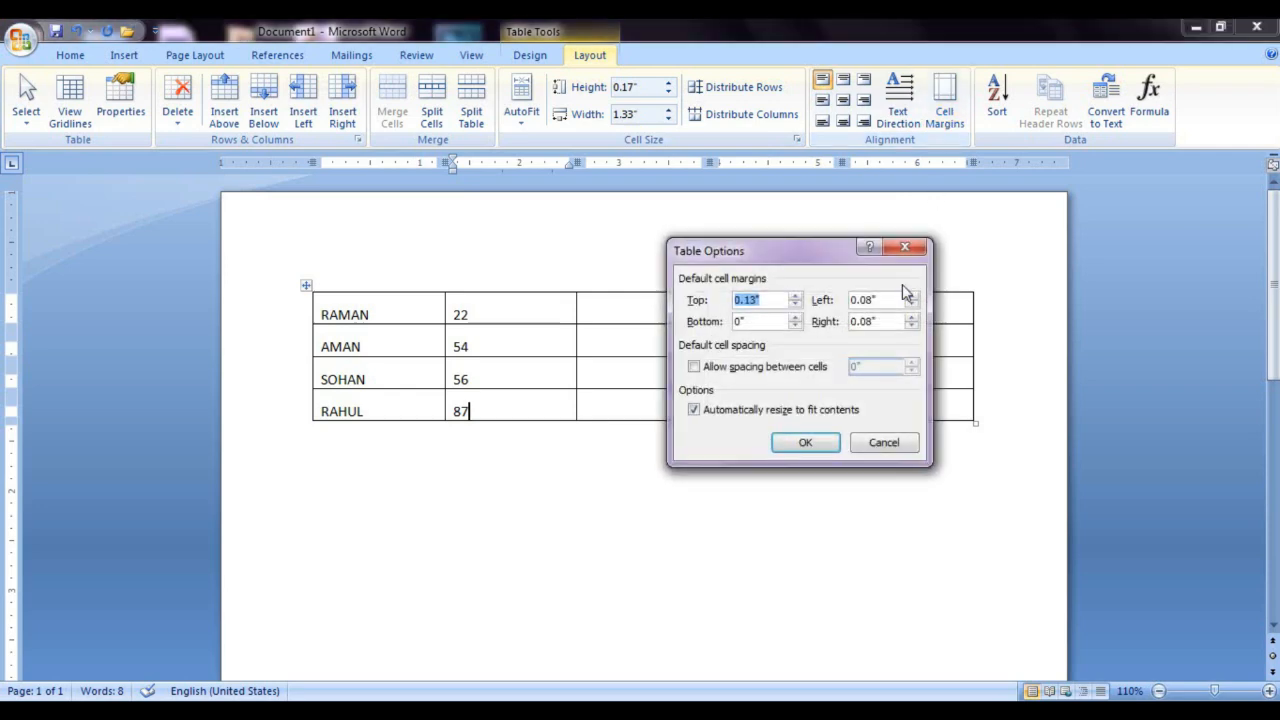
pyautogui.click(795, 317)
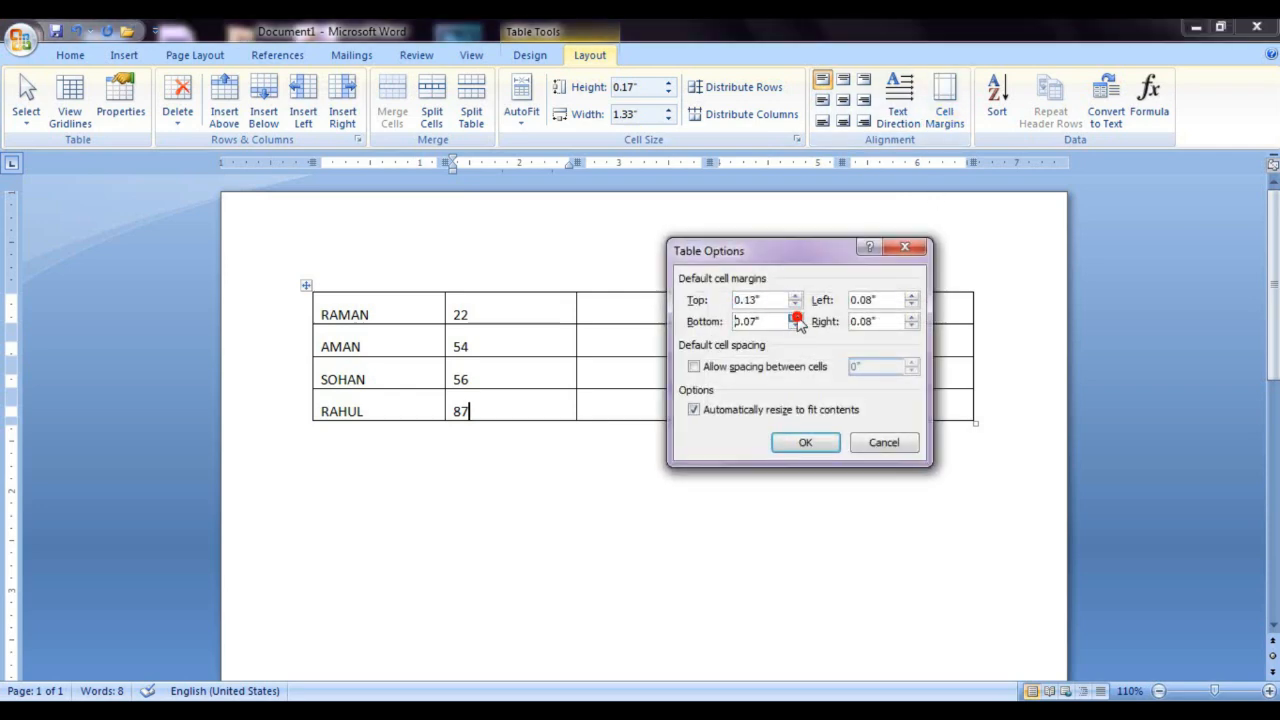
pyautogui.click(795, 317)
pyautogui.click(795, 317)
pyautogui.click(795, 317)
pyautogui.click(805, 444)
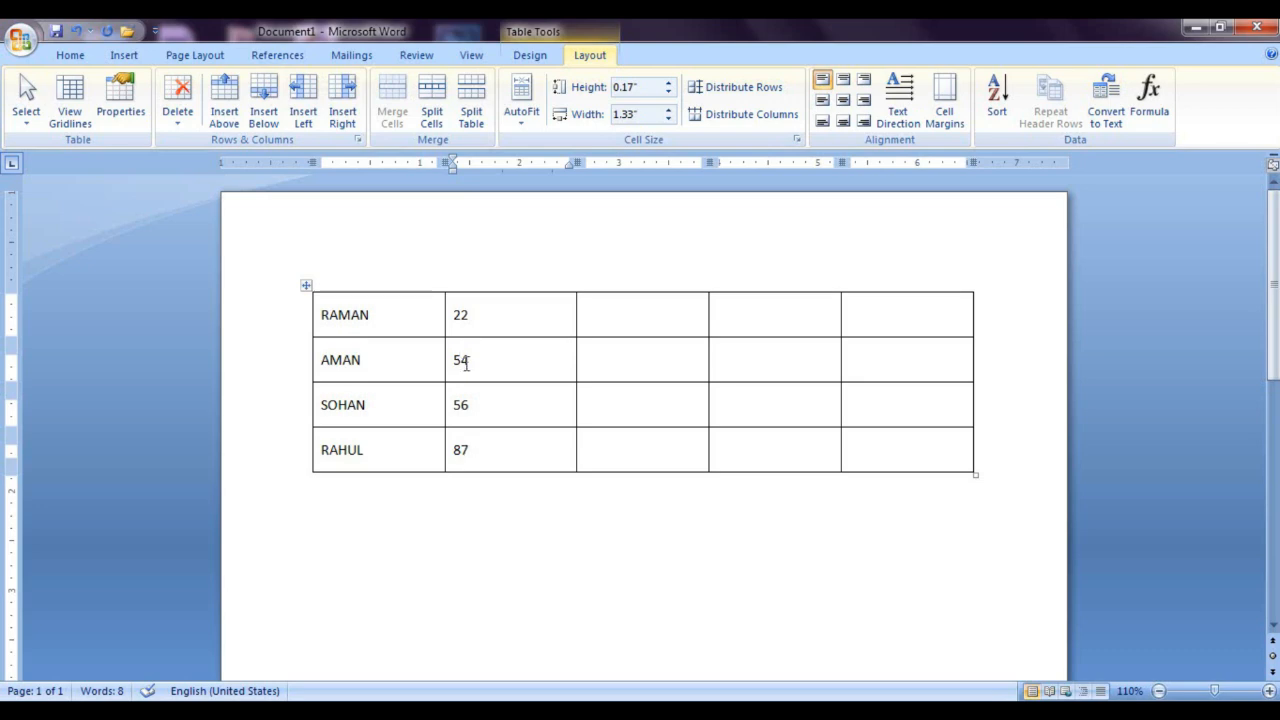
# Step: Allow spacing between the table's cells, and undo that change
pyautogui.click(944, 102)
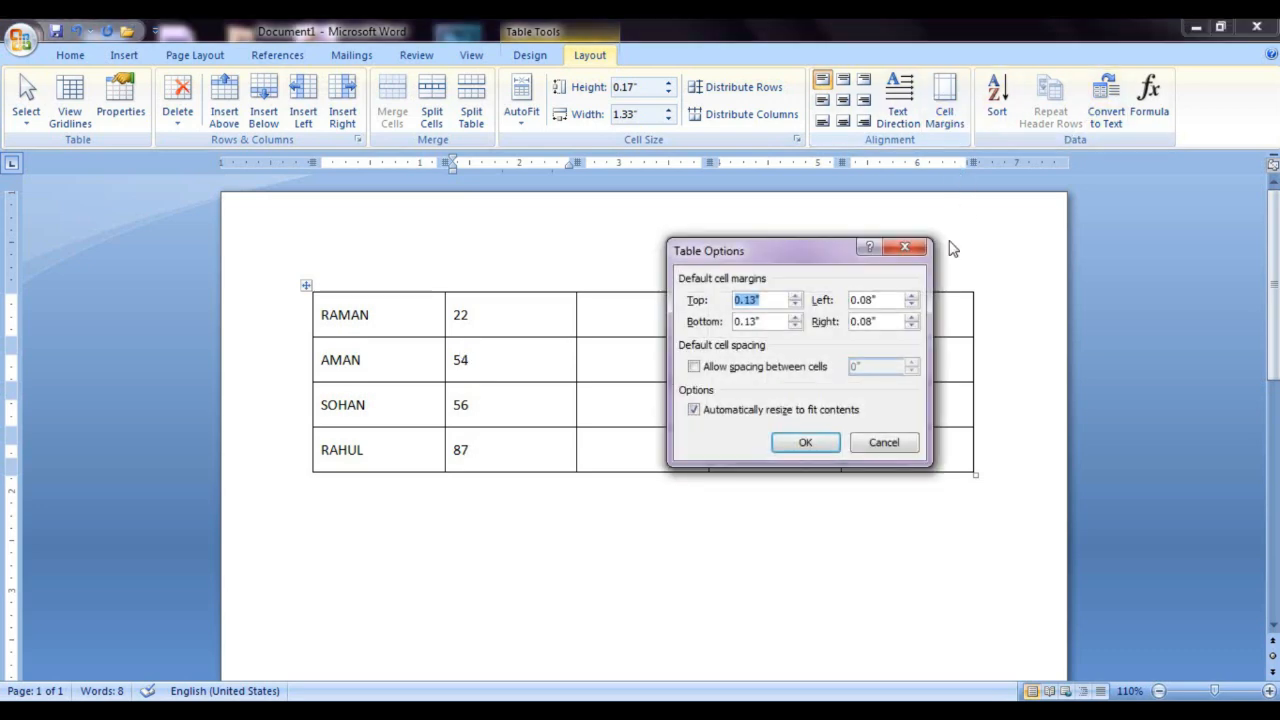
pyautogui.click(694, 367)
pyautogui.click(805, 443)
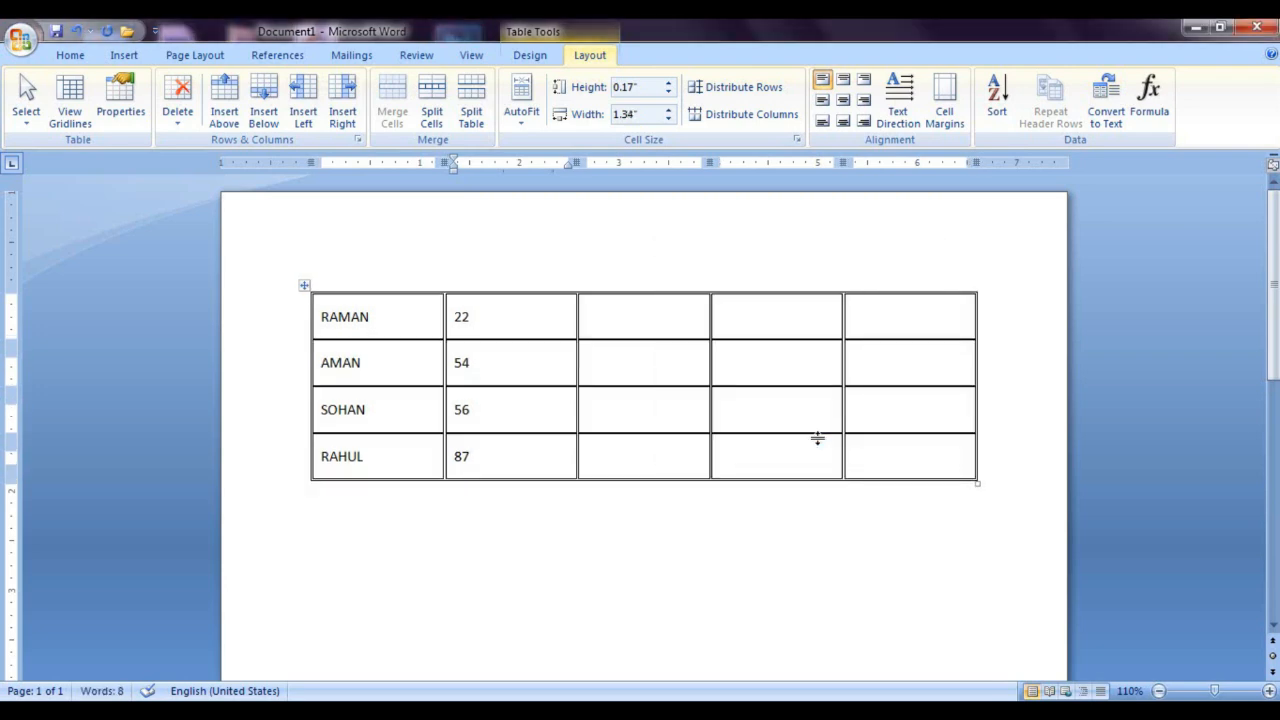
pyautogui.hotkey('ctrl', 'z')
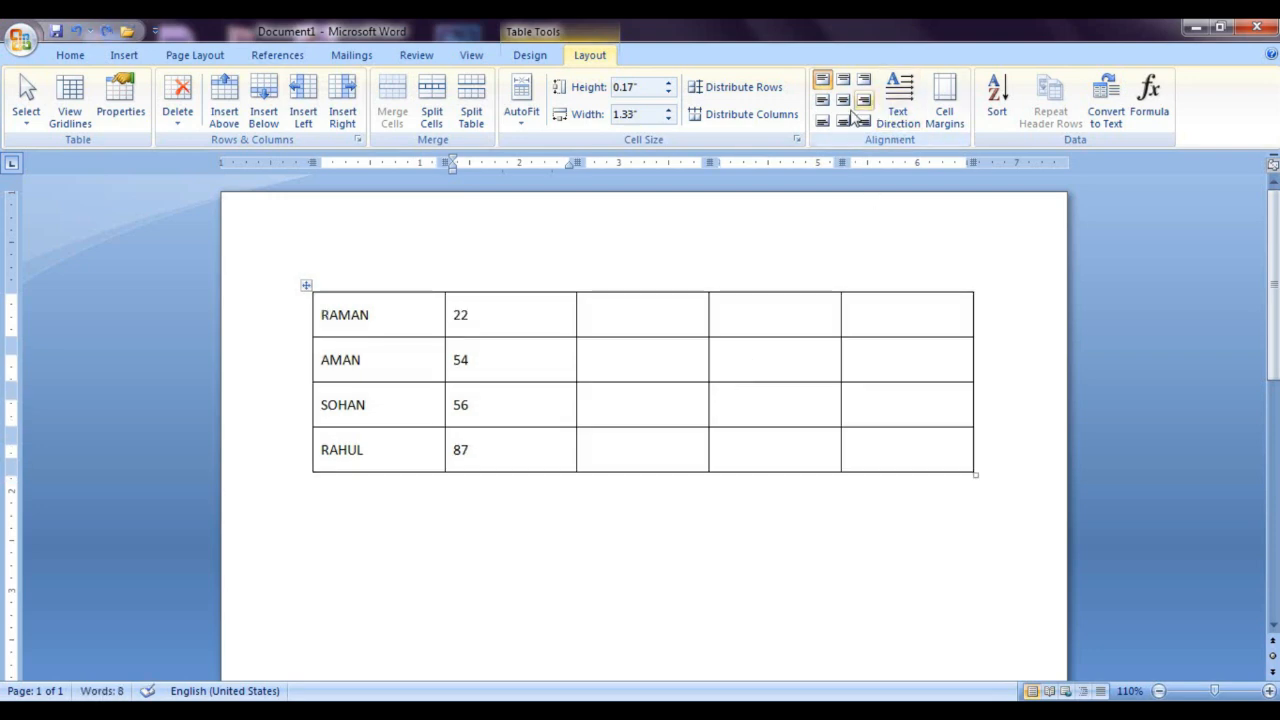
# Step: Set the table's default top and bottom cell margins back to 0
pyautogui.click(944, 112)
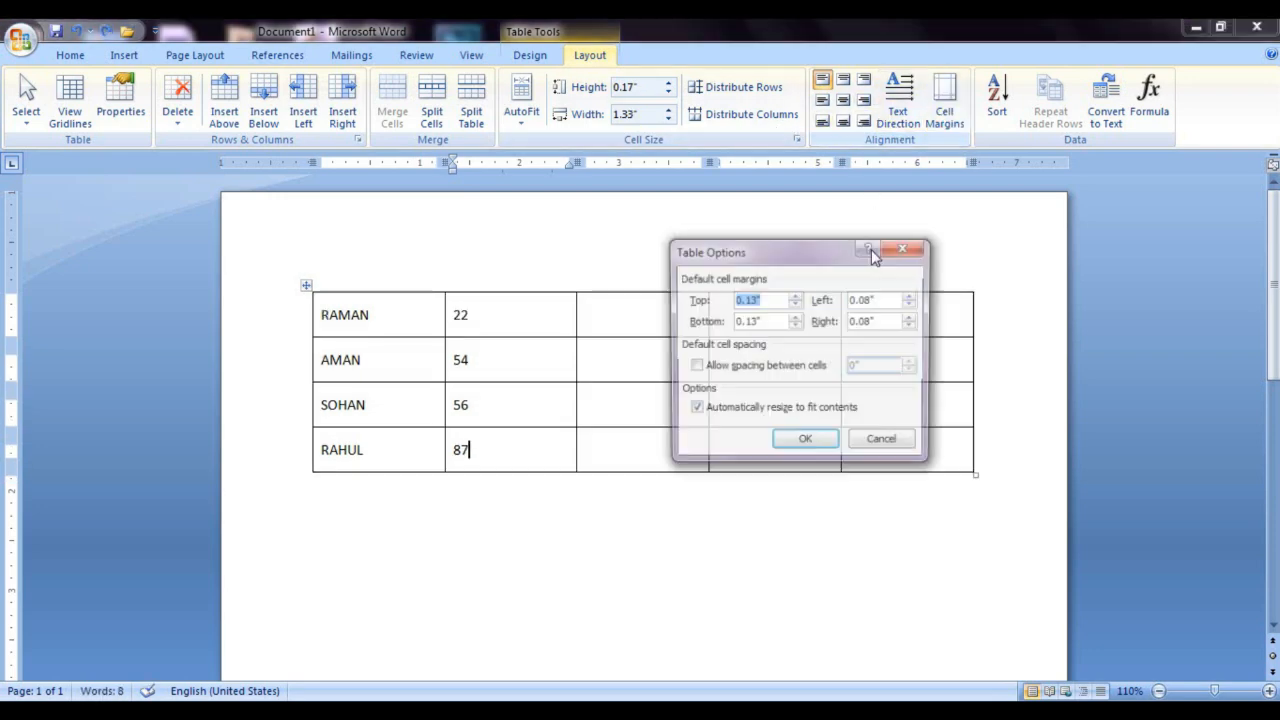
pyautogui.click(764, 327)
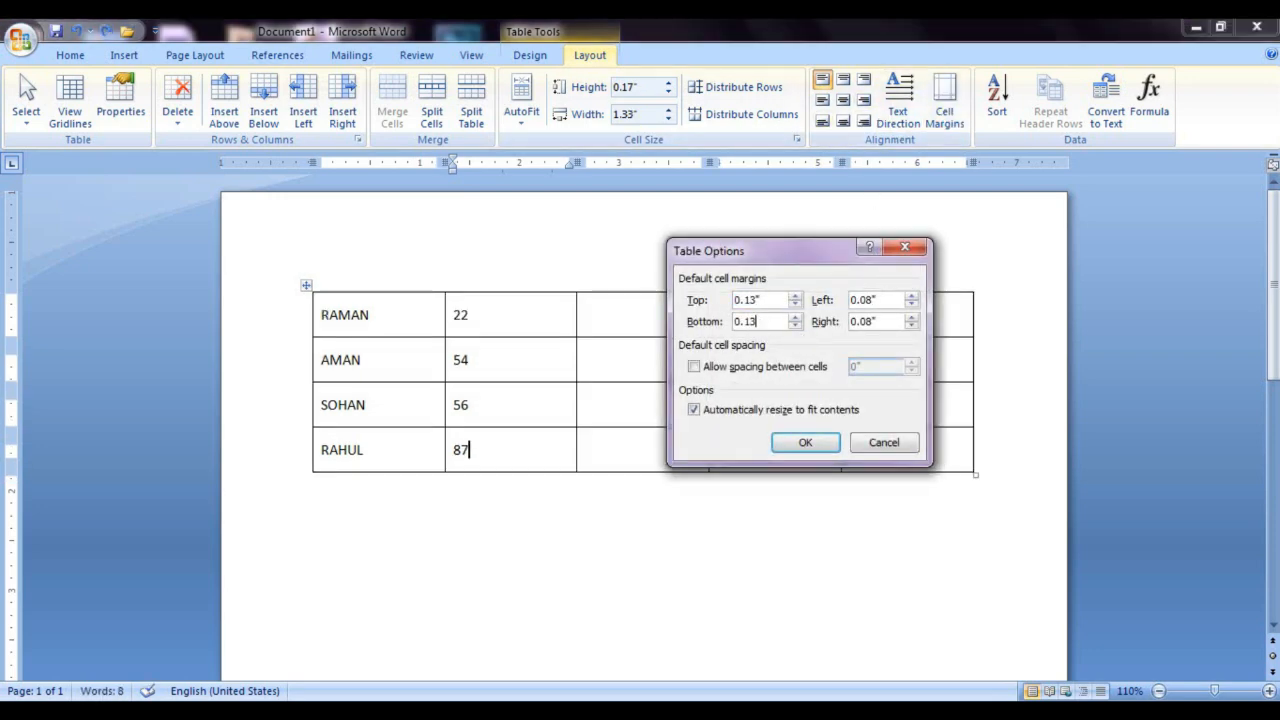
pyautogui.press('BackSpace')
pyautogui.press('BackSpace')
pyautogui.press('BackSpace')
pyautogui.press('BackSpace')
pyautogui.write('0')
pyautogui.click(764, 299)
pyautogui.click(805, 442)
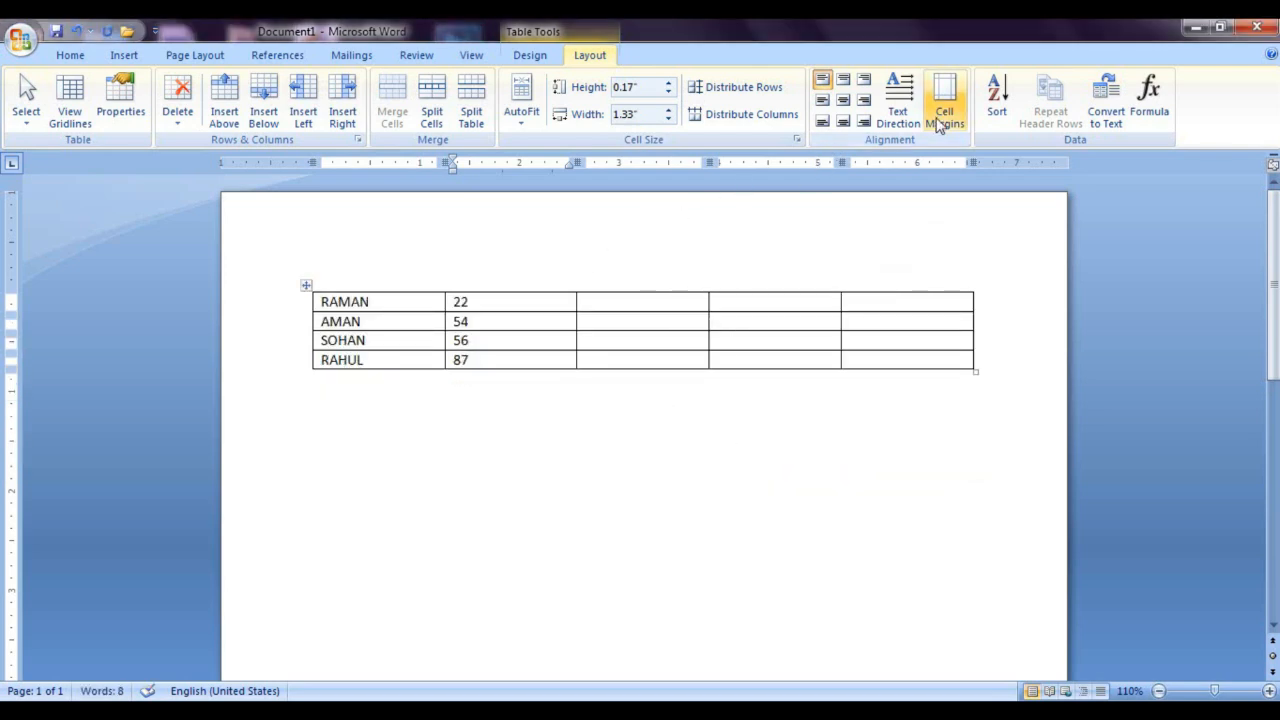
# Step: Try rotating the text direction in the second column's last cell, which contains 87
pyautogui.click(898, 100)
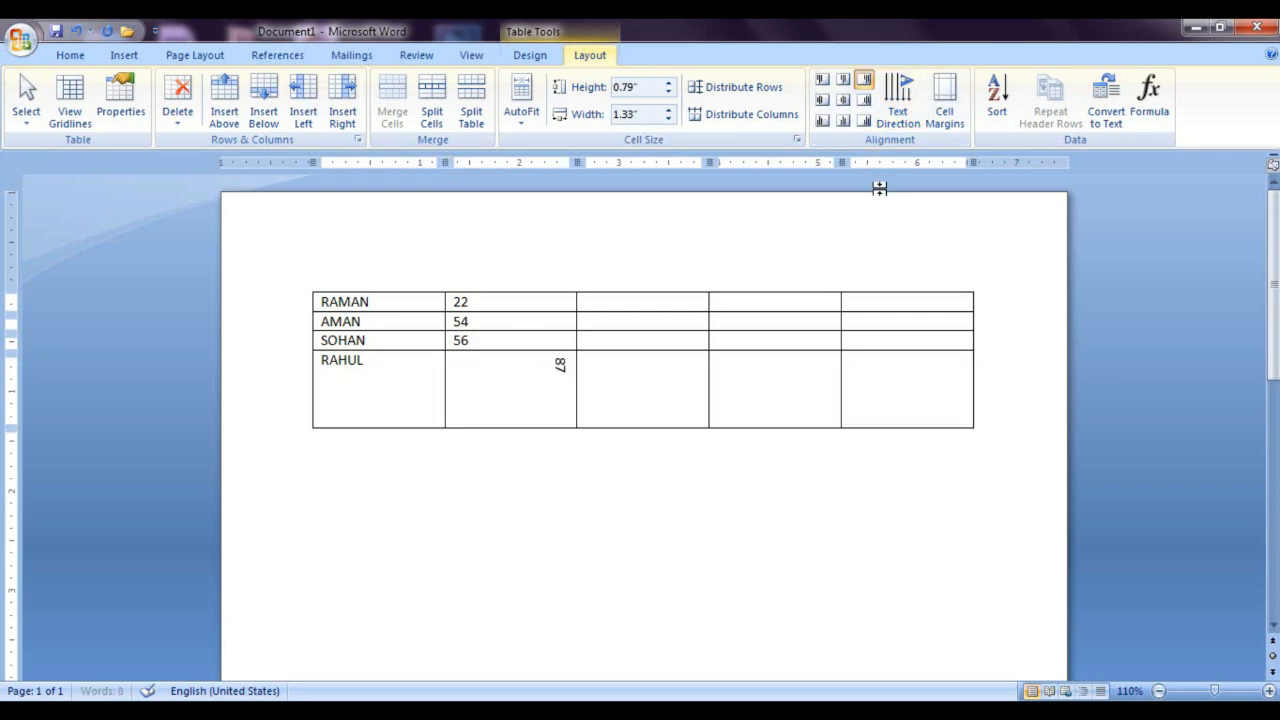
pyautogui.click(898, 100)
# Step: Allow 0.12" spacing between the table's cells, and undo that change
pyautogui.click(944, 100)
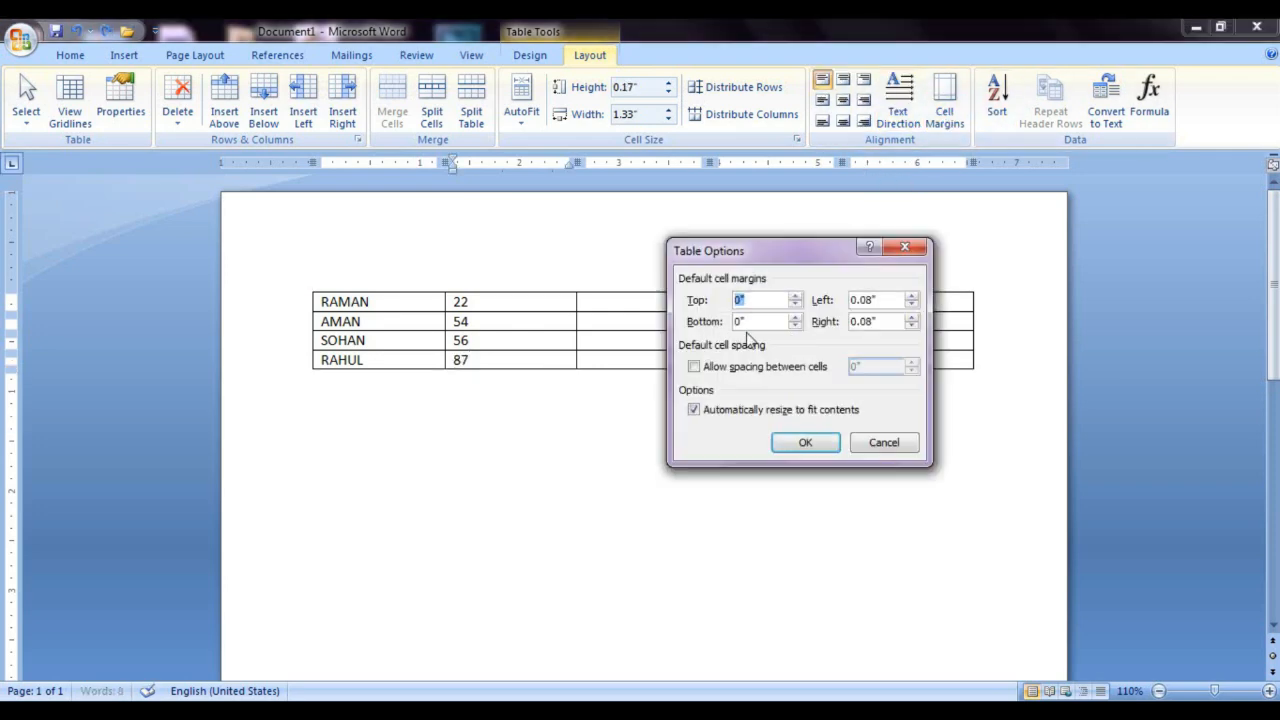
pyautogui.click(694, 367)
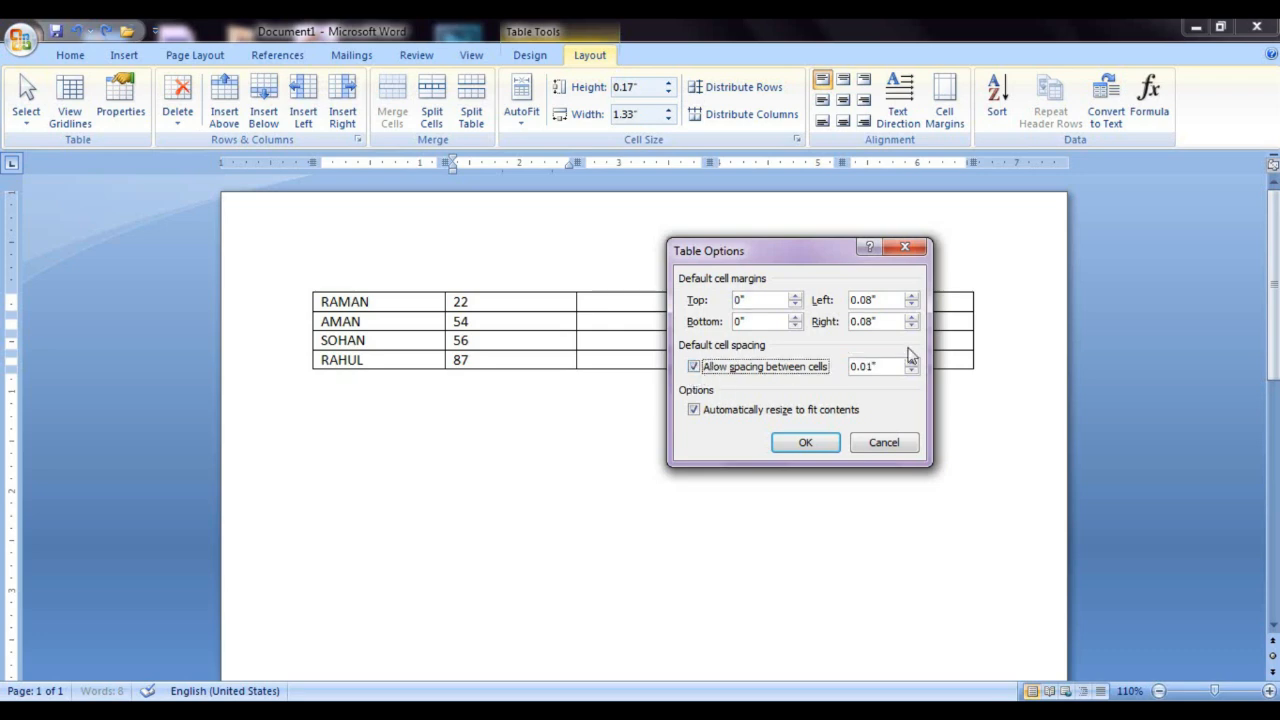
pyautogui.click(911, 363)
pyautogui.click(911, 363)
pyautogui.click(911, 363)
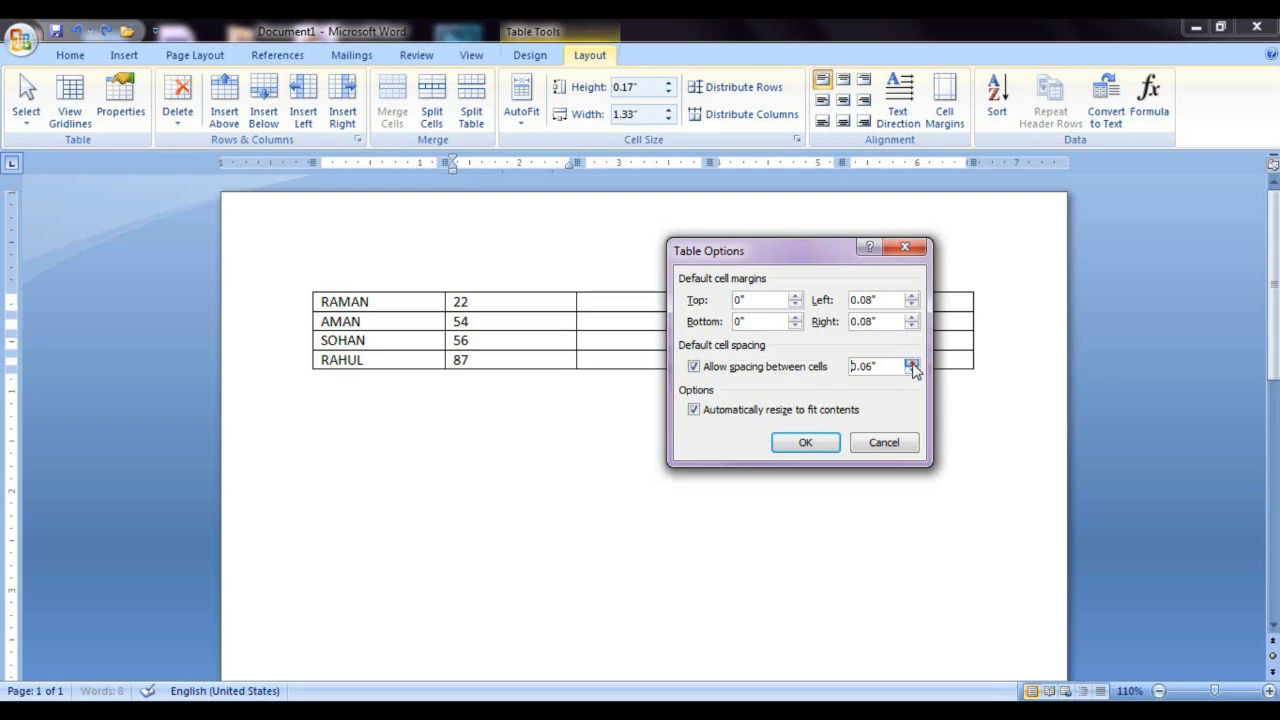
pyautogui.click(911, 363)
pyautogui.click(911, 363)
pyautogui.click(812, 443)
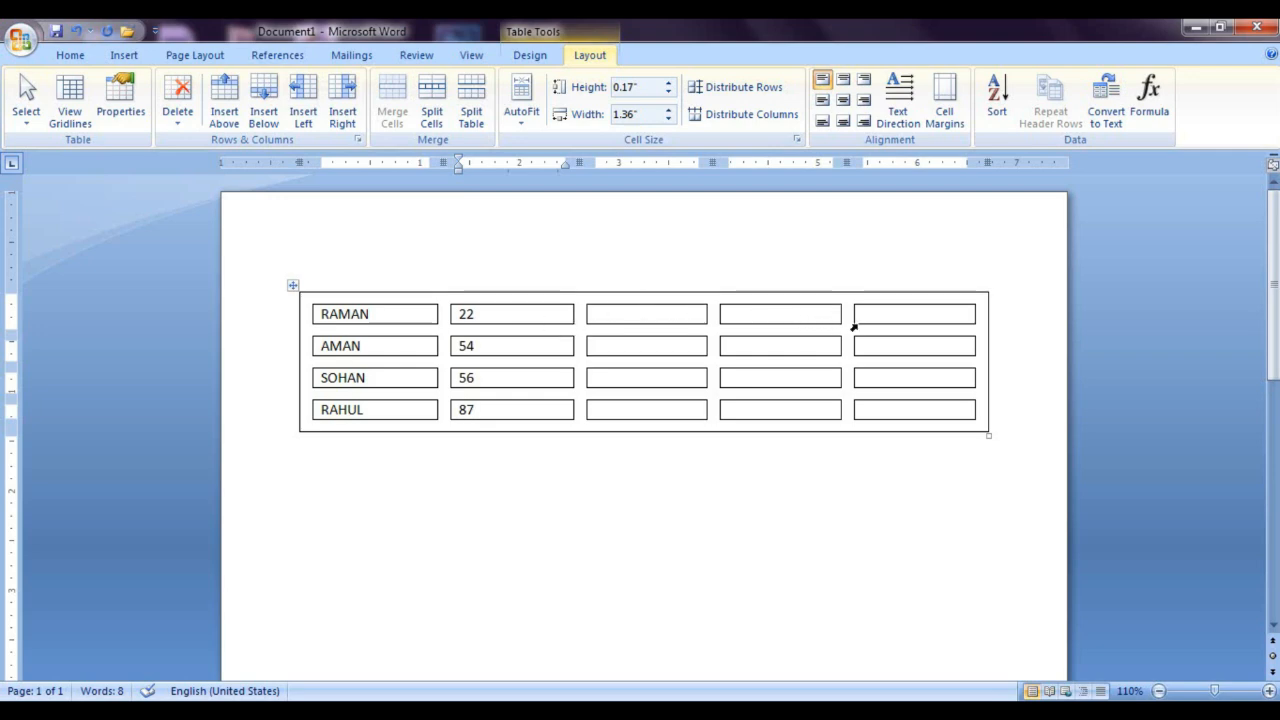
pyautogui.click(678, 317)
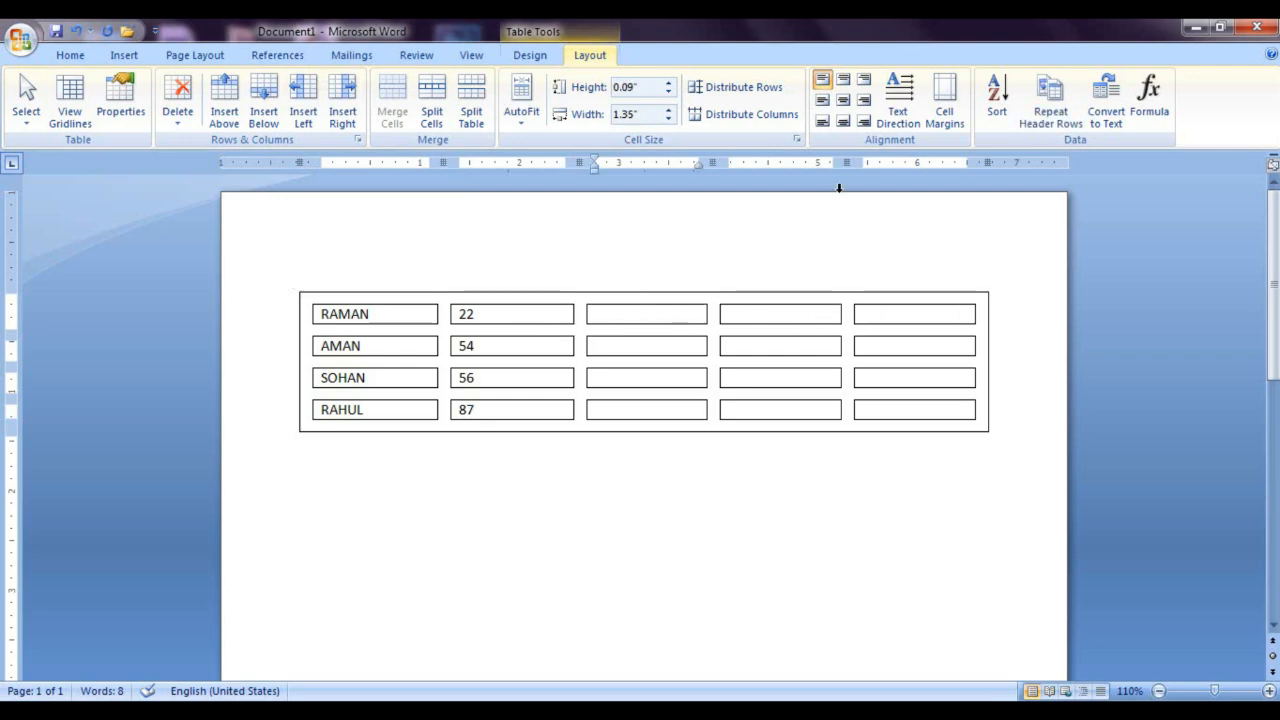
pyautogui.click(944, 100)
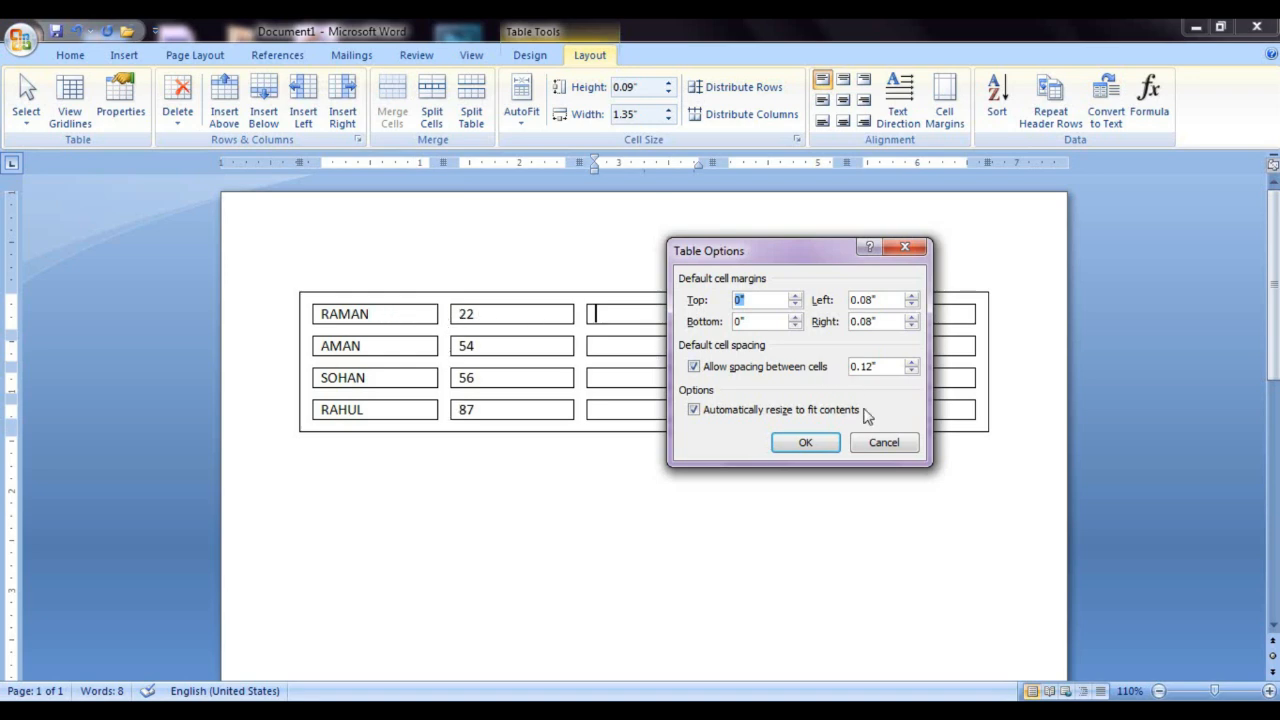
pyautogui.click(884, 443)
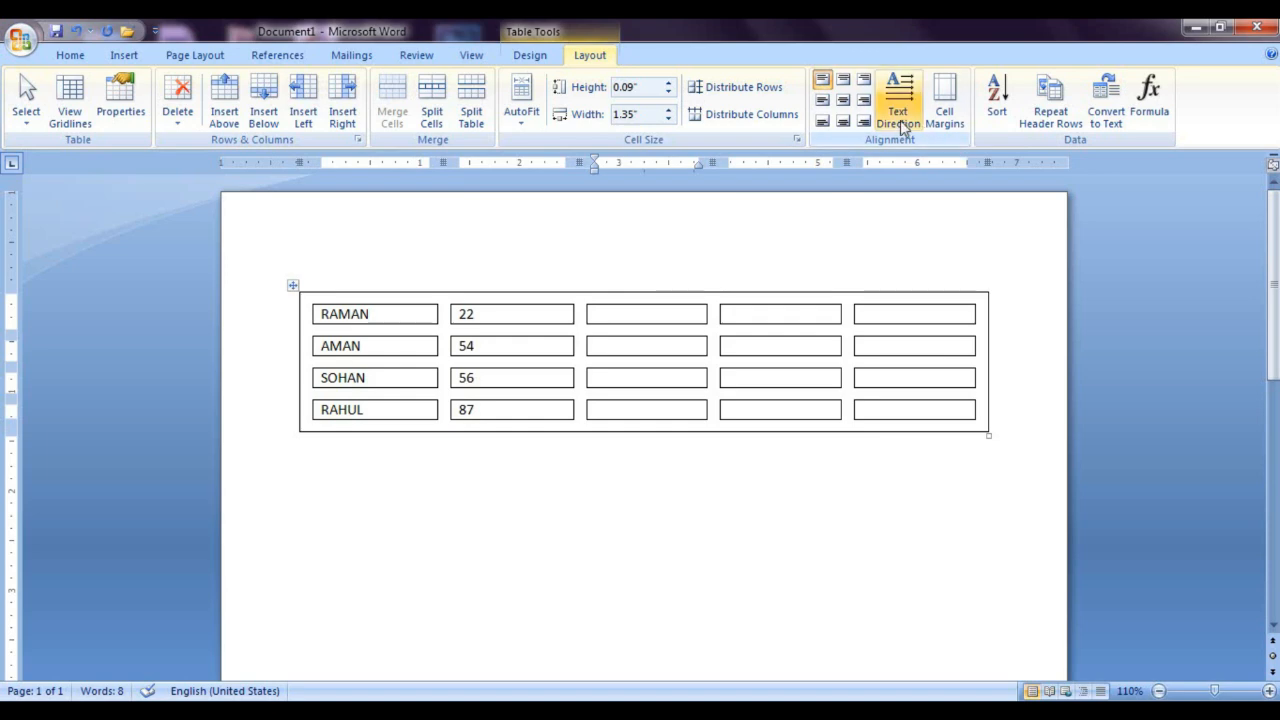
pyautogui.hotkey('ctrl', 'z')
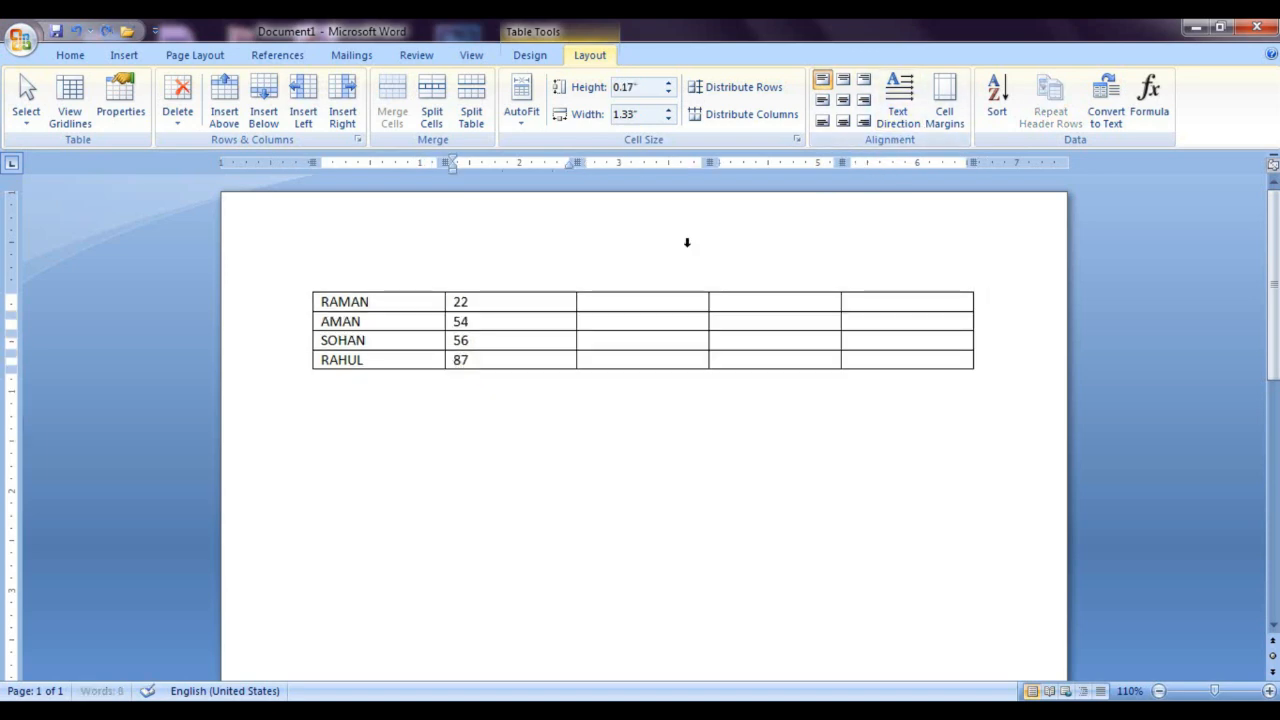
# Step: Increase the table's default top and bottom cell margins
pyautogui.click(487, 306)
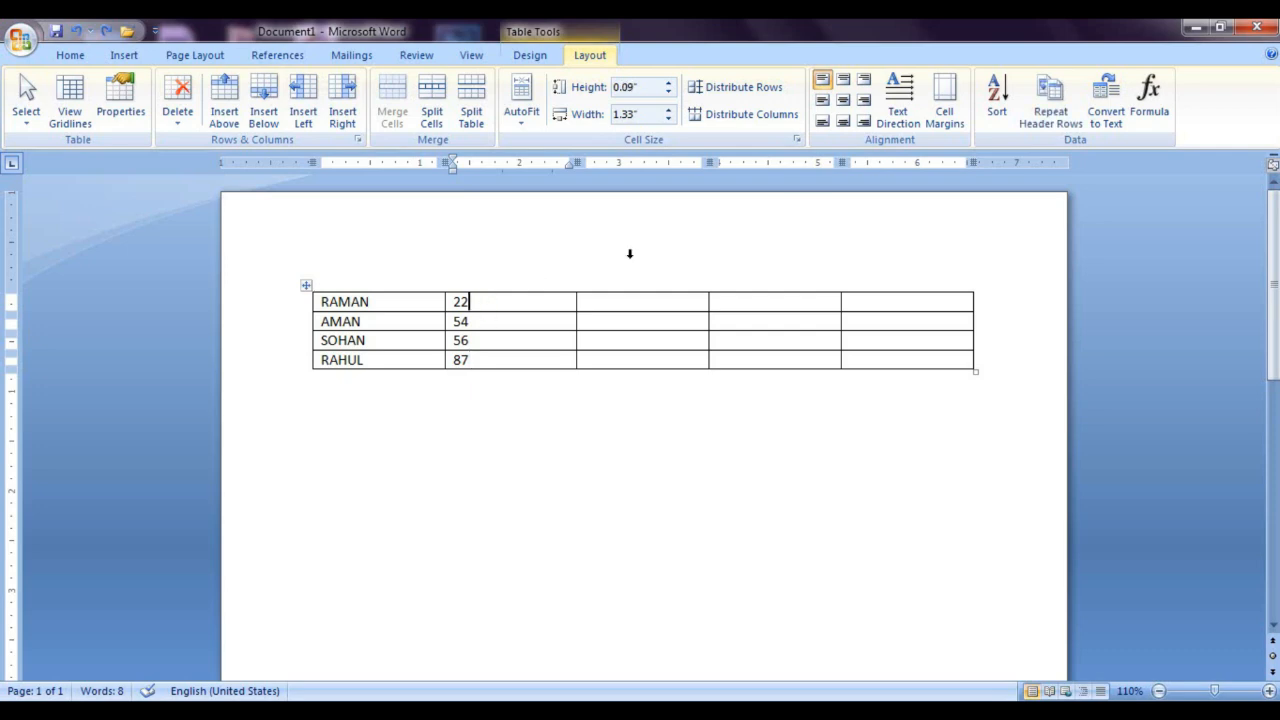
pyautogui.click(930, 118)
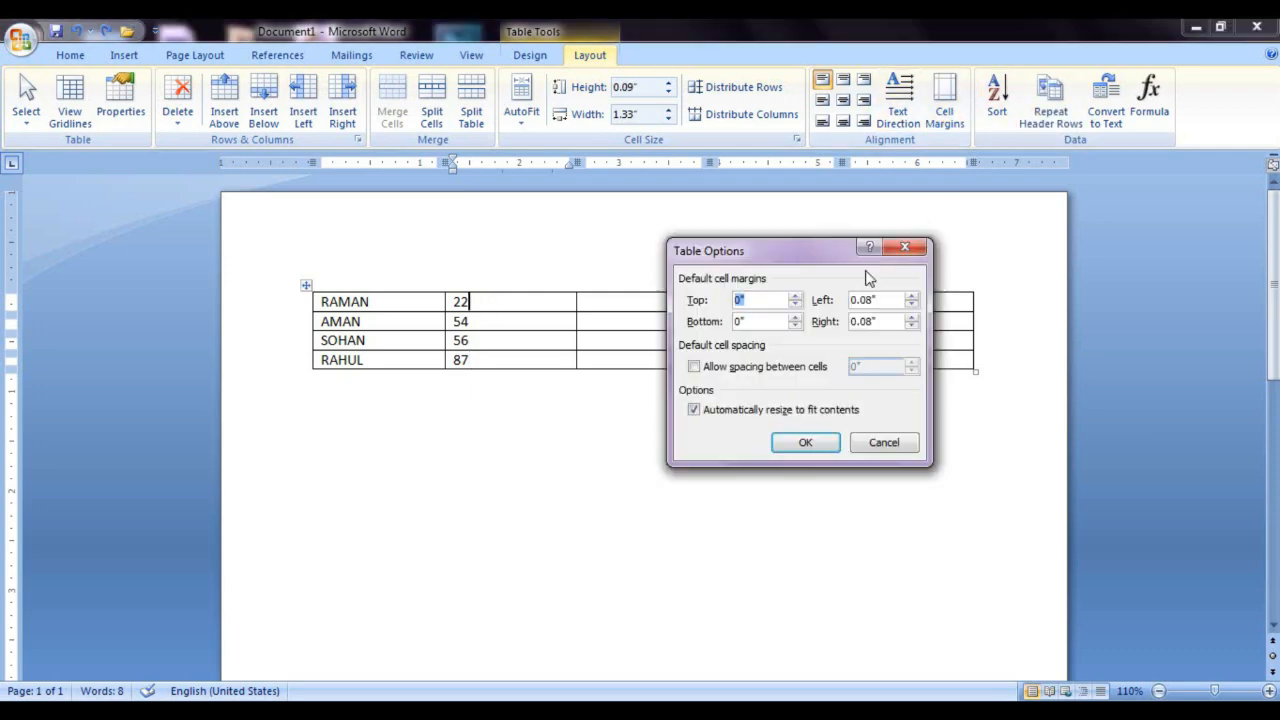
pyautogui.click(794, 296)
pyautogui.click(794, 296)
pyautogui.click(795, 296)
pyautogui.click(795, 317)
pyautogui.click(795, 321)
pyautogui.click(805, 442)
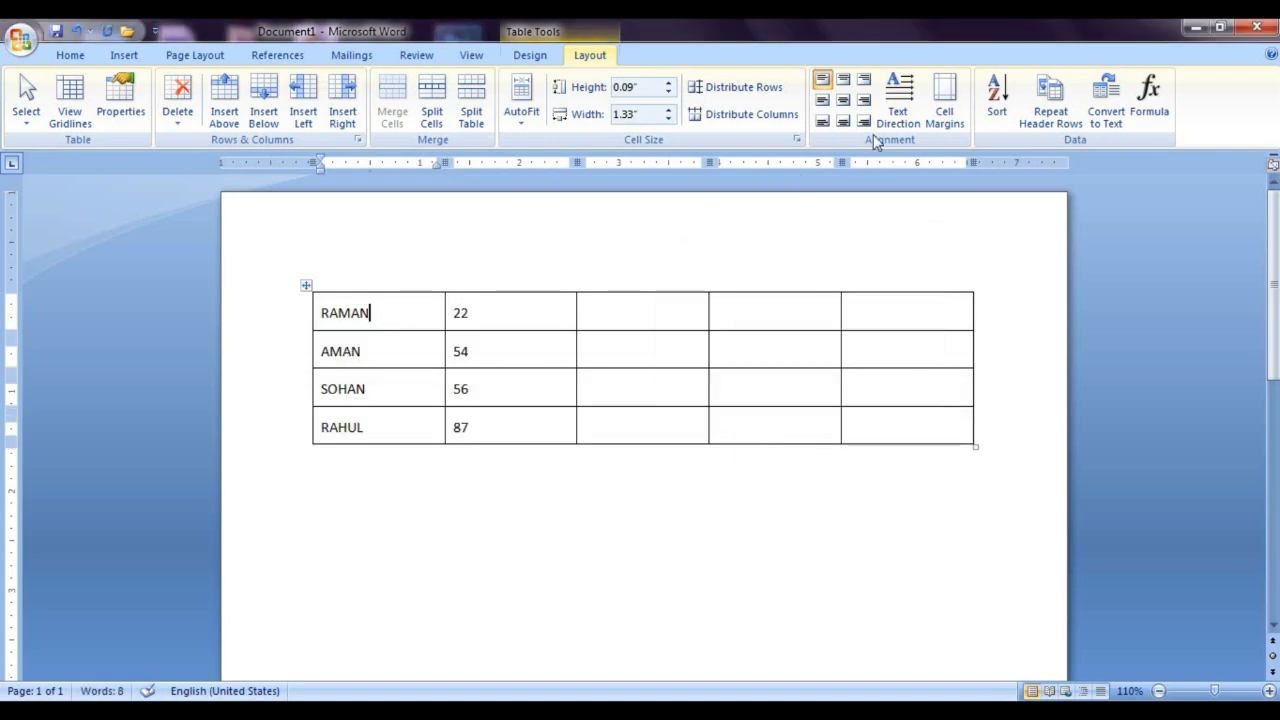
# Step: Cycle the text direction of the table's first cell through both vertical orientations and back to horizontal
pyautogui.click(897, 112)
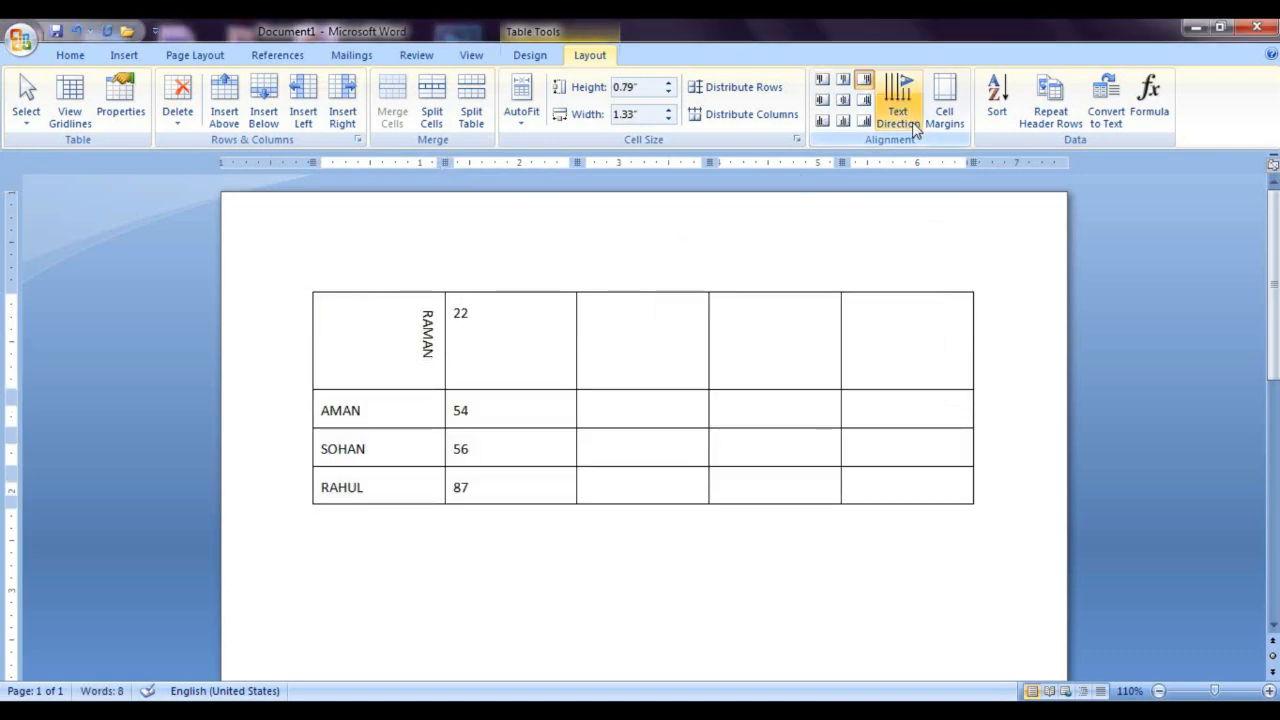
pyautogui.click(912, 125)
pyautogui.click(912, 125)
pyautogui.click(912, 125)
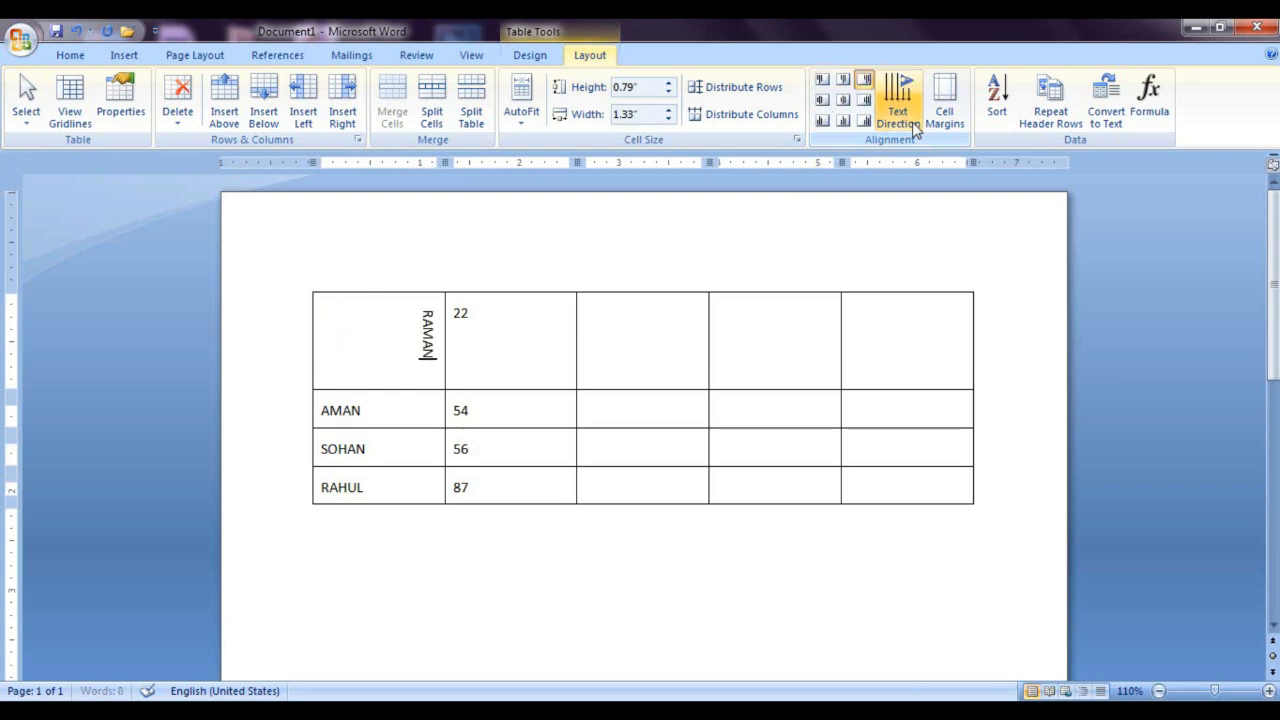
pyautogui.click(912, 125)
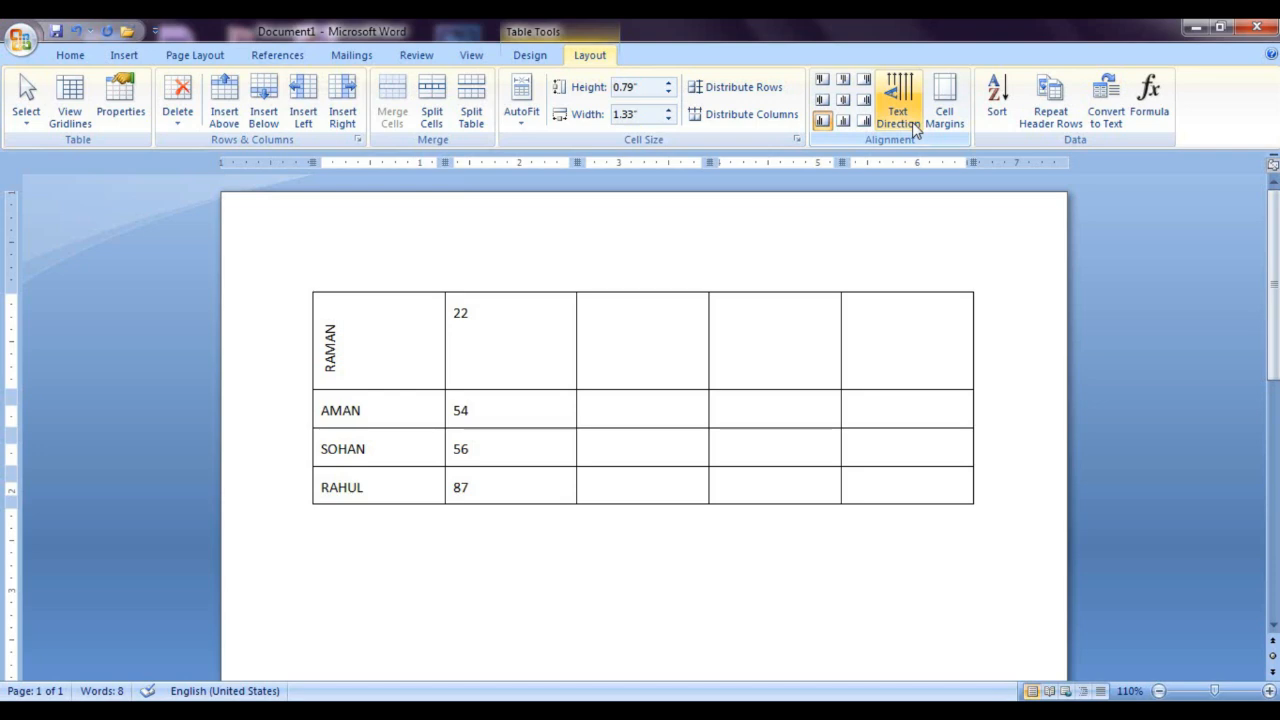
pyautogui.click(912, 125)
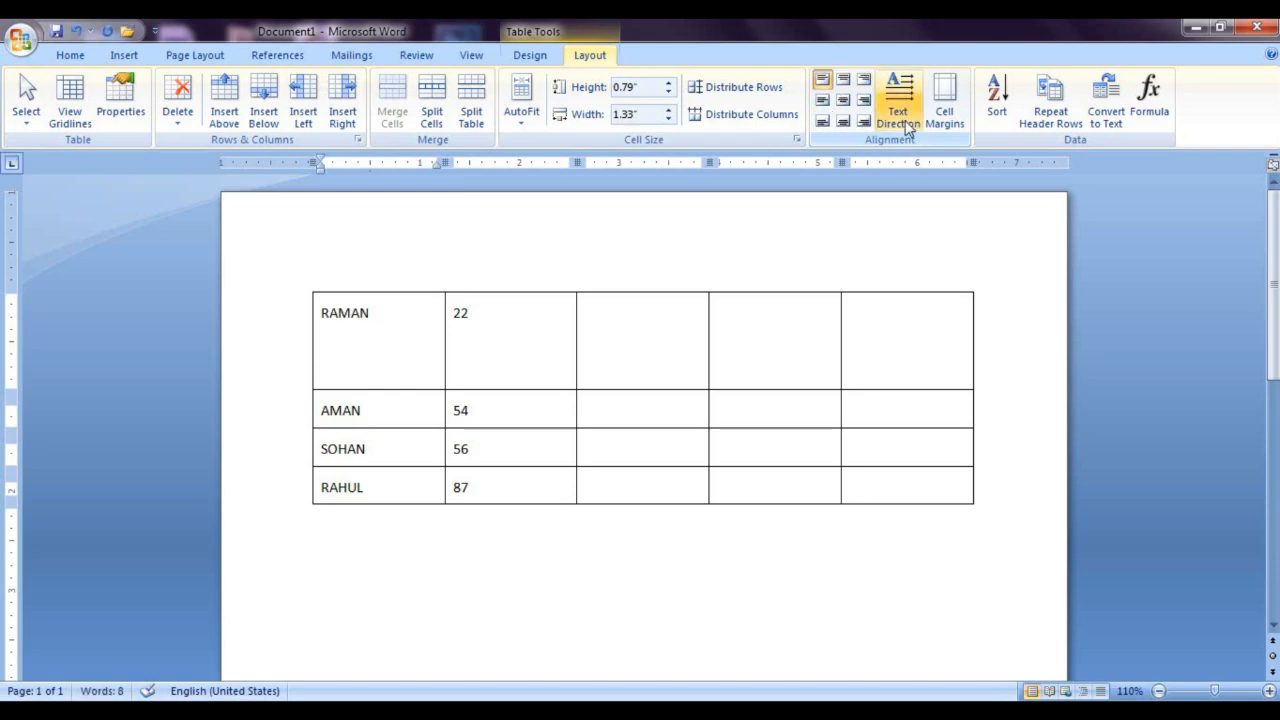
# Step: Try the top, middle and bottom alignments on the table's first cell, ending with Align Bottom Right
pyautogui.click(823, 87)
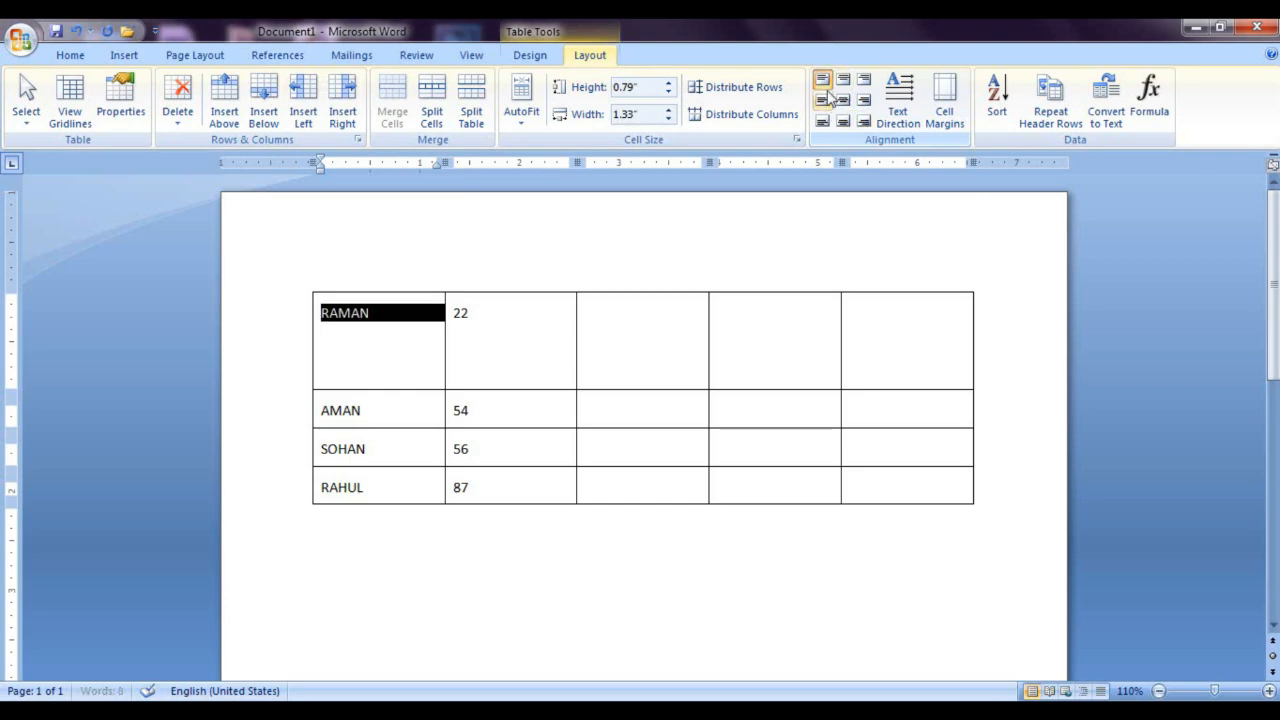
pyautogui.click(841, 86)
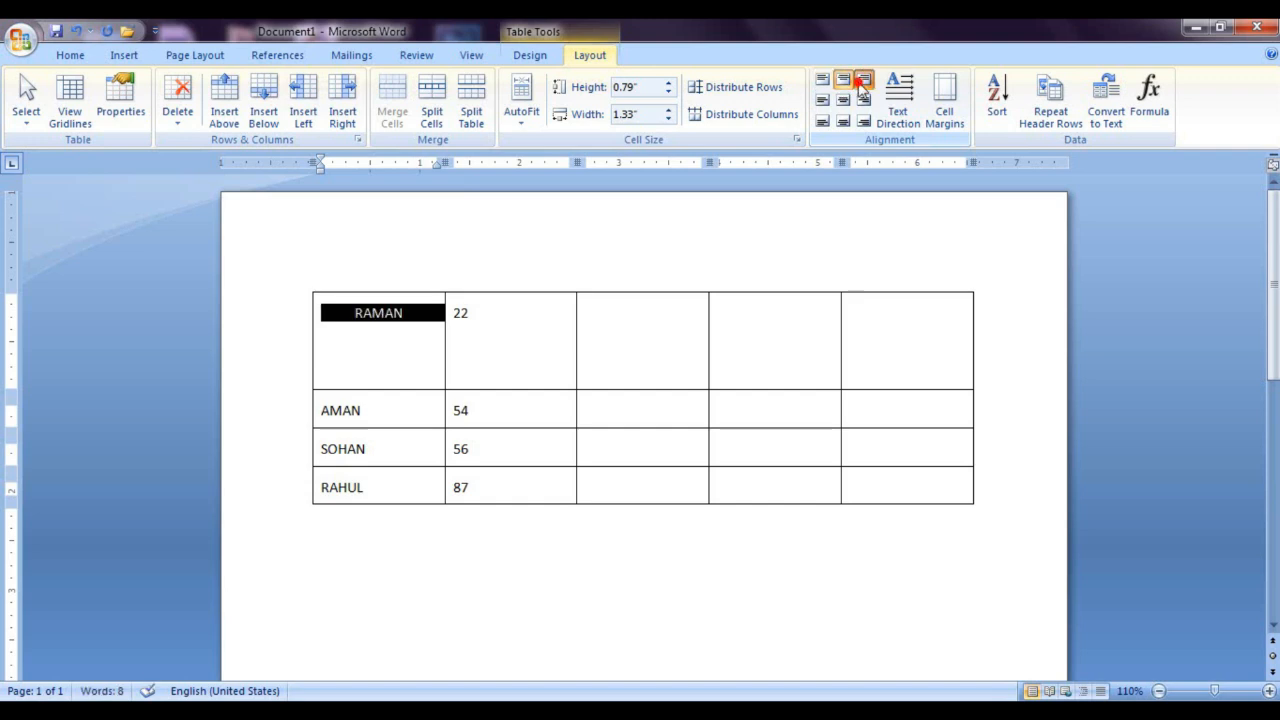
pyautogui.click(863, 79)
pyautogui.click(822, 102)
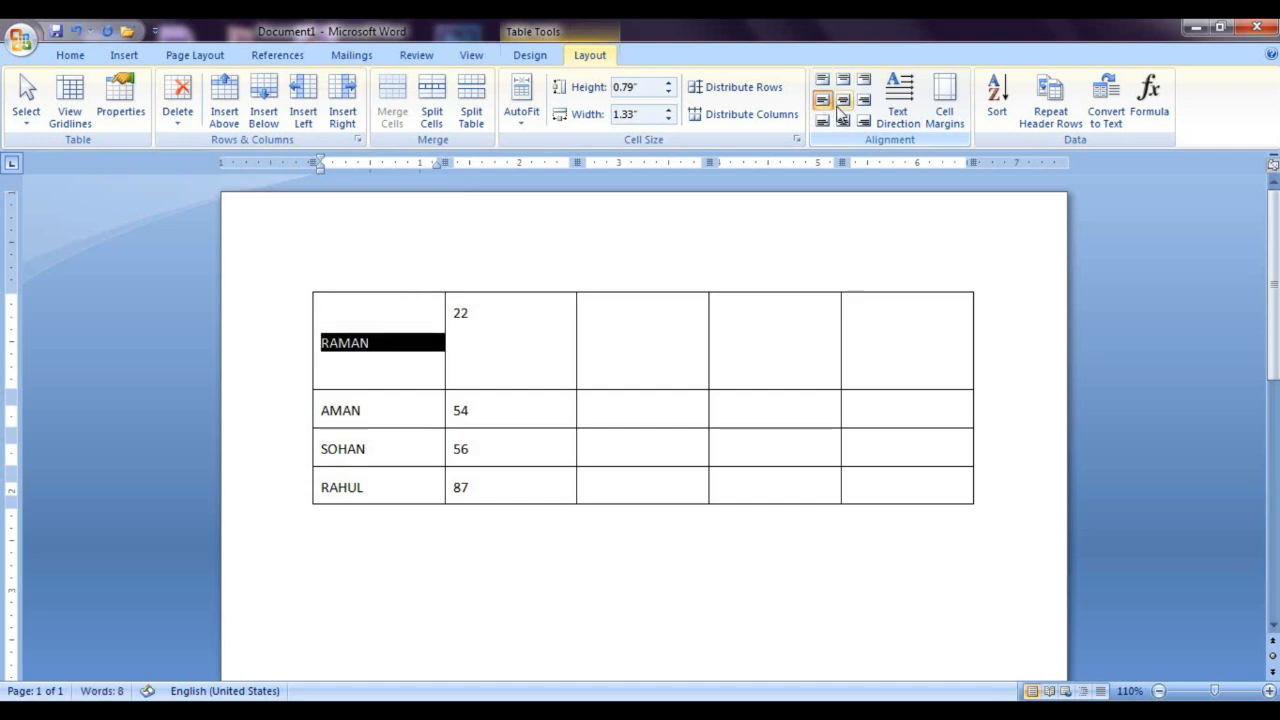
pyautogui.click(842, 104)
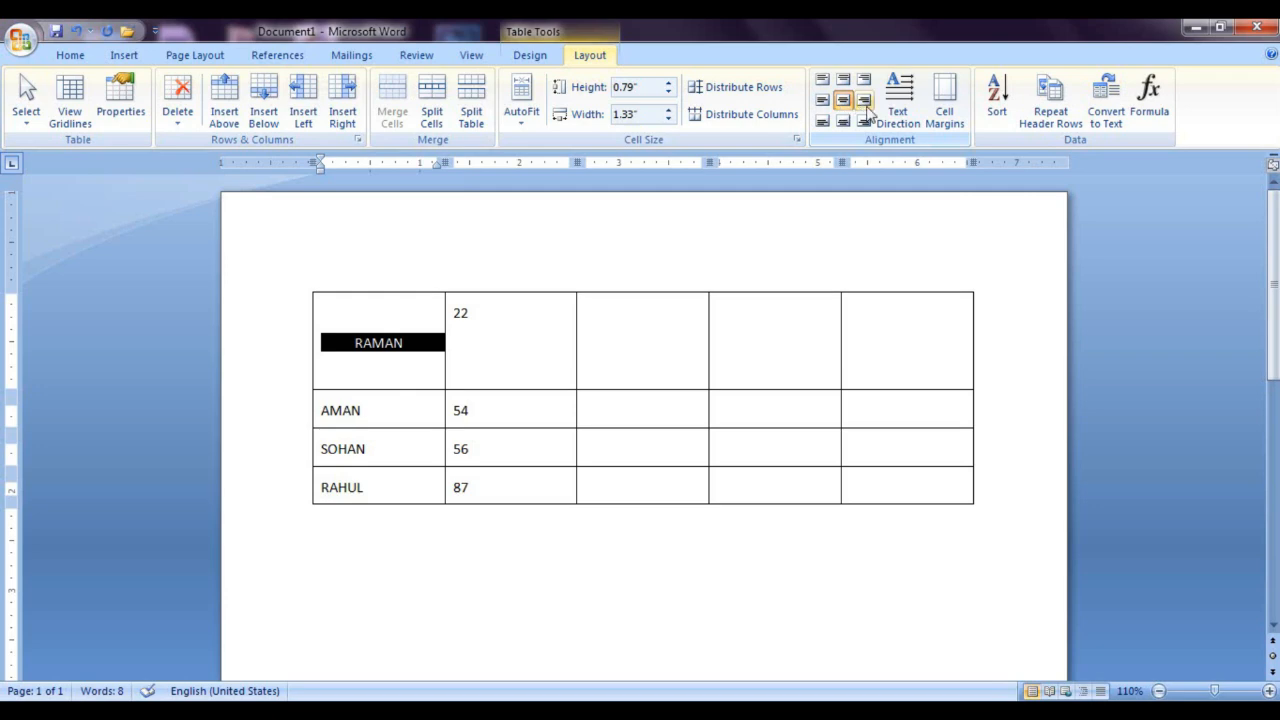
pyautogui.click(863, 100)
pyautogui.click(825, 121)
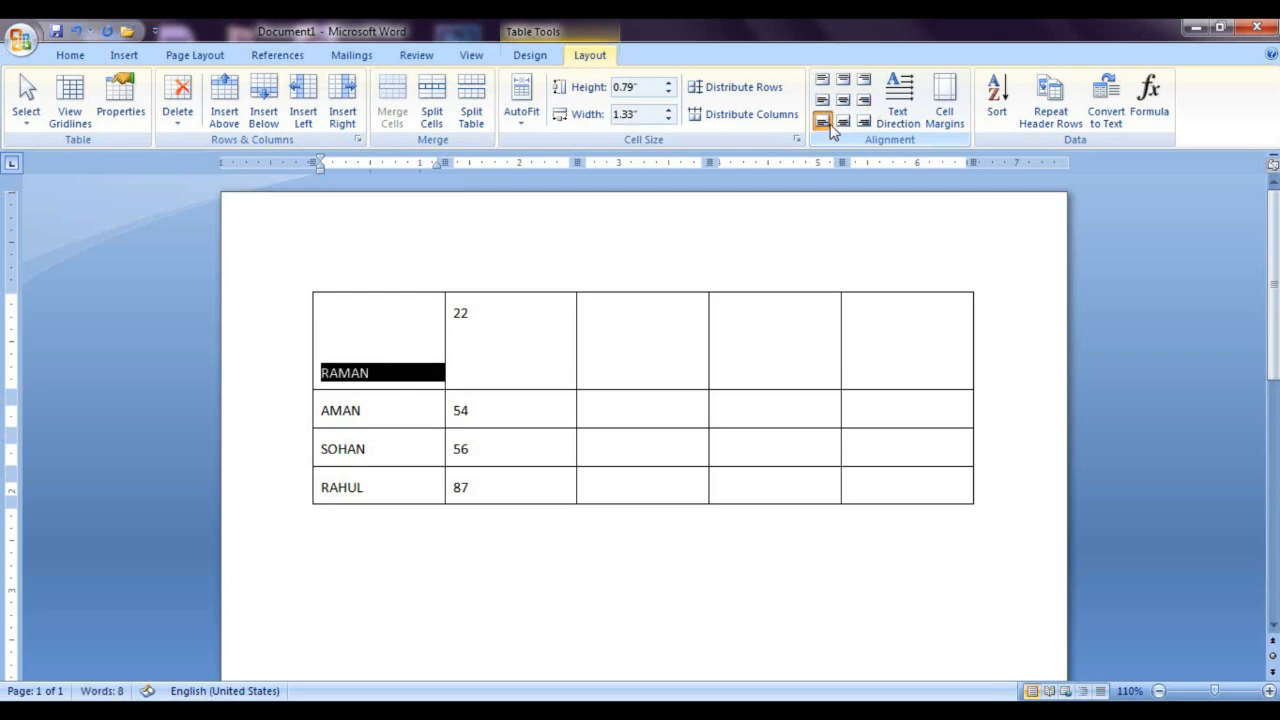
pyautogui.click(844, 121)
pyautogui.click(864, 121)
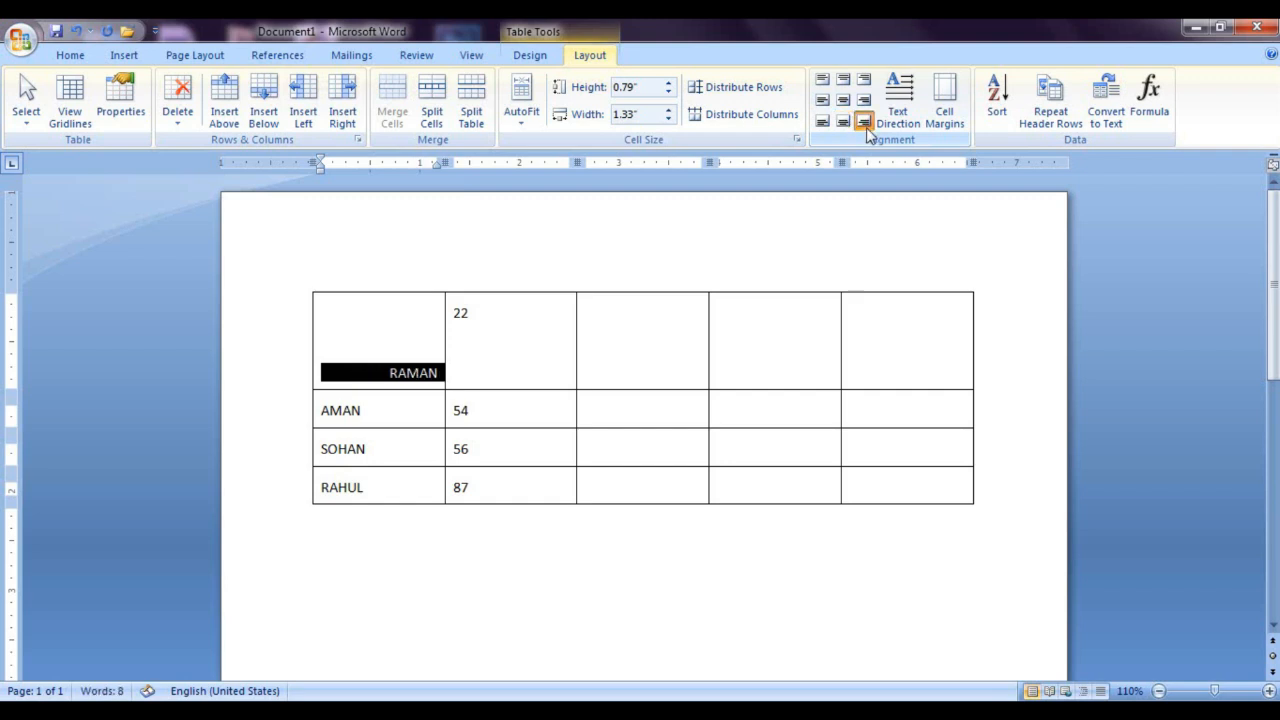
# Step: Step the first cell's alignment back through the bottom, middle and top positions to Align Top Left
pyautogui.click(843, 121)
pyautogui.click(822, 121)
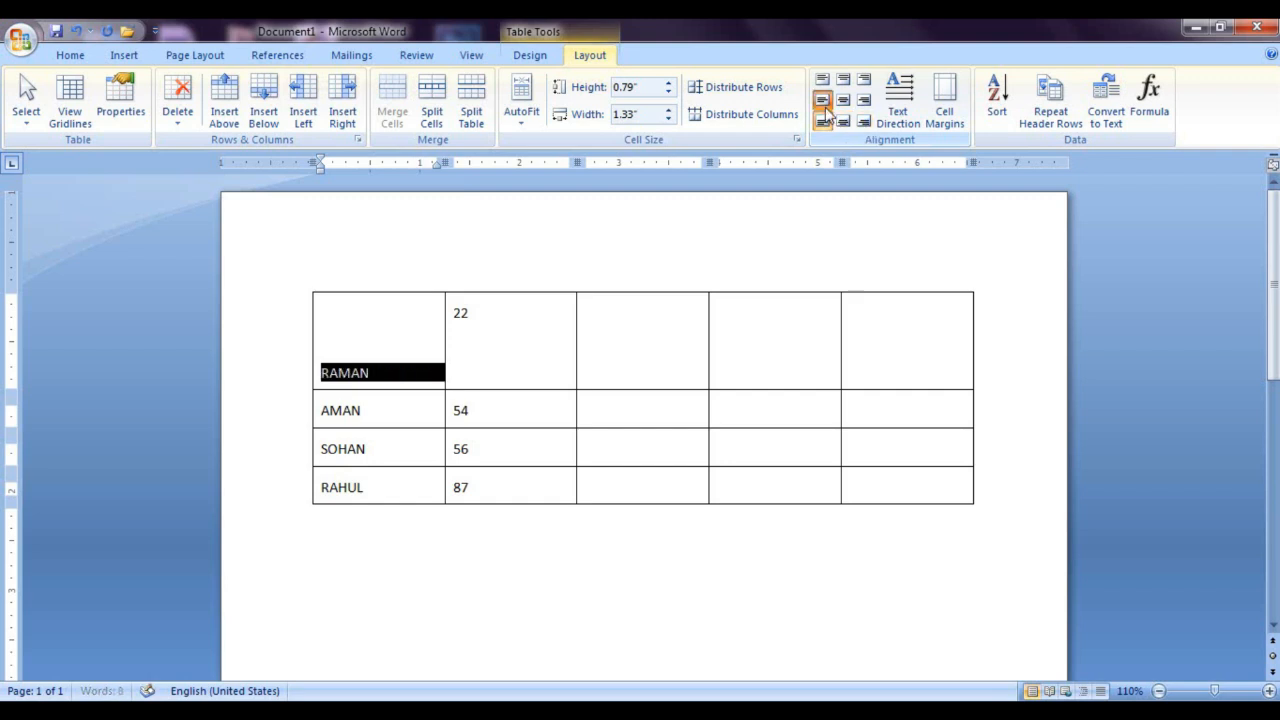
pyautogui.click(822, 100)
pyautogui.click(843, 100)
pyautogui.click(864, 100)
pyautogui.click(864, 79)
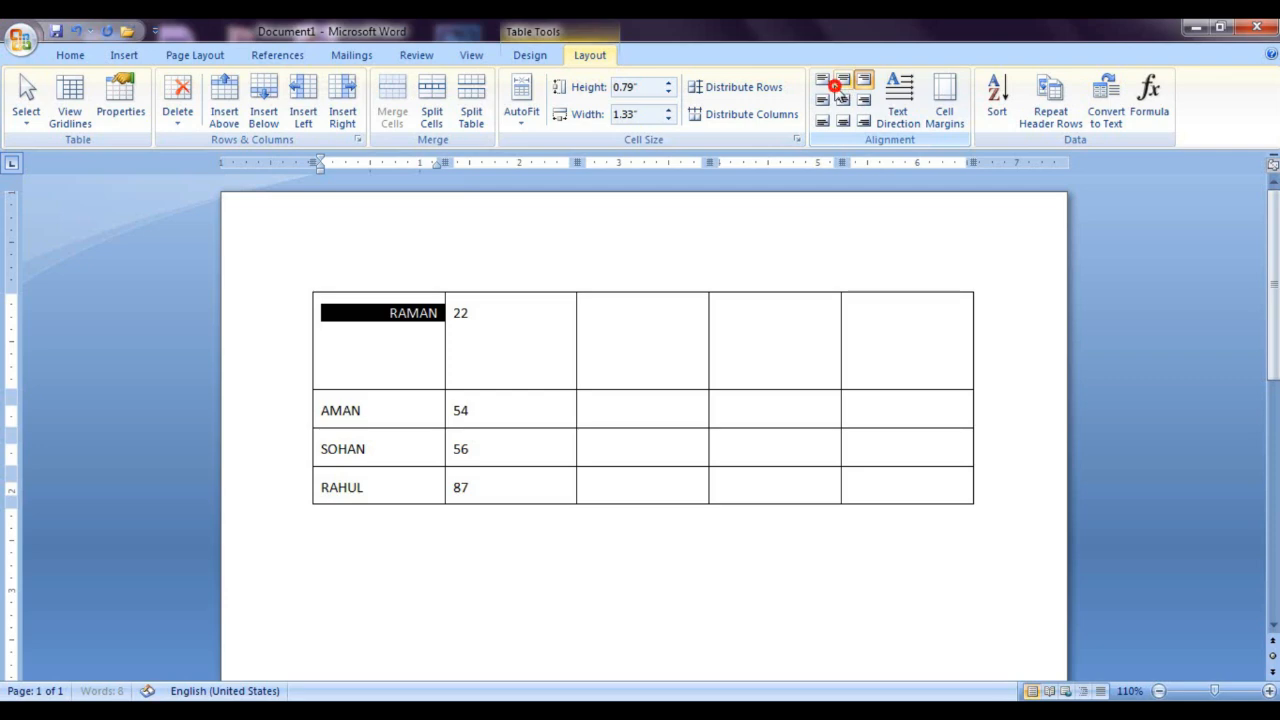
pyautogui.click(843, 79)
pyautogui.click(822, 79)
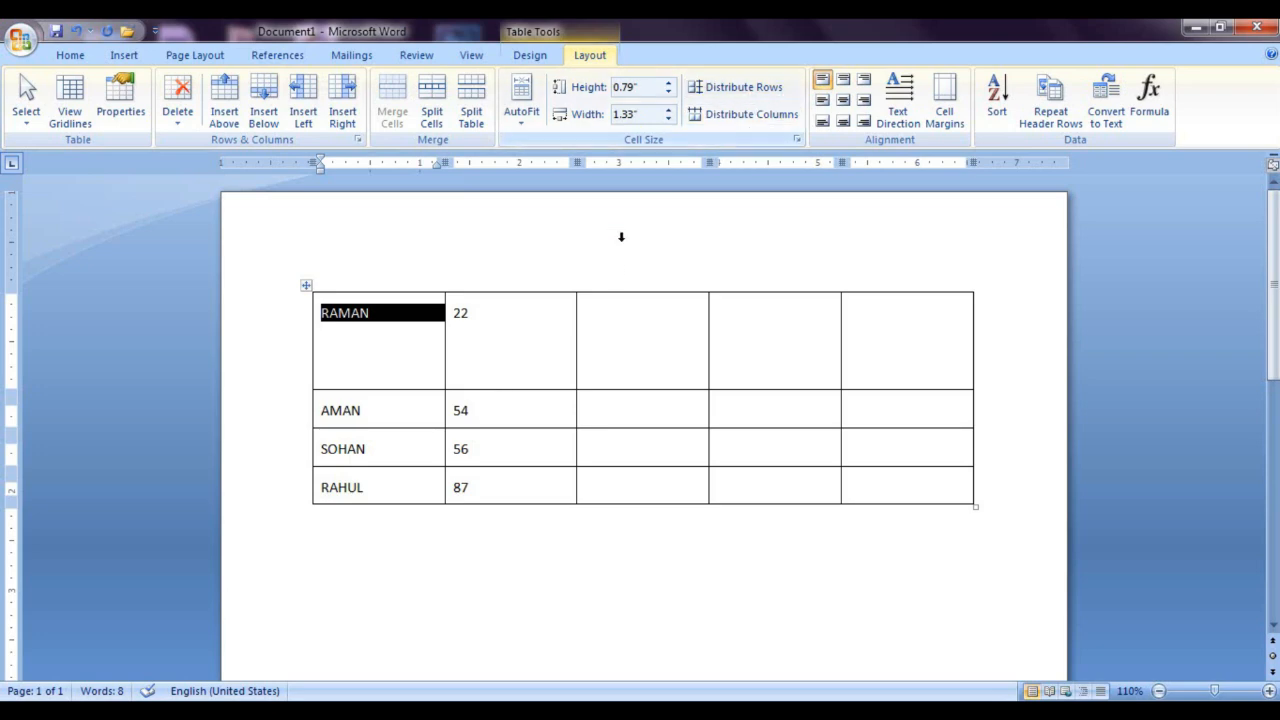
pyautogui.click(719, 446)
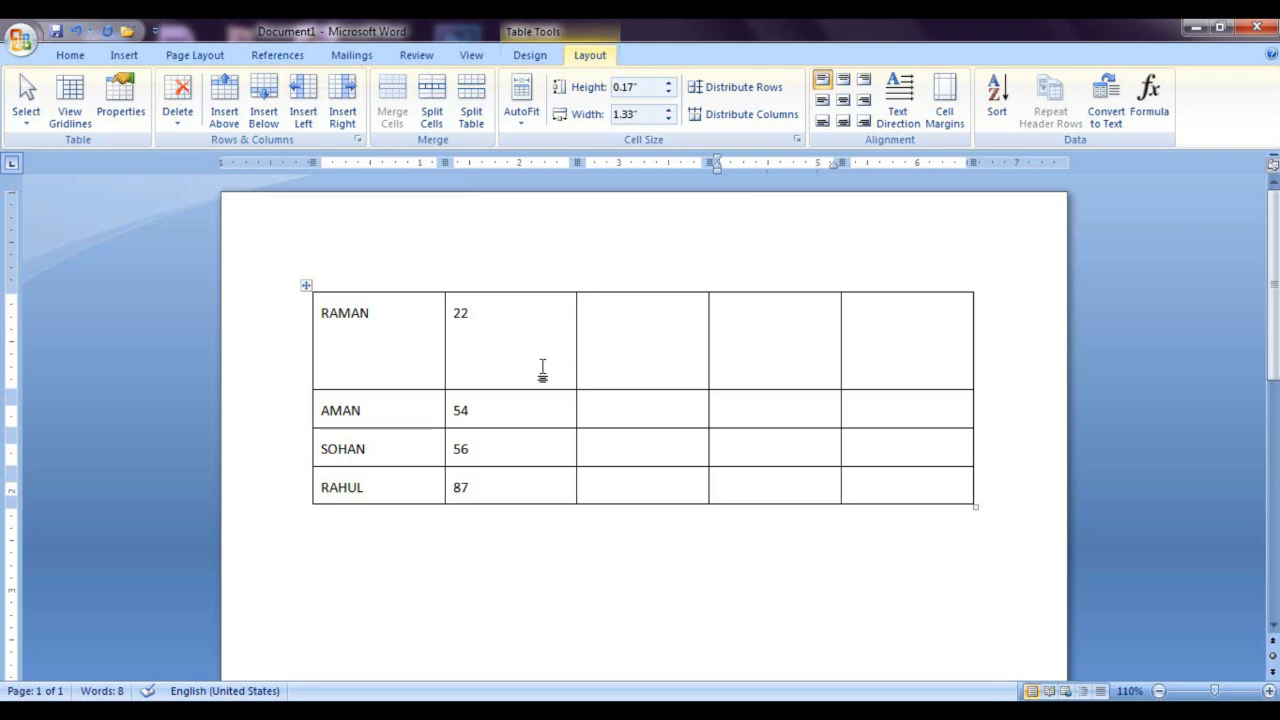
# Step: Distribute all the table's rows to an equal height
pyautogui.click(306, 287)
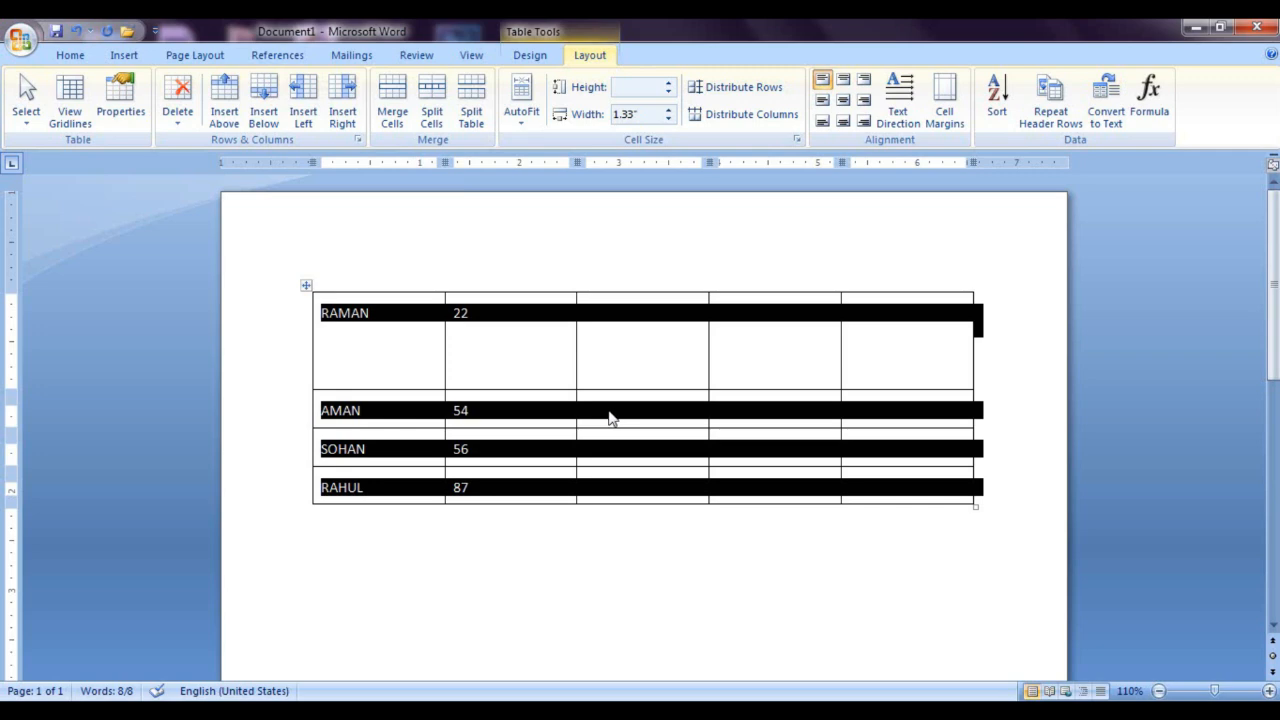
pyautogui.click(730, 87)
pyautogui.click(695, 545)
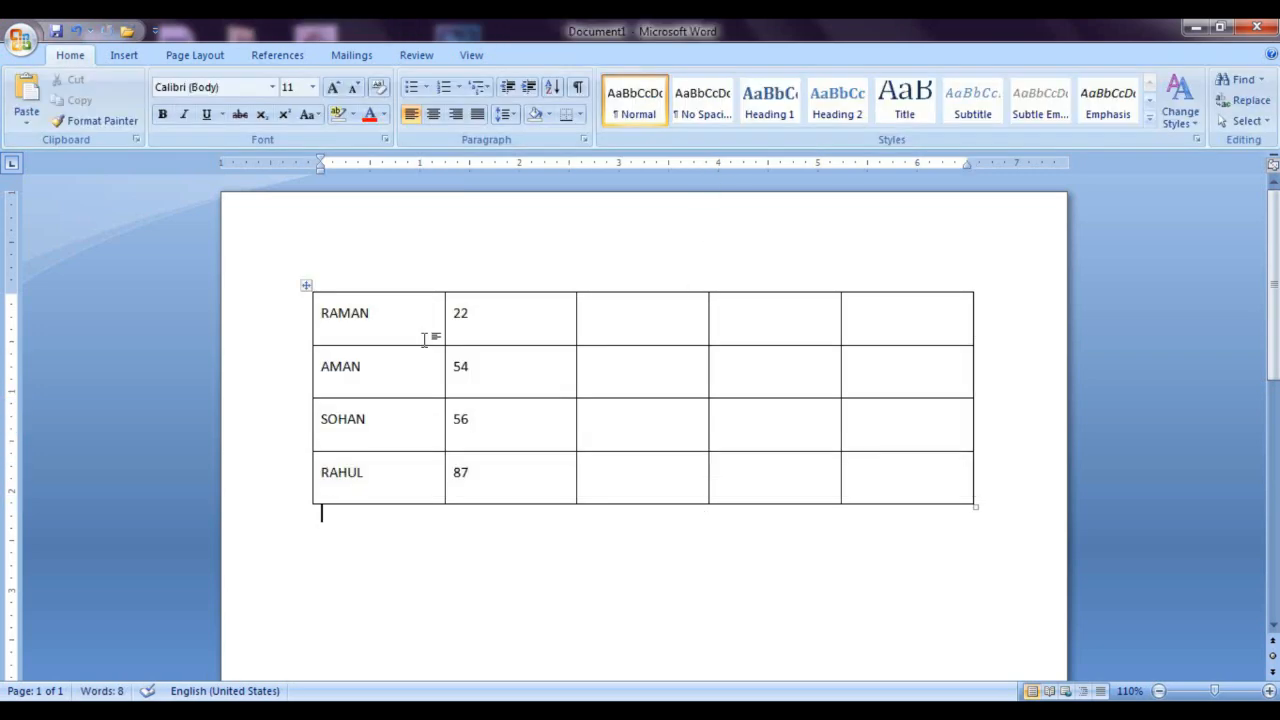
# Step: Narrow the second column to fit its numbers closely, and reduce the third column's width to about 0.94"
pyautogui.click(606, 363)
pyautogui.moveTo(577, 312); pyautogui.dragTo(482, 315)
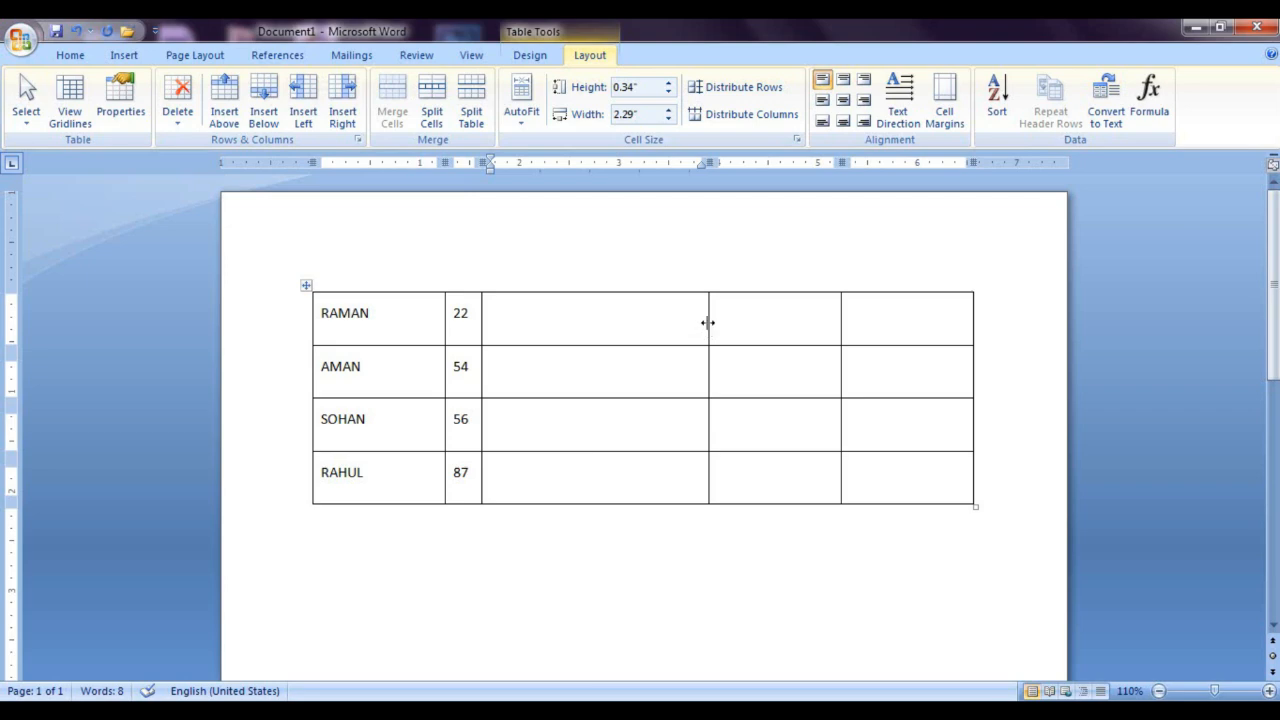
pyautogui.moveTo(708, 322); pyautogui.dragTo(575, 340)
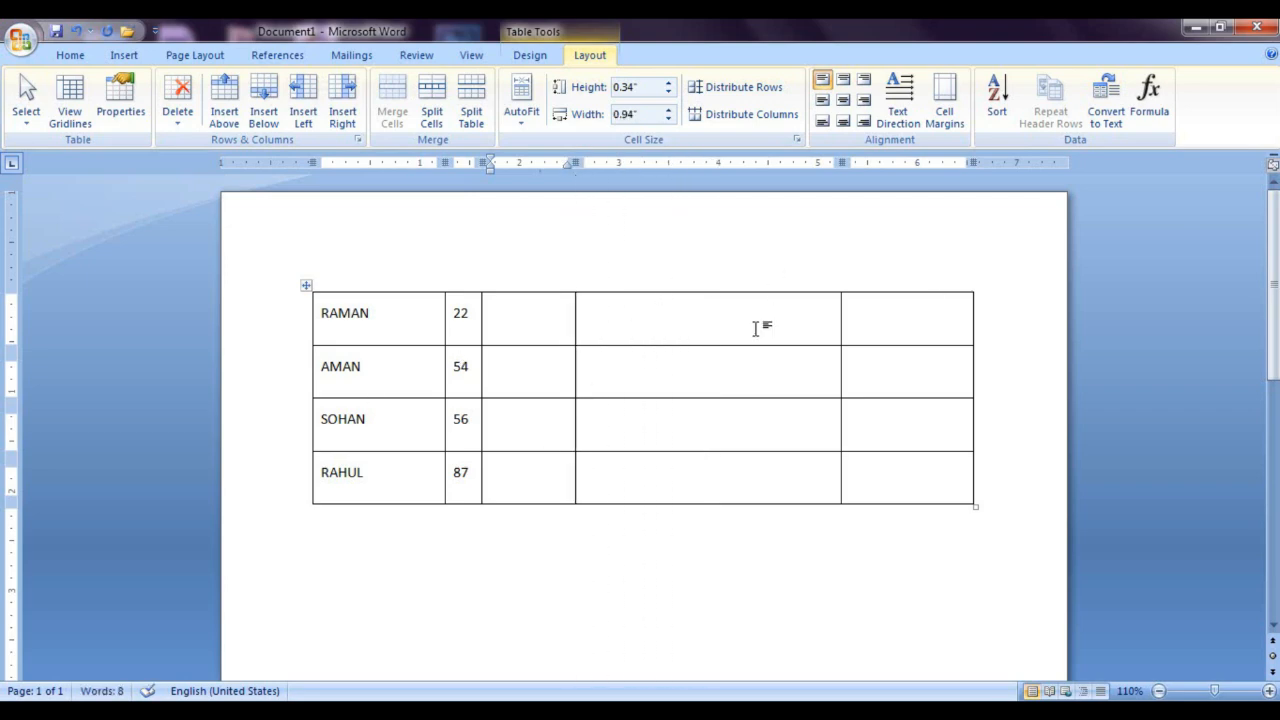
# Step: Distribute all the table's columns to an equal width
pyautogui.click(306, 286)
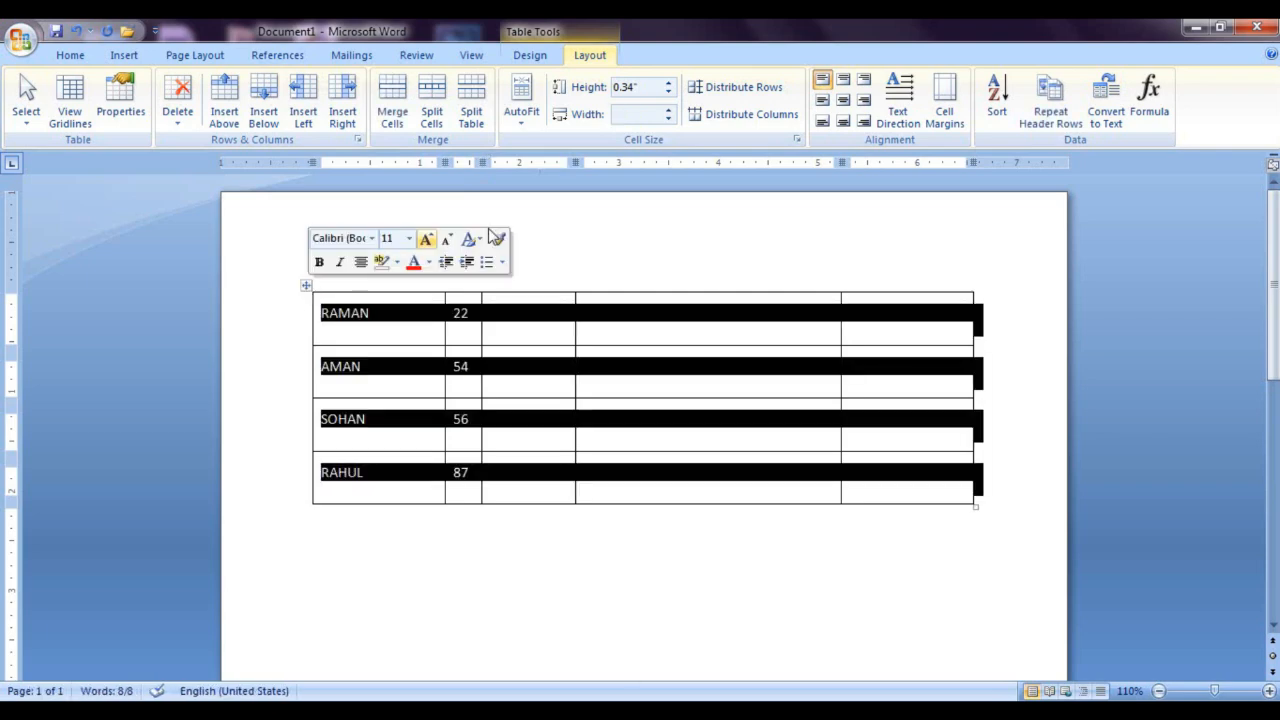
pyautogui.click(732, 114)
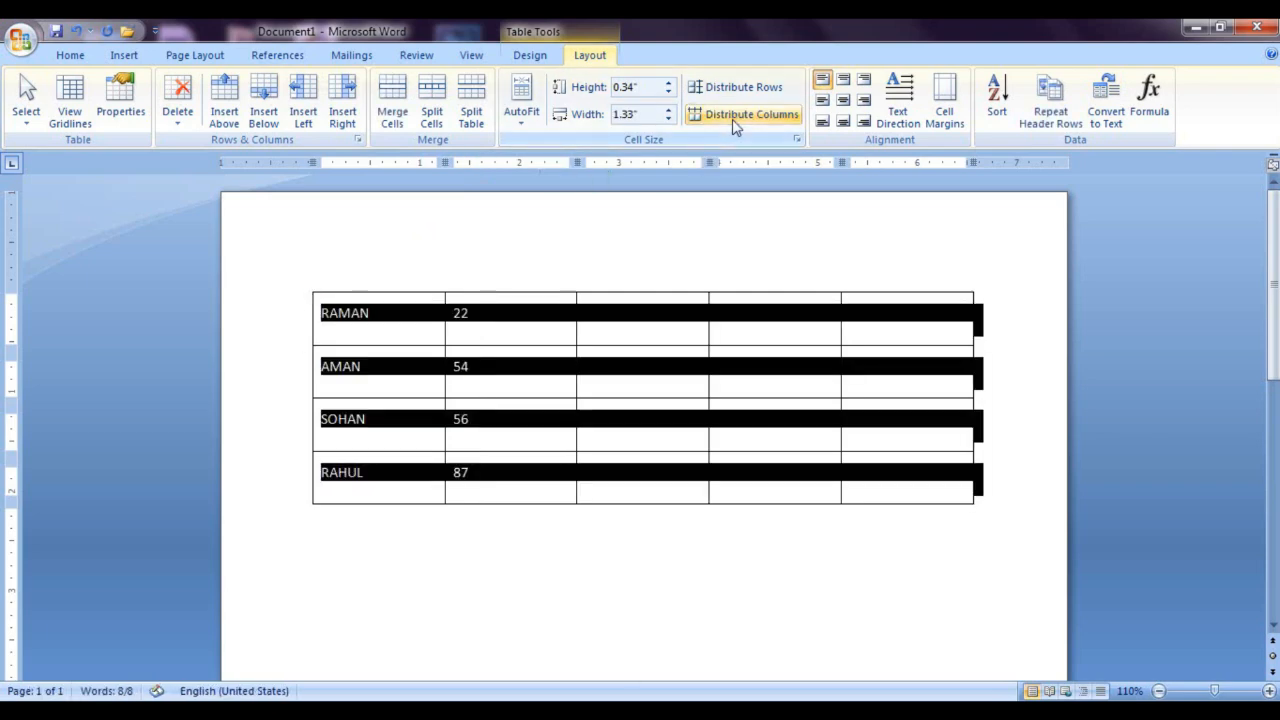
# Step: Set the height of the table's last row to 1.3"
pyautogui.click(685, 483)
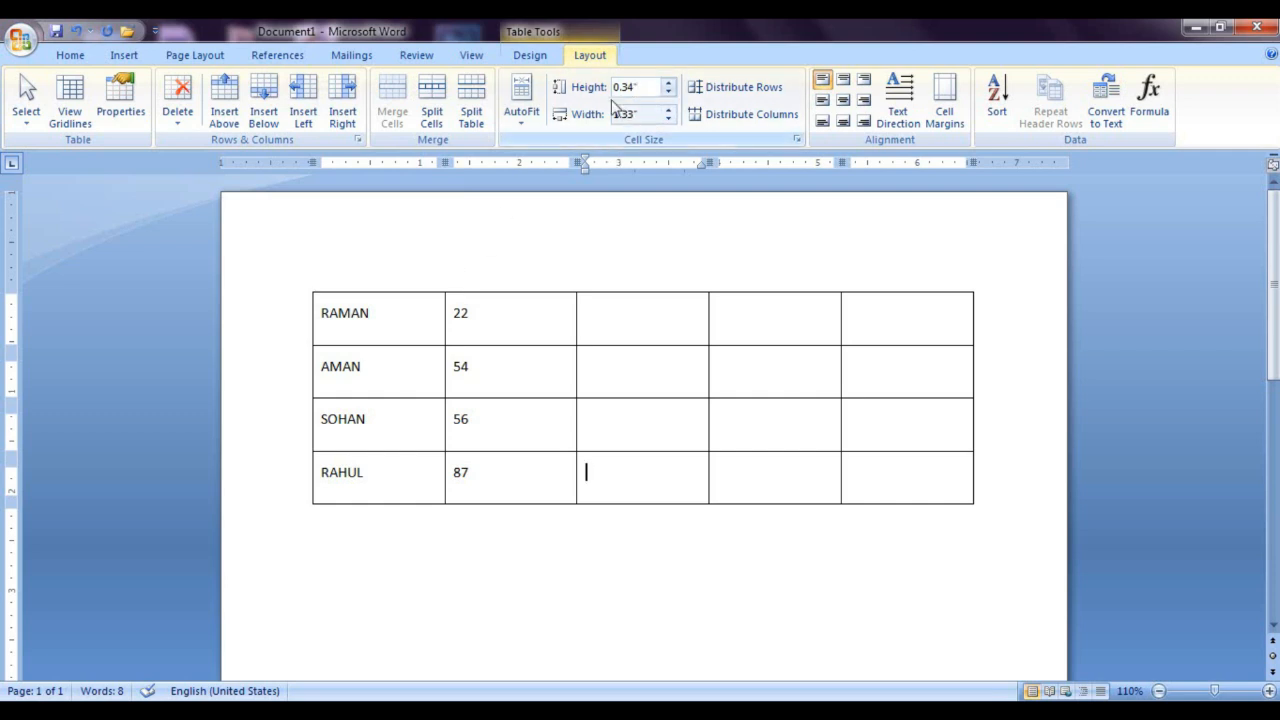
pyautogui.click(669, 87)
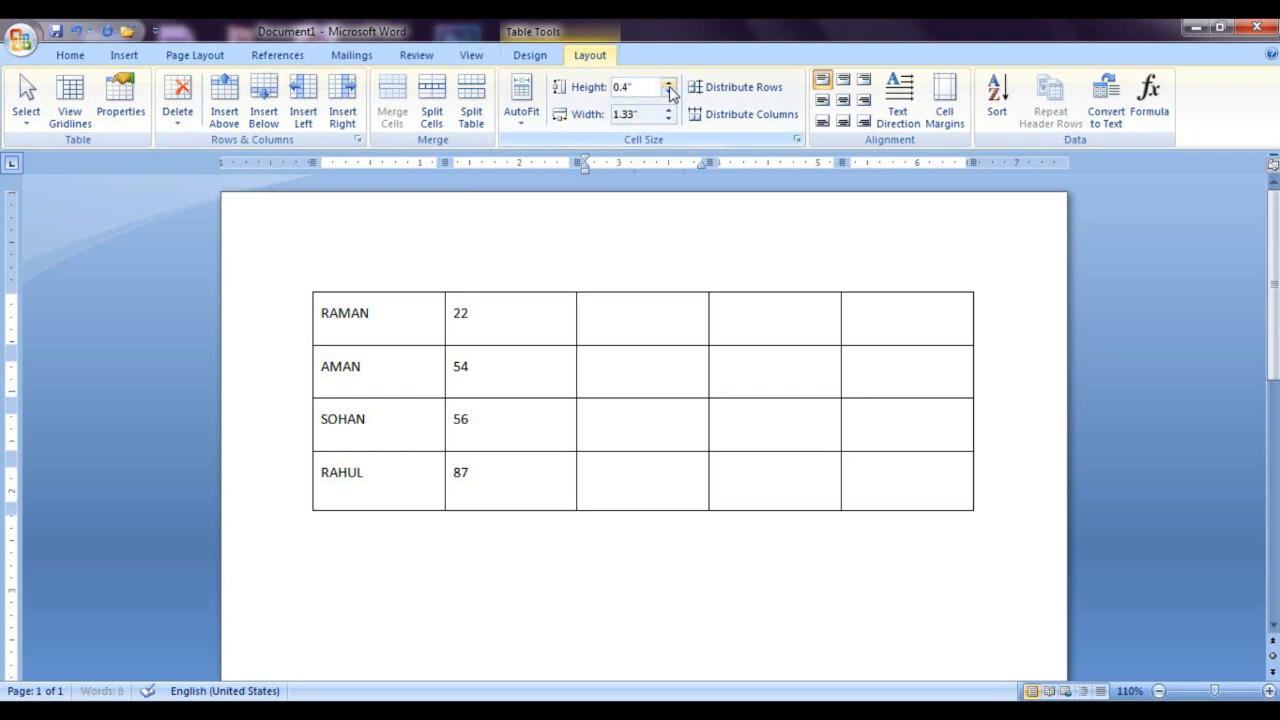
pyautogui.click(669, 87)
pyautogui.click(669, 87)
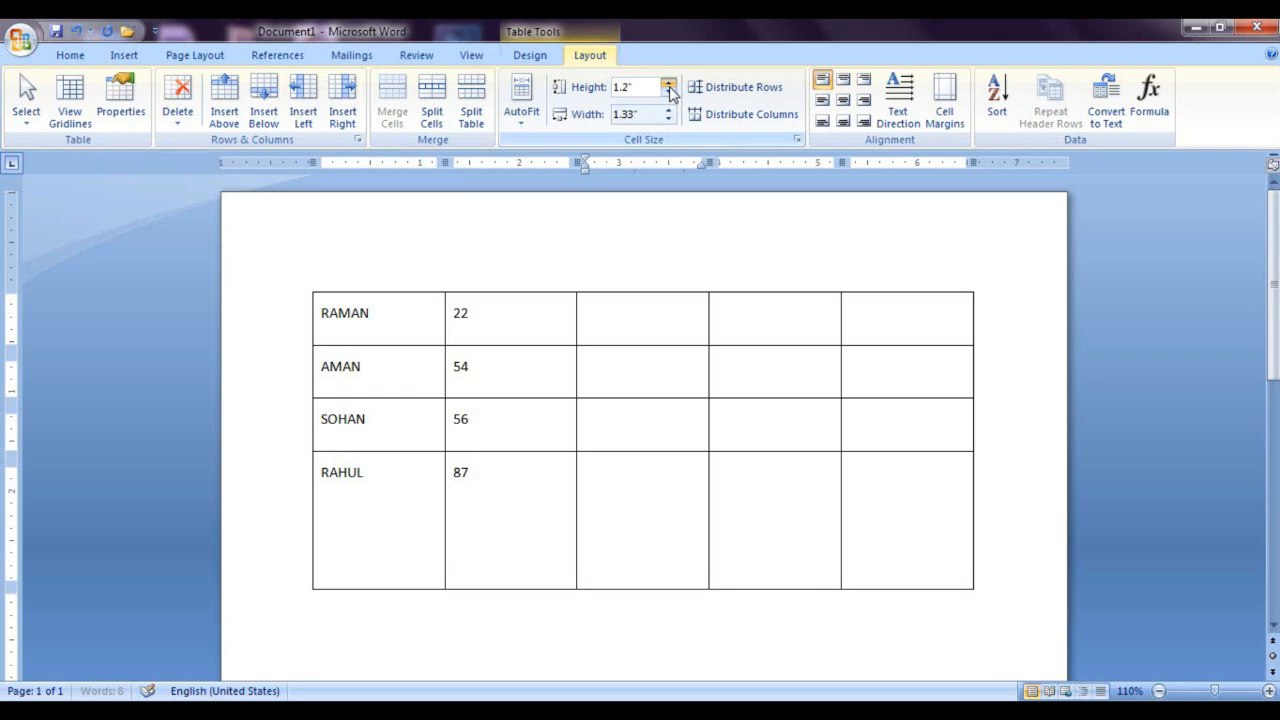
pyautogui.click(669, 87)
pyautogui.click(669, 87)
pyautogui.click(669, 87)
pyautogui.click(669, 93)
# Step: Reduce the height of the table's last row to 0.7" and view the default cell margin settings without changing them
pyautogui.click(669, 93)
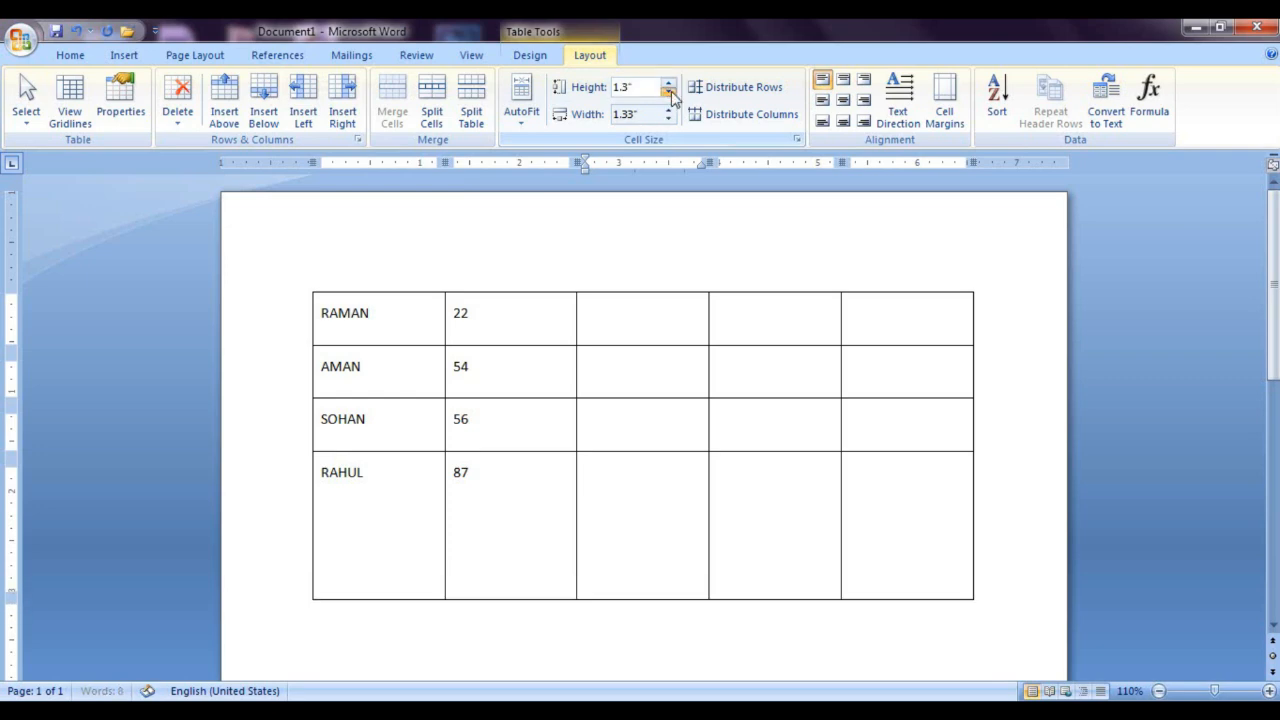
pyautogui.click(669, 93)
pyautogui.click(669, 93)
pyautogui.click(669, 93)
pyautogui.click(669, 93)
pyautogui.click(669, 93)
pyautogui.click(669, 93)
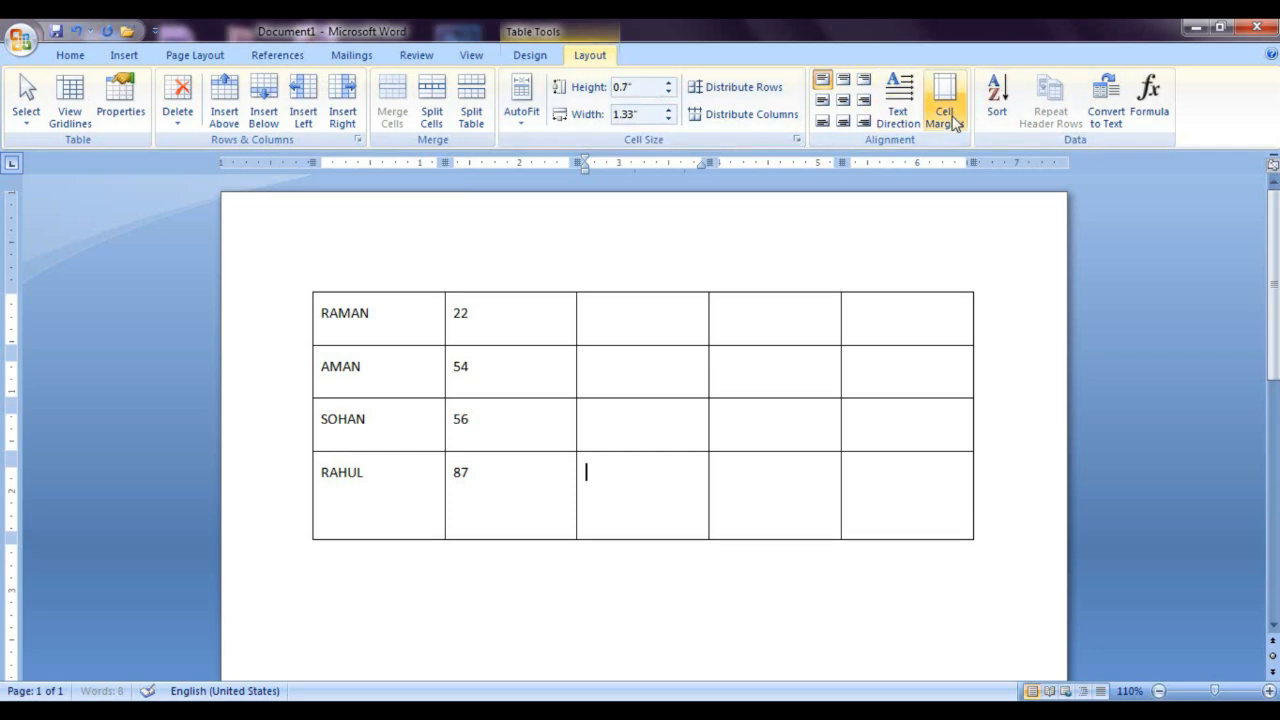
pyautogui.click(948, 120)
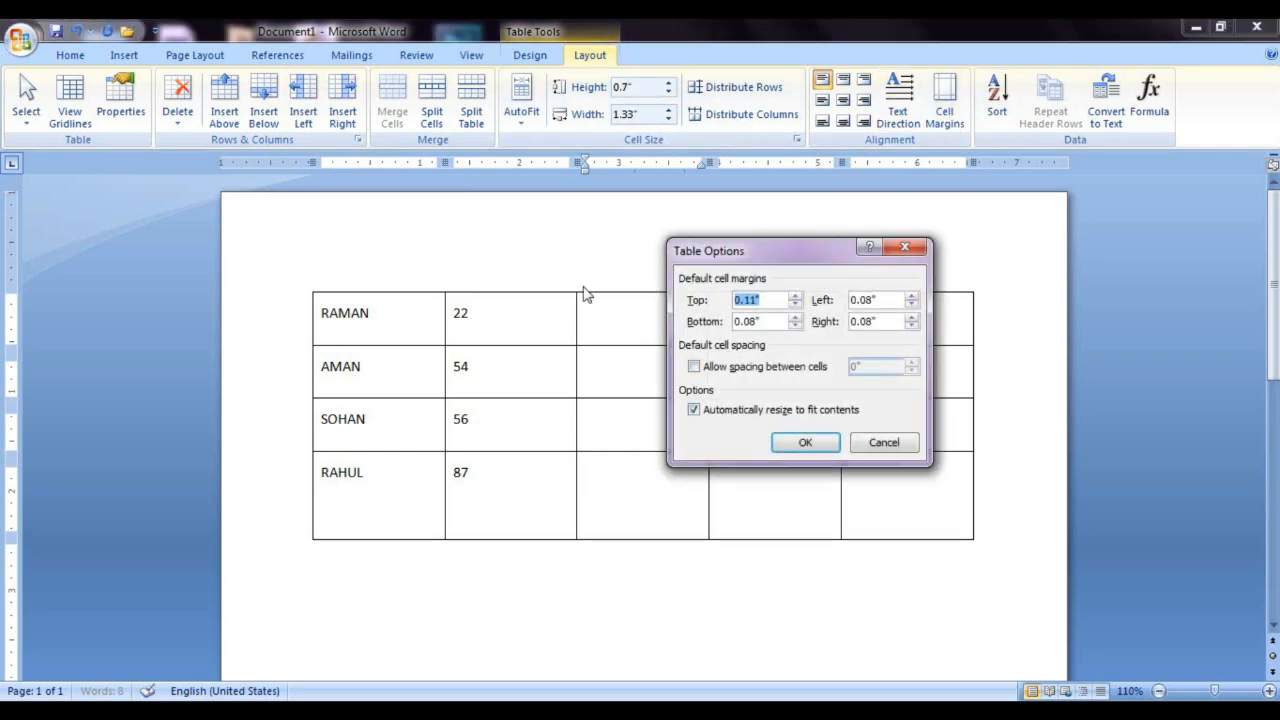
pyautogui.click(904, 247)
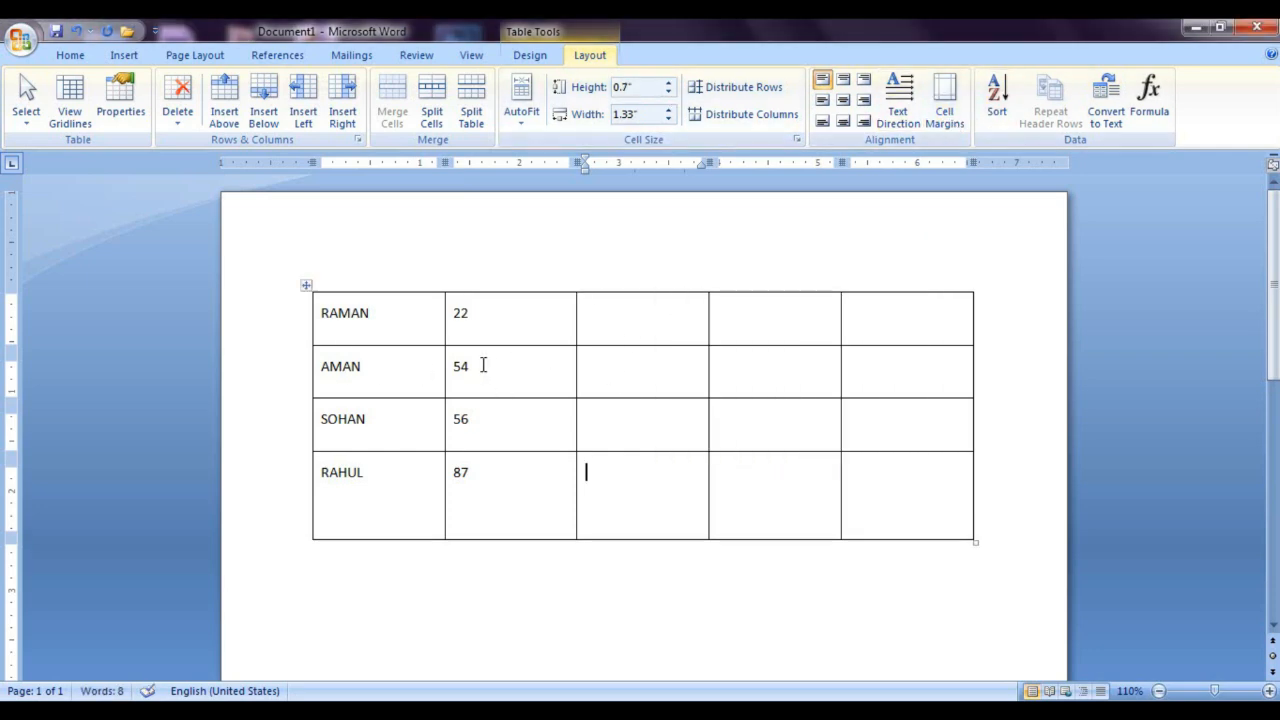
# Step: Increase the height of the table's second row to 1.3"
pyautogui.click(483, 365)
pyautogui.click(668, 81)
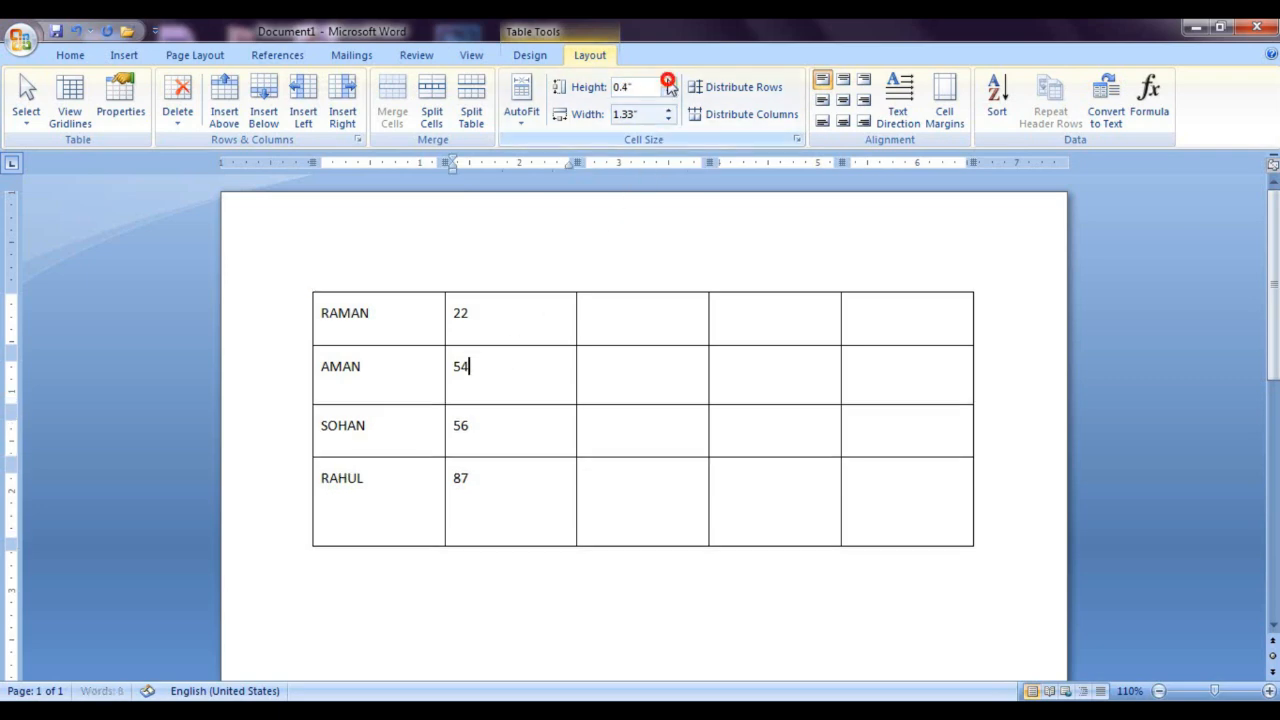
pyautogui.click(668, 82)
pyautogui.click(668, 82)
pyautogui.click(668, 82)
pyautogui.click(668, 82)
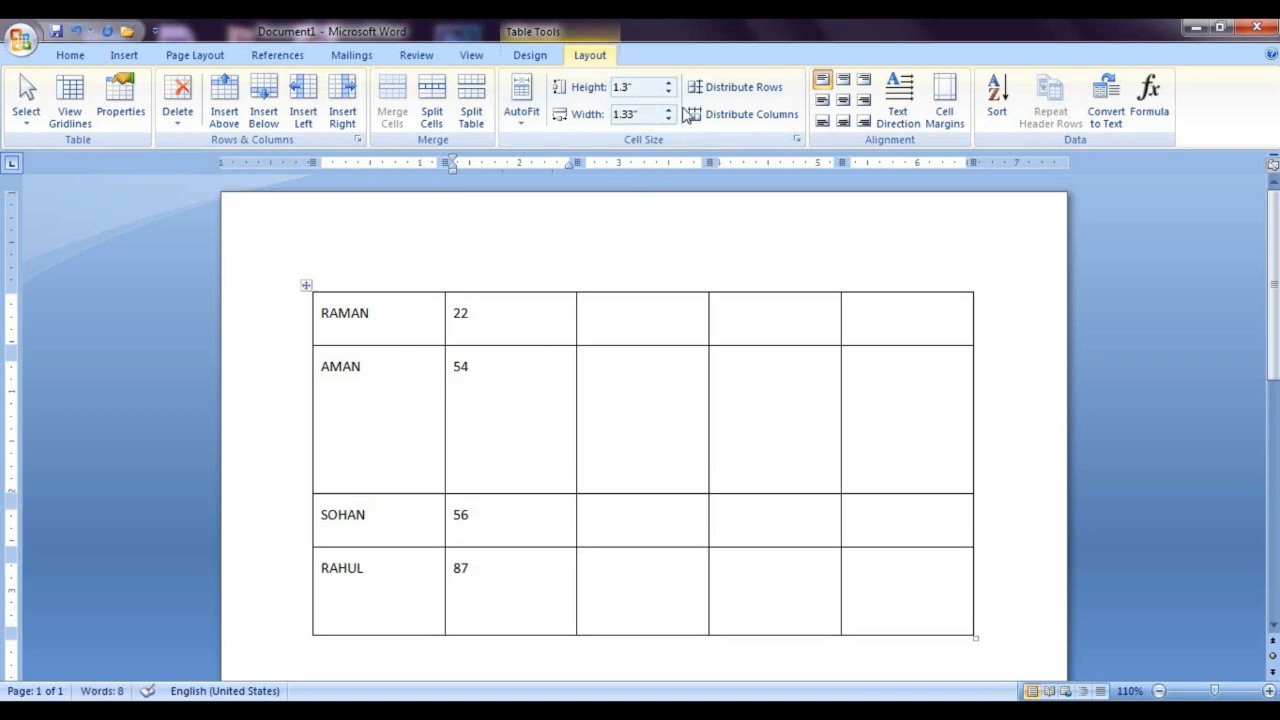
# Step: Try a wider second column at 1.9", and set its width to 0.9"
pyautogui.click(668, 110)
pyautogui.click(668, 110)
pyautogui.click(668, 110)
pyautogui.click(668, 110)
pyautogui.click(668, 110)
pyautogui.click(668, 110)
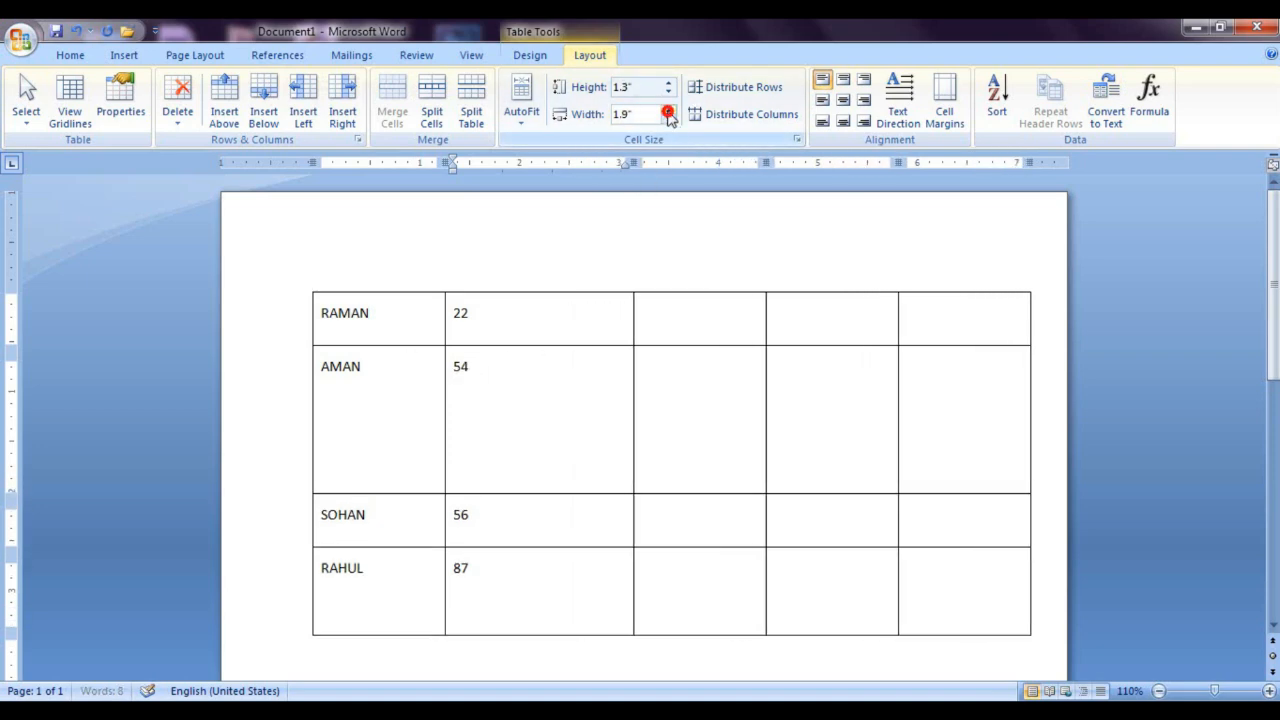
pyautogui.click(668, 110)
pyautogui.click(668, 110)
pyautogui.click(668, 110)
pyautogui.click(668, 119)
pyautogui.click(668, 119)
pyautogui.click(668, 119)
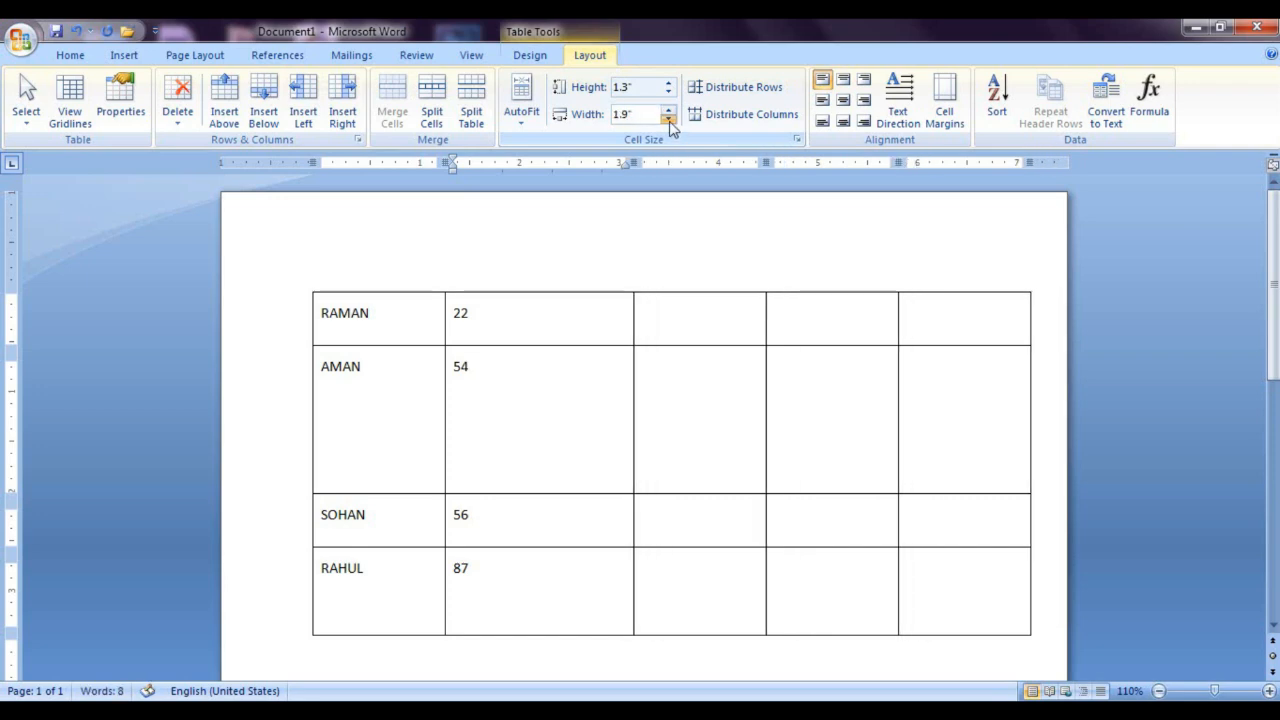
pyautogui.click(668, 119)
pyautogui.click(668, 119)
pyautogui.click(668, 119)
pyautogui.click(668, 119)
pyautogui.click(668, 119)
pyautogui.click(668, 119)
pyautogui.click(668, 119)
pyautogui.click(668, 119)
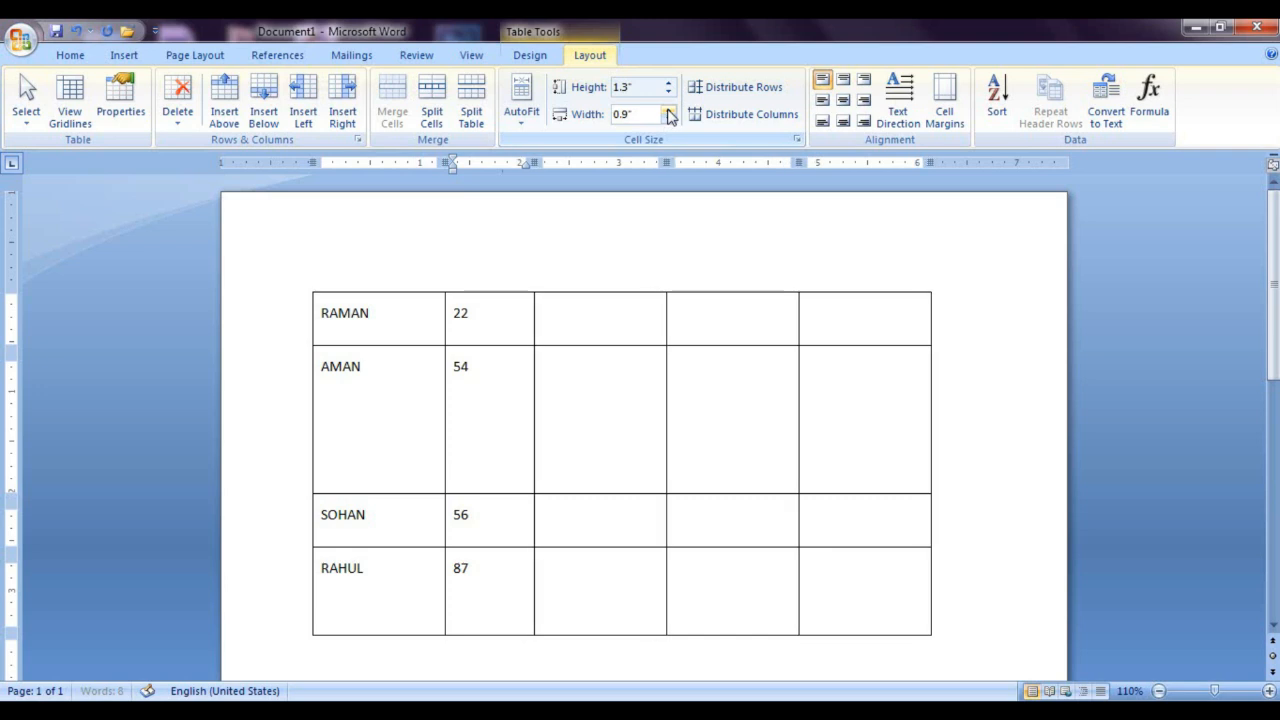
pyautogui.click(668, 110)
pyautogui.click(668, 110)
pyautogui.click(669, 119)
pyautogui.click(669, 119)
# Step: Reduce the height of the table's second row to 0.3"
pyautogui.click(670, 92)
pyautogui.click(670, 92)
pyautogui.click(670, 92)
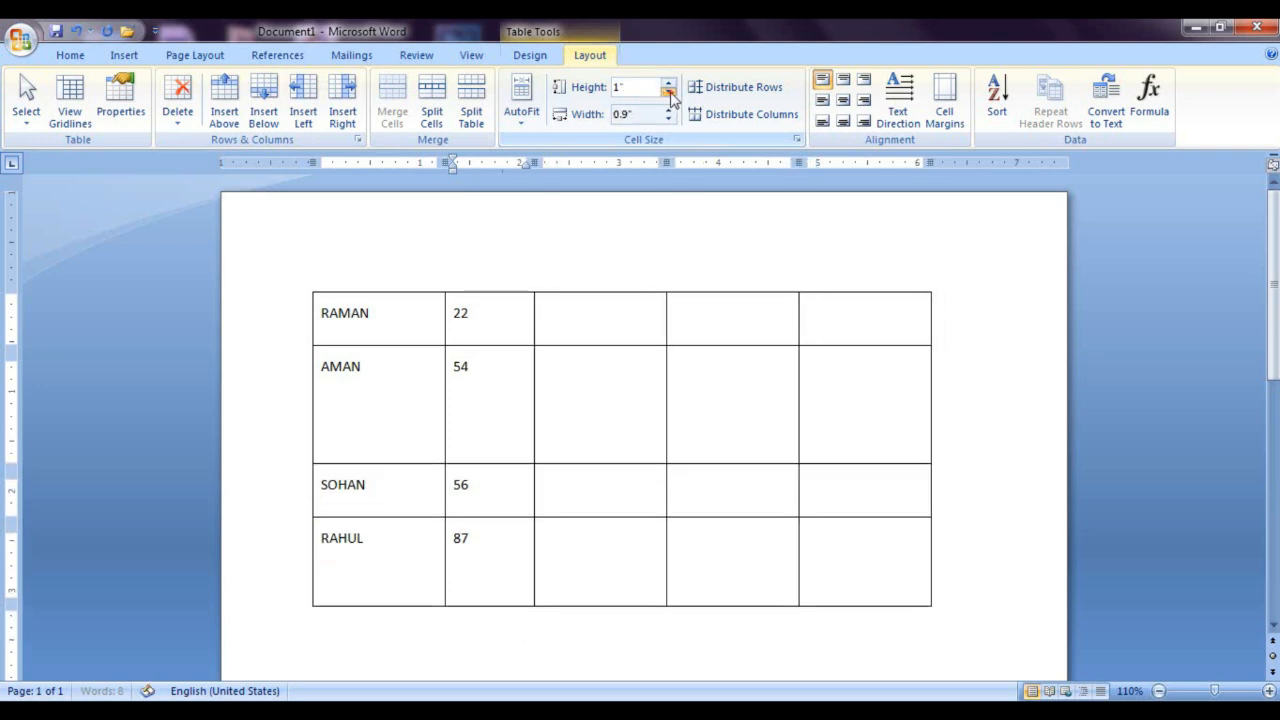
pyautogui.click(670, 92)
pyautogui.click(670, 92)
pyautogui.click(670, 92)
pyautogui.click(670, 92)
pyautogui.click(670, 92)
pyautogui.click(670, 92)
pyautogui.click(670, 92)
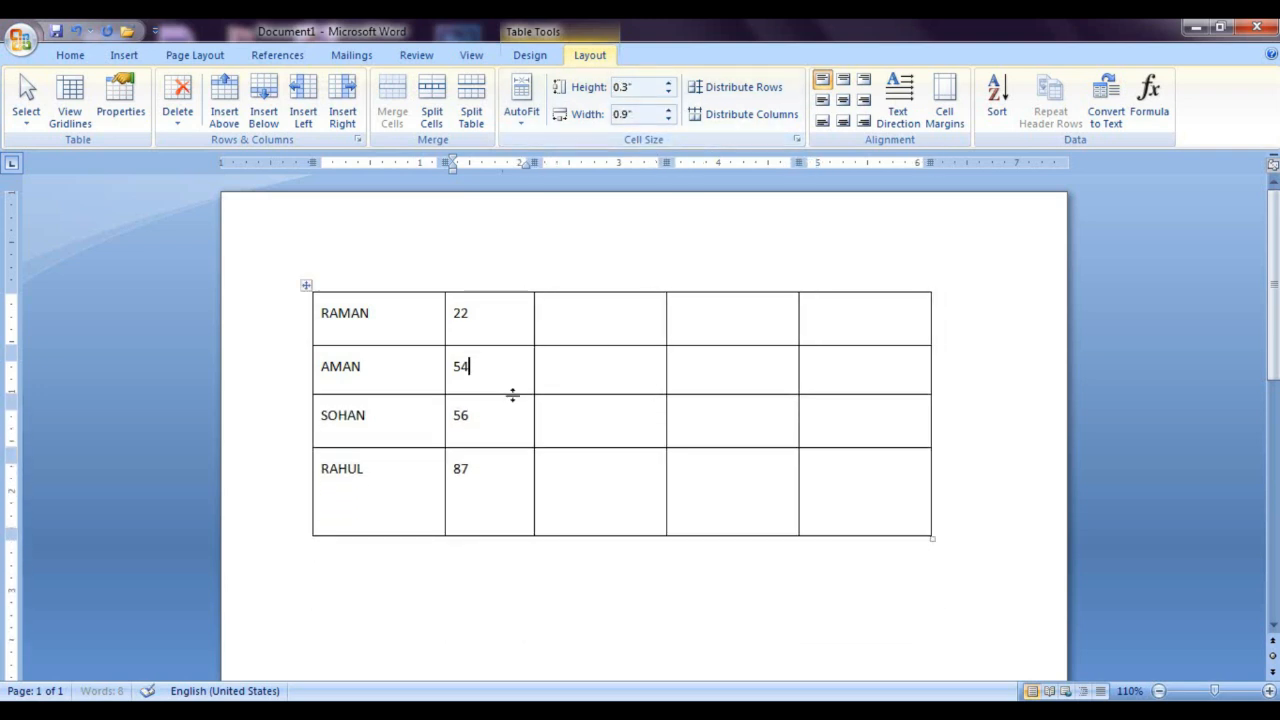
# Step: Select the whole table, try a row height of 0.7", and set all rows to 0.3"
pyautogui.click(307, 288)
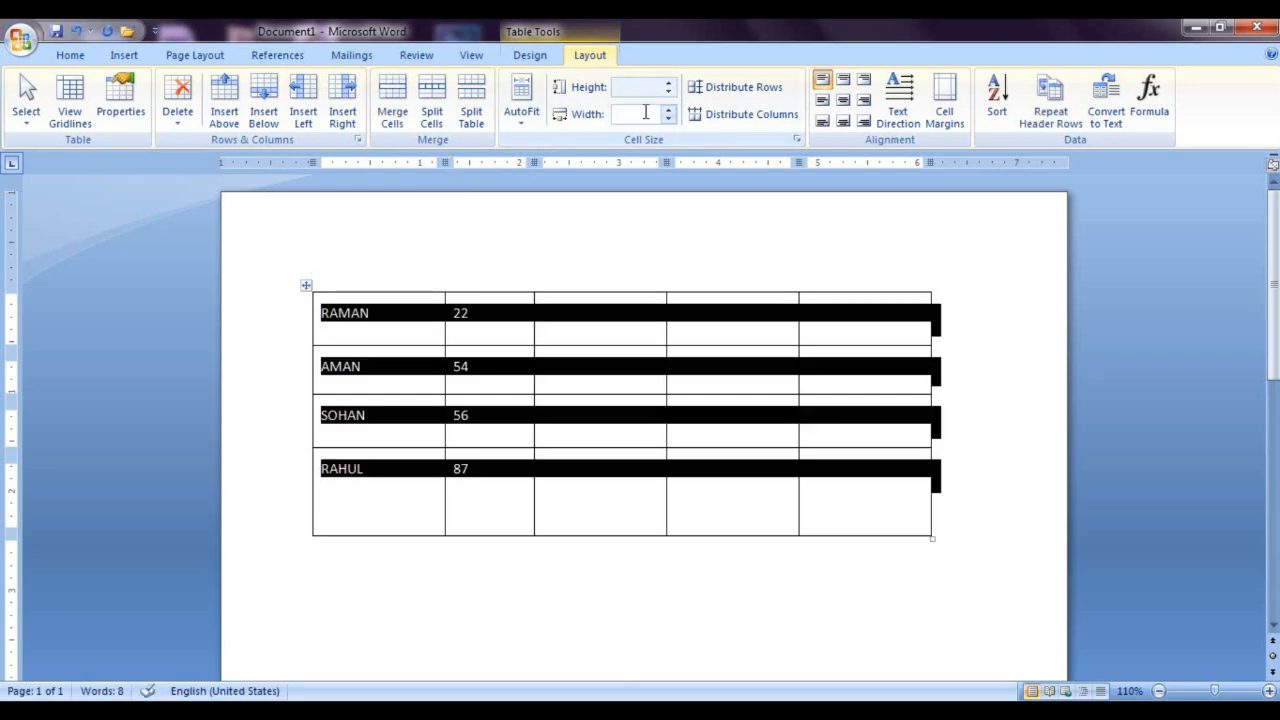
pyautogui.click(669, 89)
pyautogui.click(668, 84)
pyautogui.click(668, 84)
pyautogui.click(668, 84)
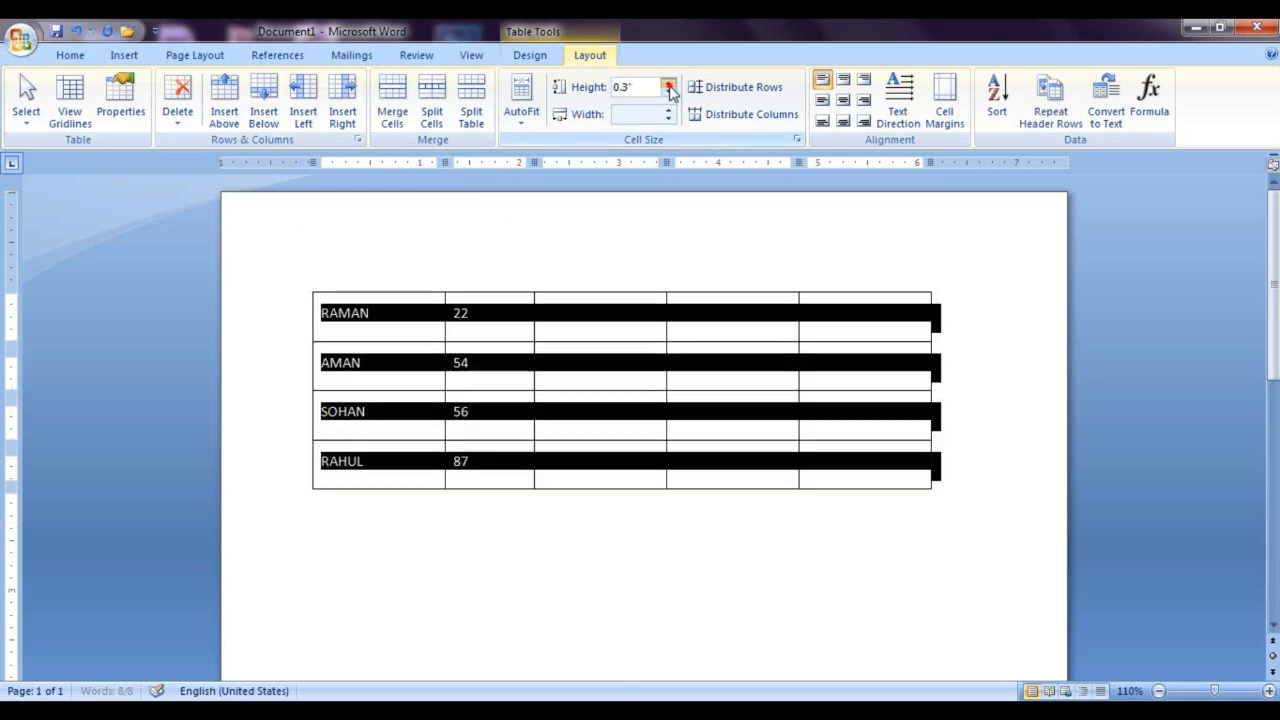
pyautogui.click(668, 84)
pyautogui.click(668, 84)
pyautogui.click(668, 84)
pyautogui.click(669, 84)
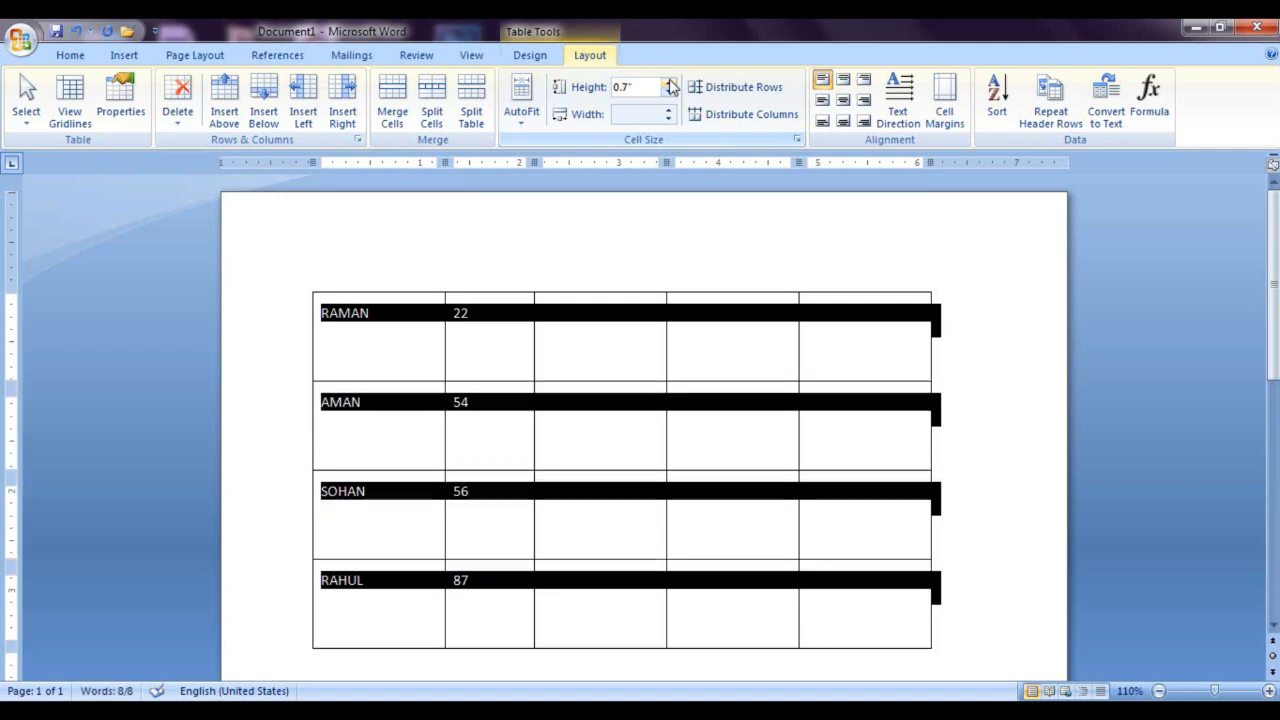
pyautogui.click(668, 94)
pyautogui.click(668, 94)
pyautogui.click(668, 94)
pyautogui.click(668, 94)
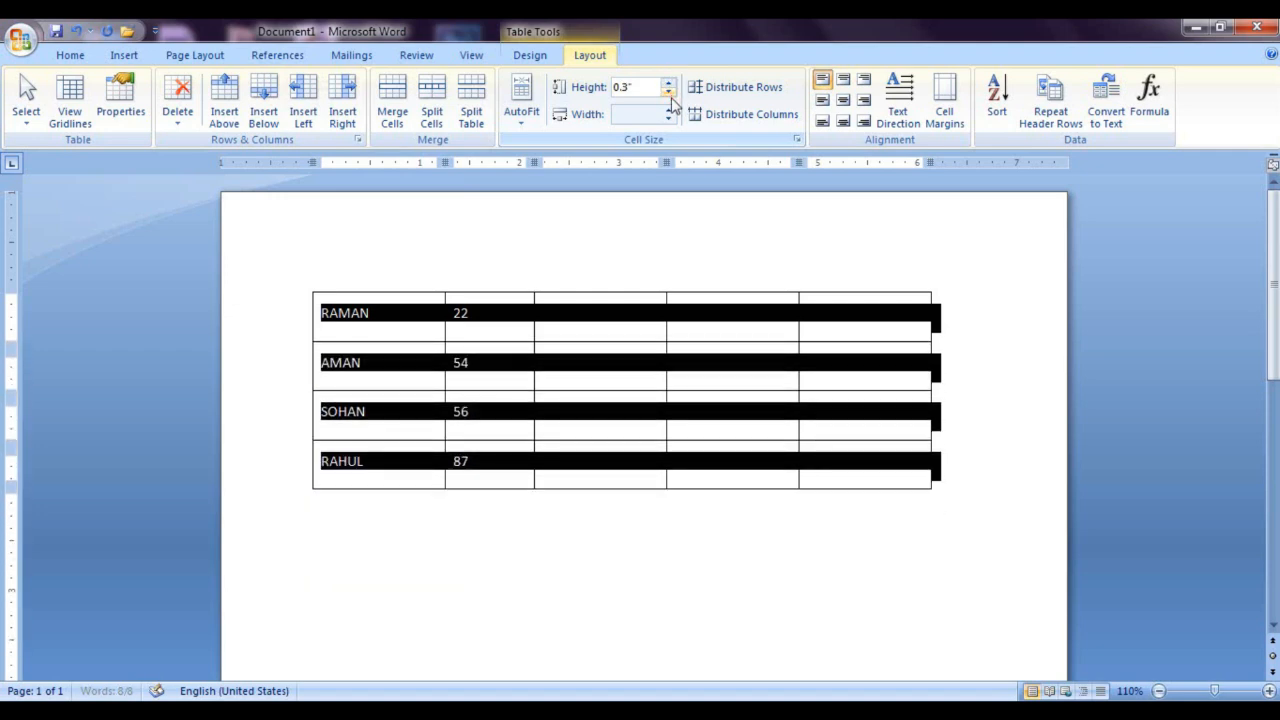
# Step: AutoFit the table to its contents, enter SFSDFGSDGD in the first row's third cell, and undo both changes
pyautogui.click(600, 428)
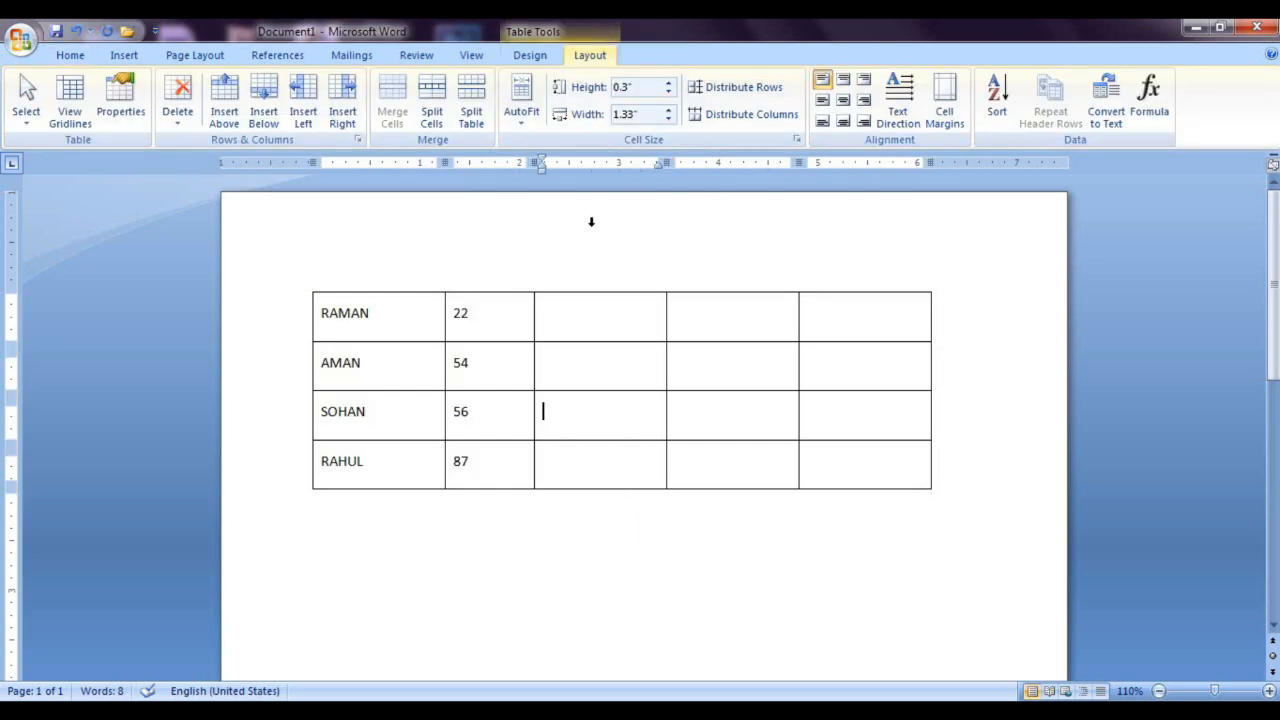
pyautogui.click(522, 118)
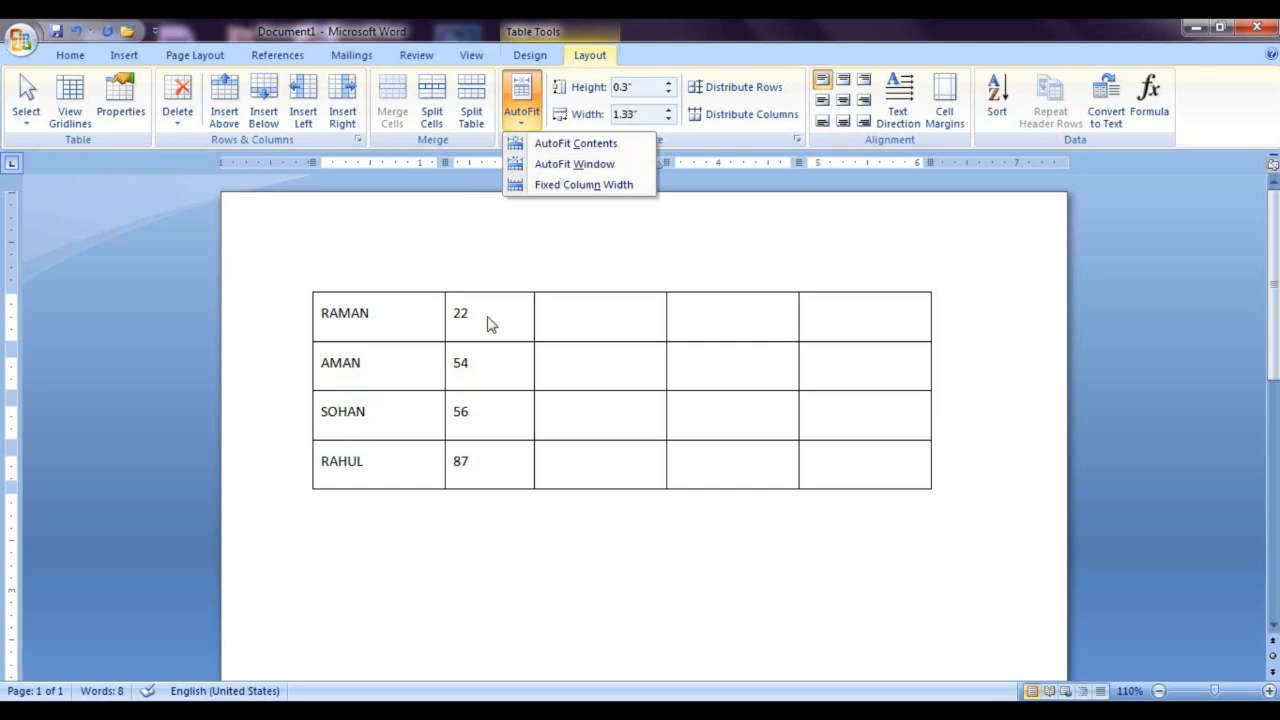
pyautogui.click(578, 148)
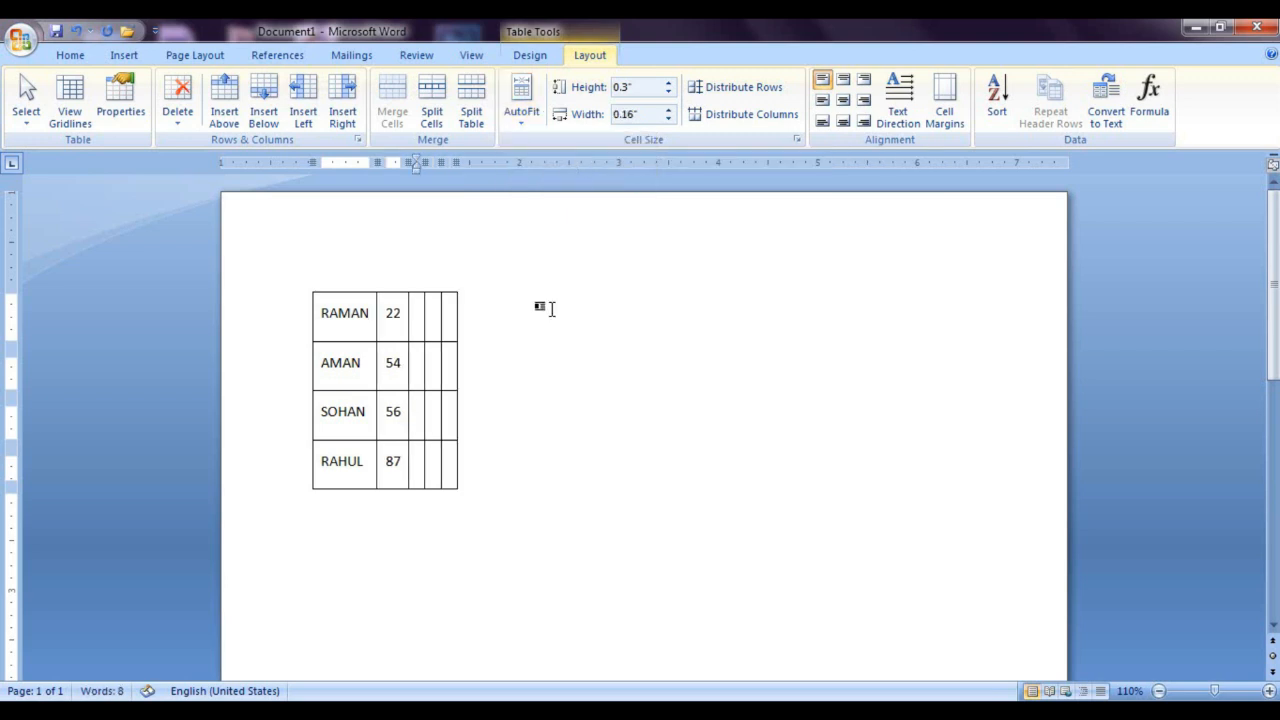
pyautogui.click(412, 317)
pyautogui.write('SFSDFGSDGD')
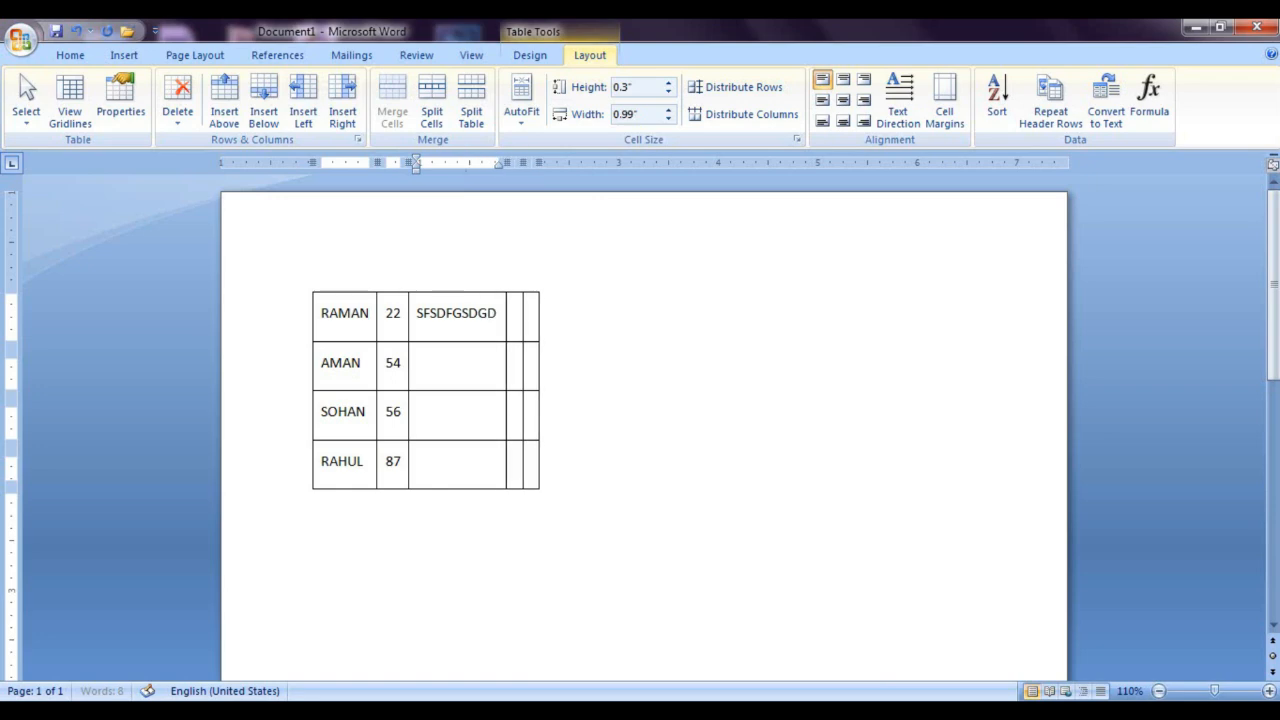
pyautogui.hotkey('ctrl', 'z')
pyautogui.hotkey('ctrl', 'z')
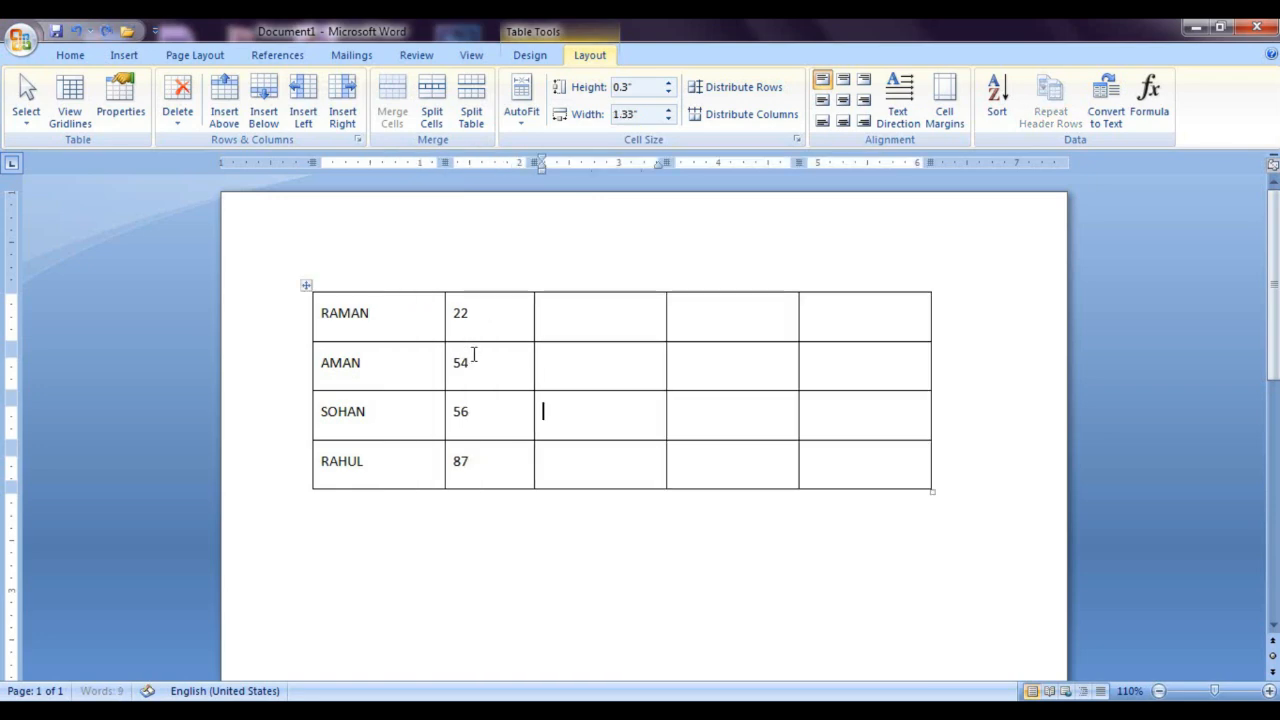
# Step: AutoFit the table to its contents, and stretch it across the page with AutoFit Window
pyautogui.click(515, 130)
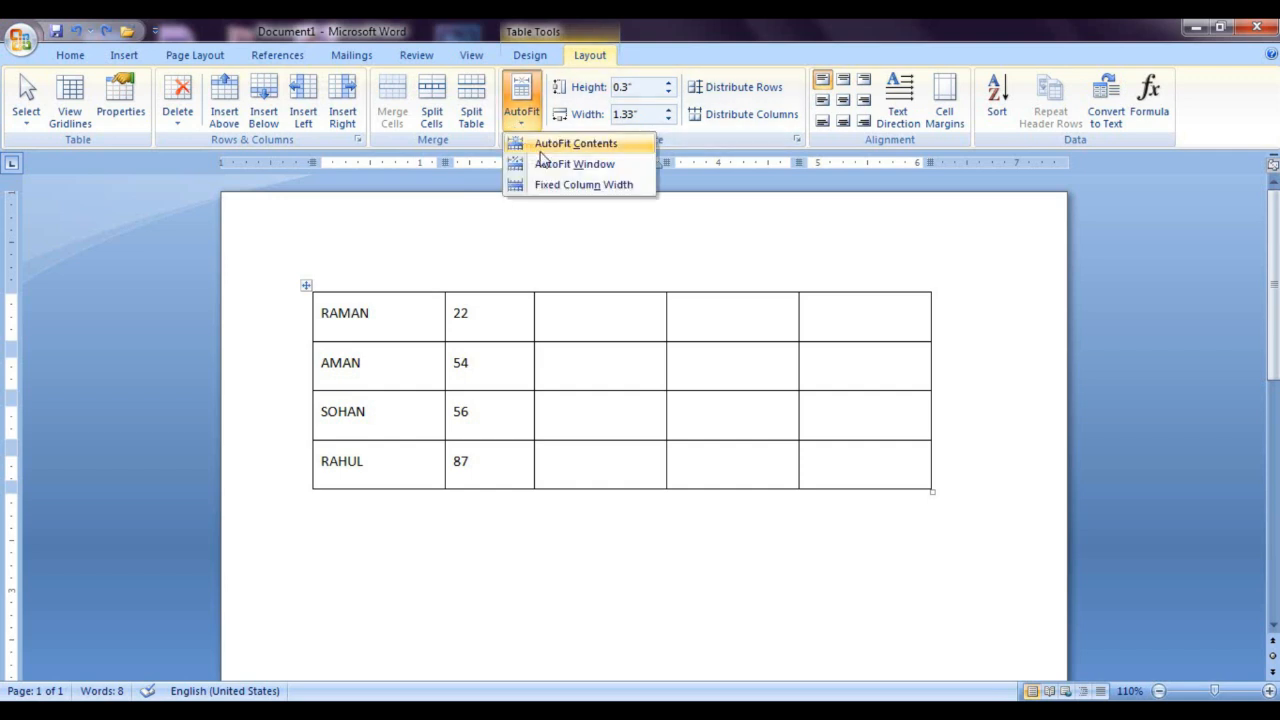
pyautogui.click(548, 142)
pyautogui.click(521, 112)
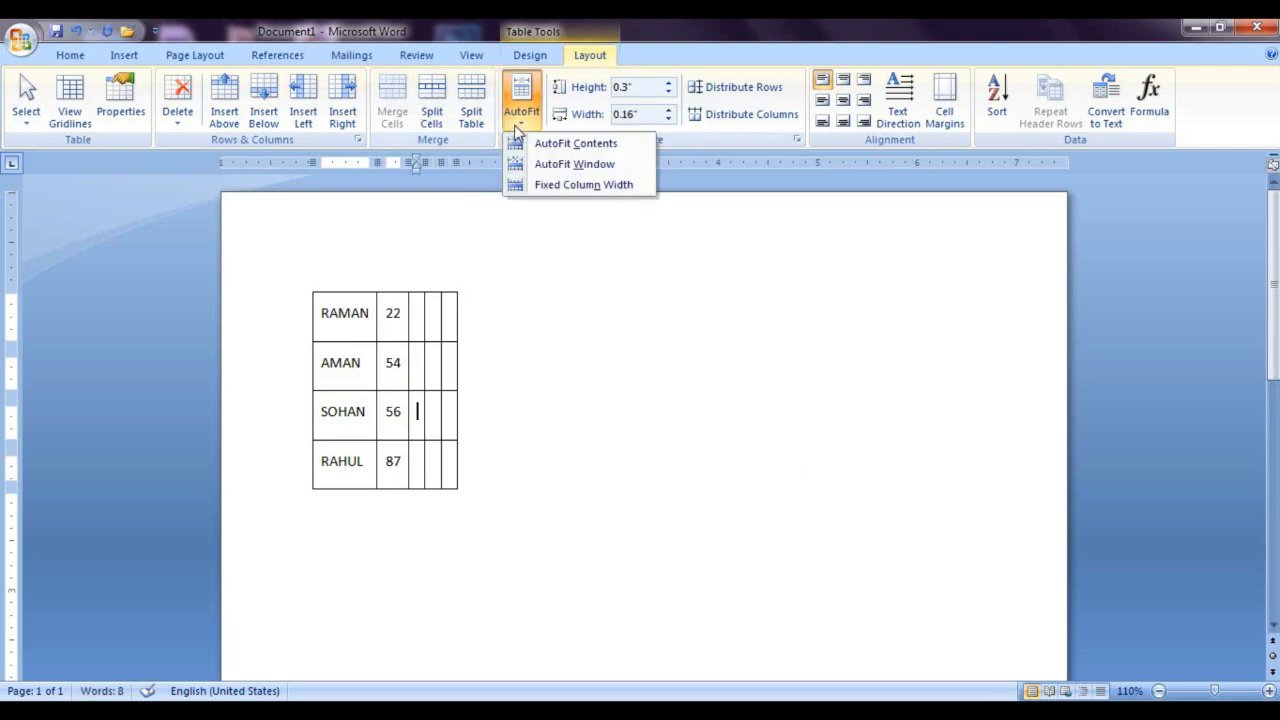
pyautogui.click(567, 166)
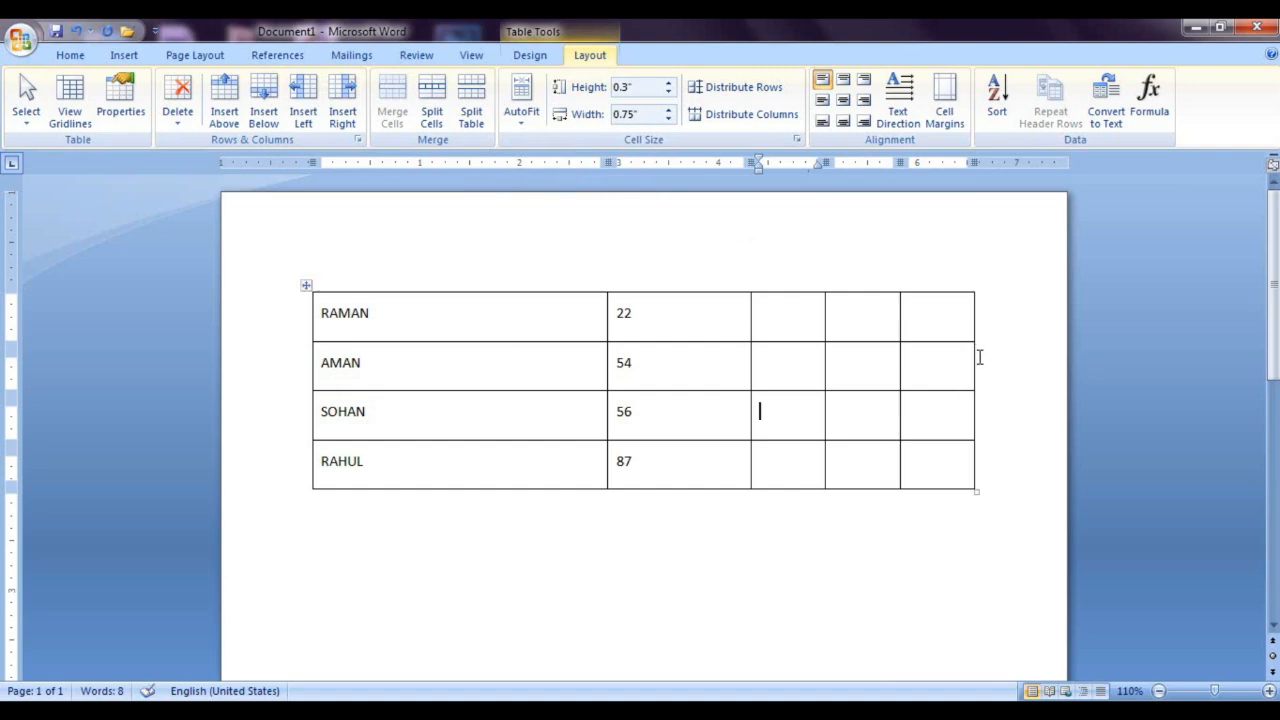
# Step: Apply Fixed Column Width to the table and narrow the first column to about half its width
pyautogui.click(521, 112)
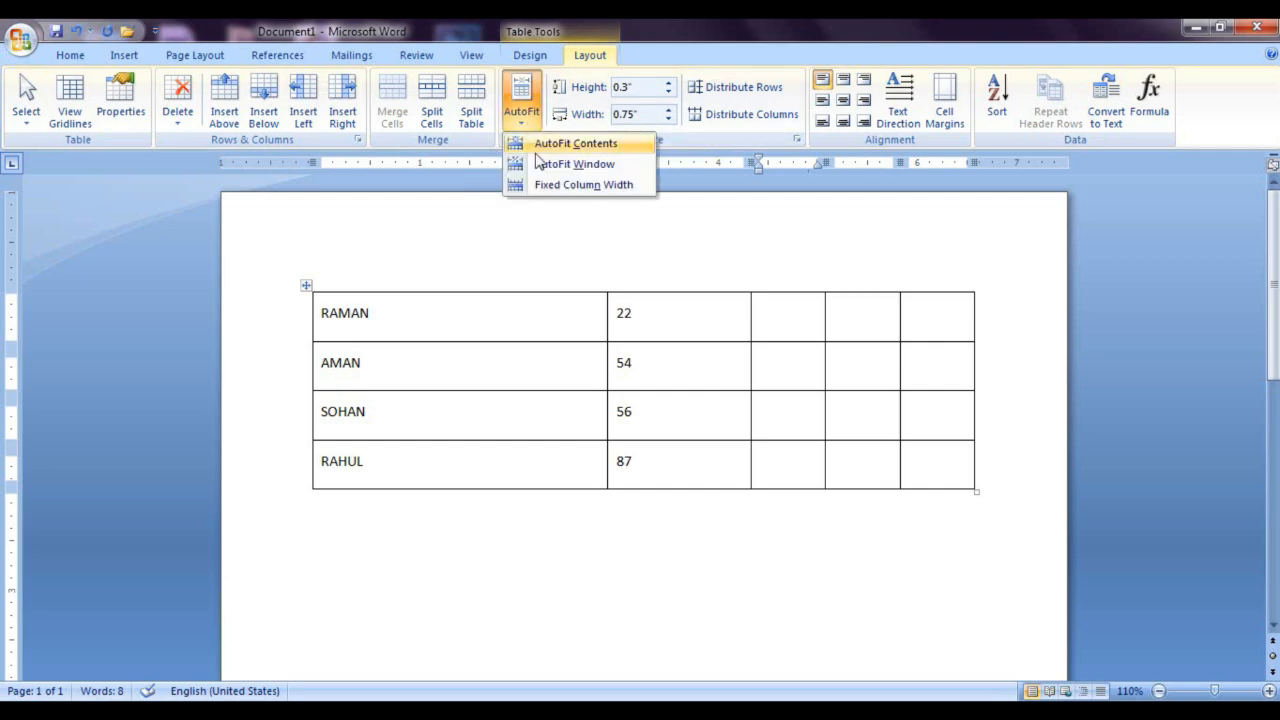
pyautogui.click(583, 185)
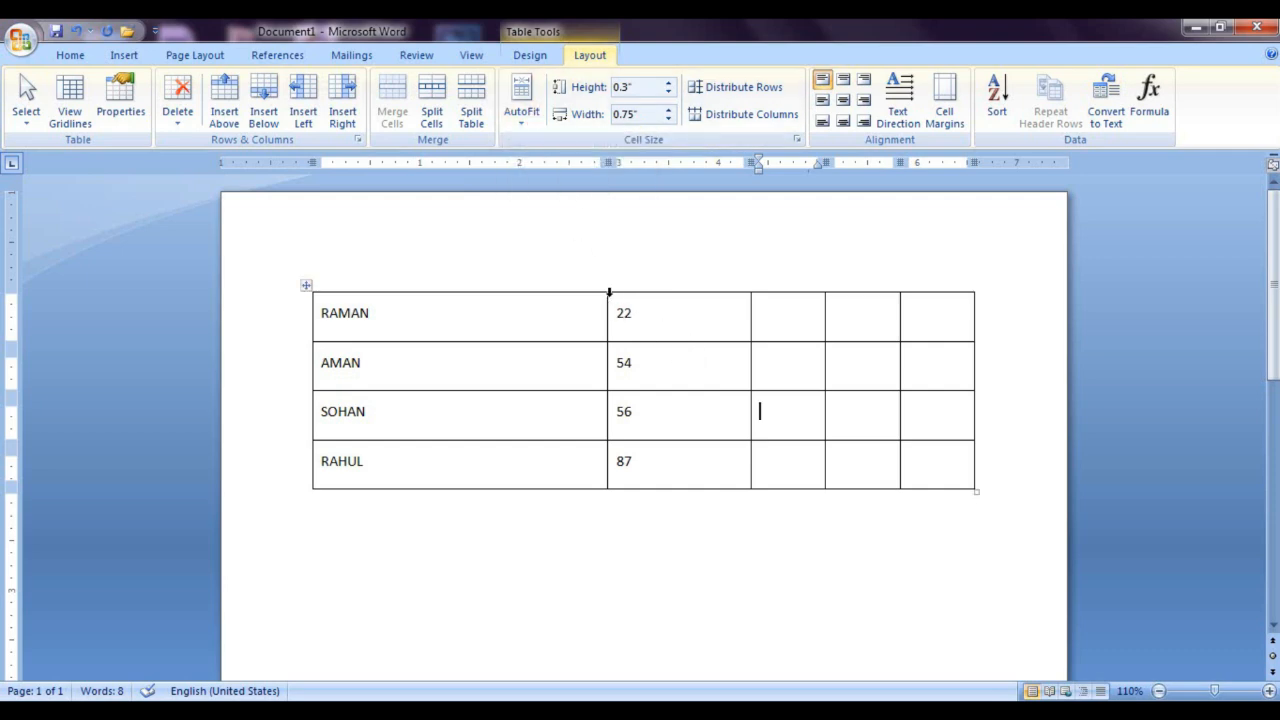
pyautogui.moveTo(605, 315); pyautogui.dragTo(457, 320)
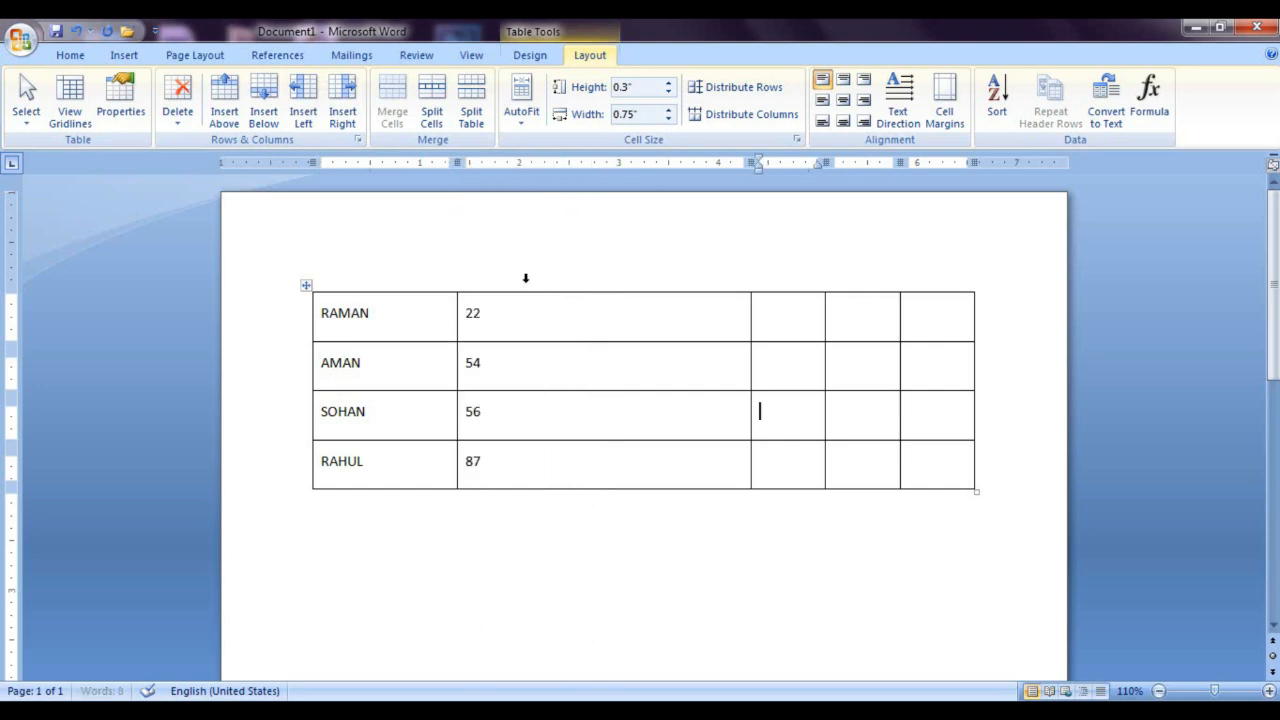
# Step: Distribute the columns of the whole table evenly and place the cursor below the table
pyautogui.click(305, 286)
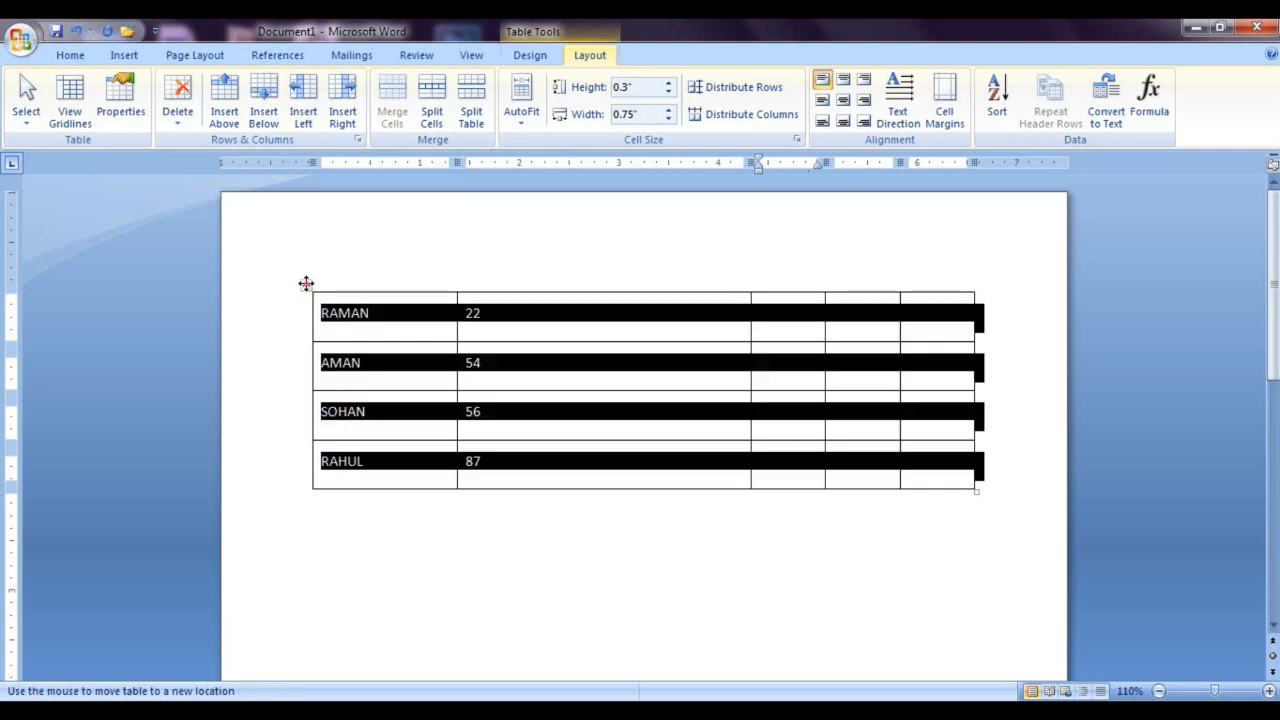
pyautogui.click(740, 114)
pyautogui.click(657, 523)
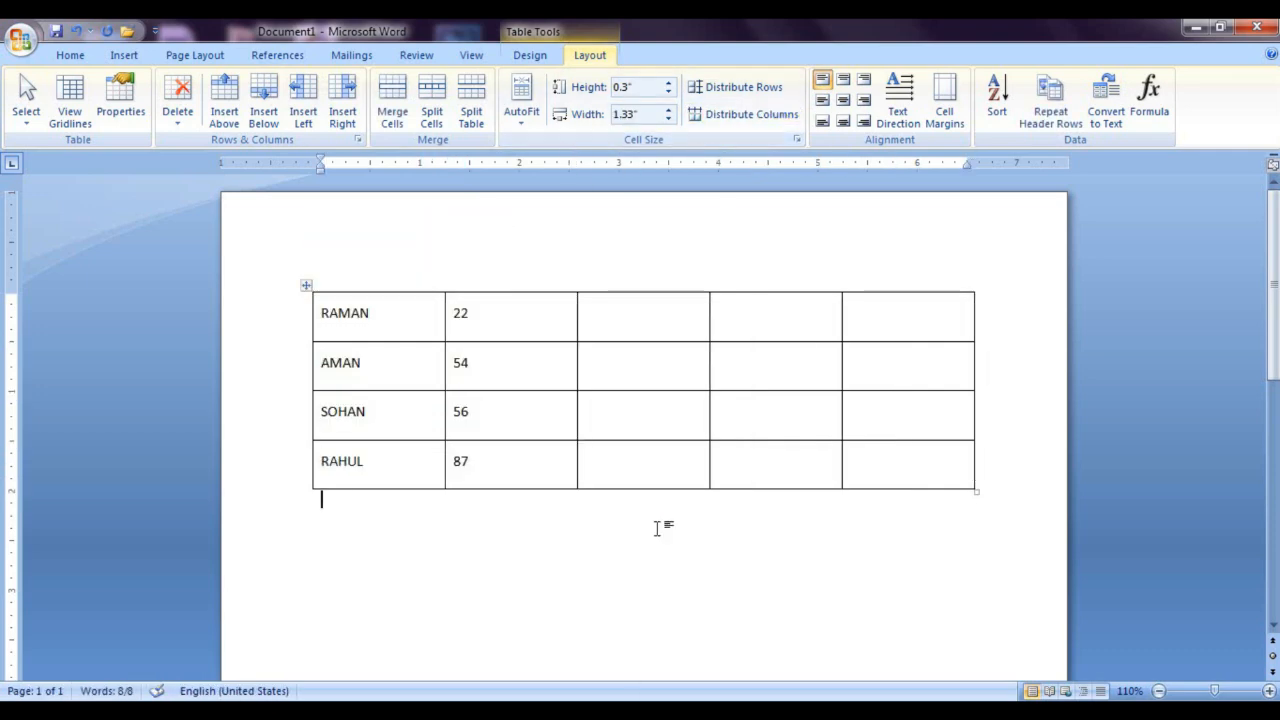
# Step: Add the long unbroken text FGFDGDFGDFDDFGFDDFGDFGFDGDFGDF after the name in the table's first cell
pyautogui.click(423, 318)
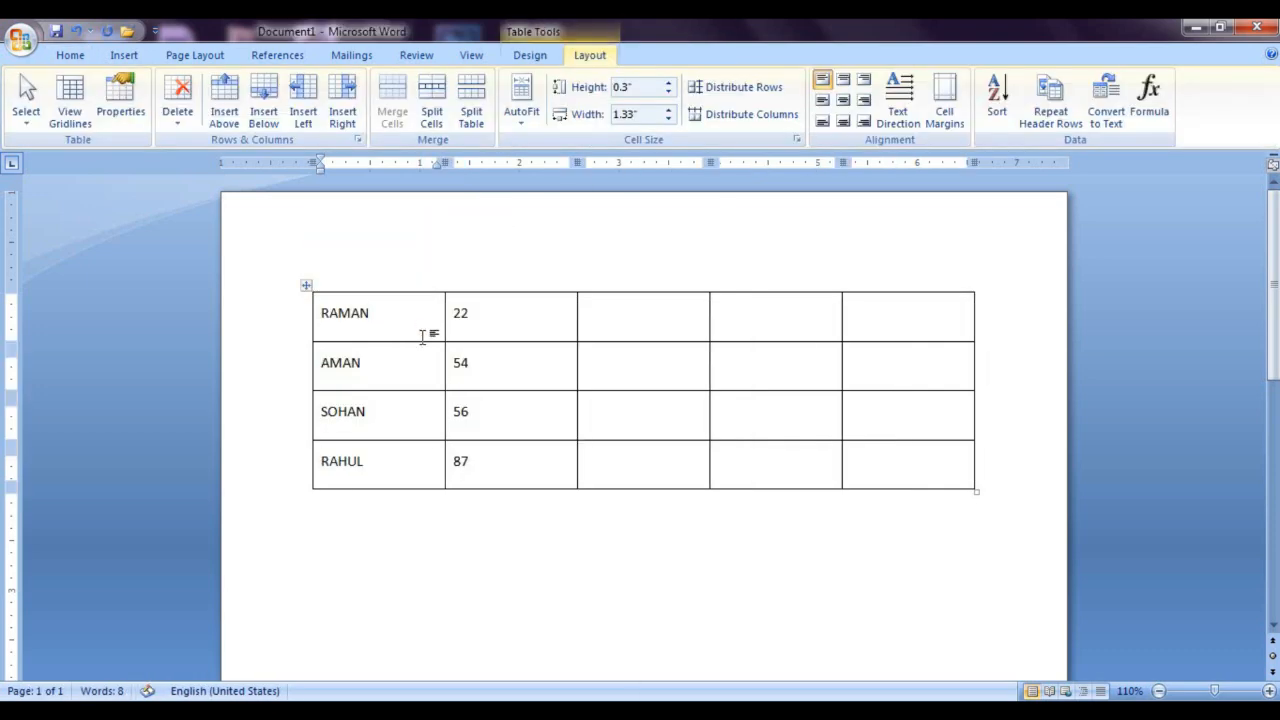
pyautogui.write('FGFDGDFGDFDDFGFD')
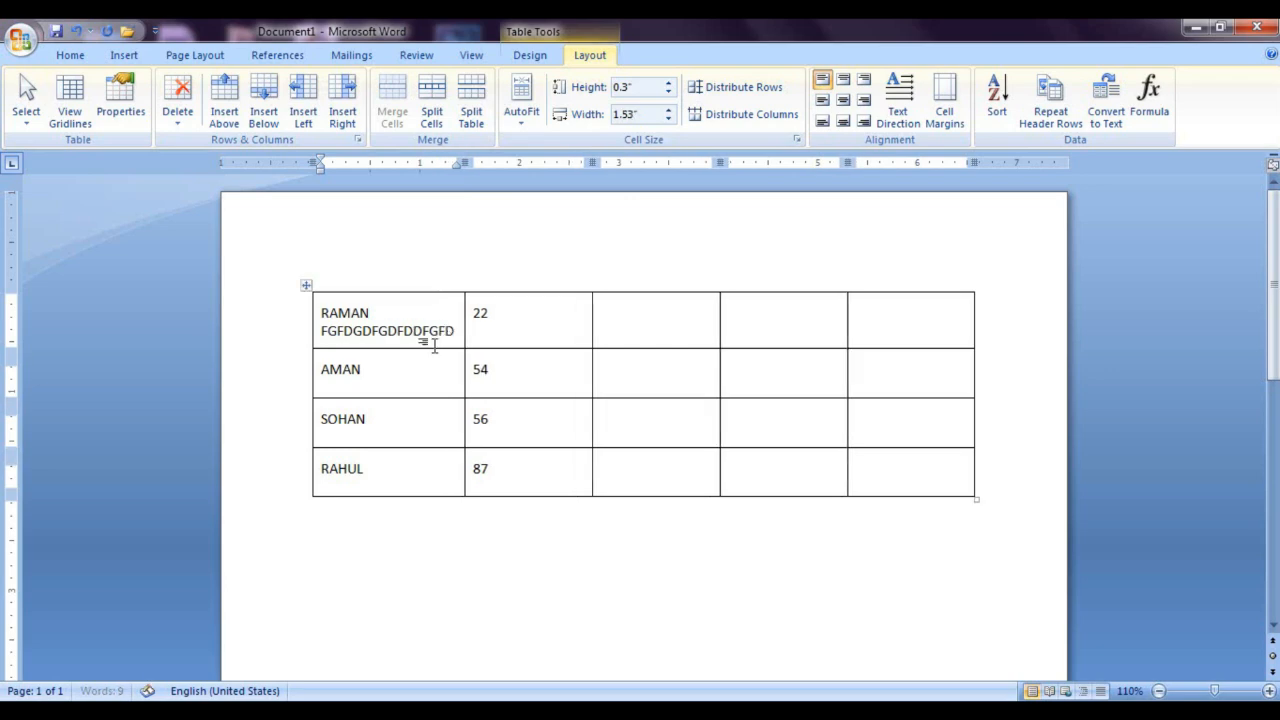
pyautogui.write('DFGDFGFDGDFGDF')
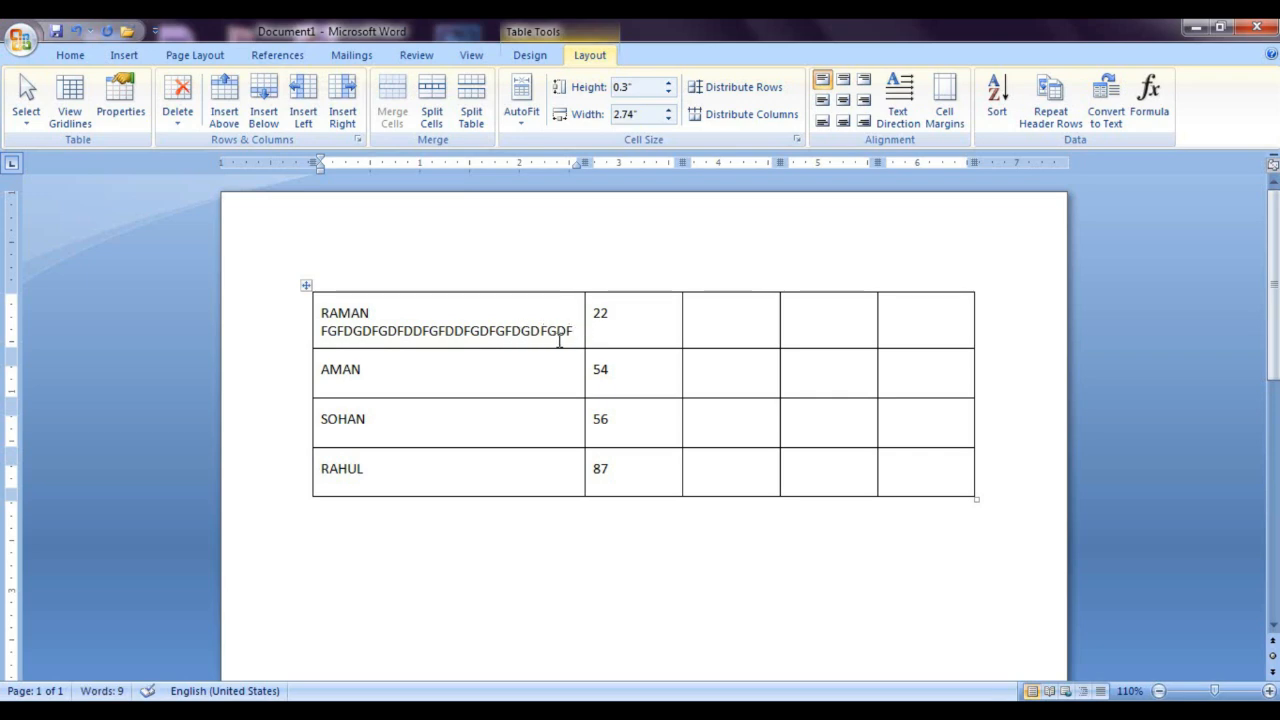
# Step: Delete all the document's content and insert a new table with six columns and three rows
pyautogui.hotkey('ctrl', 'a')
pyautogui.press('Delete')
pyautogui.click(120, 62)
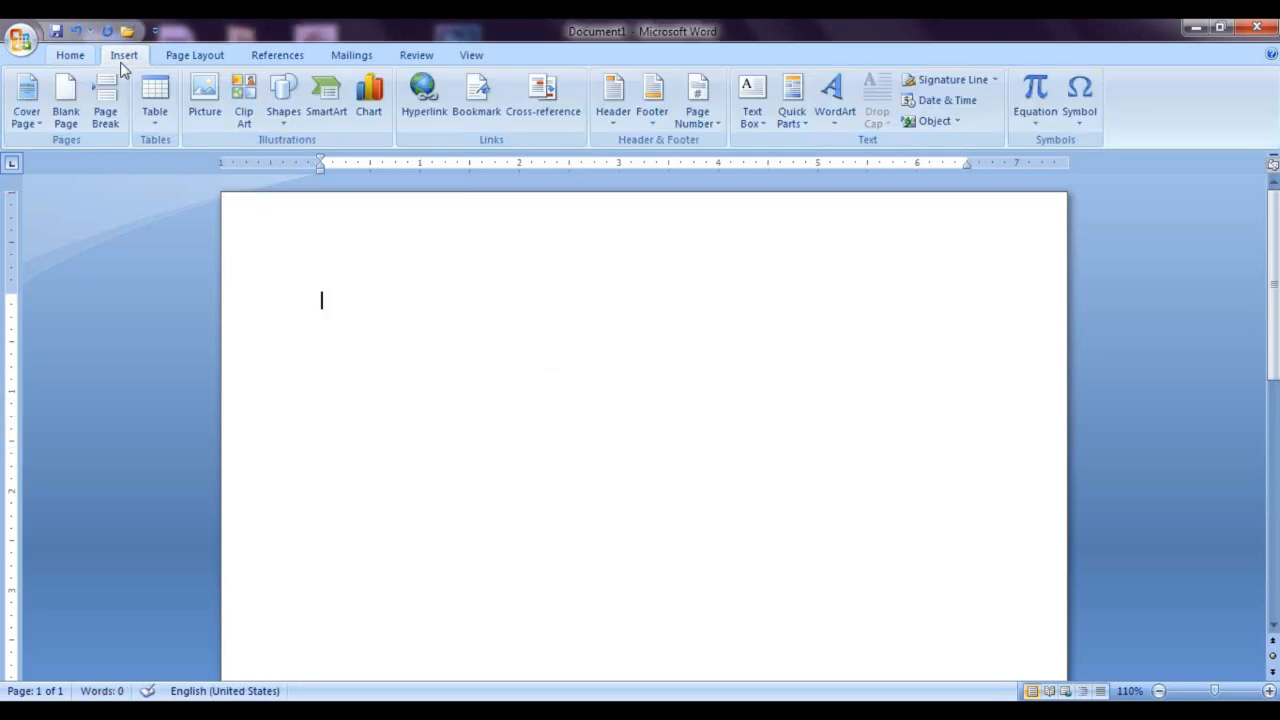
pyautogui.click(155, 108)
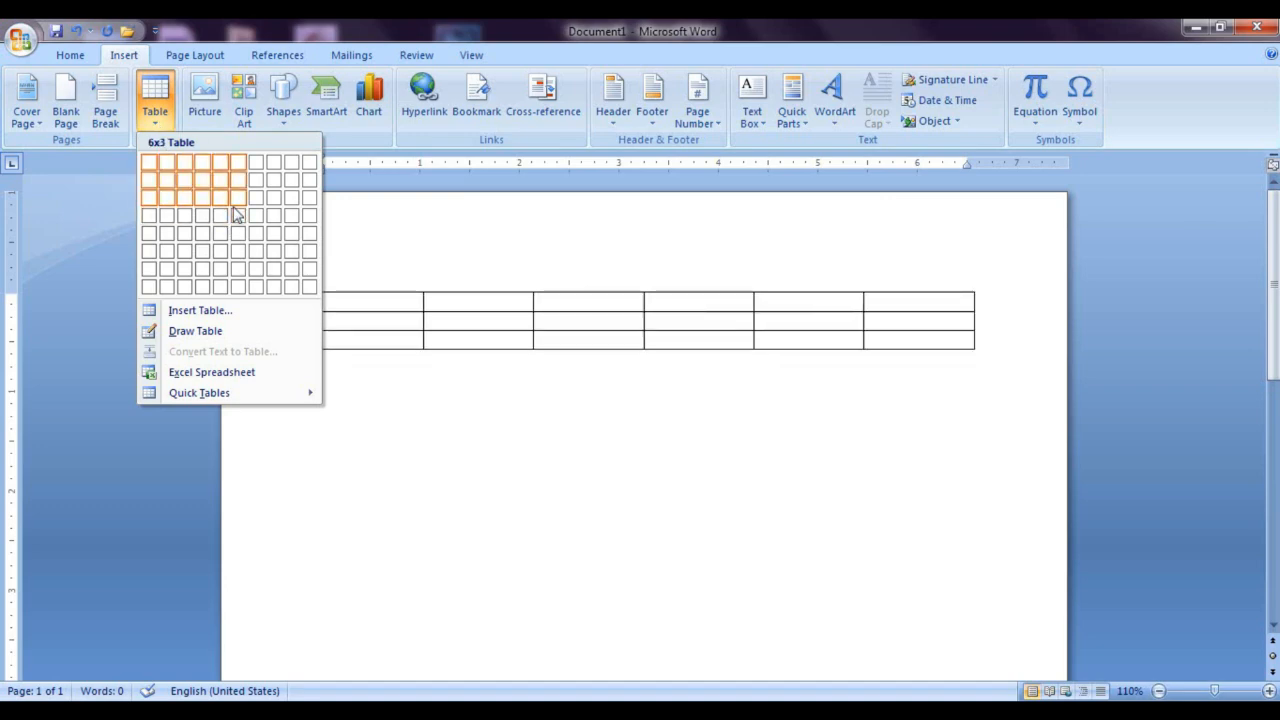
pyautogui.click(235, 214)
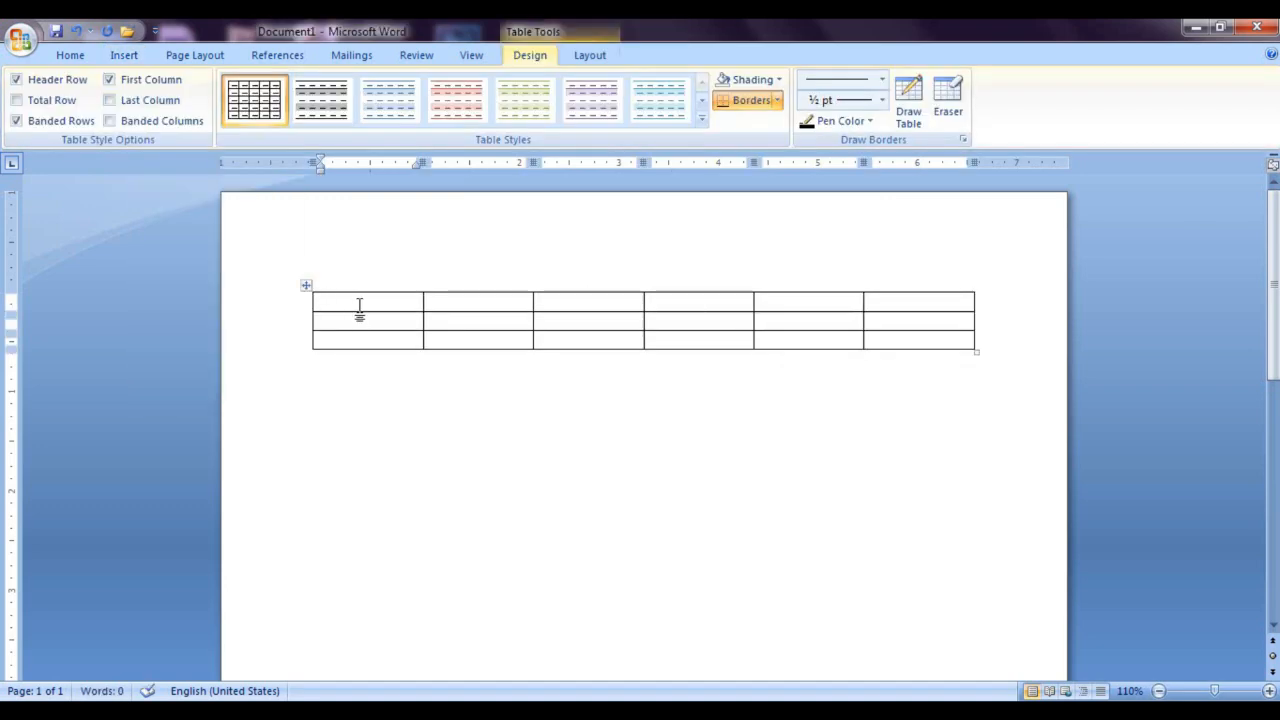
# Step: Enter the long text DSFASDFGFSDGDGDFGFDGDFG in the first cell of the new table
pyautogui.write('DSFASDFG')
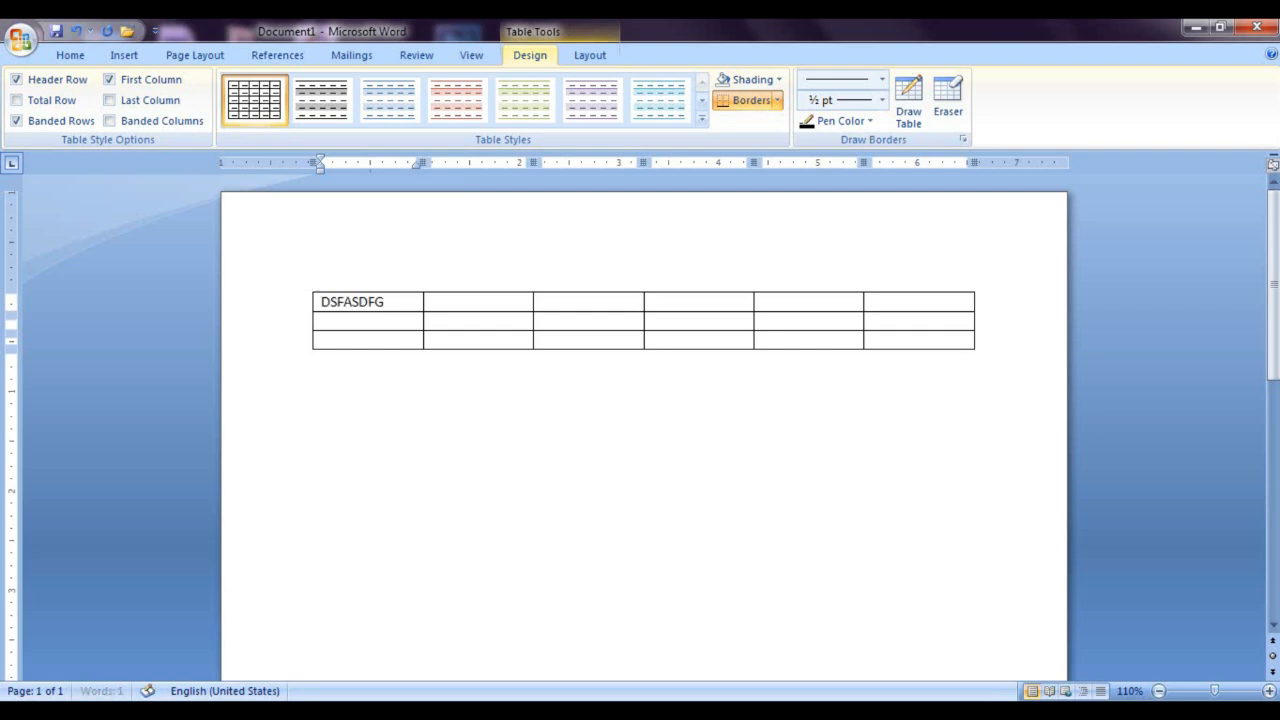
pyautogui.write('FSDGDGDFGFDGDFG')
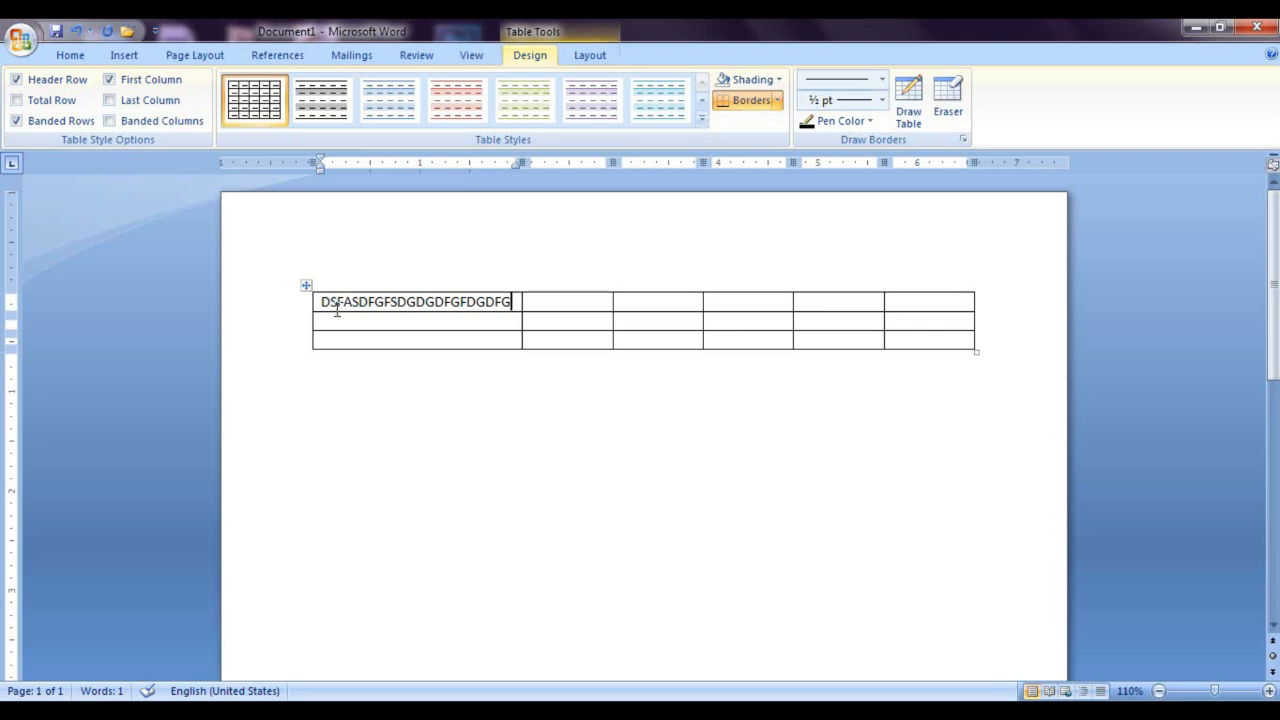
pyautogui.write('FGDFG')
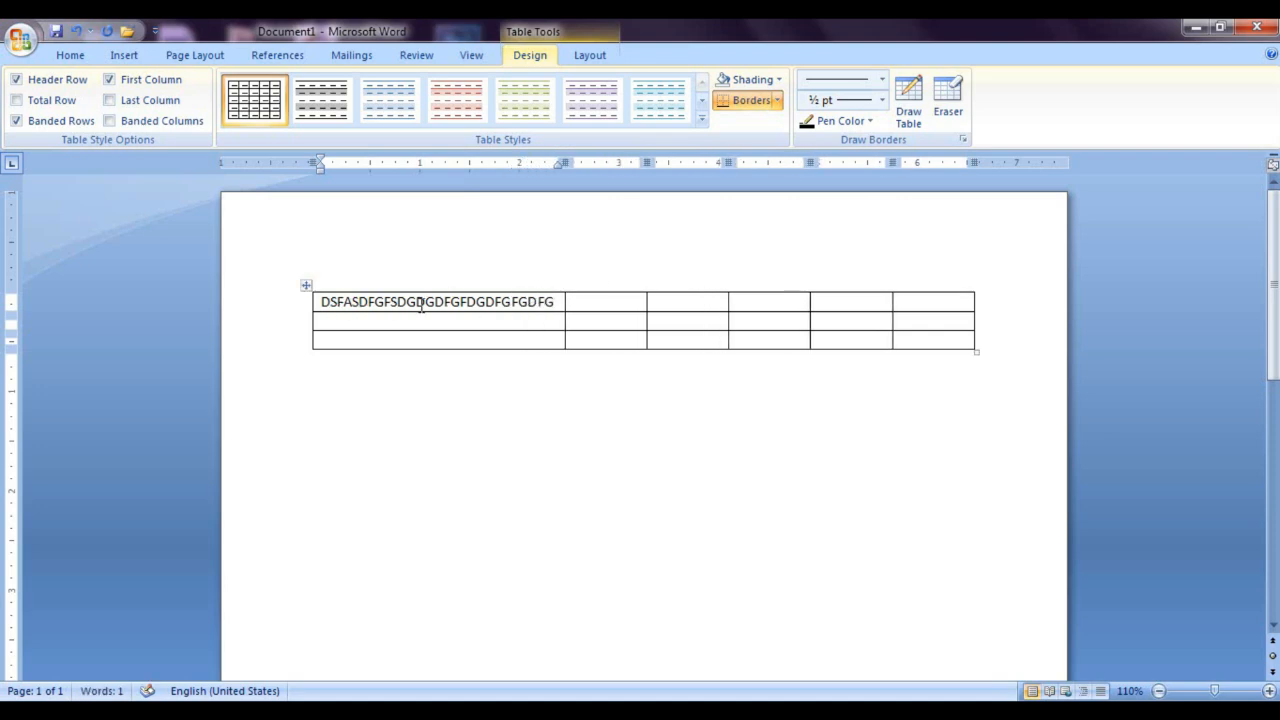
pyautogui.write('FDGDFGDF')
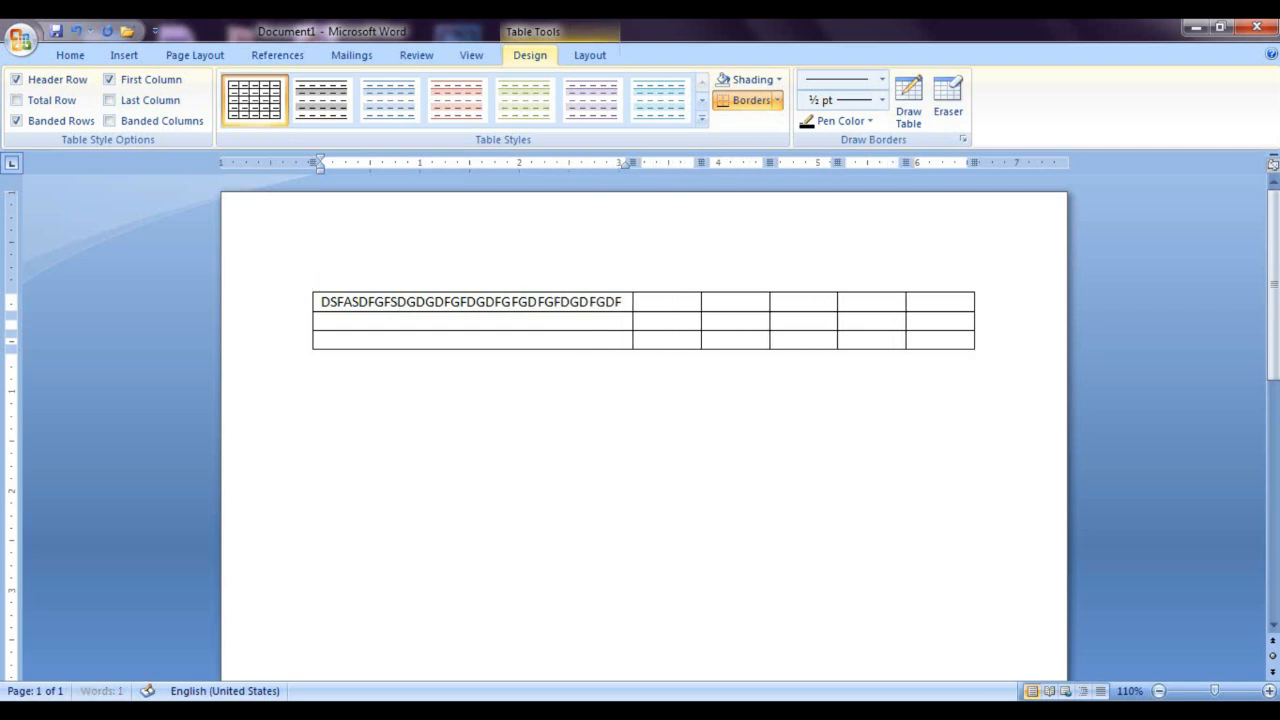
# Step: Extend the first cell's text with FGDFGFDGDFGDF, and shorten the whole entry to DSFASDFGFSDG
pyautogui.press('BackSpace')
pyautogui.press('BackSpace')
pyautogui.press('BackSpace')
pyautogui.press('BackSpace')
pyautogui.press('BackSpace')
pyautogui.press('BackSpace')
pyautogui.press('BackSpace')
pyautogui.press('BackSpace')
pyautogui.press('BackSpace')
pyautogui.press('BackSpace')
pyautogui.press('BackSpace')
pyautogui.press('BackSpace')
pyautogui.press('BackSpace')
pyautogui.press('BackSpace')
pyautogui.press('BackSpace')
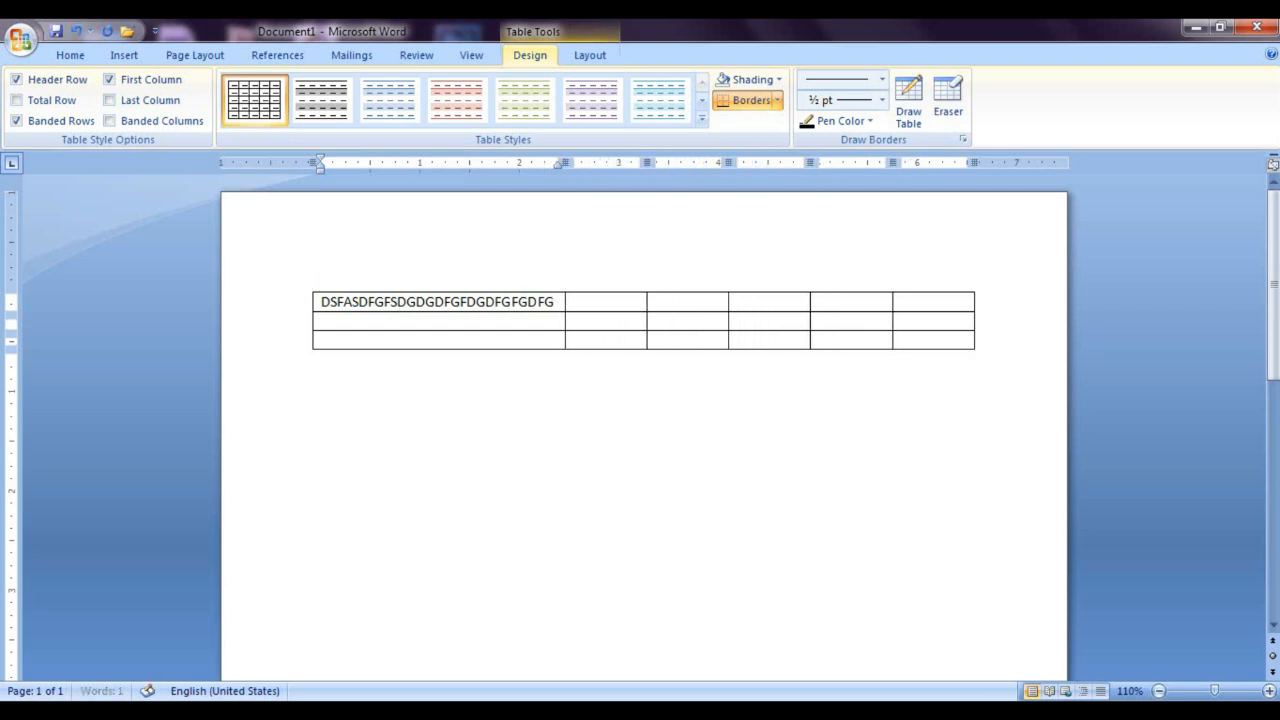
pyautogui.press('BackSpace')
pyautogui.press('BackSpace')
pyautogui.press('BackSpace')
pyautogui.press('BackSpace')
pyautogui.press('BackSpace')
pyautogui.press('BackSpace')
pyautogui.press('BackSpace')
pyautogui.press('BackSpace')
pyautogui.press('BackSpace')
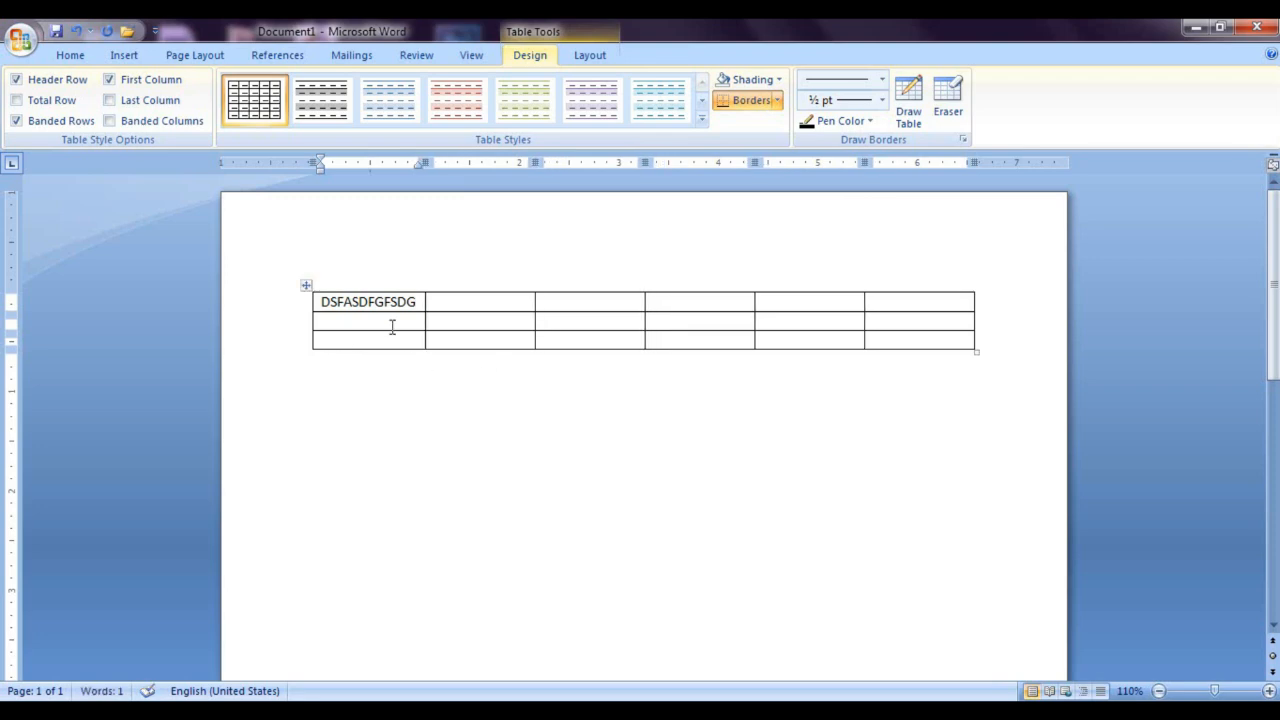
# Step: Set the table's AutoFit behaviour to Fixed Column Width
pyautogui.click(590, 55)
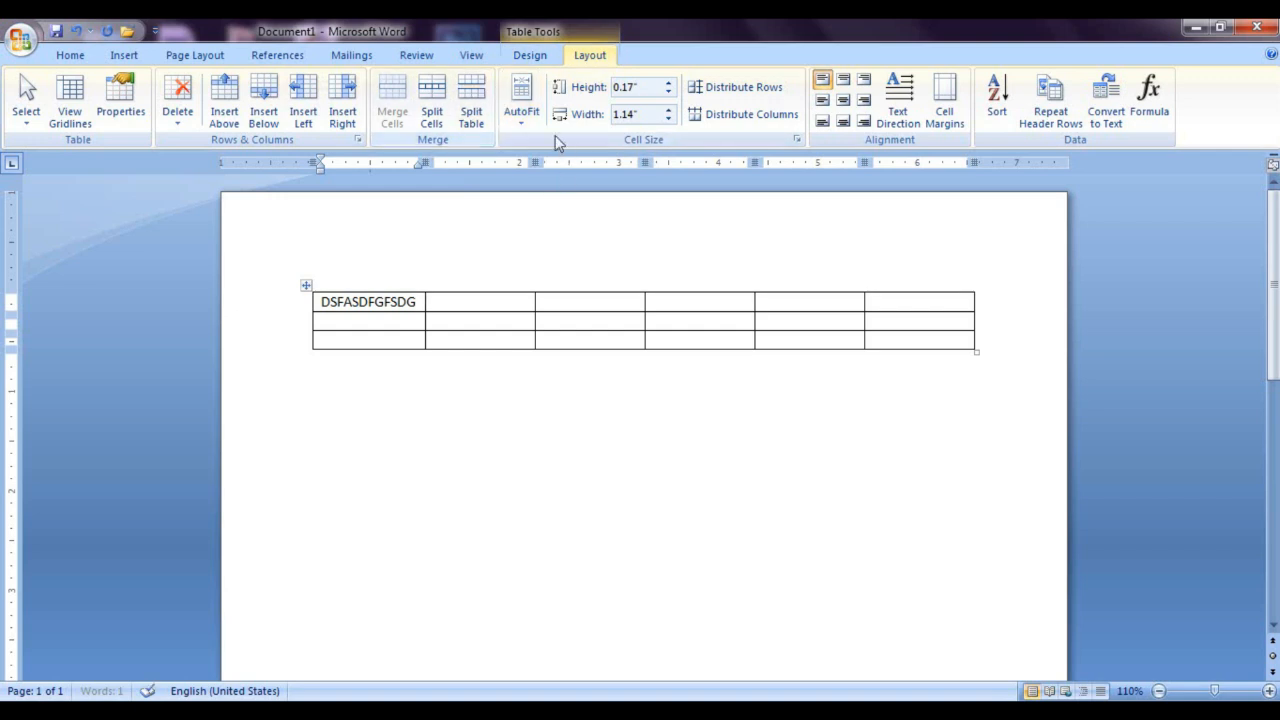
pyautogui.click(521, 105)
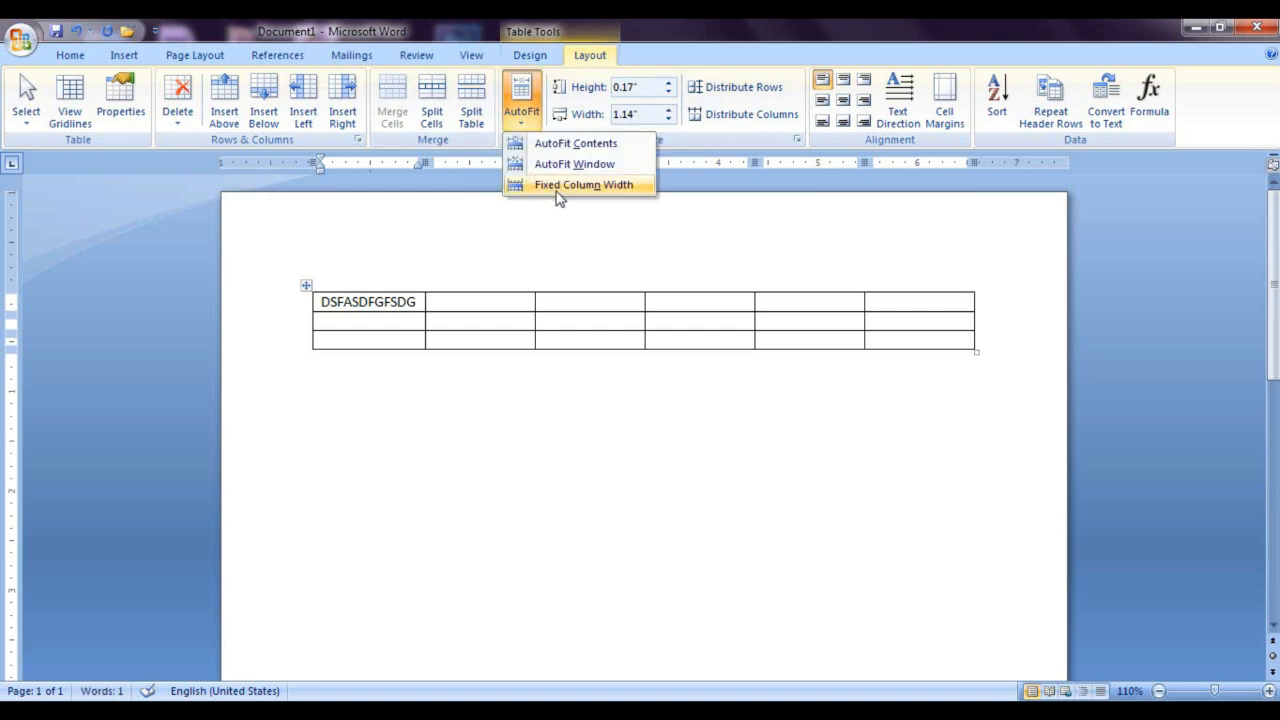
pyautogui.click(558, 196)
# Step: Append RGDGSDGDHGFDHGSFDHSDFHSDFHFGHFDHFD to the first cell's text, and undo that addition
pyautogui.write('RGDGSDGDH')
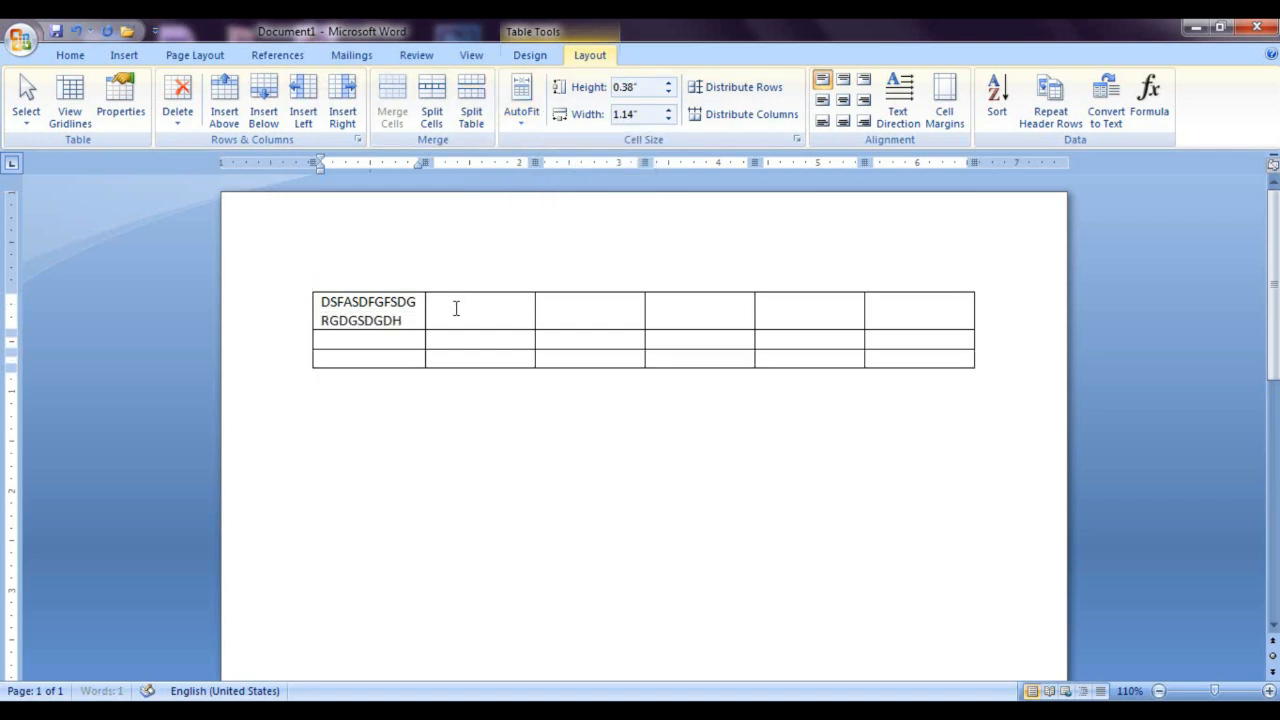
pyautogui.write('GFDHGSFDHSDFHSDFHFGHFDH')
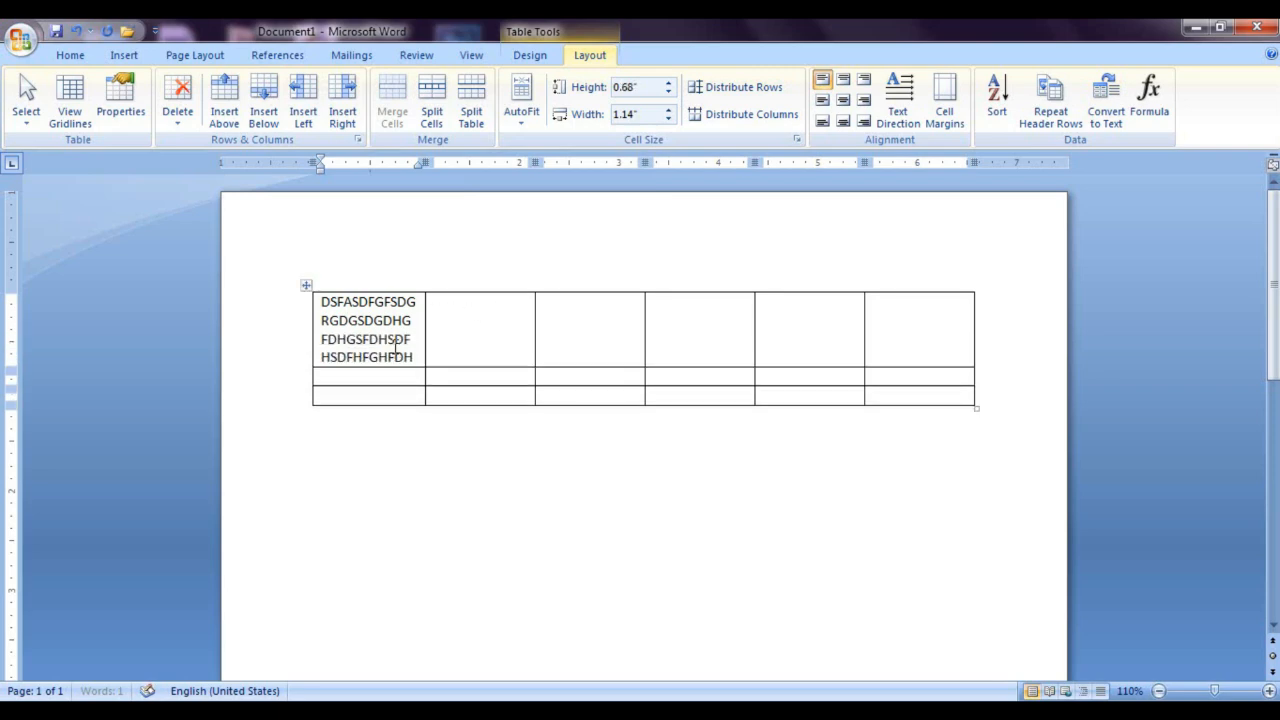
pyautogui.write('FD')
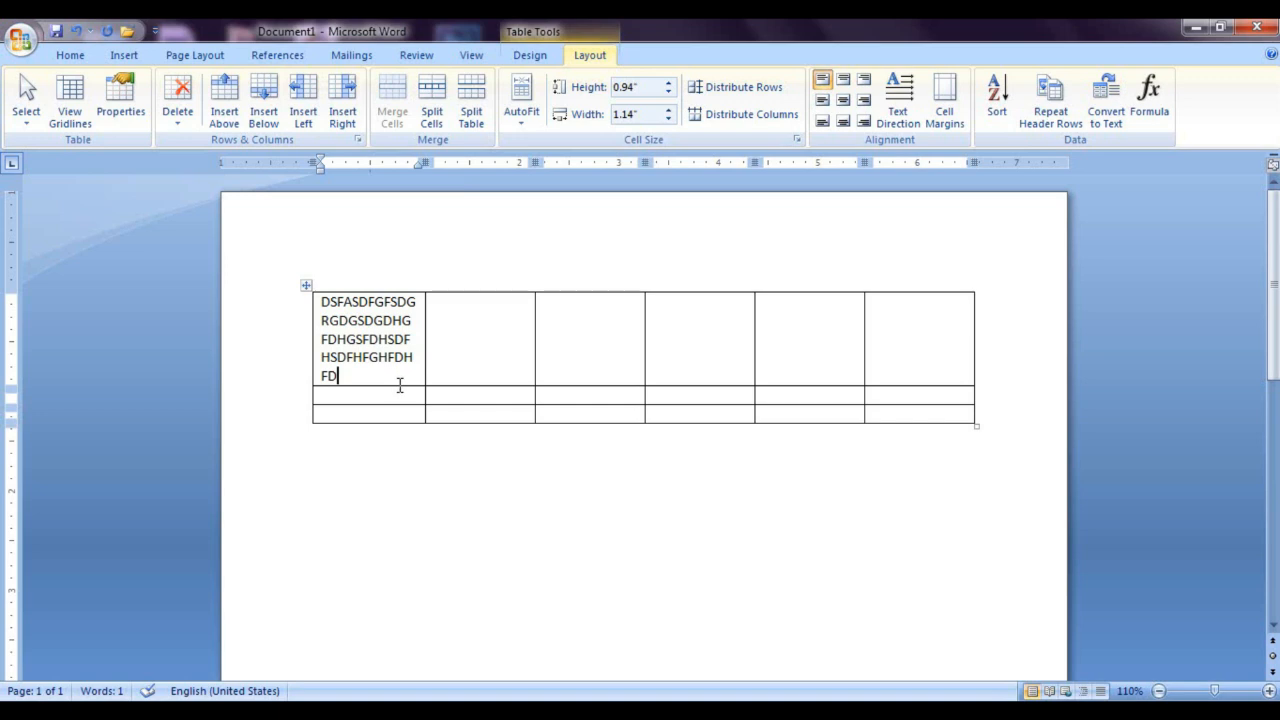
pyautogui.click(527, 112)
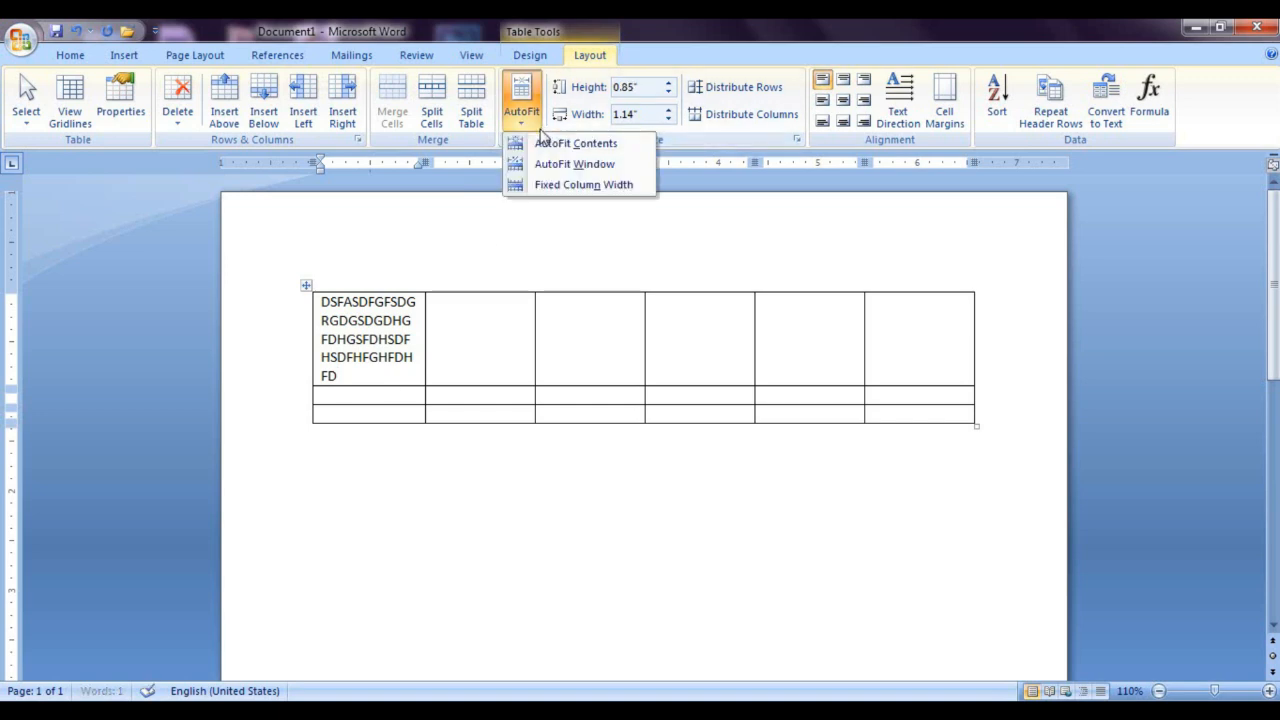
pyautogui.click(588, 217)
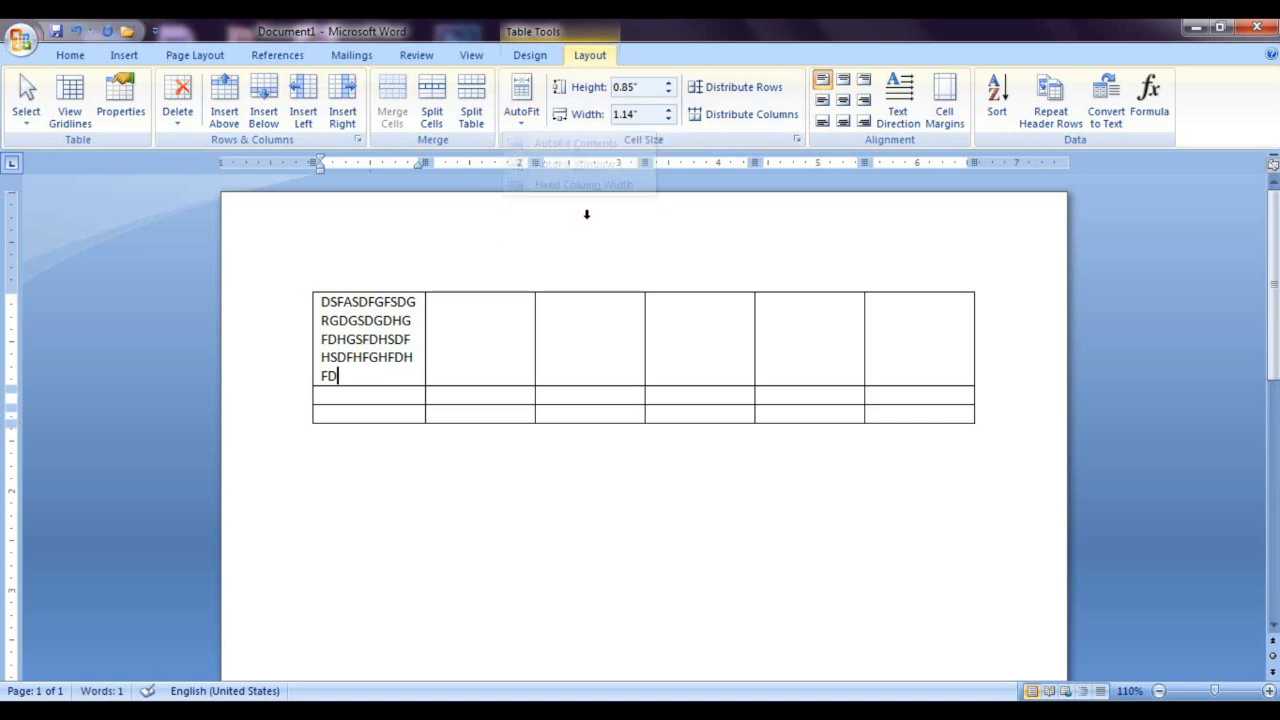
pyautogui.hotkey('ctrl', 'z')
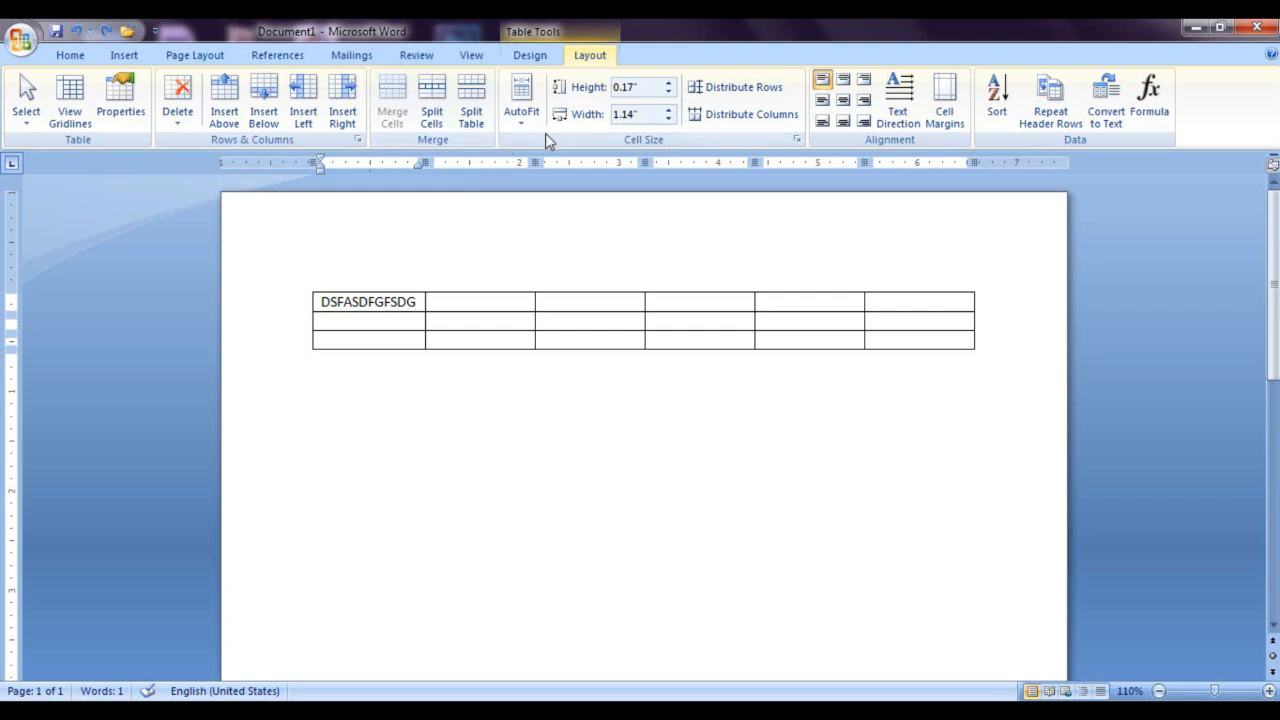
# Step: Extend the table to fourteen rows by adding new rows at its end
pyautogui.press('Tab')
pyautogui.press('Tab')
pyautogui.press('Tab')
pyautogui.press('Tab')
pyautogui.press('Tab')
pyautogui.press('Tab')
pyautogui.press('Tab')
pyautogui.press('Tab')
pyautogui.press('Tab')
pyautogui.press('Tab')
pyautogui.press('Tab')
pyautogui.press('Tab')
pyautogui.press('Tab')
pyautogui.press('Tab')
pyautogui.press('Tab')
pyautogui.press('Tab')
pyautogui.press('Tab')
pyautogui.press('Tab')
pyautogui.press('Tab')
pyautogui.press('Tab')
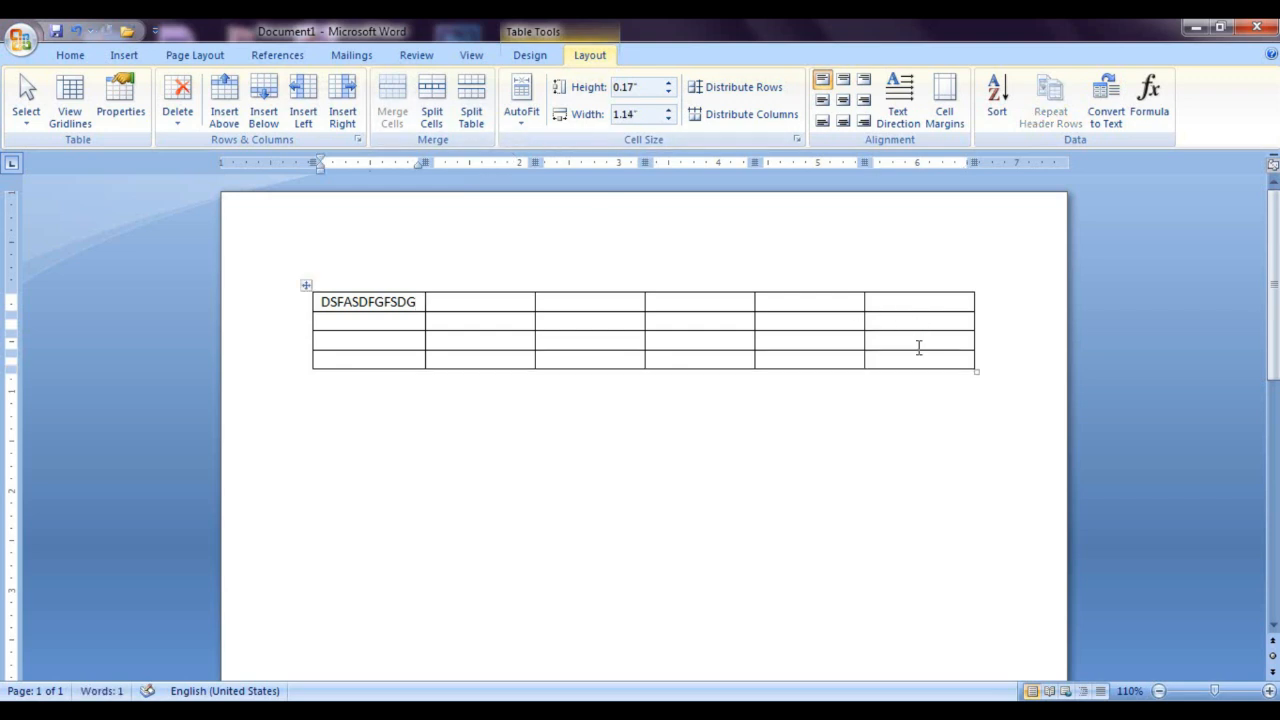
pyautogui.press('Tab')
pyautogui.press('Tab')
pyautogui.press('Tab')
pyautogui.press('Tab')
pyautogui.press('Tab')
pyautogui.press('Tab')
pyautogui.press('Tab')
pyautogui.press('Tab')
pyautogui.press('Tab')
pyautogui.press('Tab')
pyautogui.press('Tab')
pyautogui.press('Tab')
pyautogui.press('Tab')
pyautogui.press('Tab')
pyautogui.press('Tab')
pyautogui.press('Tab')
pyautogui.press('Tab')
pyautogui.press('Tab')
pyautogui.press('Tab')
pyautogui.press('Tab')
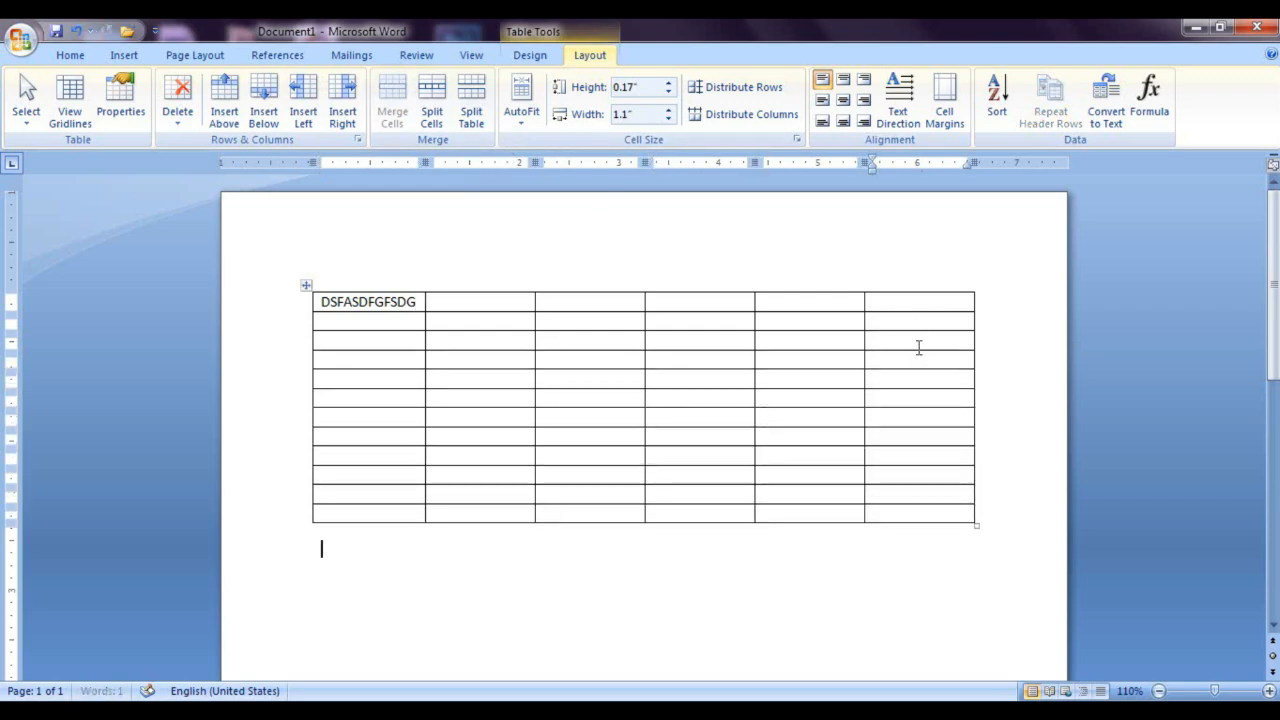
# Step: Split the table in two above its eighth row, and undo the split
pyautogui.click(744, 432)
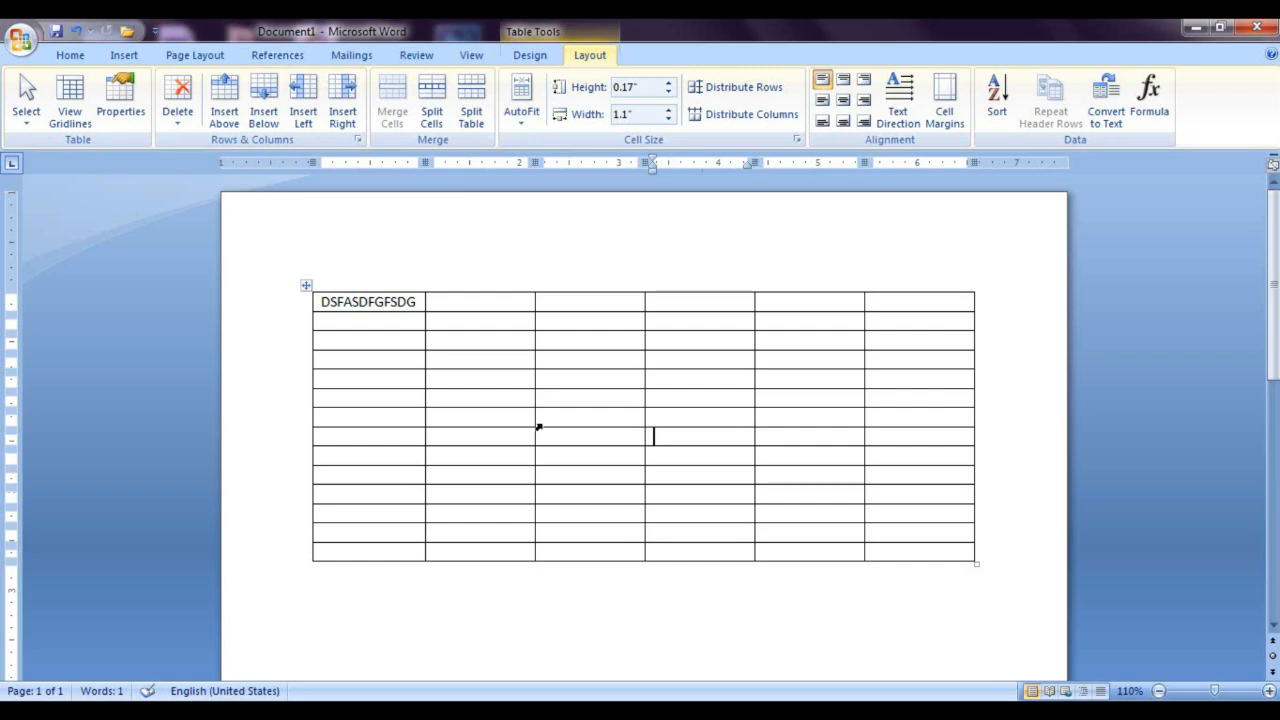
pyautogui.click(328, 434)
pyautogui.click(468, 116)
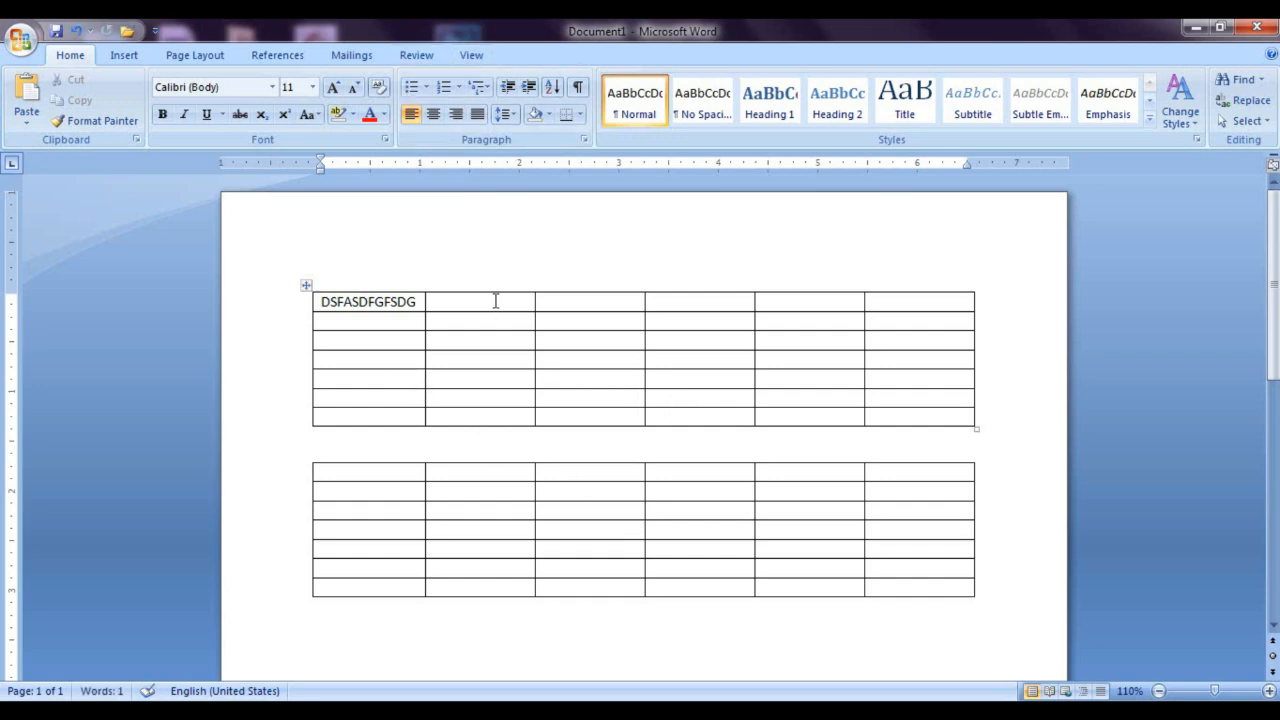
pyautogui.click(480, 340)
pyautogui.hotkey('ctrl', 'z')
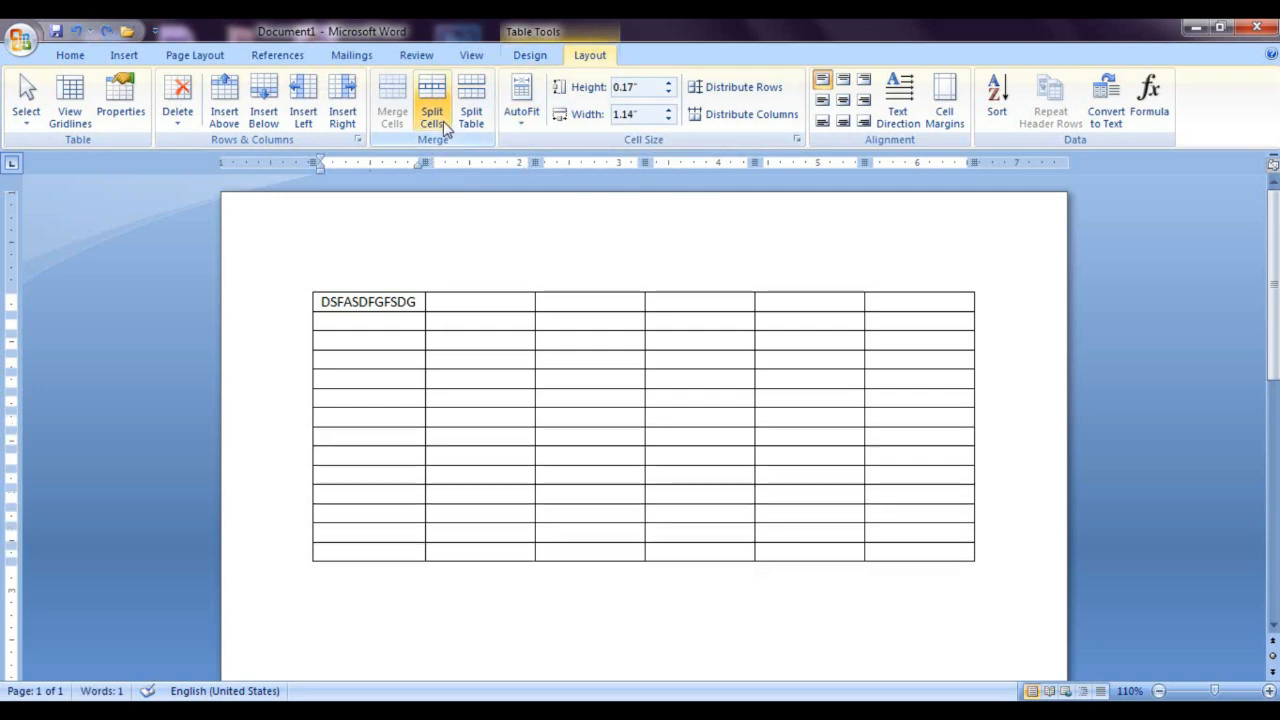
# Step: Delete all the text in the table's first cell
pyautogui.click(415, 303)
pyautogui.press('BackSpace')
pyautogui.press('BackSpace')
pyautogui.press('BackSpace')
pyautogui.press('BackSpace')
pyautogui.press('BackSpace')
pyautogui.press('BackSpace')
pyautogui.press('BackSpace')
pyautogui.press('BackSpace')
pyautogui.press('BackSpace')
pyautogui.press('BackSpace')
pyautogui.press('BackSpace')
pyautogui.press('BackSpace')
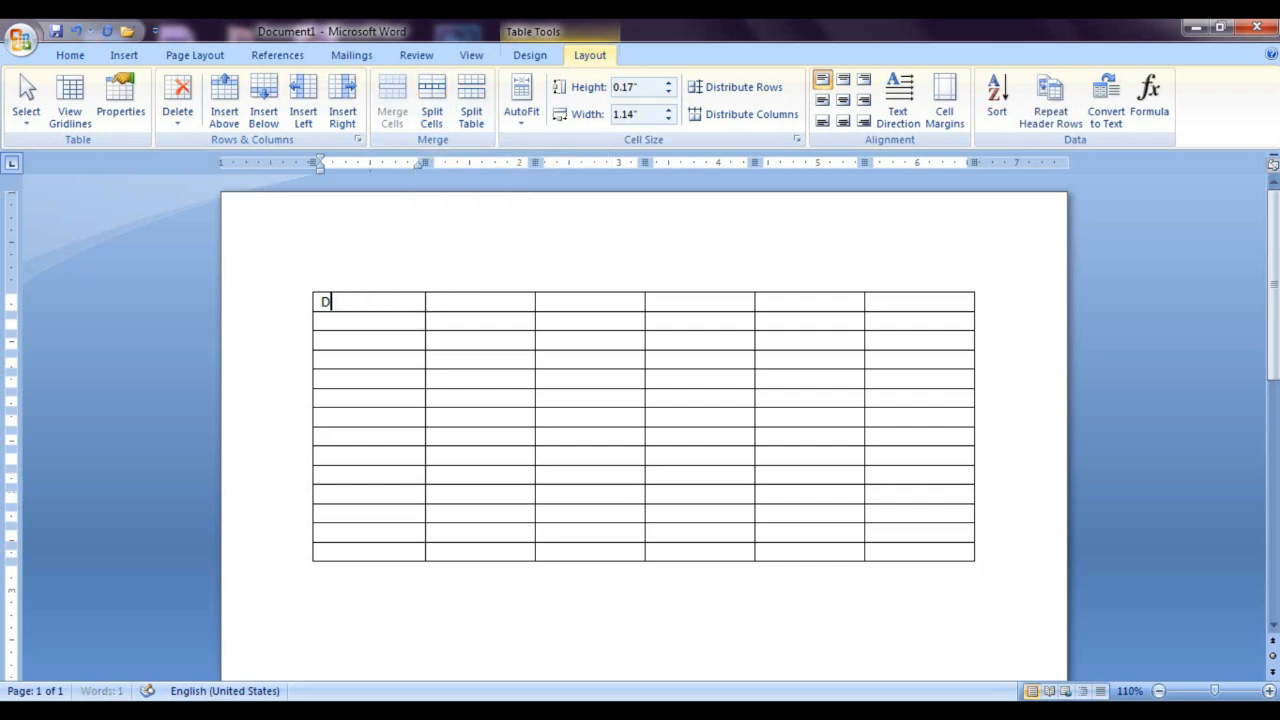
# Step: Enter the heading BIOLOGY in the fourth cell of the first row and center it
pyautogui.click(686, 305)
pyautogui.write('B')
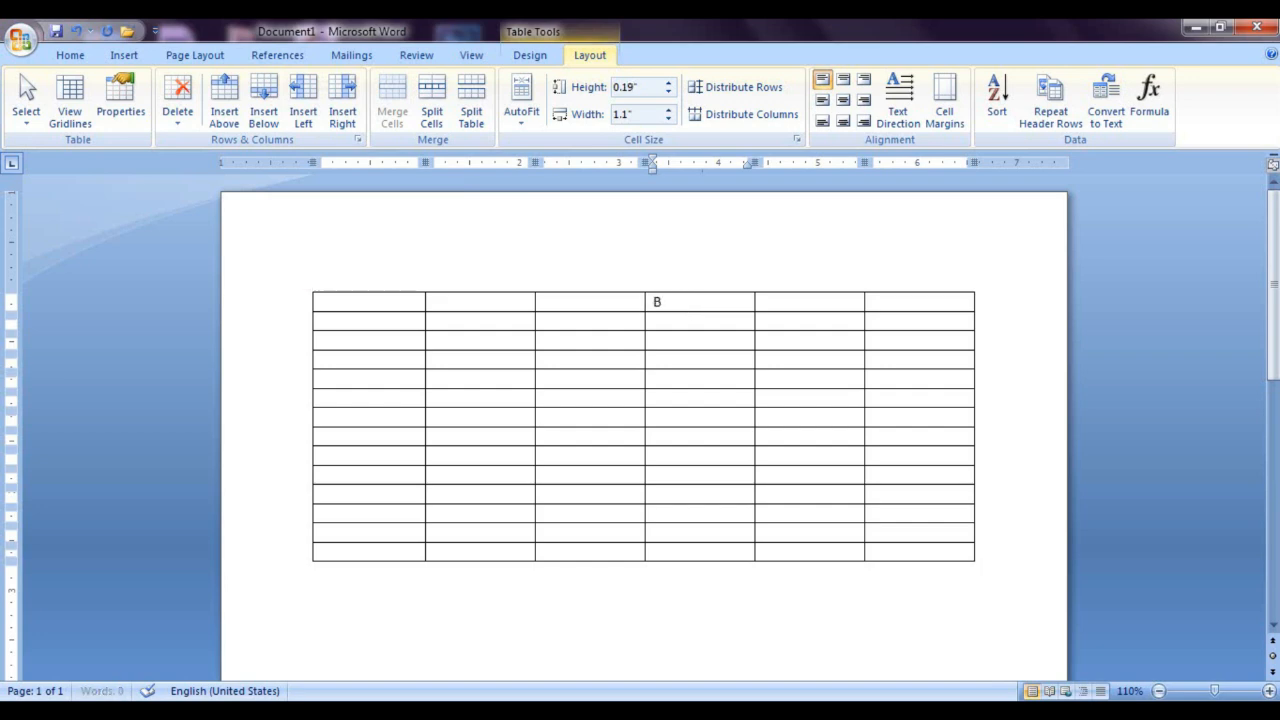
pyautogui.write('IOLOGY')
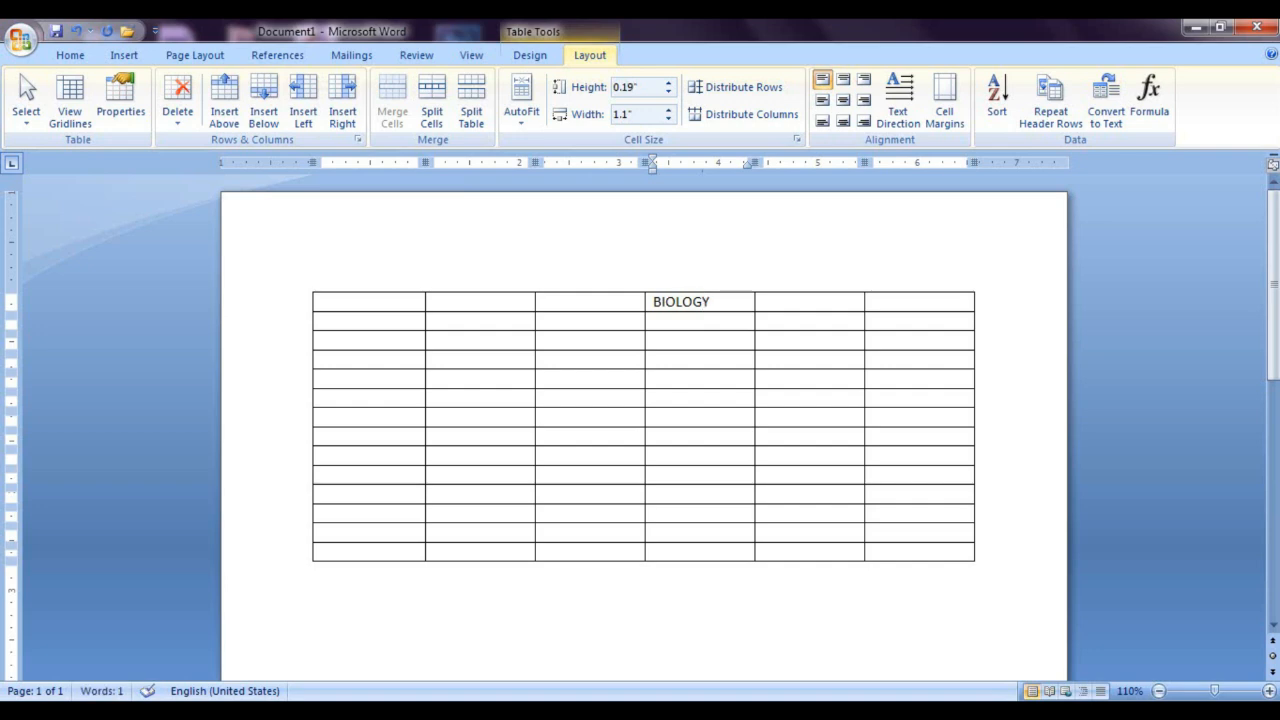
pyautogui.moveTo(710, 302); pyautogui.dragTo(685, 308)
pyautogui.hotkey('shift', 'Left')
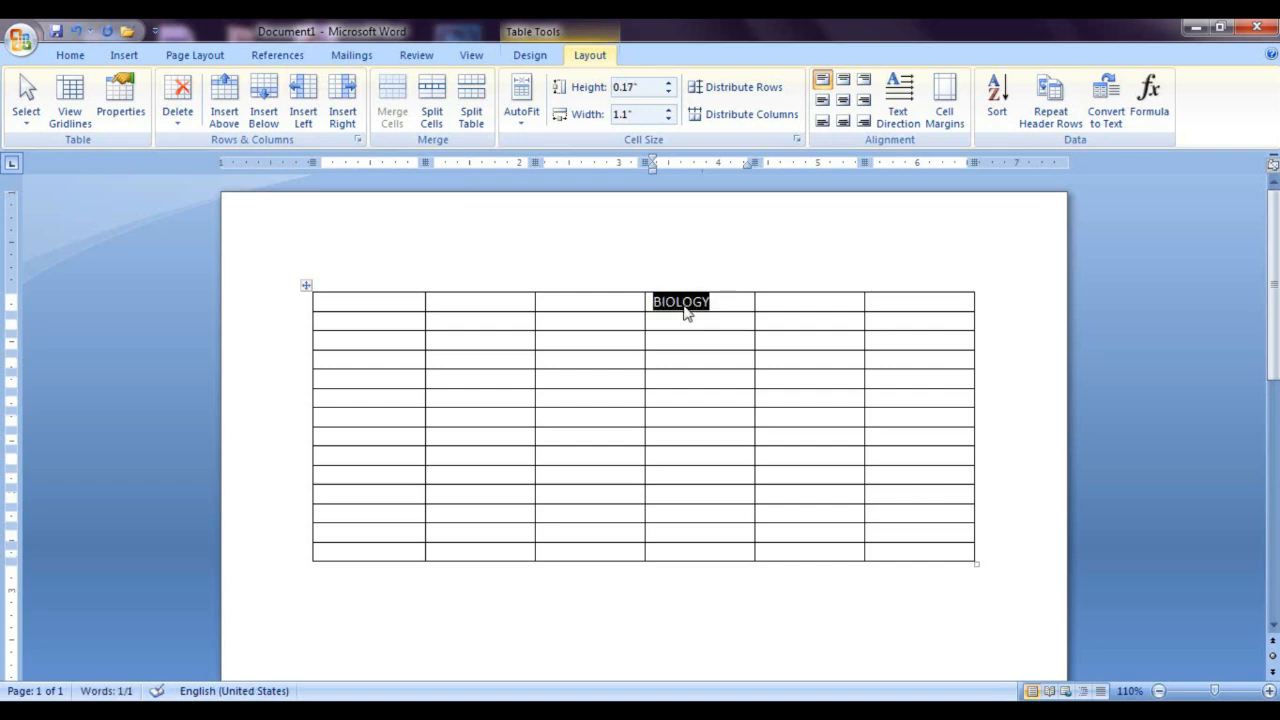
pyautogui.hotkey('ctrl', 'e')
# Step: Split the cell below BIOLOGY into three columns and one row
pyautogui.click(716, 332)
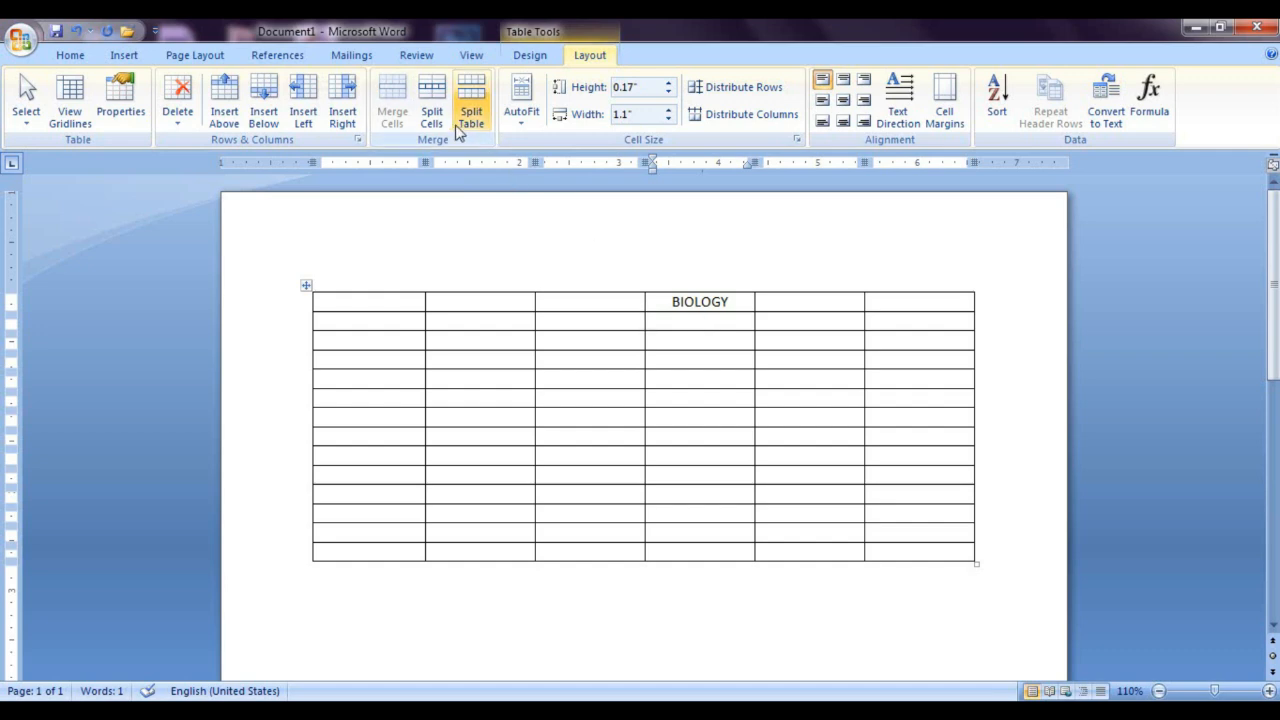
pyautogui.click(428, 112)
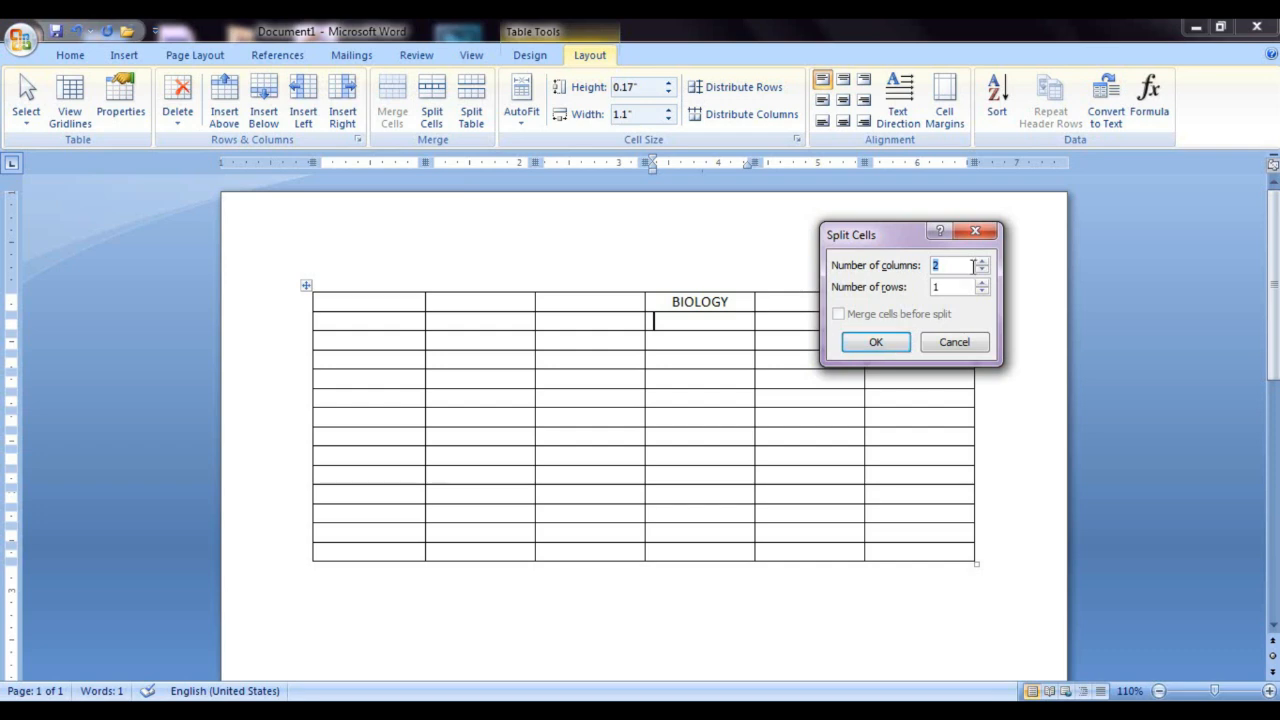
pyautogui.click(876, 342)
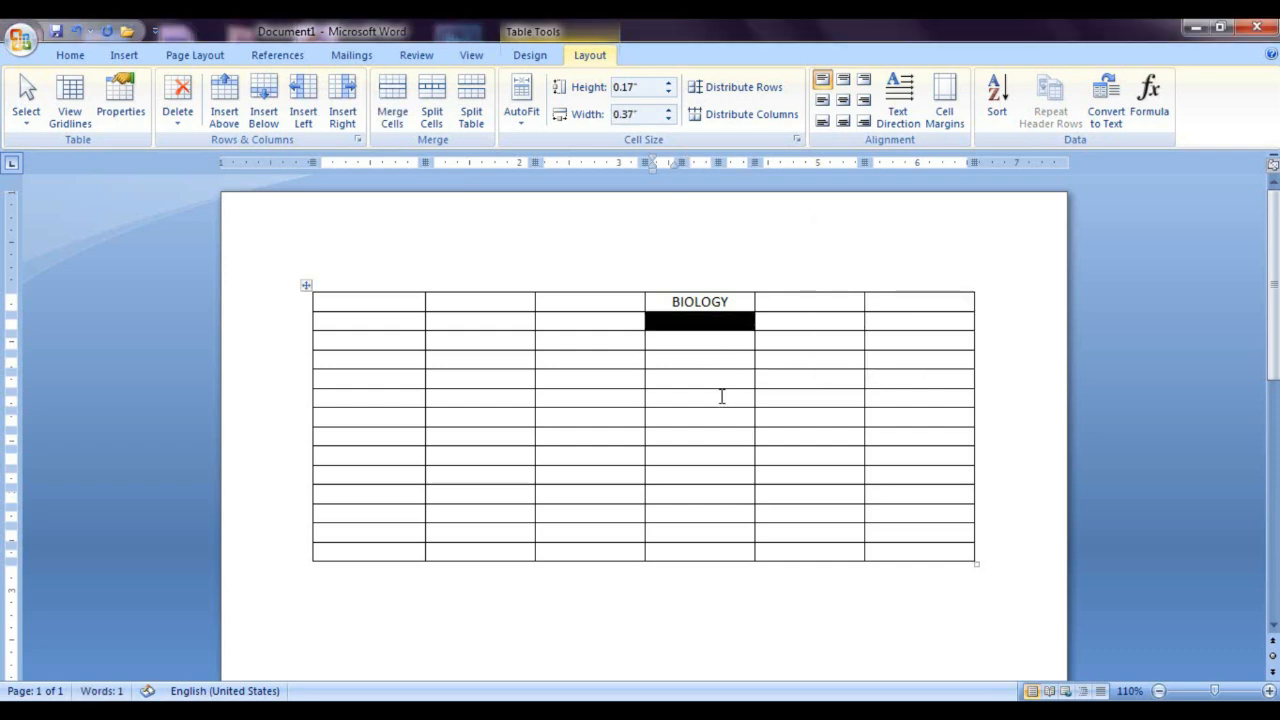
# Step: Split the cells below BIOLOGY again into two columns and one row, merging them before the split
pyautogui.moveTo(726, 321); pyautogui.dragTo(652, 321)
pyautogui.click(431, 115)
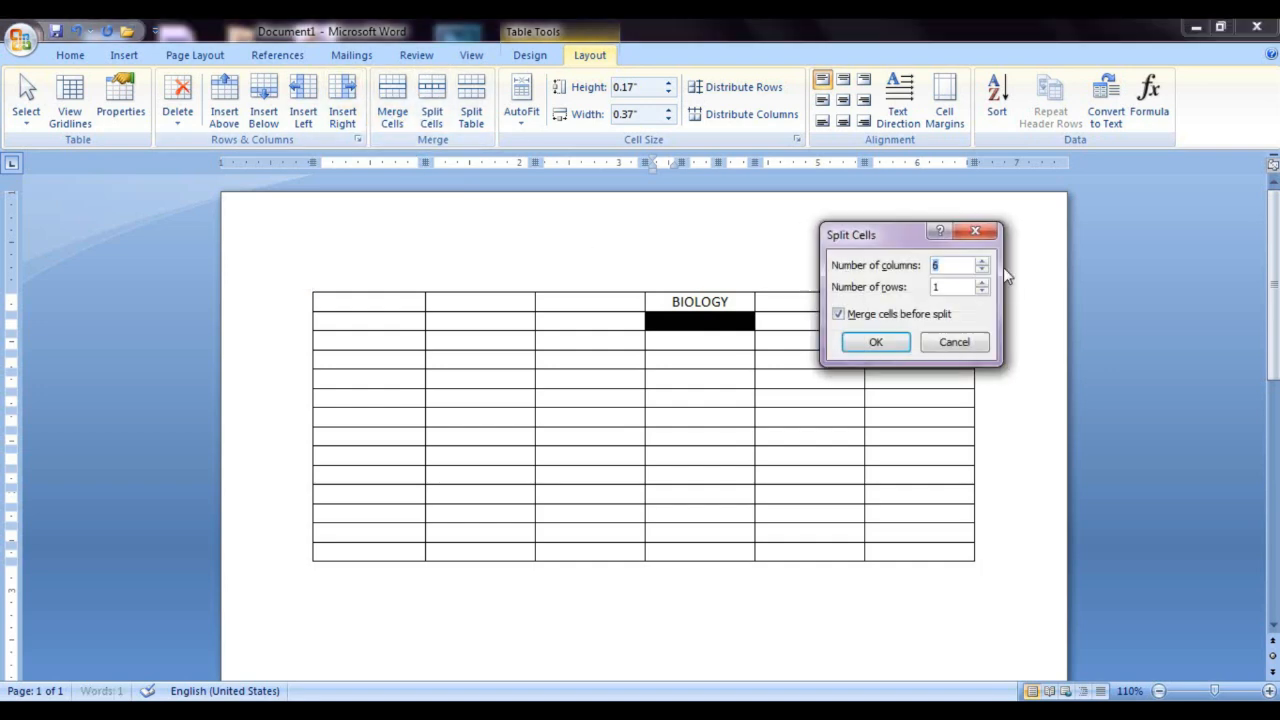
pyautogui.click(981, 276)
pyautogui.click(876, 342)
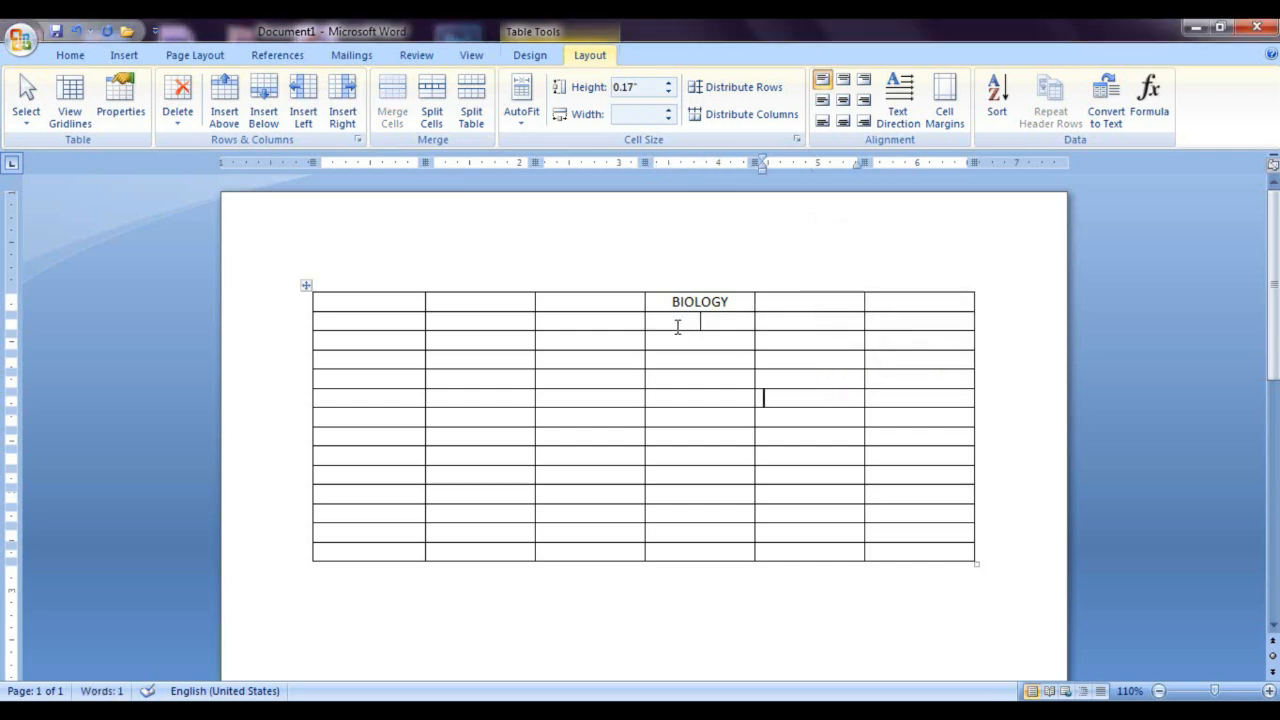
# Step: Enter PRETICAL and THEORY in the two split cells below BIOLOGY
pyautogui.click(675, 325)
pyautogui.write('PRETI')
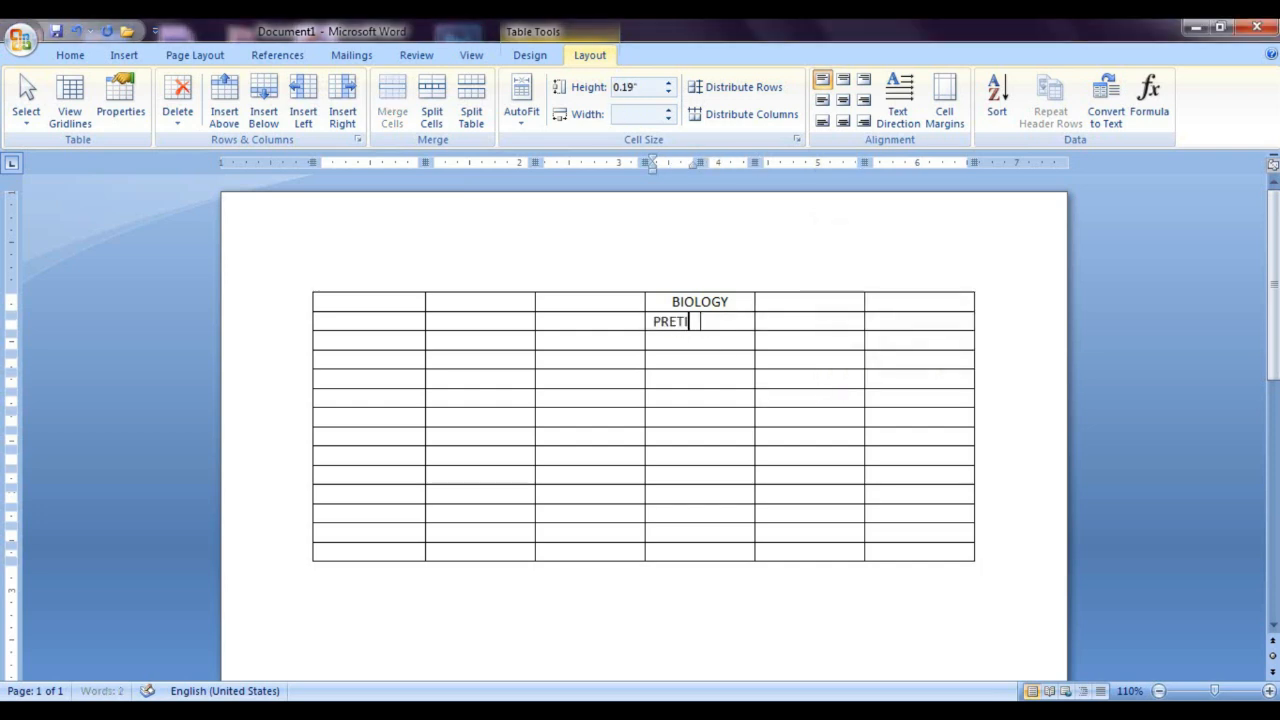
pyautogui.write('CAL')
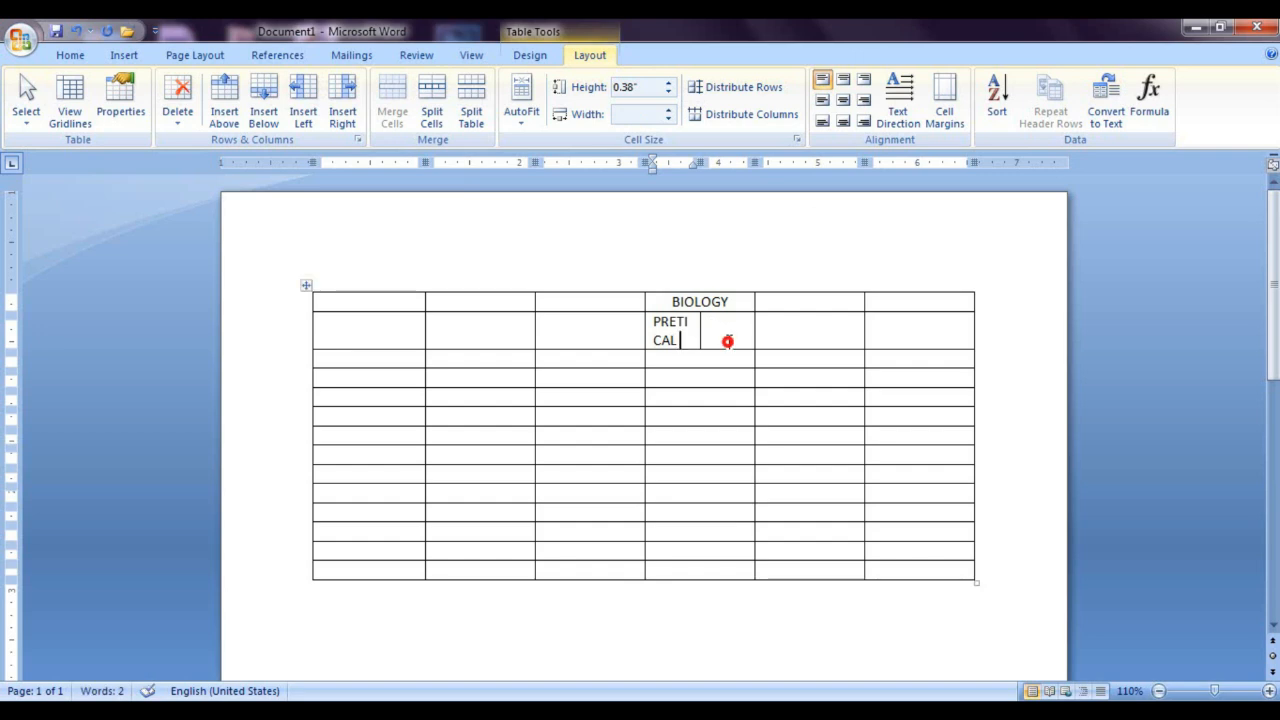
pyautogui.click(727, 341)
pyautogui.write('THEORY')
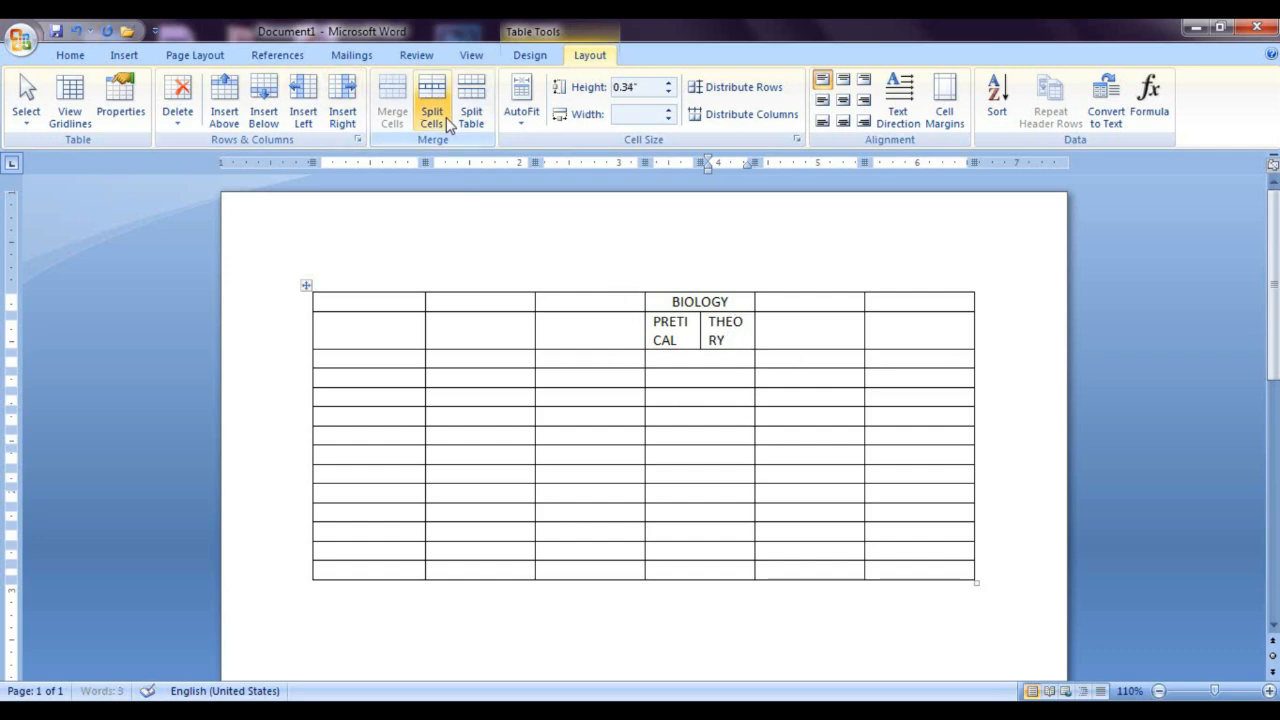
# Step: Merge the cells of the third and fourth columns from the fifth to the ninth row into one cell
pyautogui.click(568, 400)
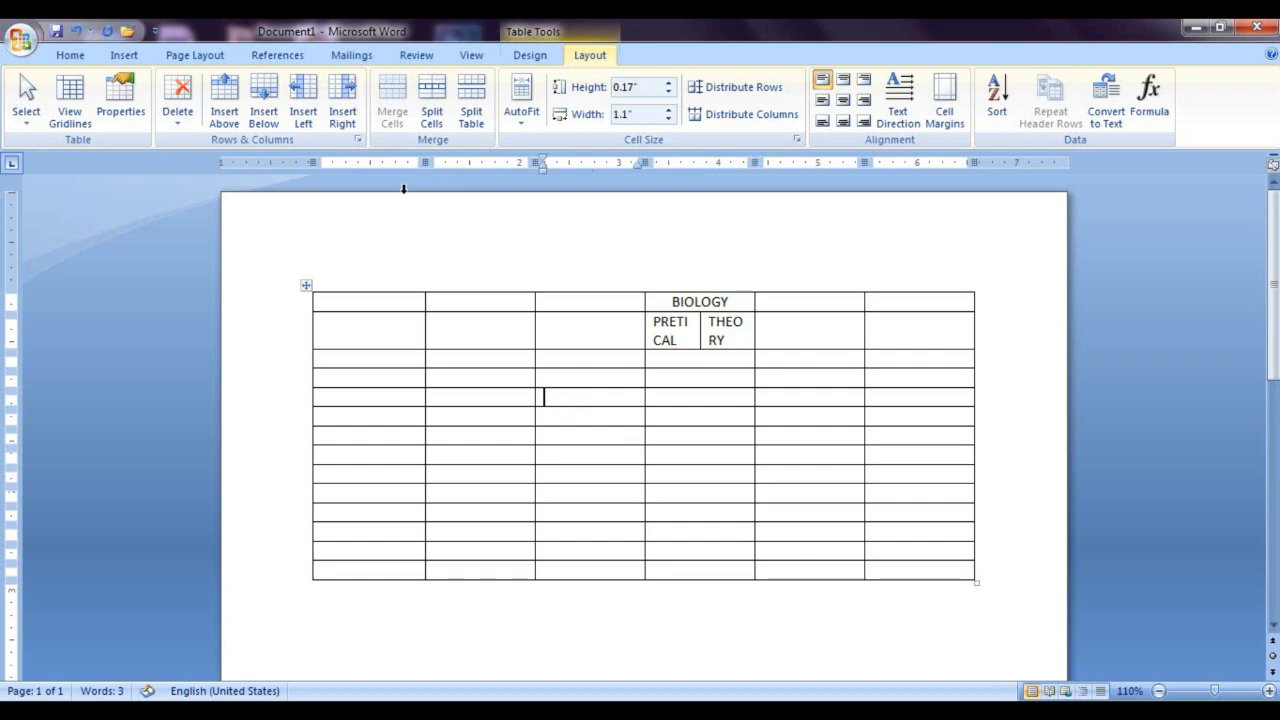
pyautogui.moveTo(548, 396); pyautogui.dragTo(751, 486)
pyautogui.click(397, 118)
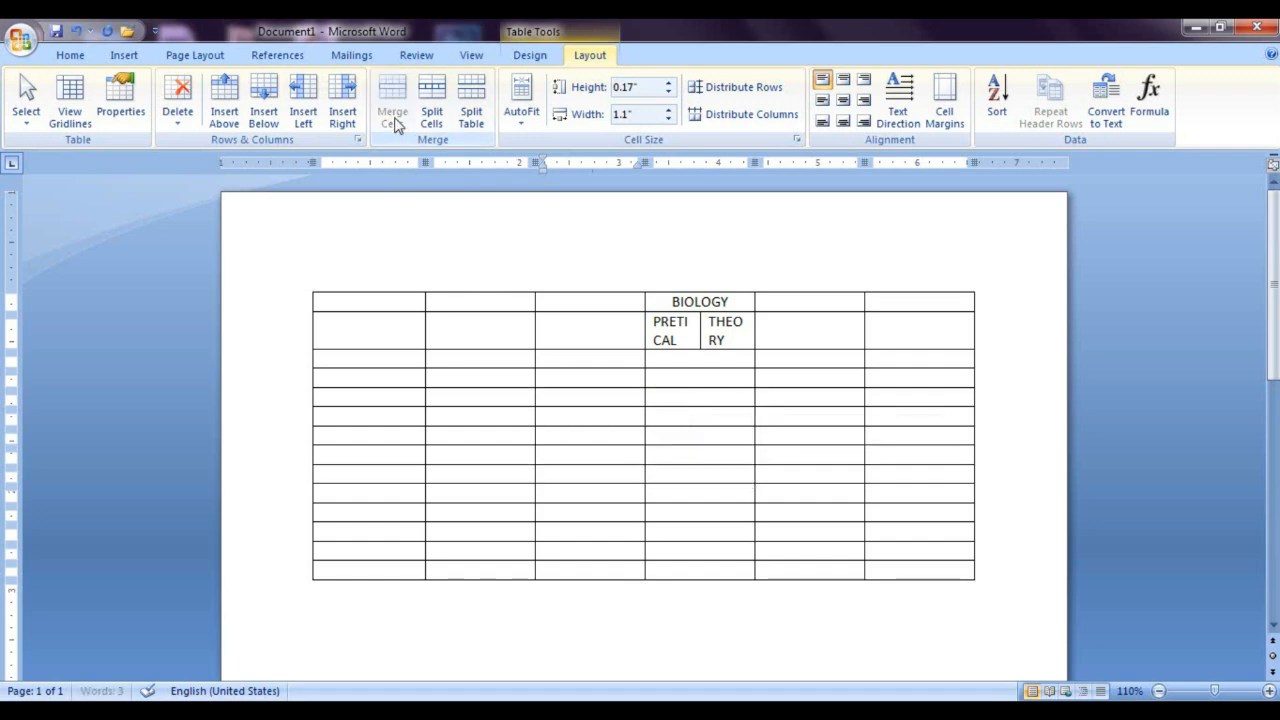
pyautogui.click(988, 534)
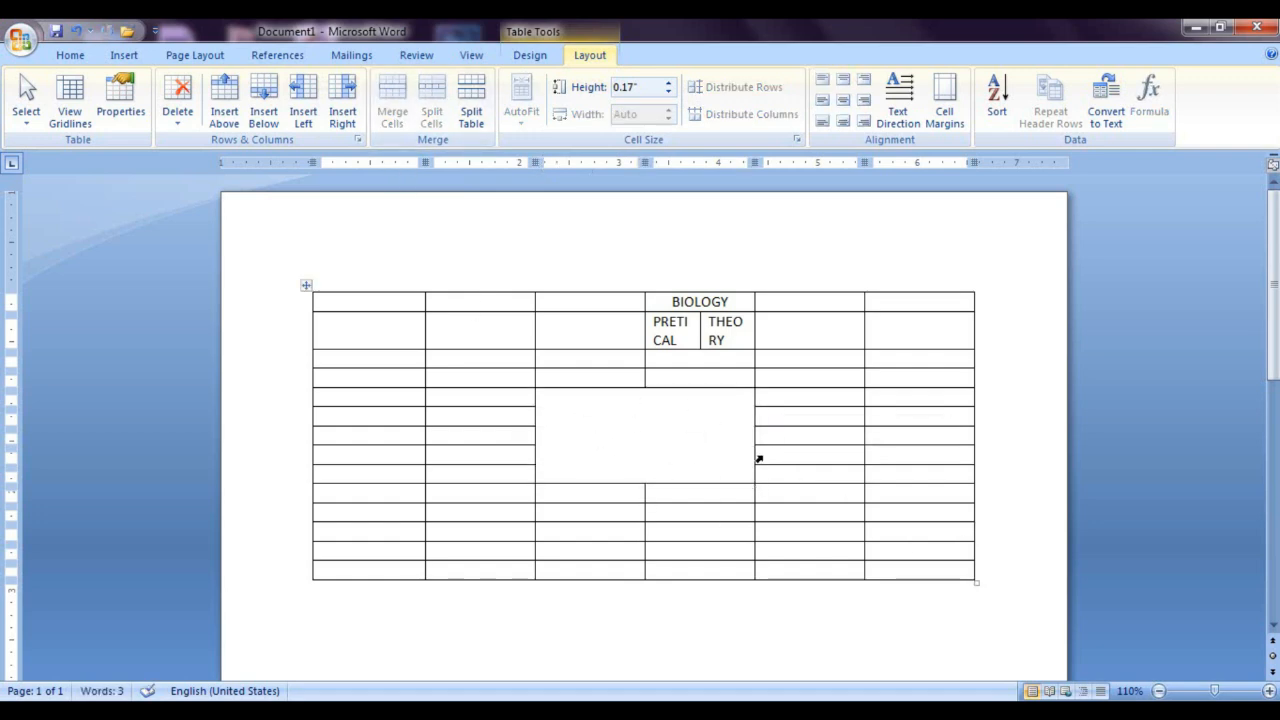
# Step: Undo the cell merge, the two subheadings and the splits of the cell below BIOLOGY
pyautogui.hotkey('ctrl', 'z')
pyautogui.hotkey('ctrl', 'z')
pyautogui.hotkey('ctrl', 'z')
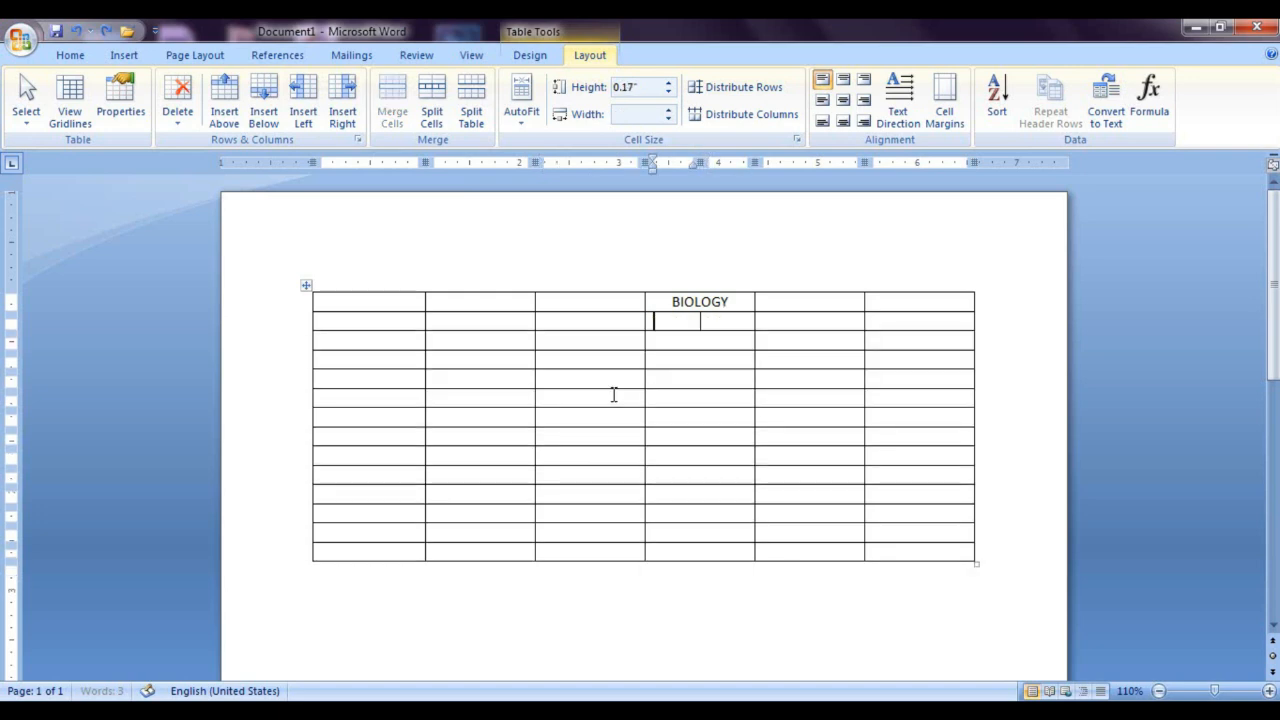
pyautogui.click(431, 401)
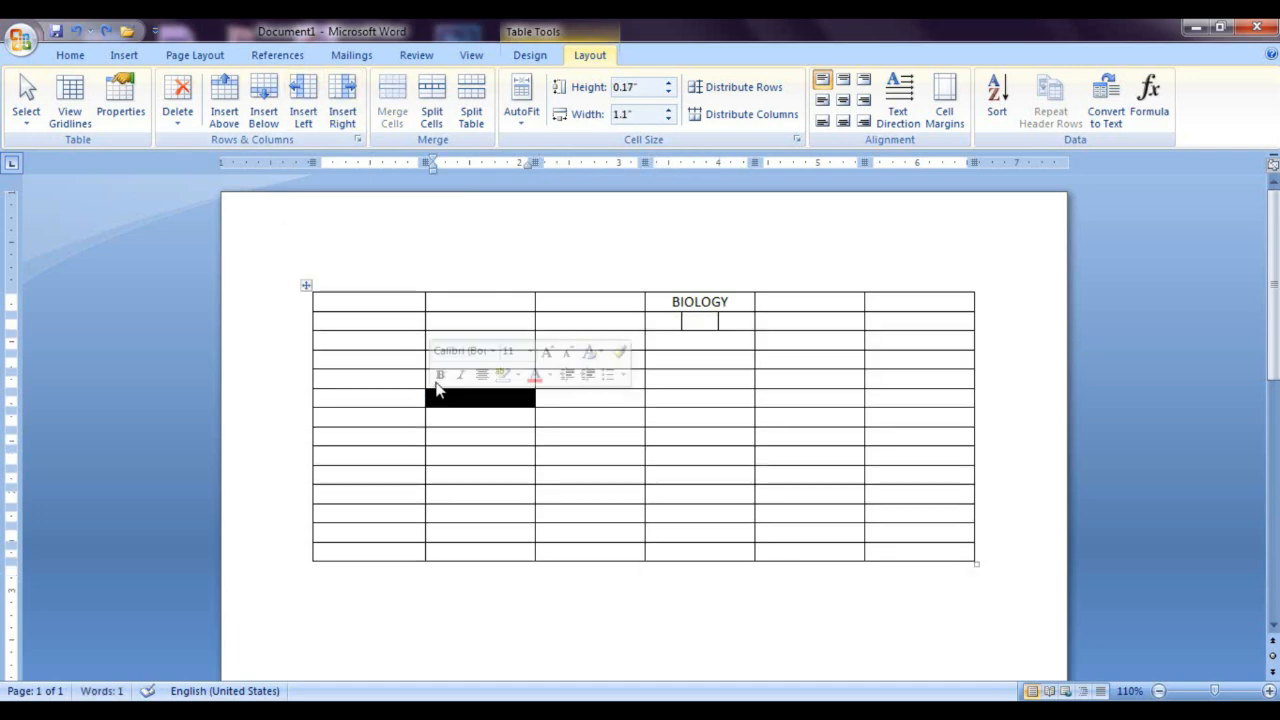
pyautogui.hotkey('ctrl', 'z')
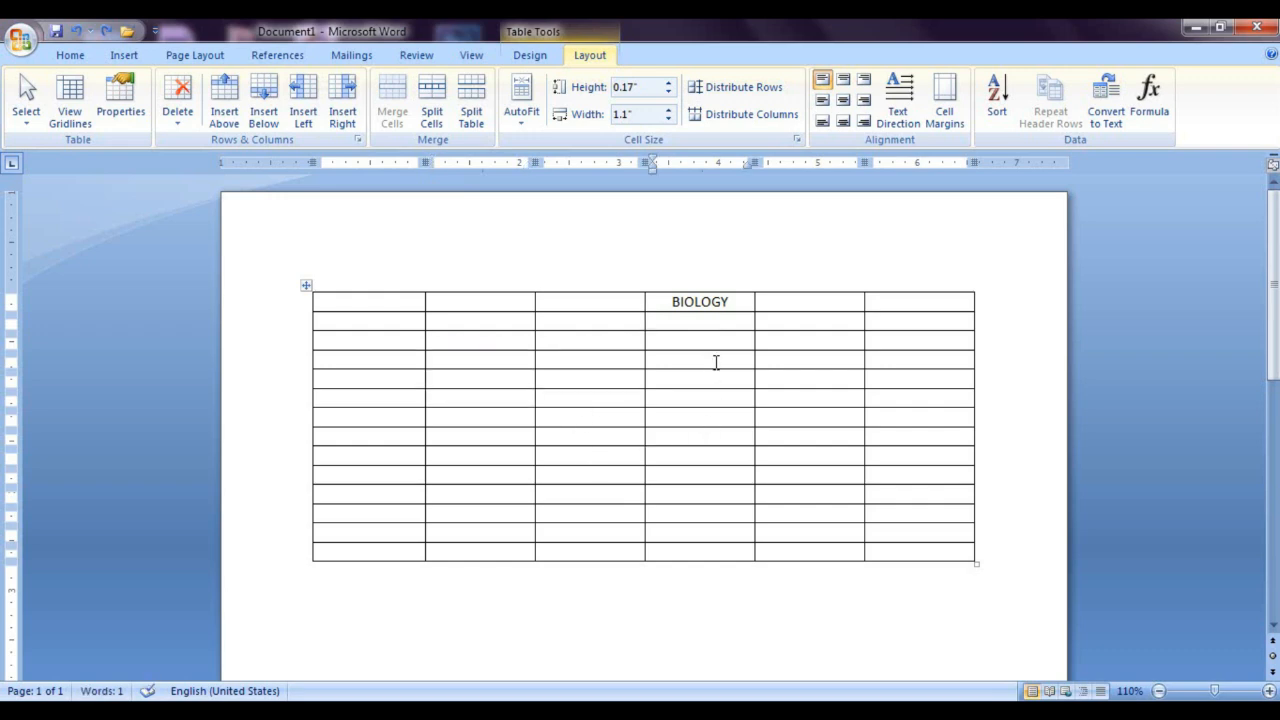
# Step: Undo the BIOLOGY heading and enter NAME, ENGLISH and HINDI in the first three cells of the table's first row
pyautogui.hotkey('ctrl', 'z')
pyautogui.hotkey('ctrl', 'z')
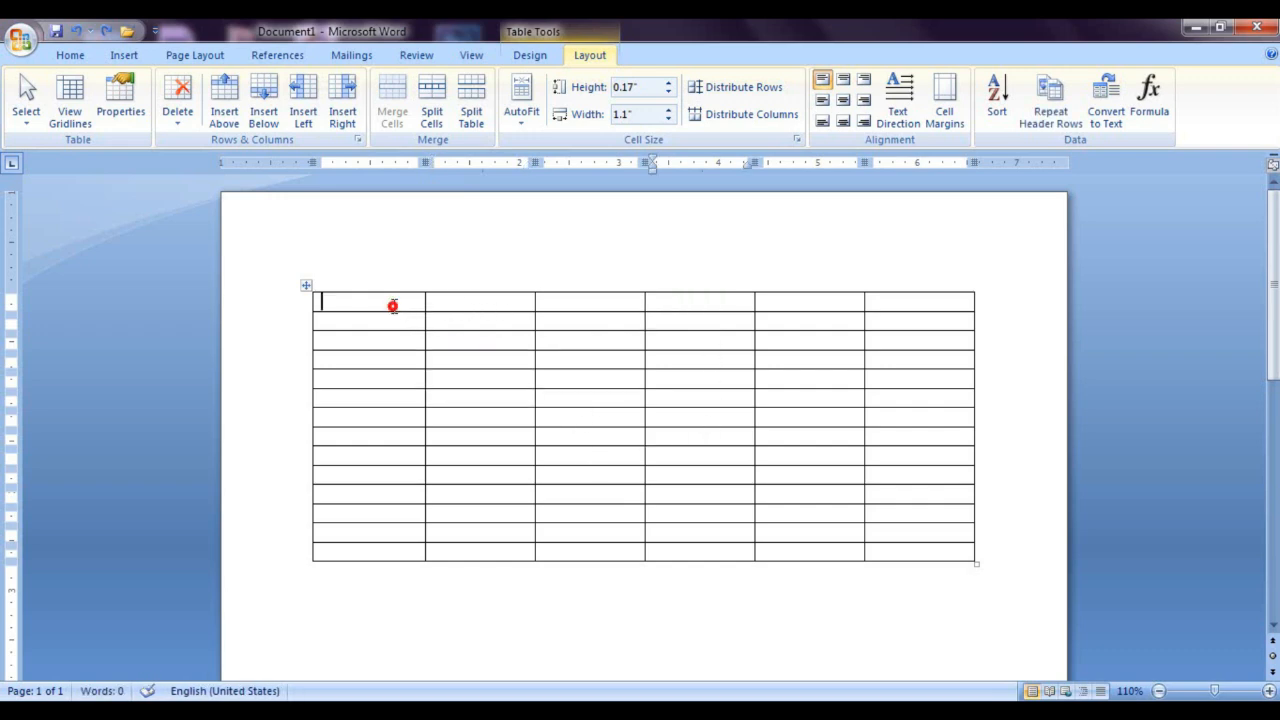
pyautogui.click(393, 306)
pyautogui.write('NAME')
pyautogui.press('Tab')
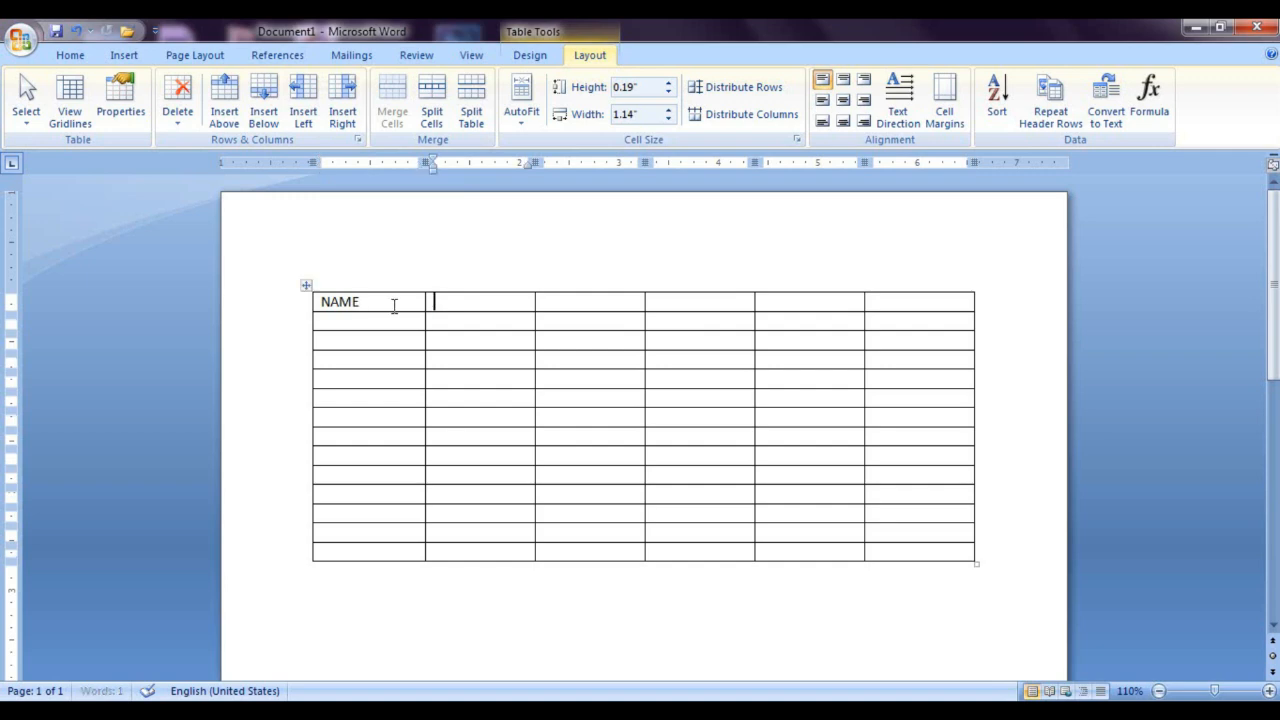
pyautogui.write('ENGLISH')
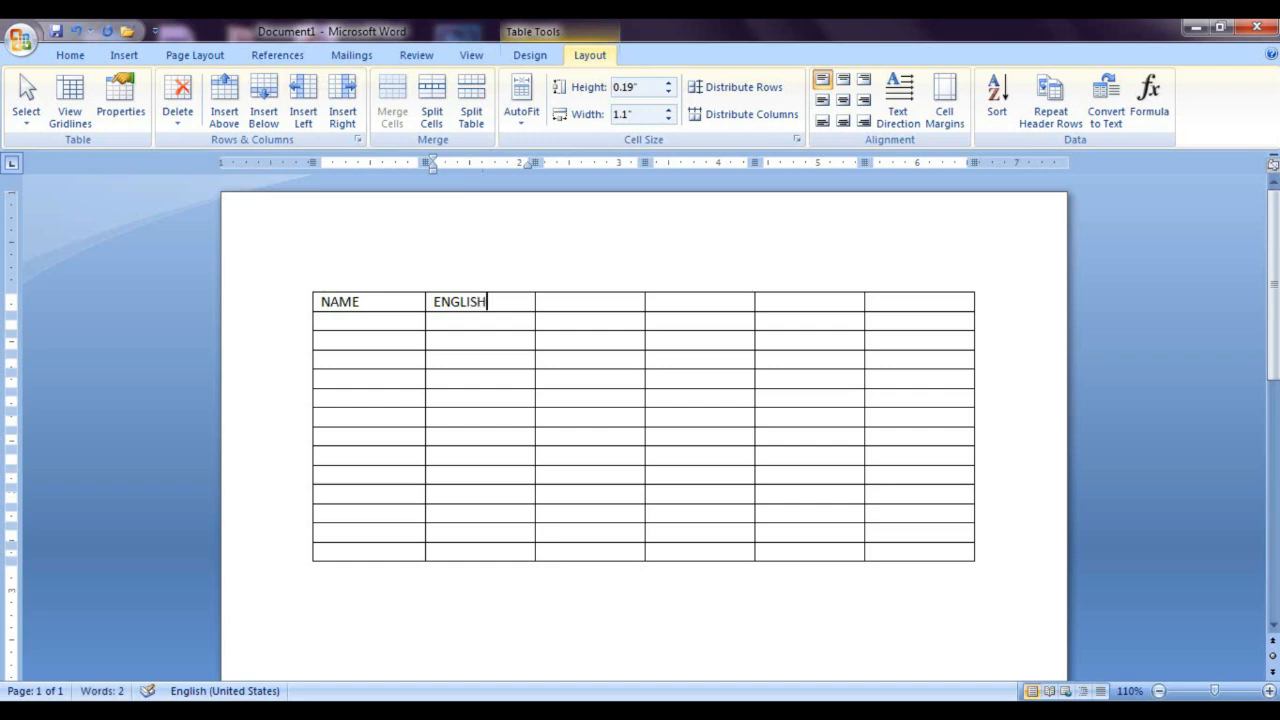
pyautogui.press('Tab')
pyautogui.write('HINDI')
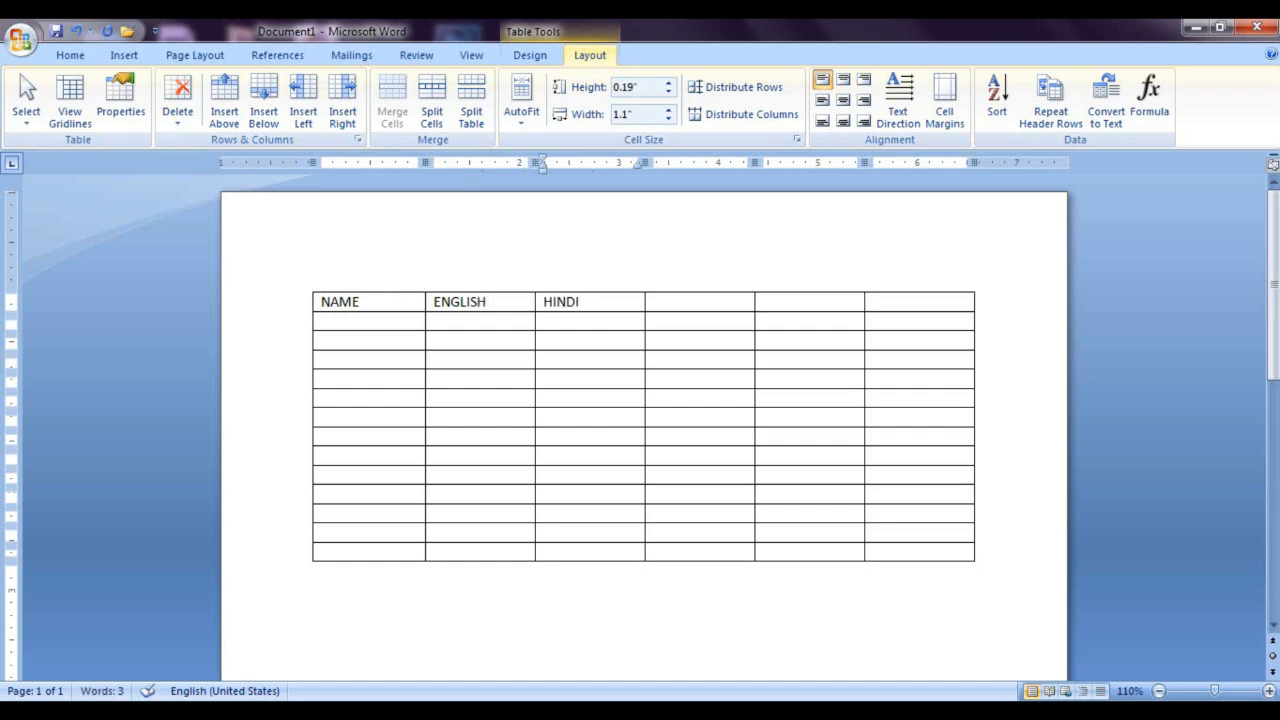
# Step: Enter MATH, SCIENCE and TOTAL as the headings of the fourth, fifth and sixth columns
pyautogui.press('Tab')
pyautogui.write('MA')
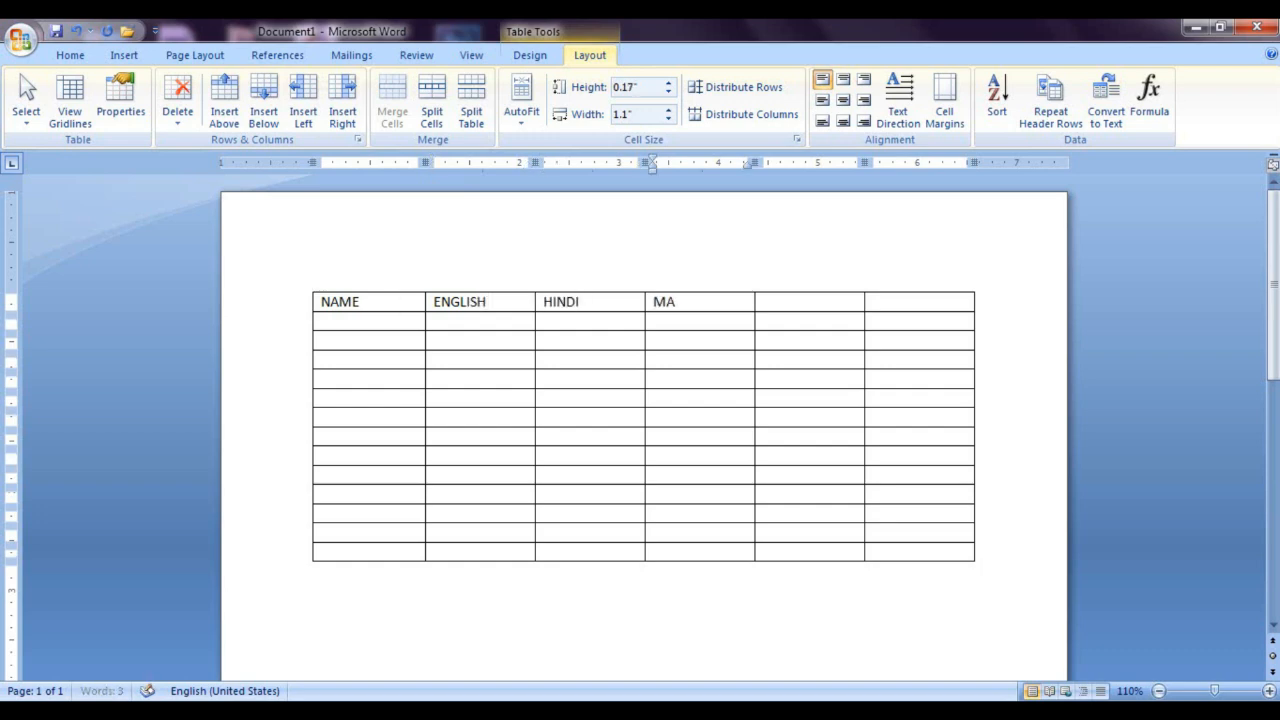
pyautogui.write('TH')
pyautogui.press('Tab')
pyautogui.write('S')
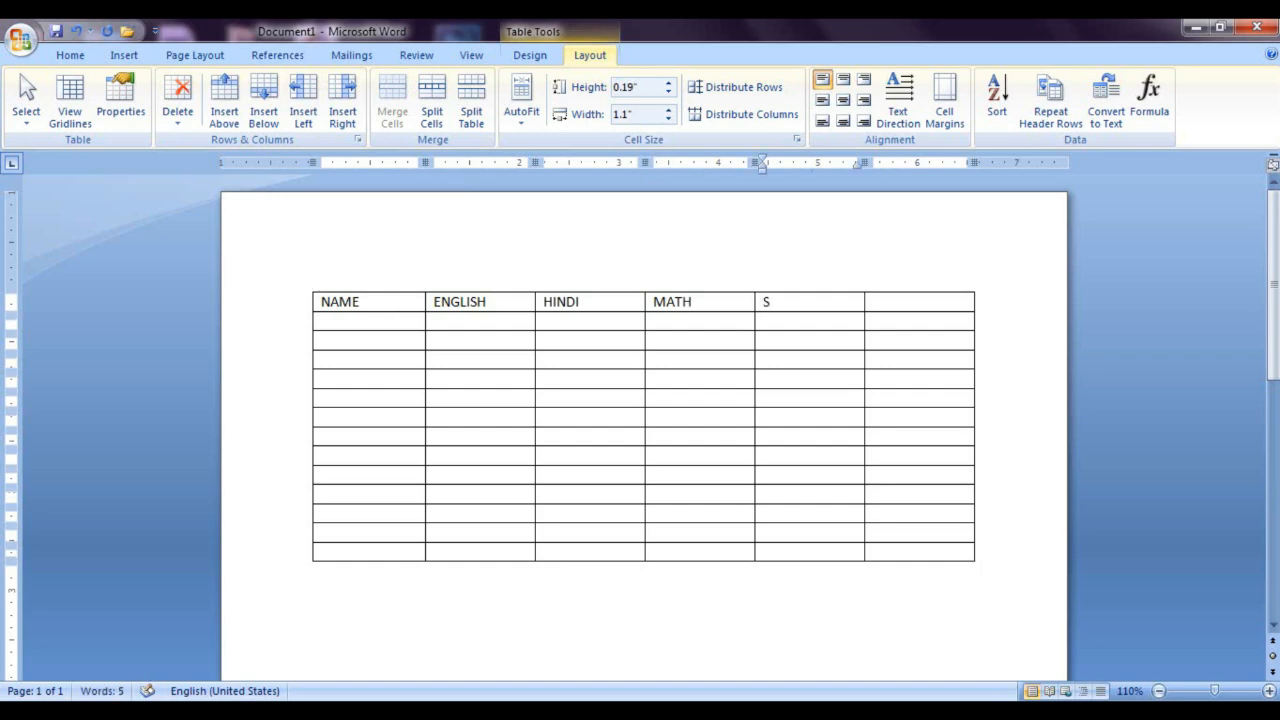
pyautogui.write('CIENCE')
pyautogui.press('Tab')
pyautogui.write('TOTA')
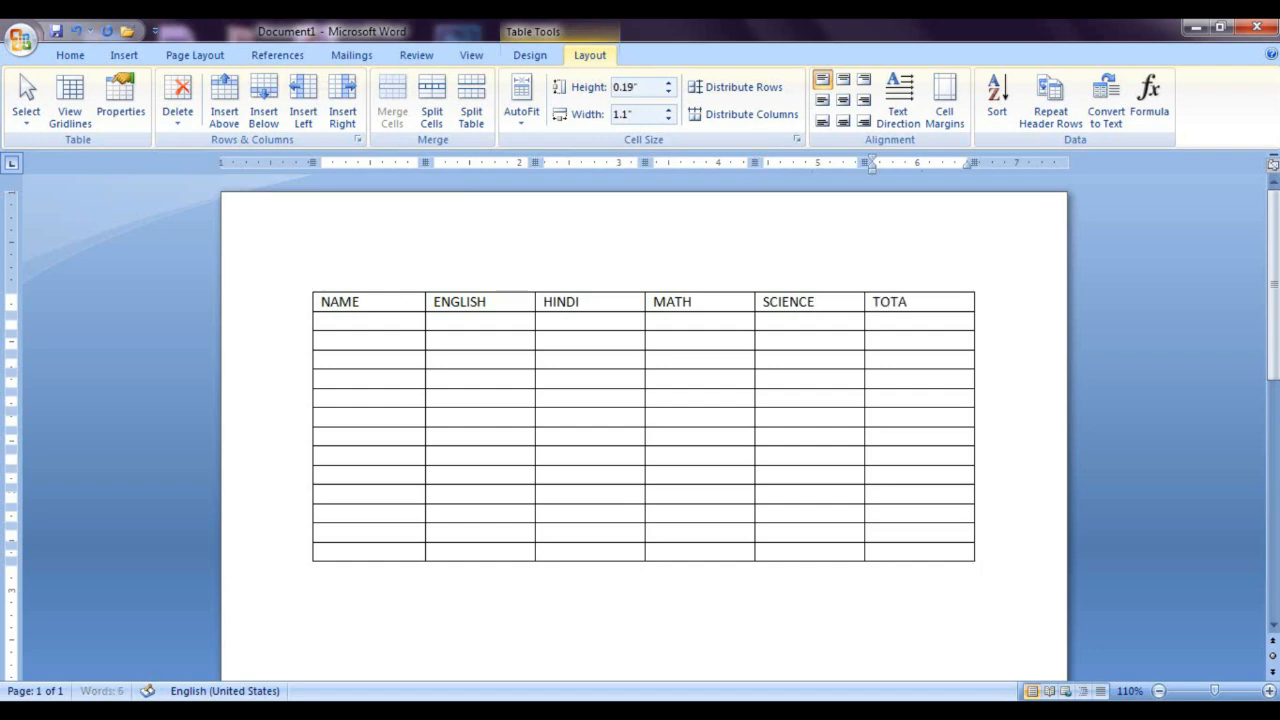
pyautogui.write('L')
pyautogui.click(713, 306)
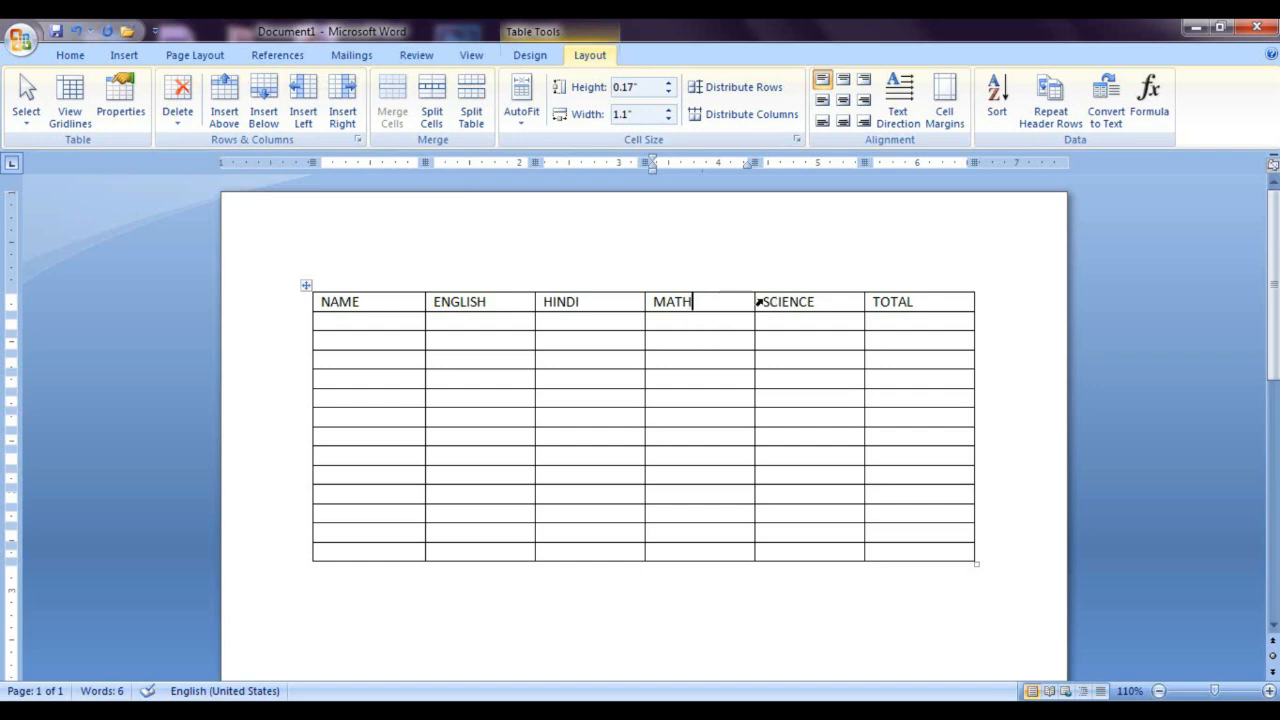
# Step: Try inserting a blank column to the right of the MATH column, and undo the insertion
pyautogui.click(343, 106)
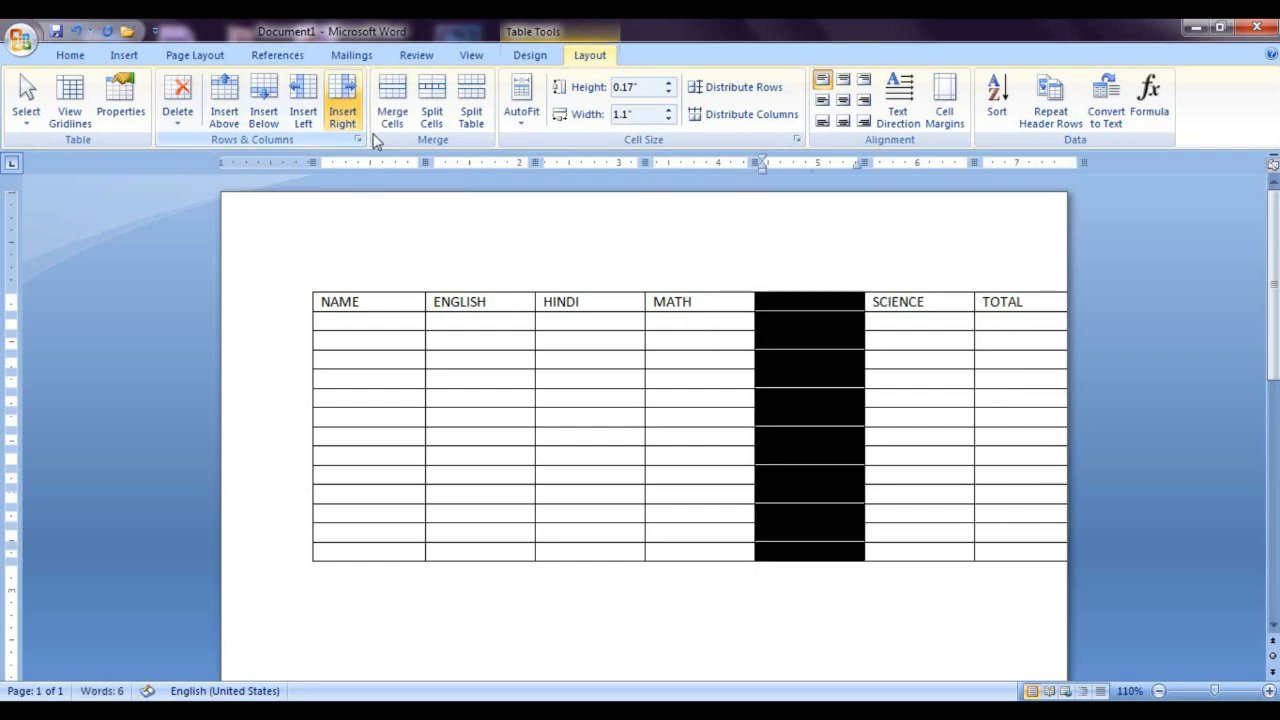
pyautogui.click(797, 303)
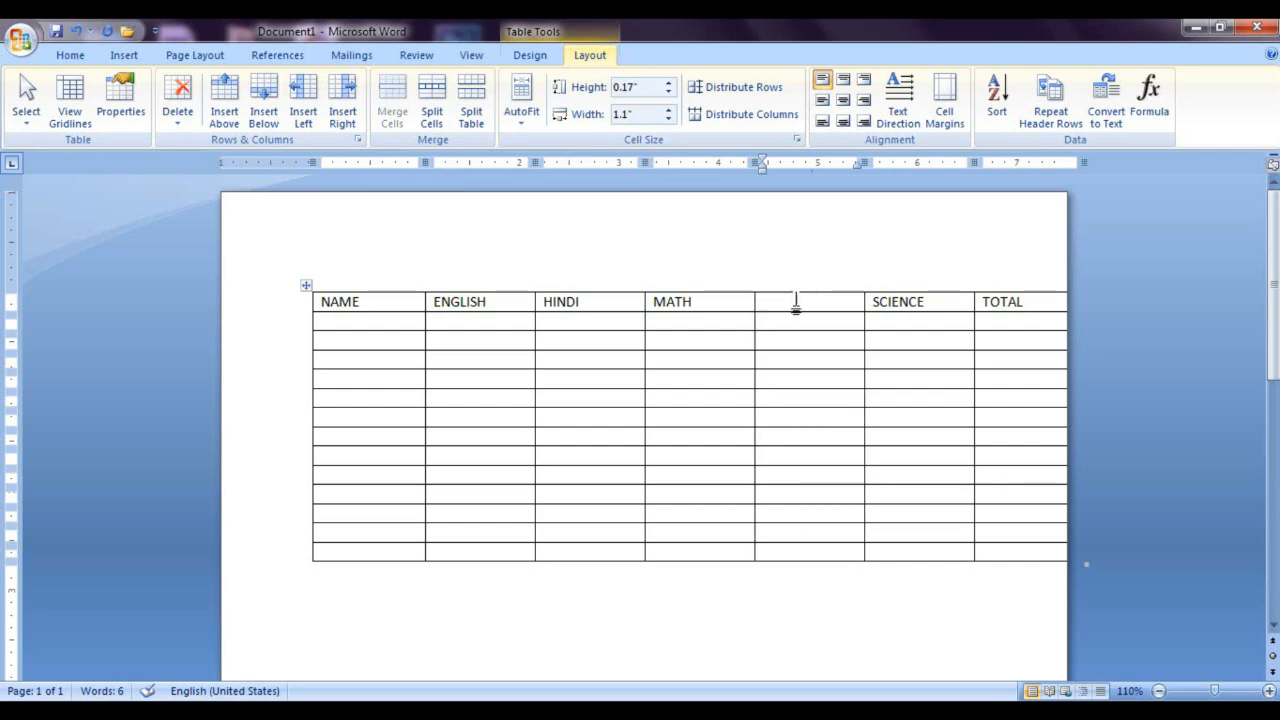
pyautogui.hotkey('ctrl', 'z')
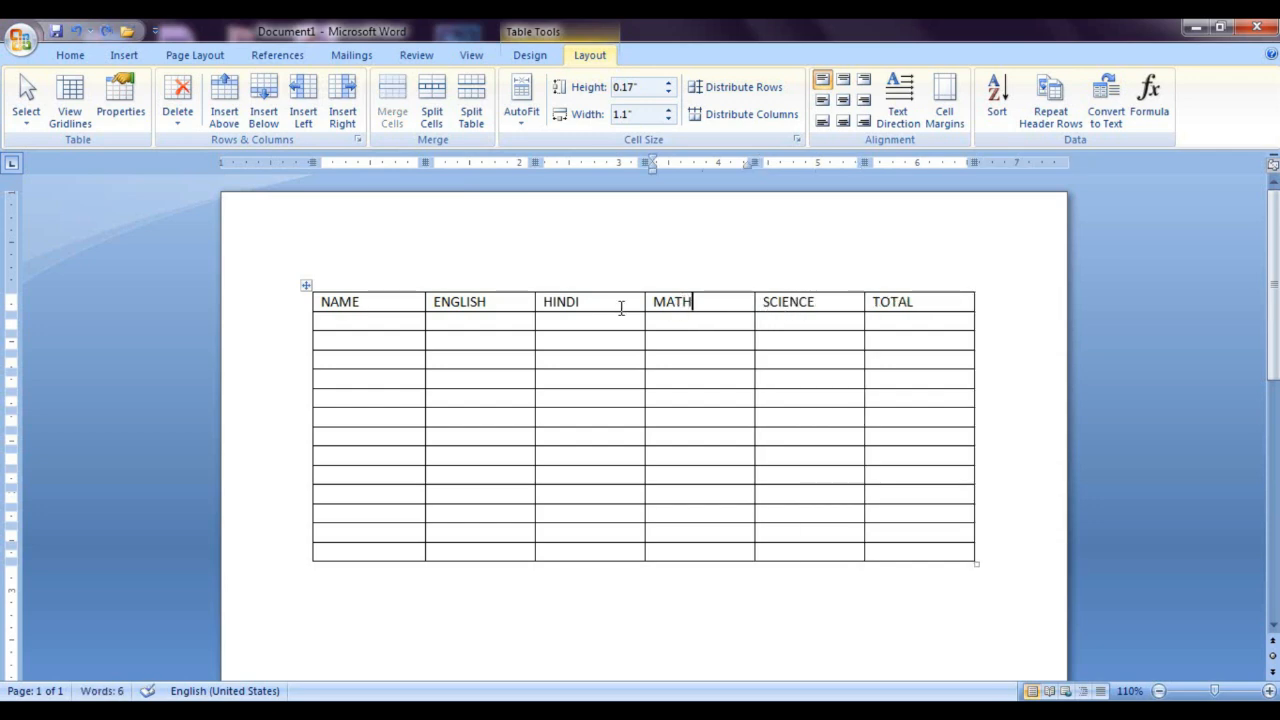
# Step: Try inserting a blank column to the left of the MATH column, and undo the insertion
pyautogui.click(308, 108)
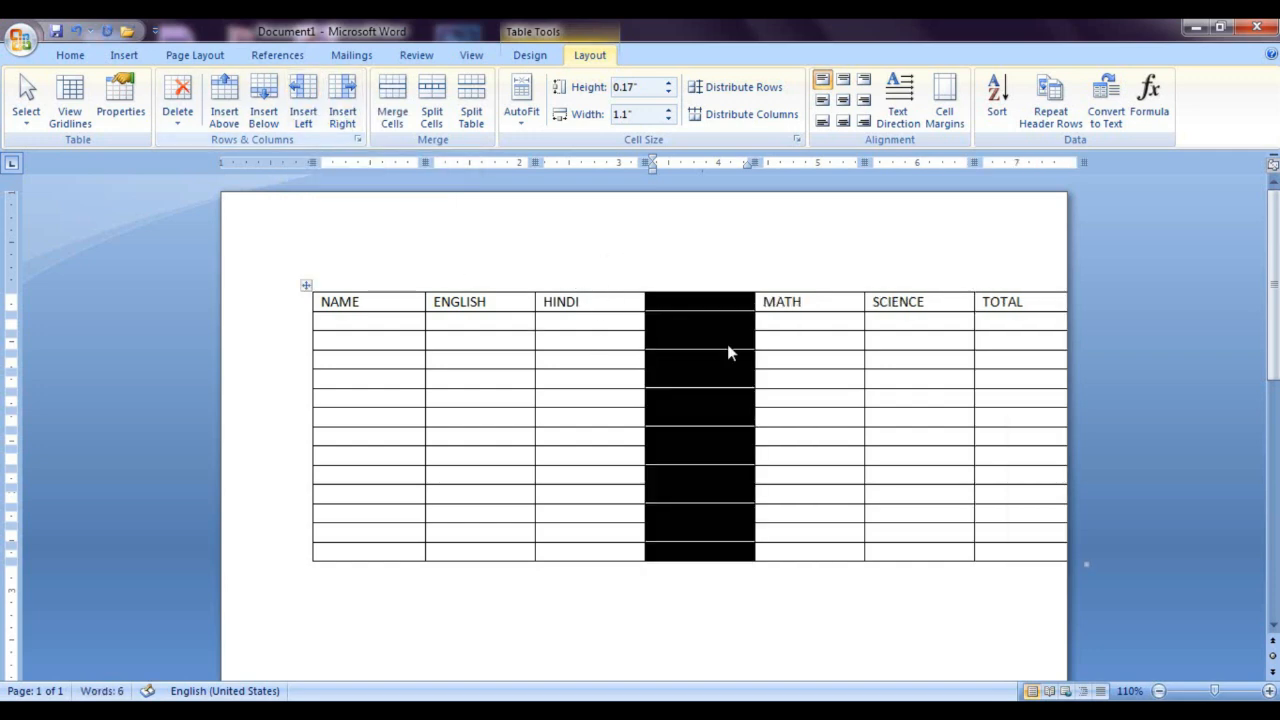
pyautogui.click(691, 302)
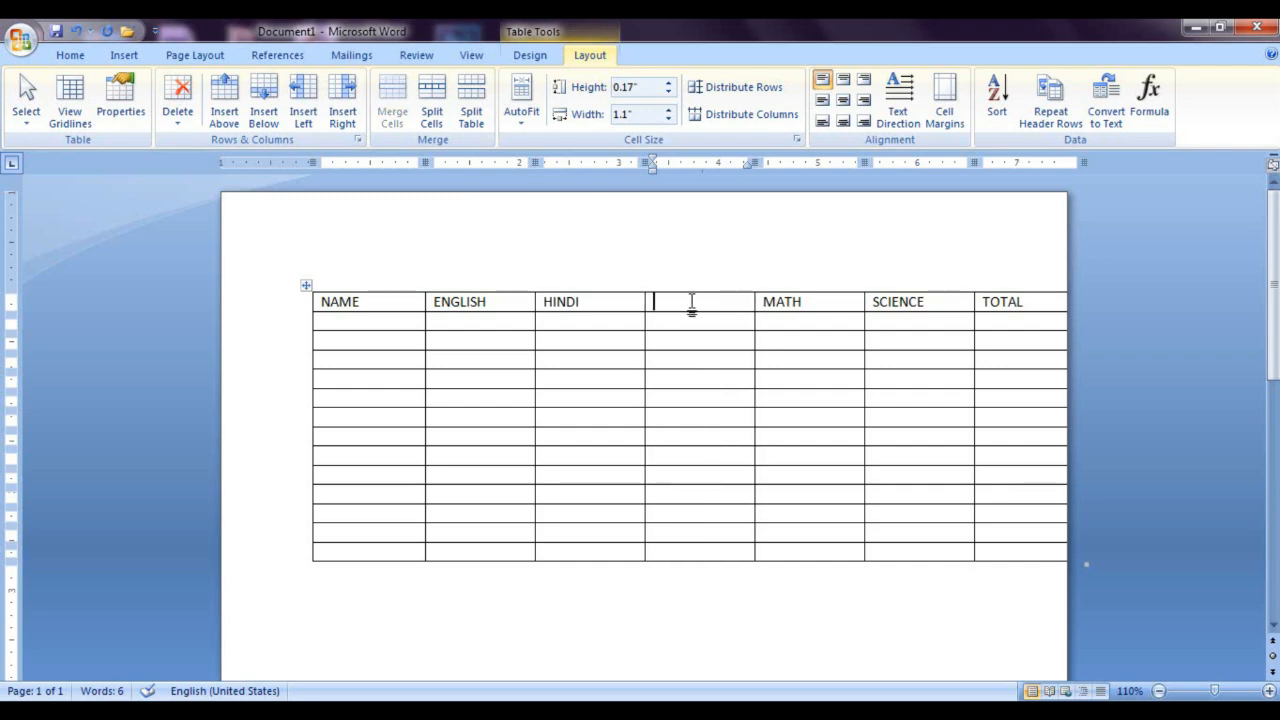
pyautogui.hotkey('ctrl', 'z')
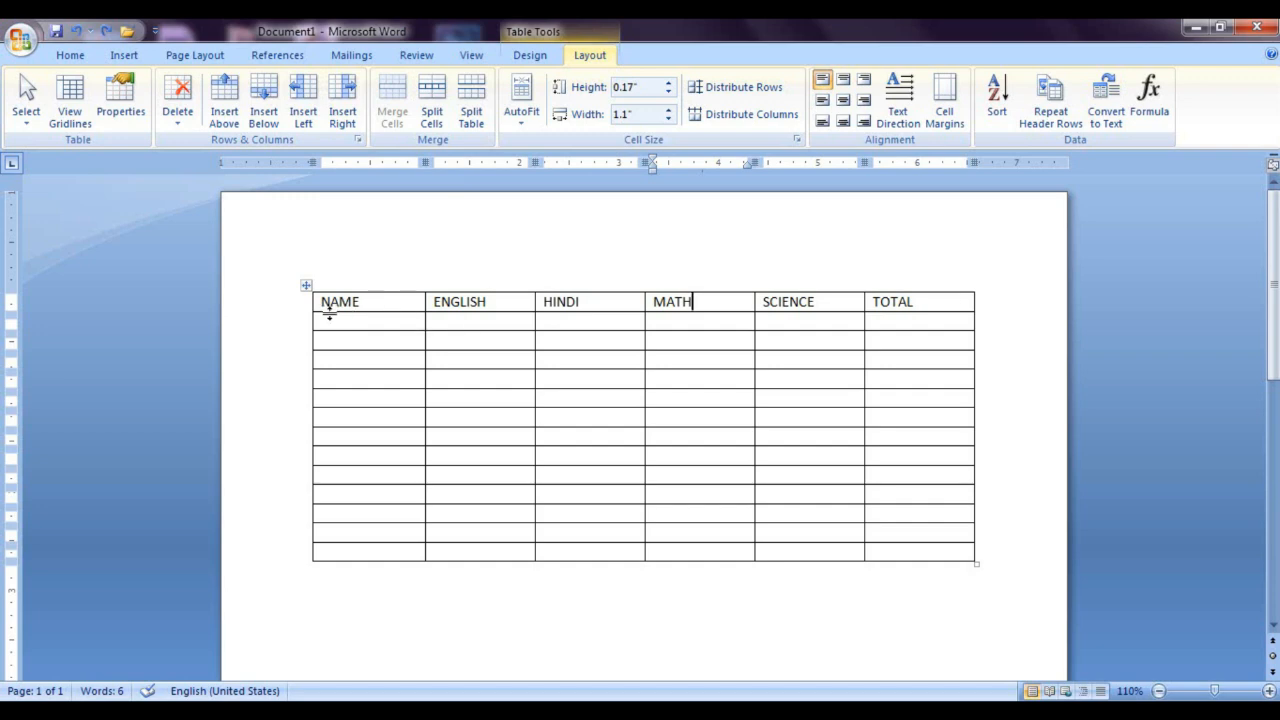
# Step: Fill the table's second row with a student's first name and the values 456, 76, 6, 8 and 8
pyautogui.click(381, 324)
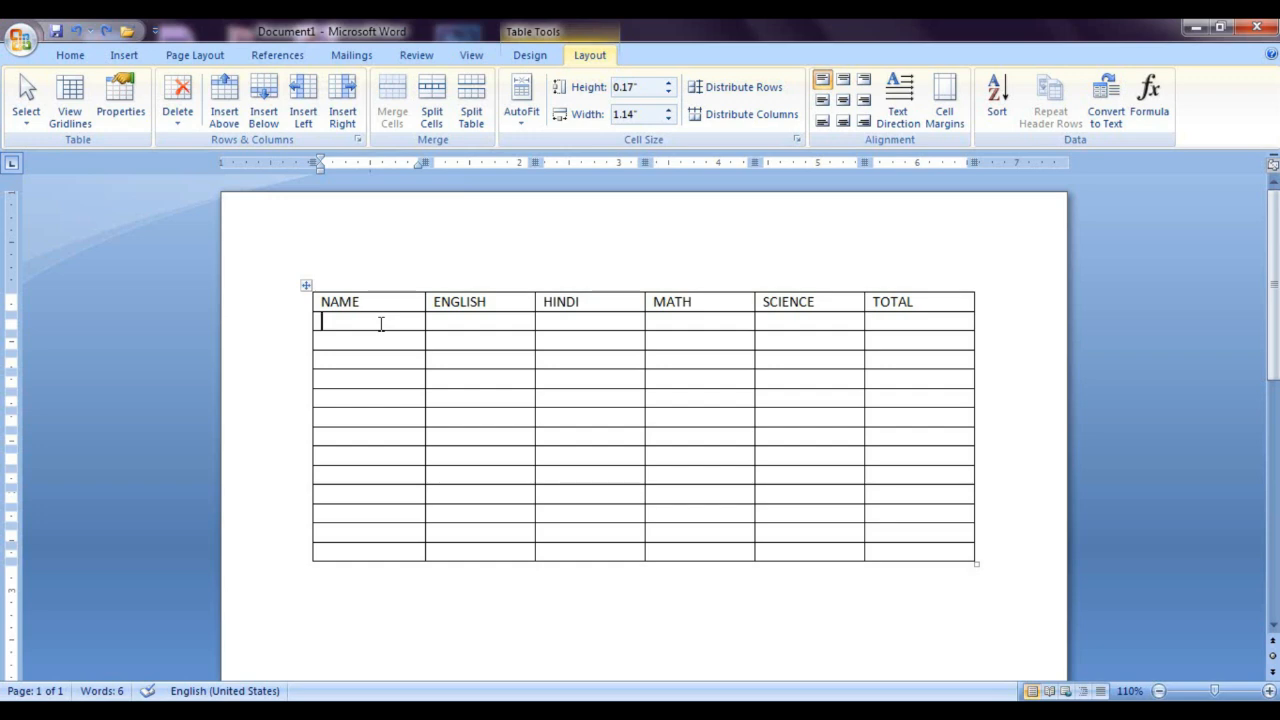
pyautogui.write('ANKIR')
pyautogui.press('Tab')
pyautogui.write('456')
pyautogui.press('Tab')
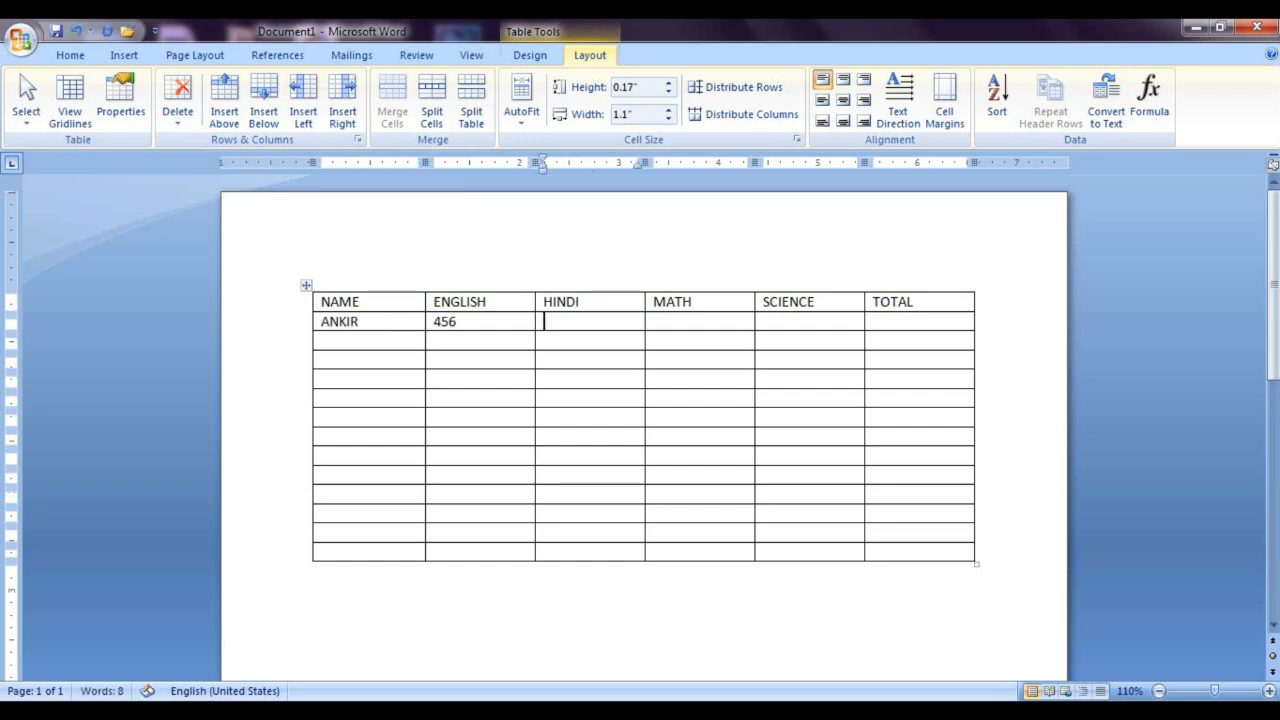
pyautogui.write('76')
pyautogui.press('Tab')
pyautogui.write('6')
pyautogui.press('Tab')
pyautogui.write('8')
pyautogui.press('Tab')
pyautogui.write('8')
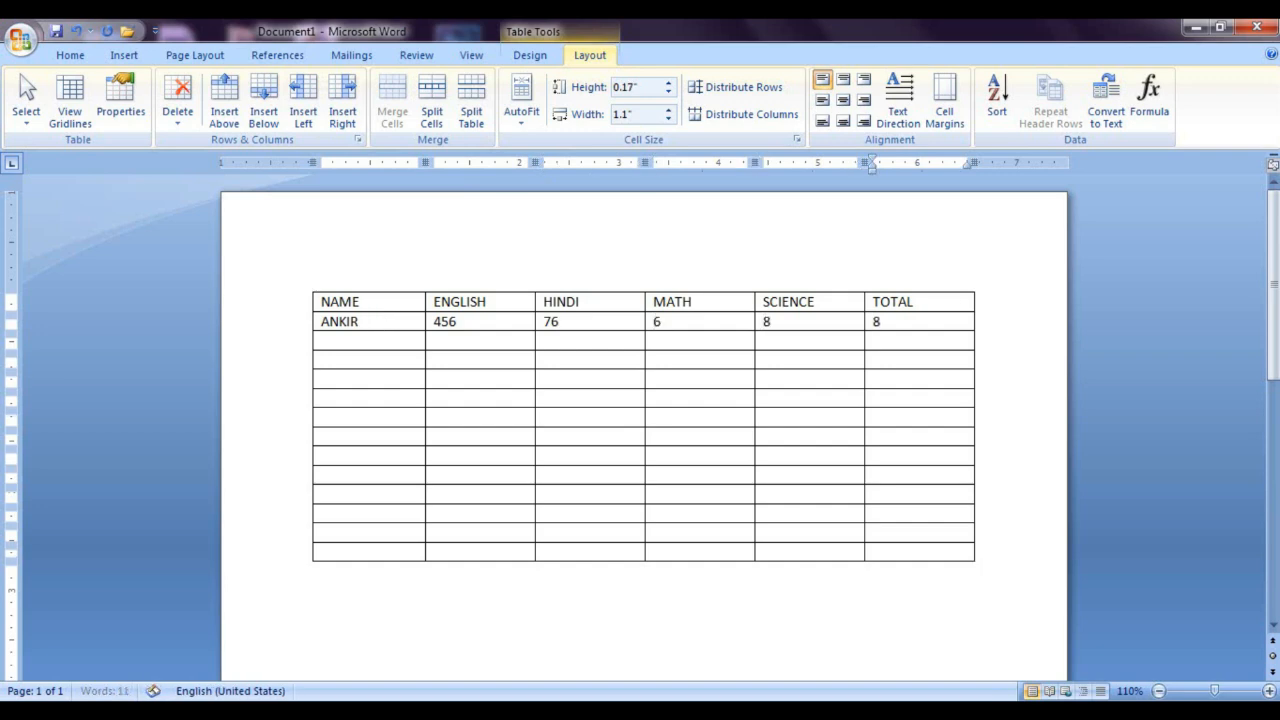
pyautogui.press('Right')
# Step: Fill the table's third row with another student's first name and the values 65, 766, 87, 987 and 98
pyautogui.click(372, 346)
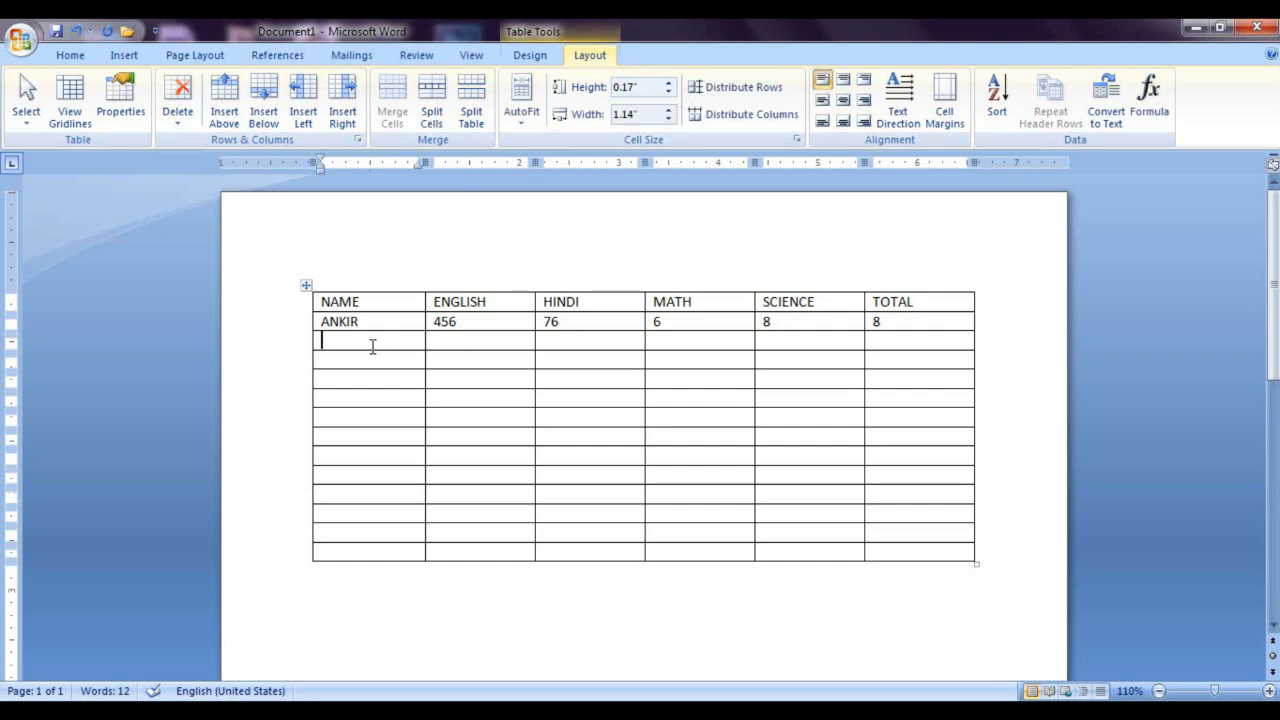
pyautogui.write('AMAN')
pyautogui.press('Tab')
pyautogui.write('65')
pyautogui.press('Tab')
pyautogui.write('766')
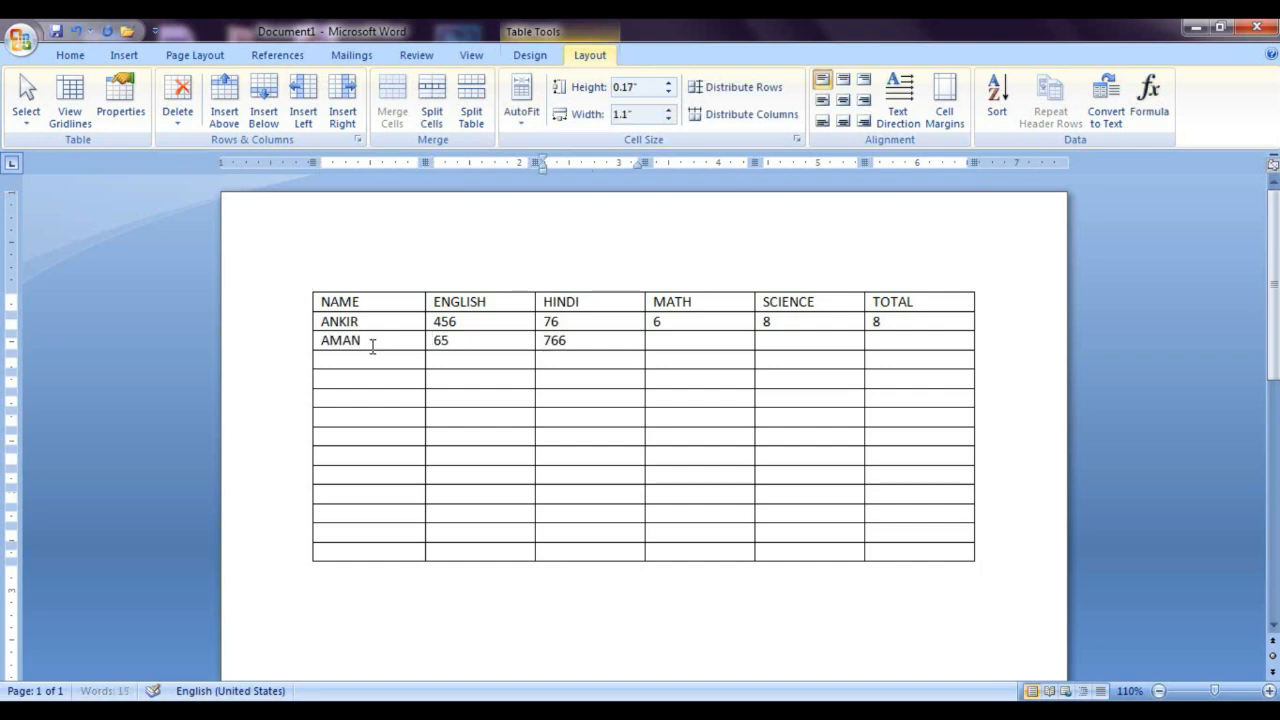
pyautogui.press('Tab')
pyautogui.write('87')
pyautogui.press('Tab')
pyautogui.write('987')
pyautogui.press('Tab')
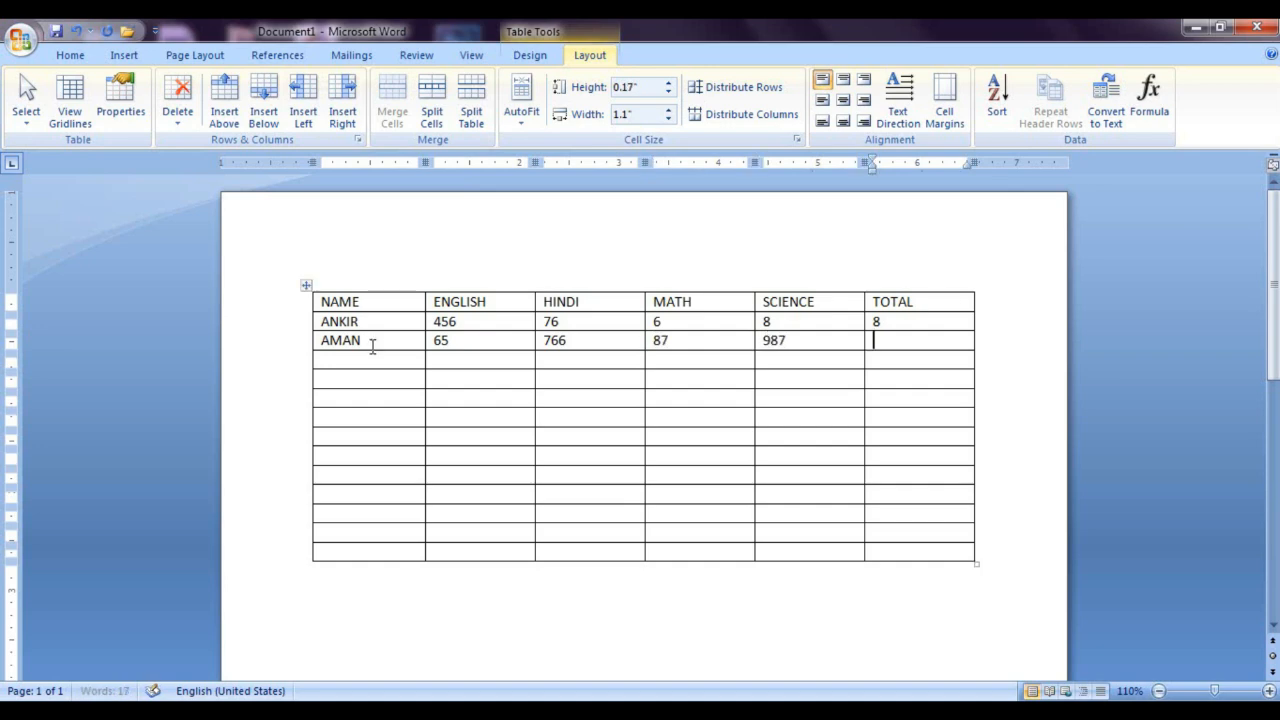
pyautogui.write('98')
pyautogui.press('Right')
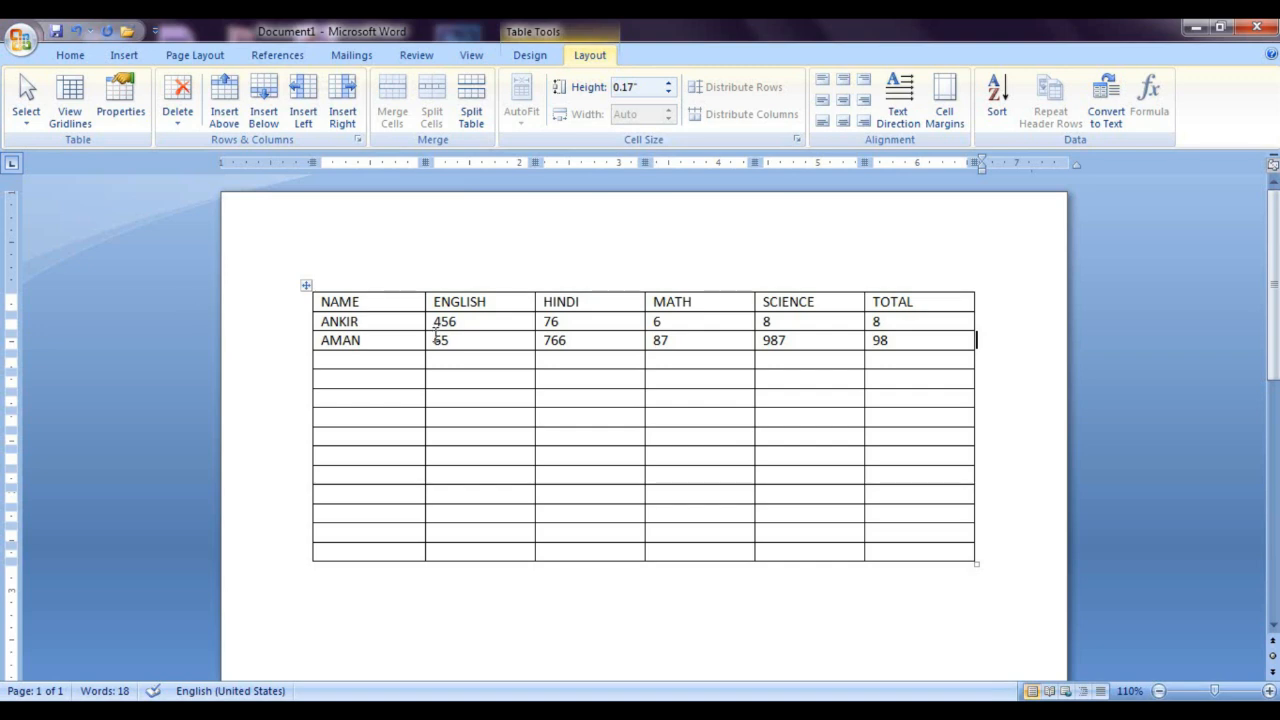
# Step: Correct the spelling of the student's name in the table's second row
pyautogui.click(385, 321)
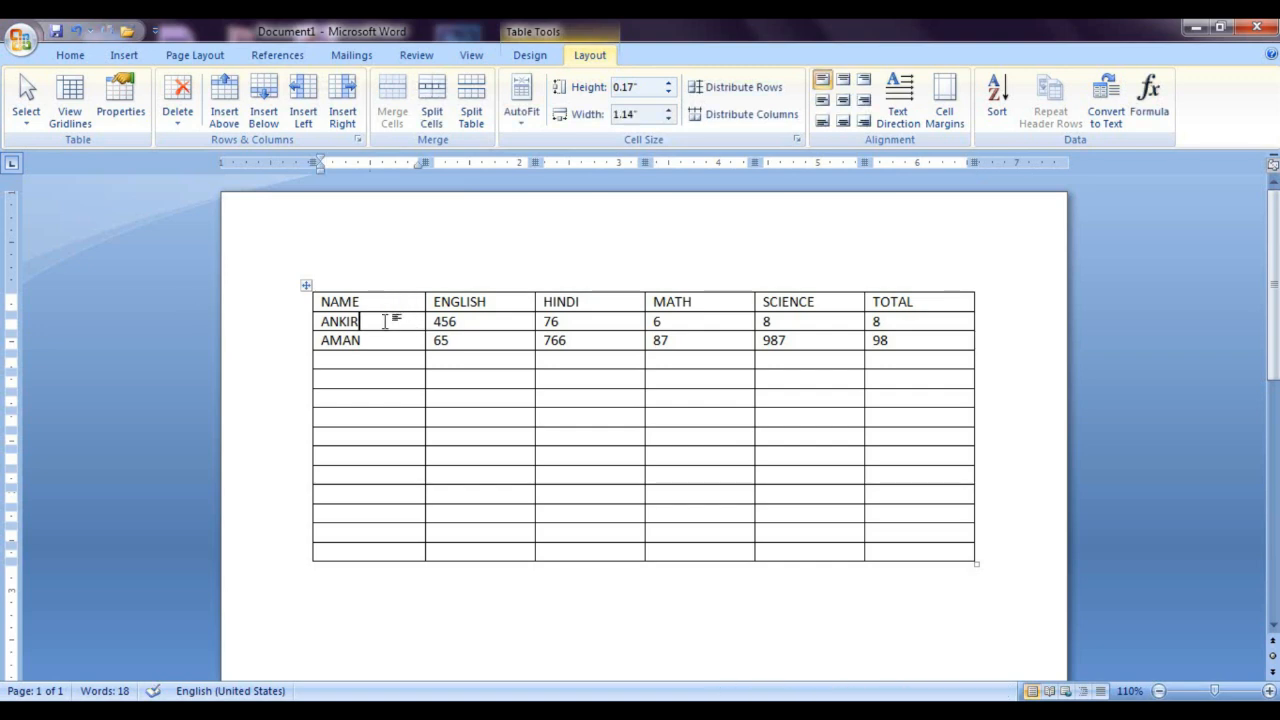
pyautogui.press('BackSpace')
pyautogui.press('BackSpace')
pyautogui.press('BackSpace')
pyautogui.press('BackSpace')
pyautogui.write('NK')
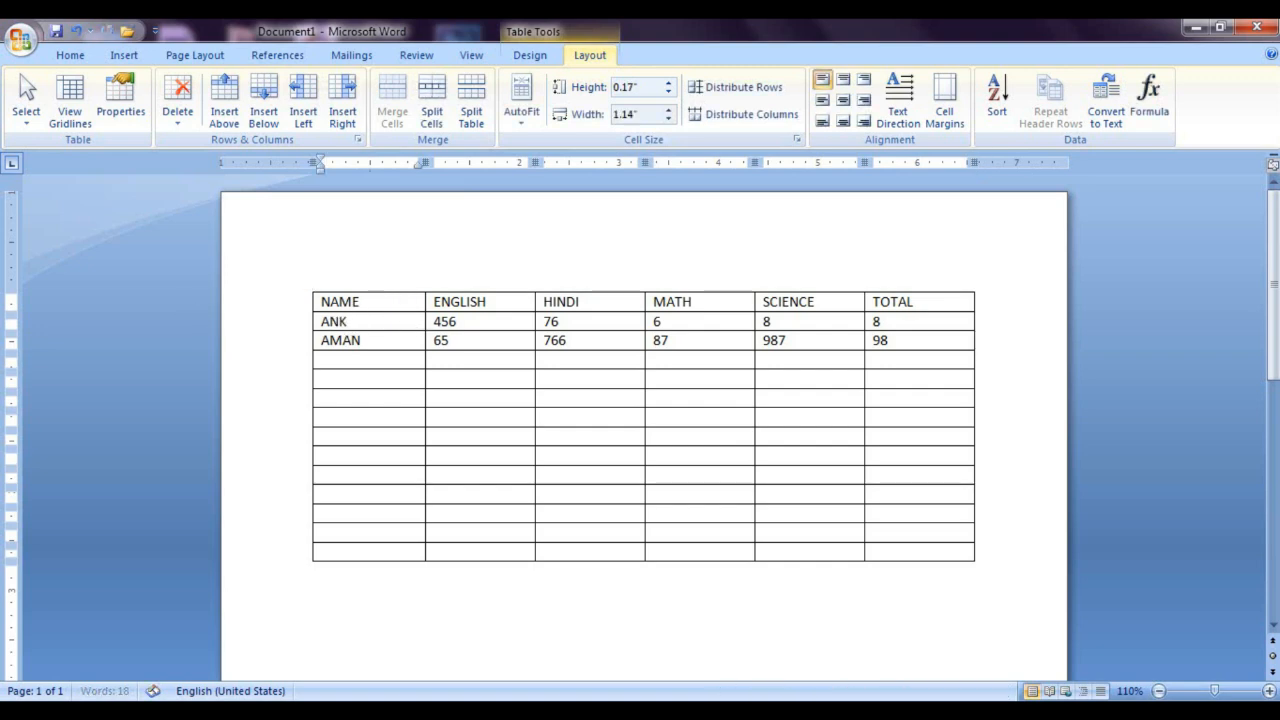
# Step: Insert a blank row below the first student's row
pyautogui.click(612, 318)
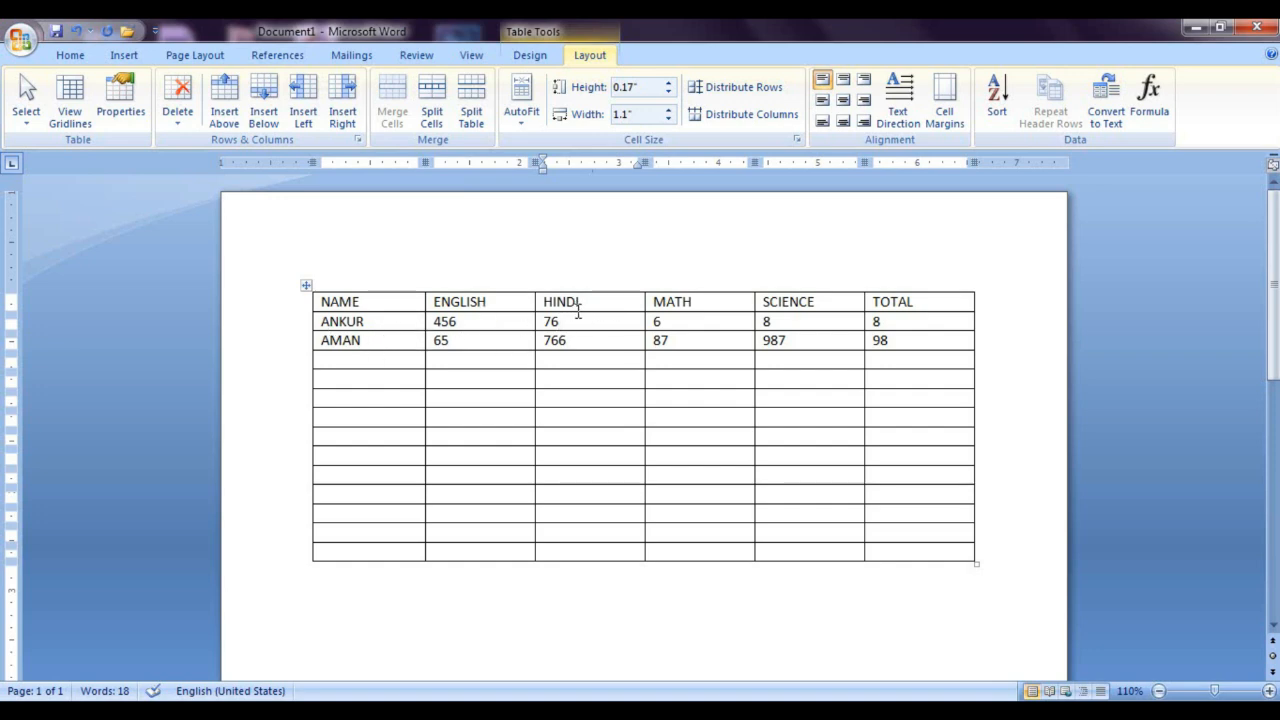
pyautogui.click(263, 105)
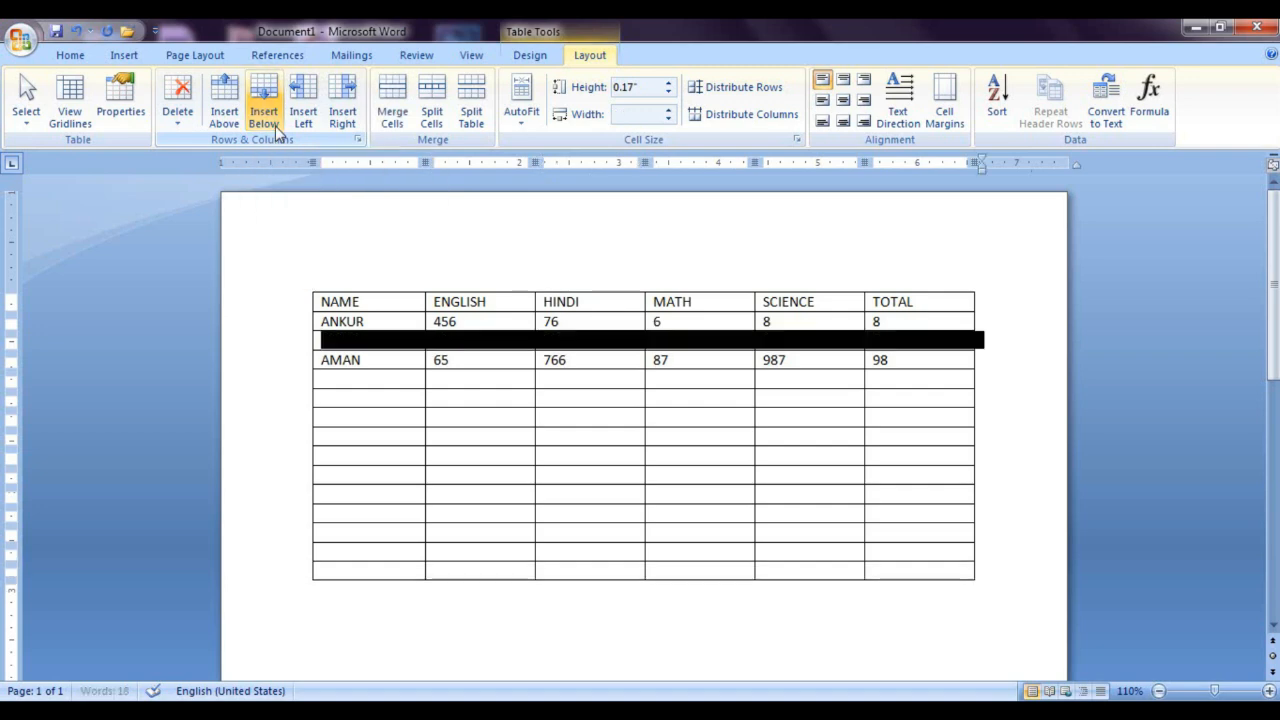
pyautogui.click(408, 377)
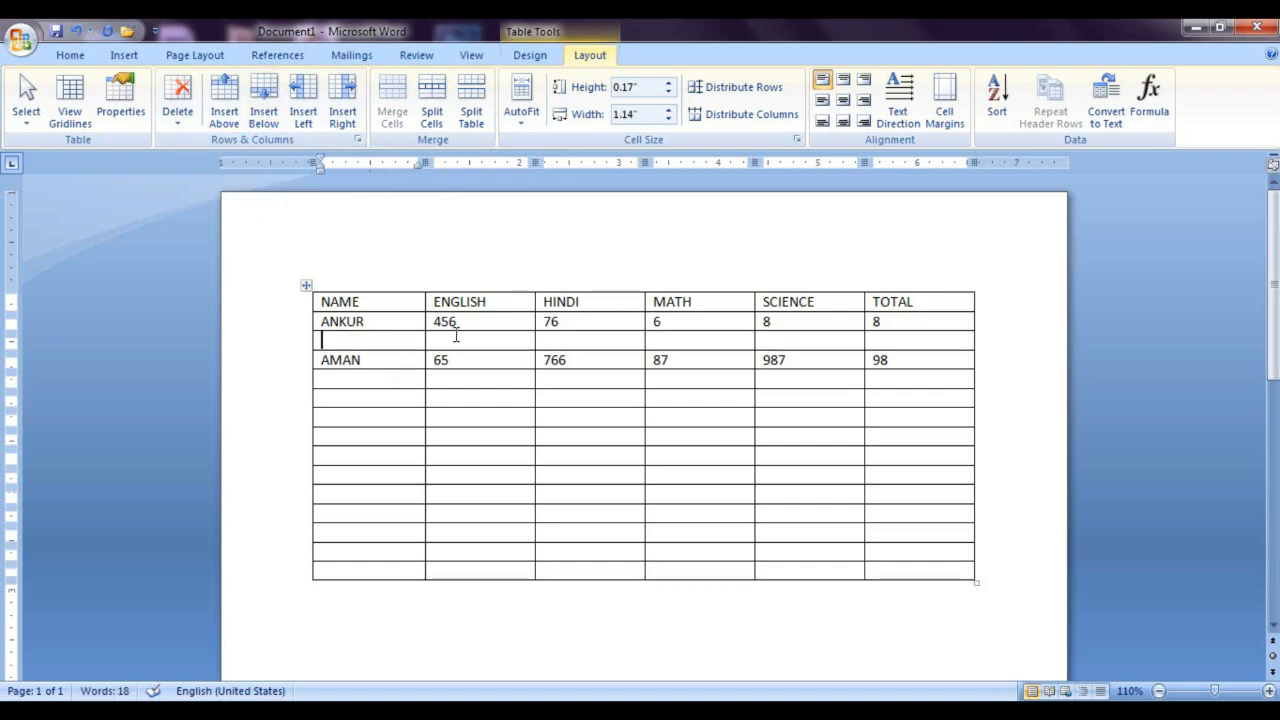
# Step: Insert a blank row above the first student's row, directly under the headings
pyautogui.click(322, 343)
pyautogui.click(224, 100)
pyautogui.click(366, 348)
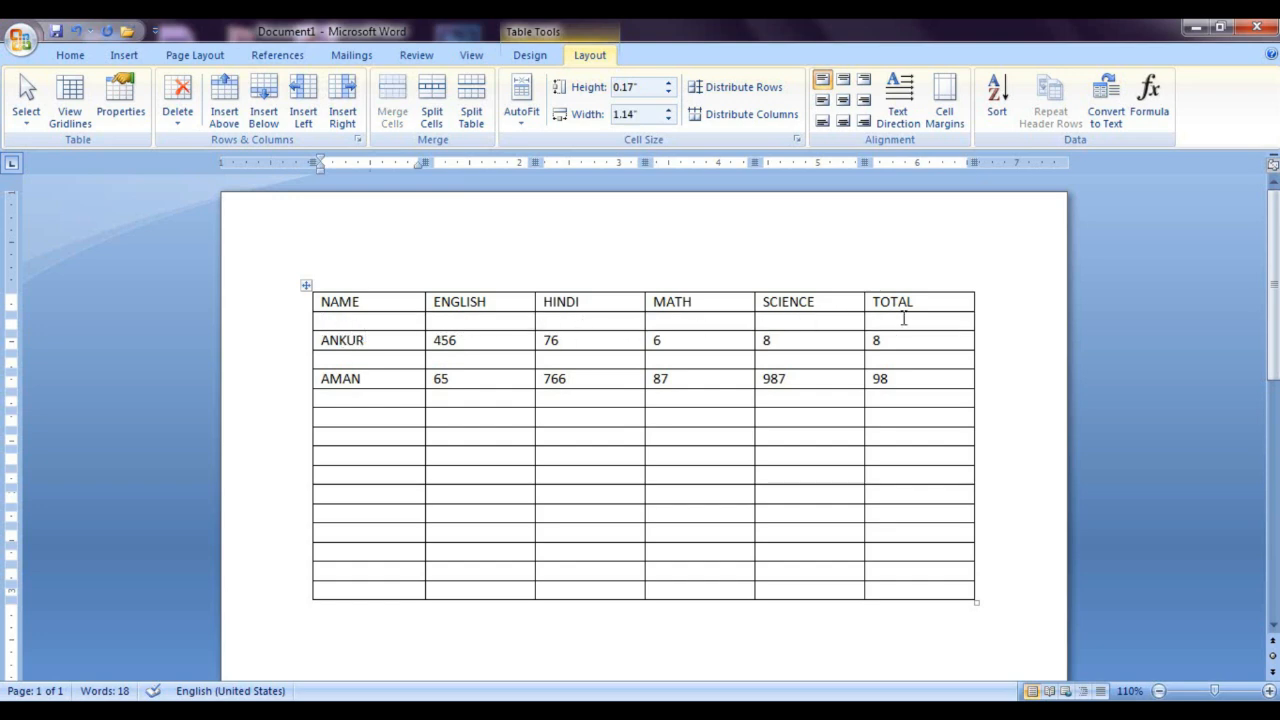
# Step: Try deleting only the SCIENCE heading cell with the Shift cells left option, and undo the deletion
pyautogui.click(186, 124)
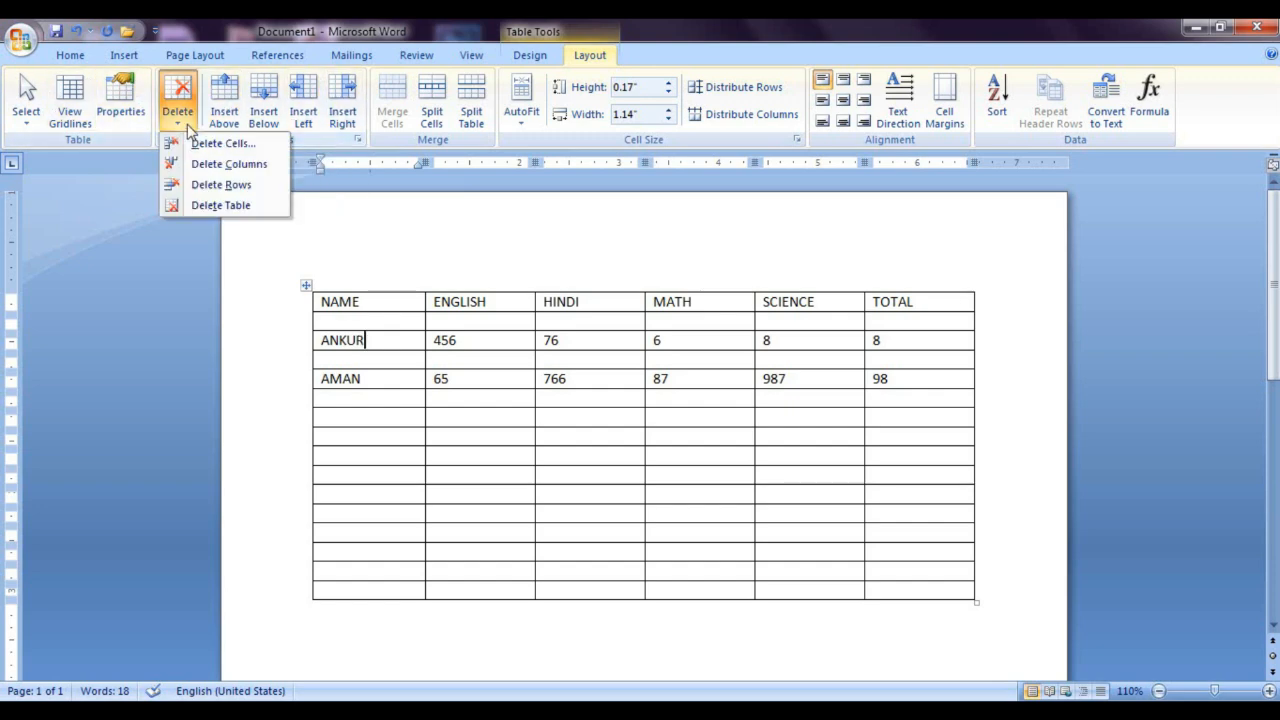
pyautogui.click(857, 518)
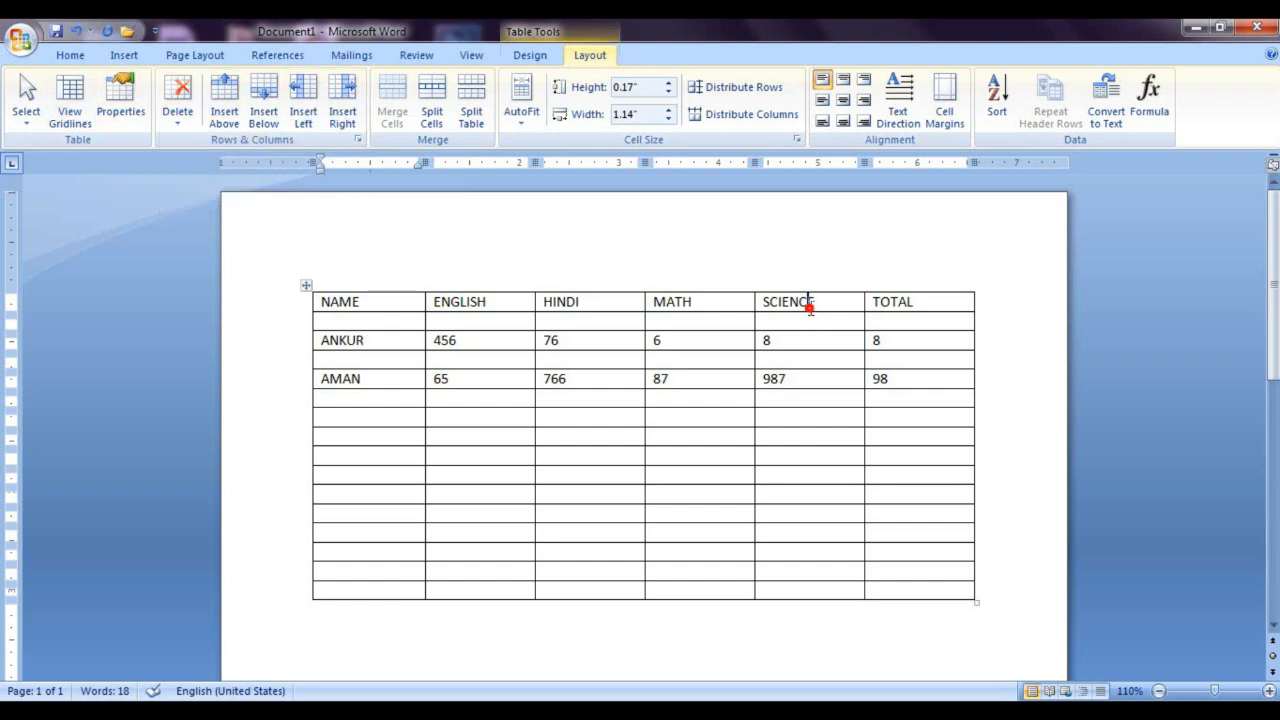
pyautogui.click(810, 308)
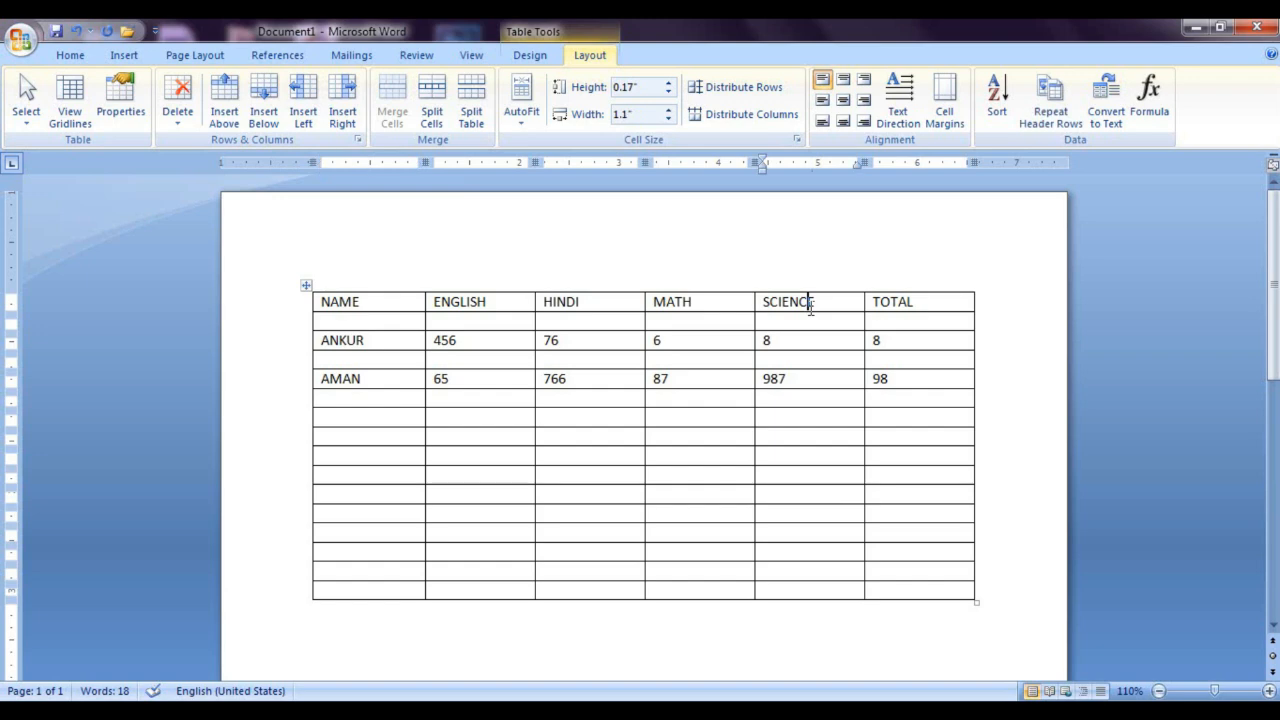
pyautogui.click(180, 118)
pyautogui.click(224, 146)
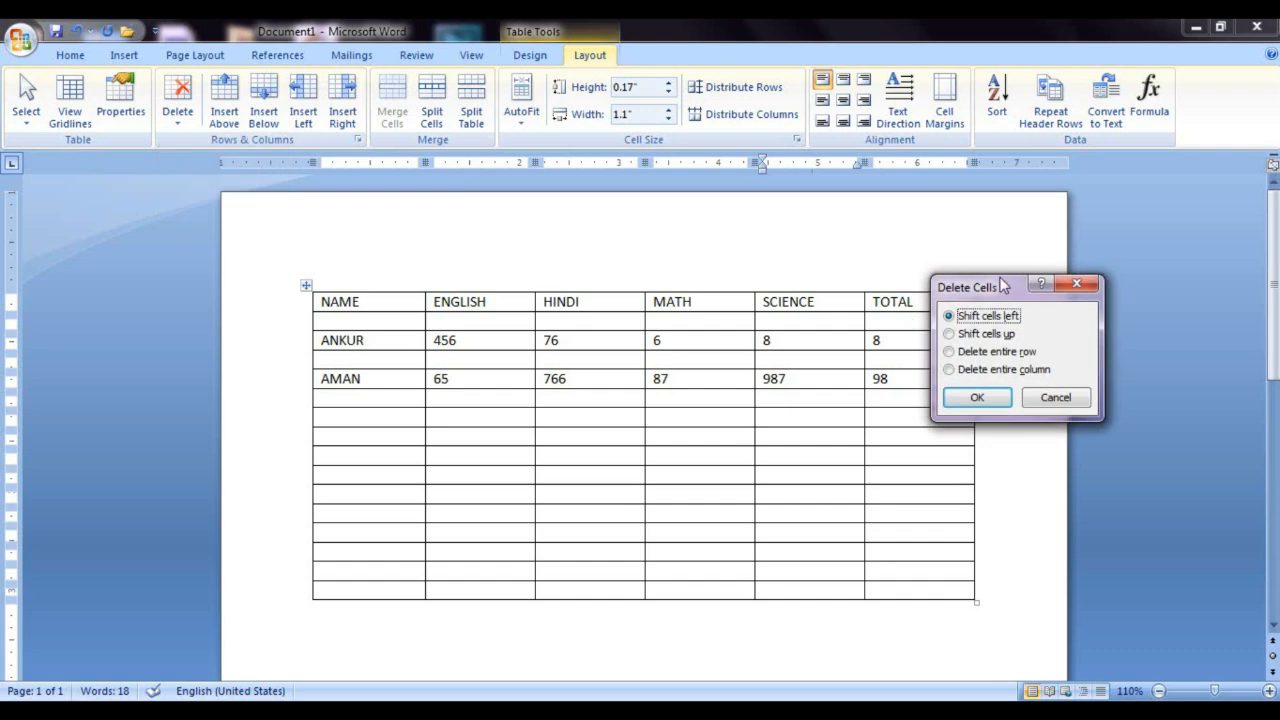
pyautogui.moveTo(985, 290); pyautogui.dragTo(471, 328)
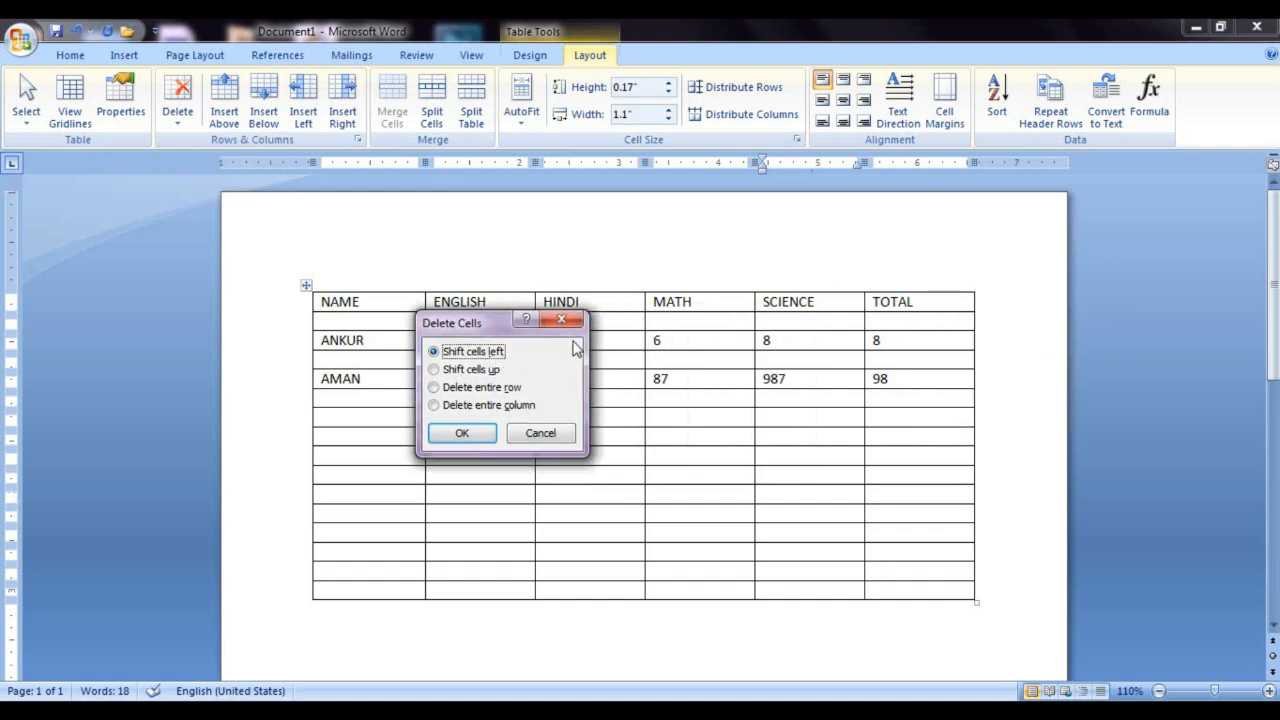
pyautogui.click(470, 433)
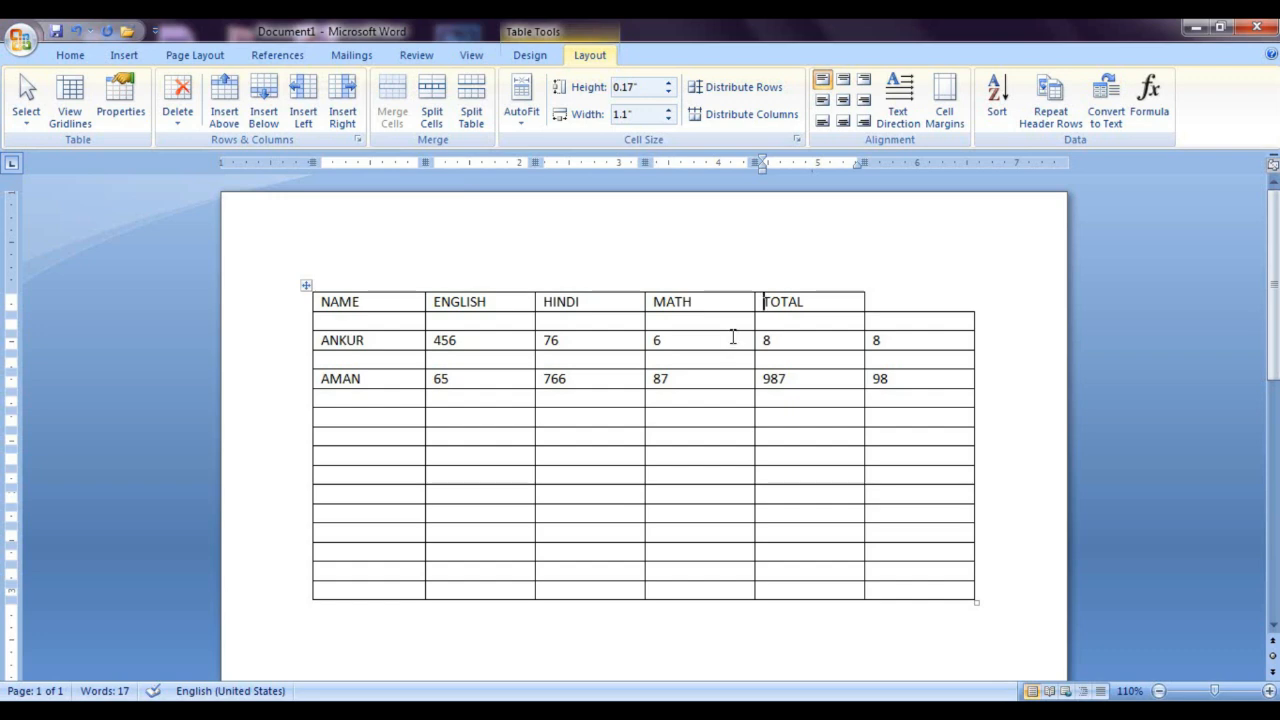
pyautogui.hotkey('ctrl', 'z')
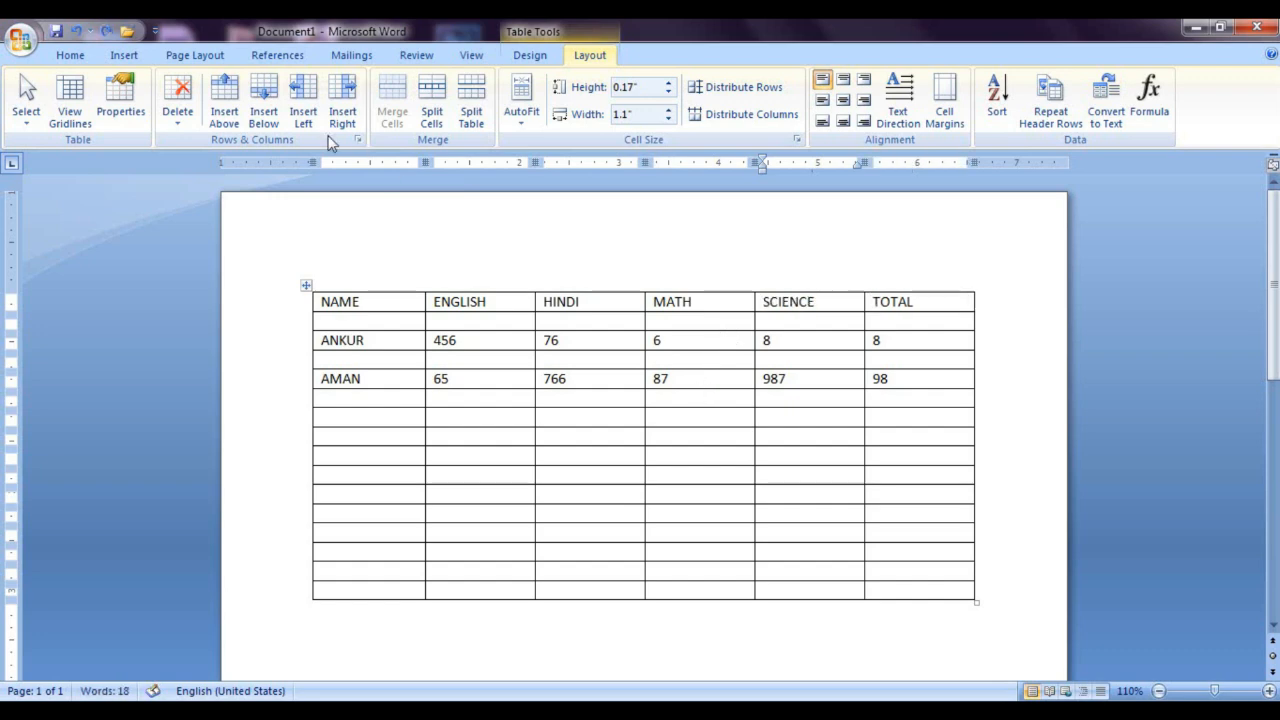
# Step: Try deleting the whole SCIENCE column, and undo the deletion
pyautogui.click(180, 122)
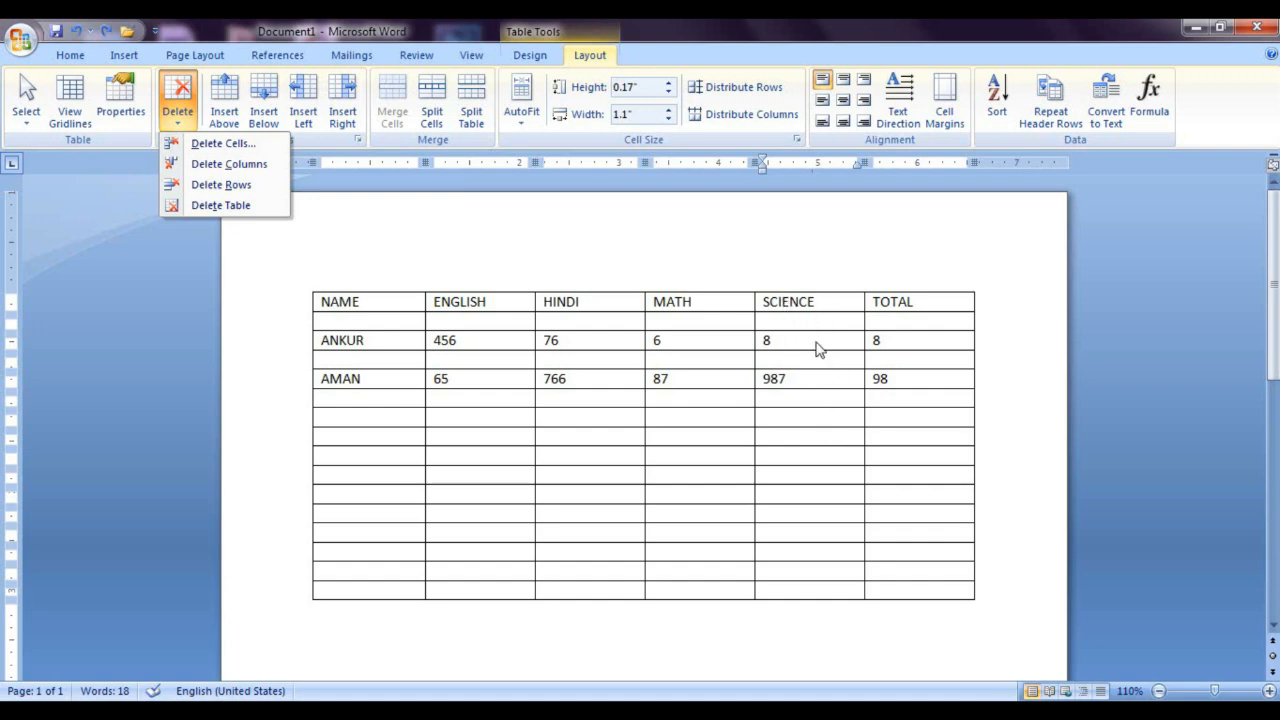
pyautogui.click(254, 170)
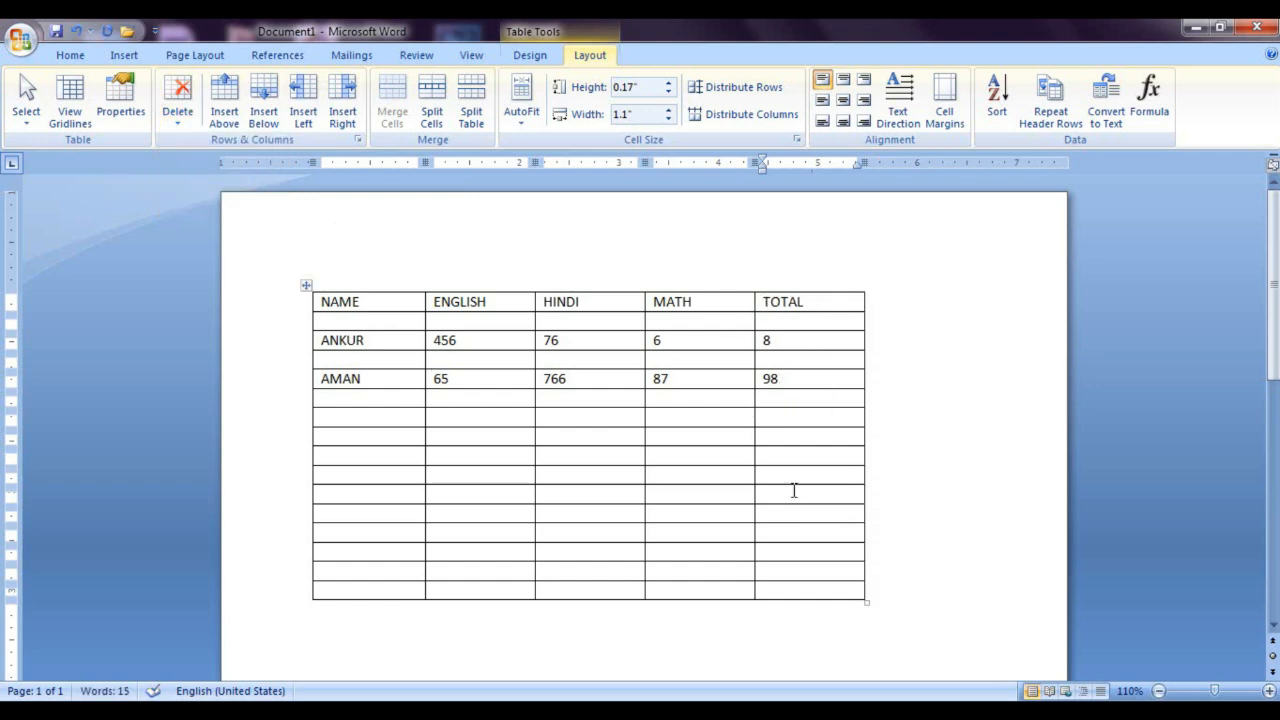
pyautogui.hotkey('ctrl', 'z')
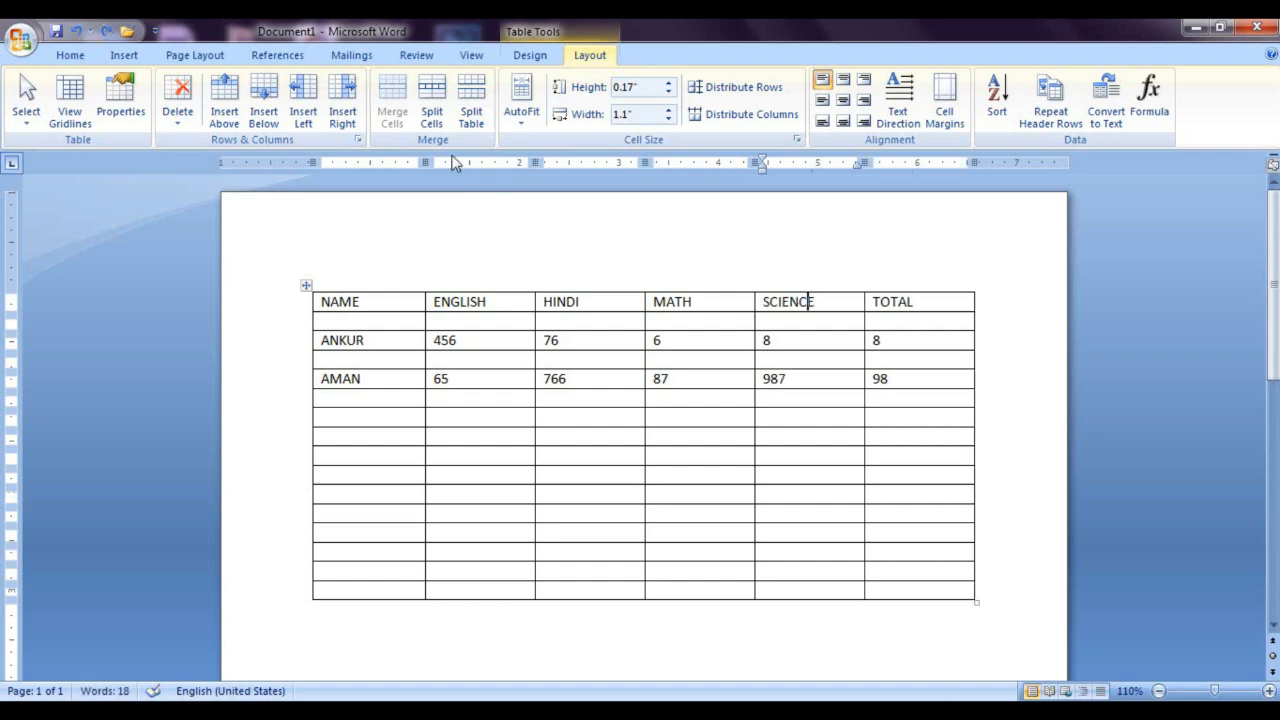
# Step: Try deleting the table's heading row, and undo the deletion
pyautogui.click(177, 98)
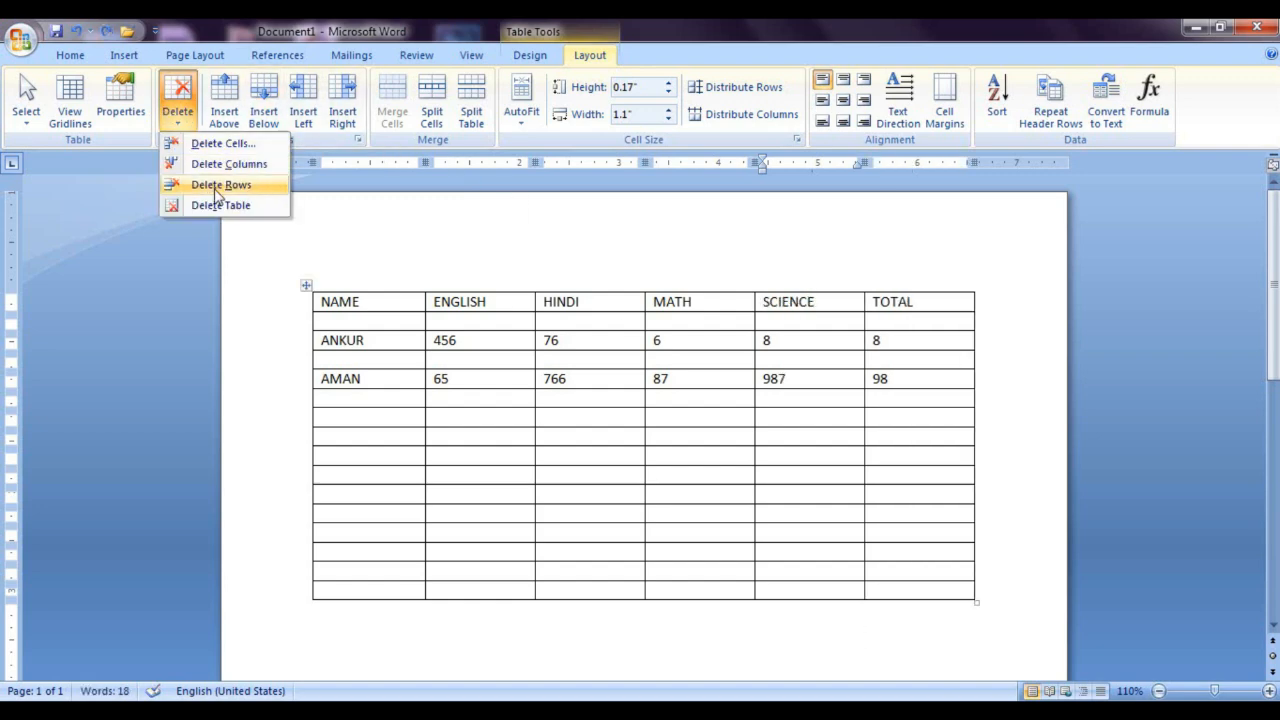
pyautogui.click(549, 446)
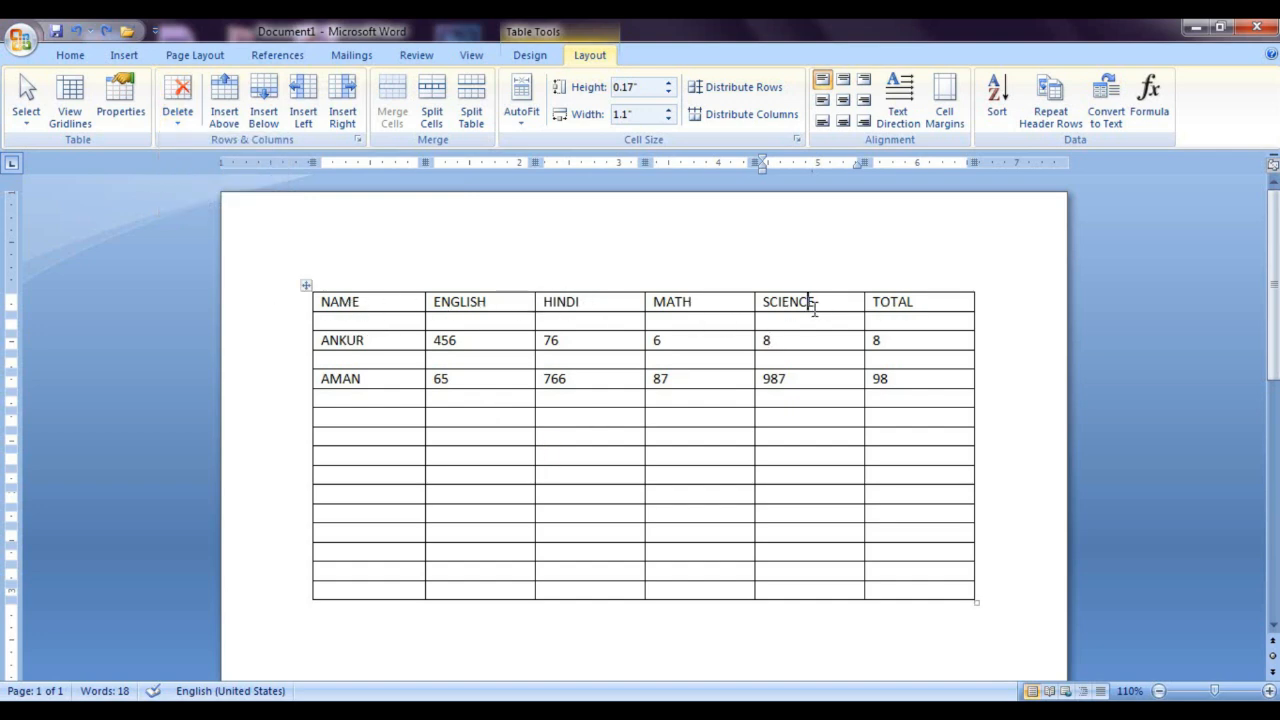
pyautogui.click(178, 105)
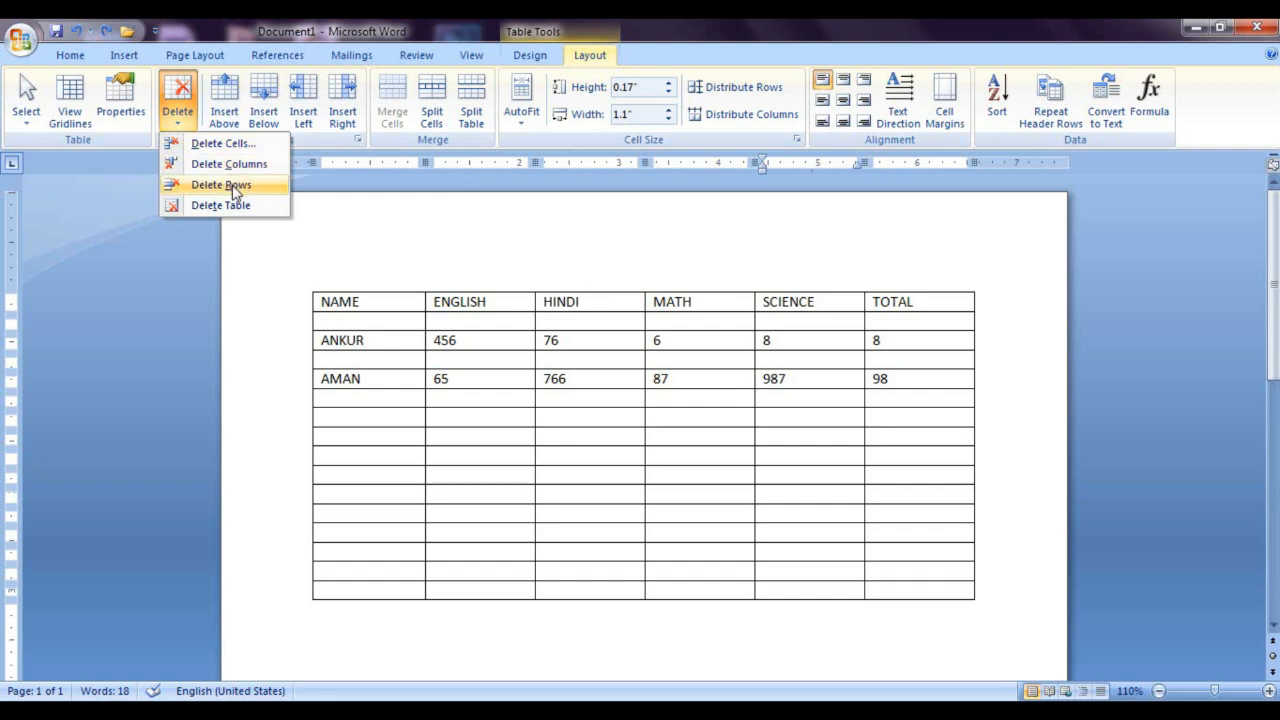
pyautogui.click(236, 186)
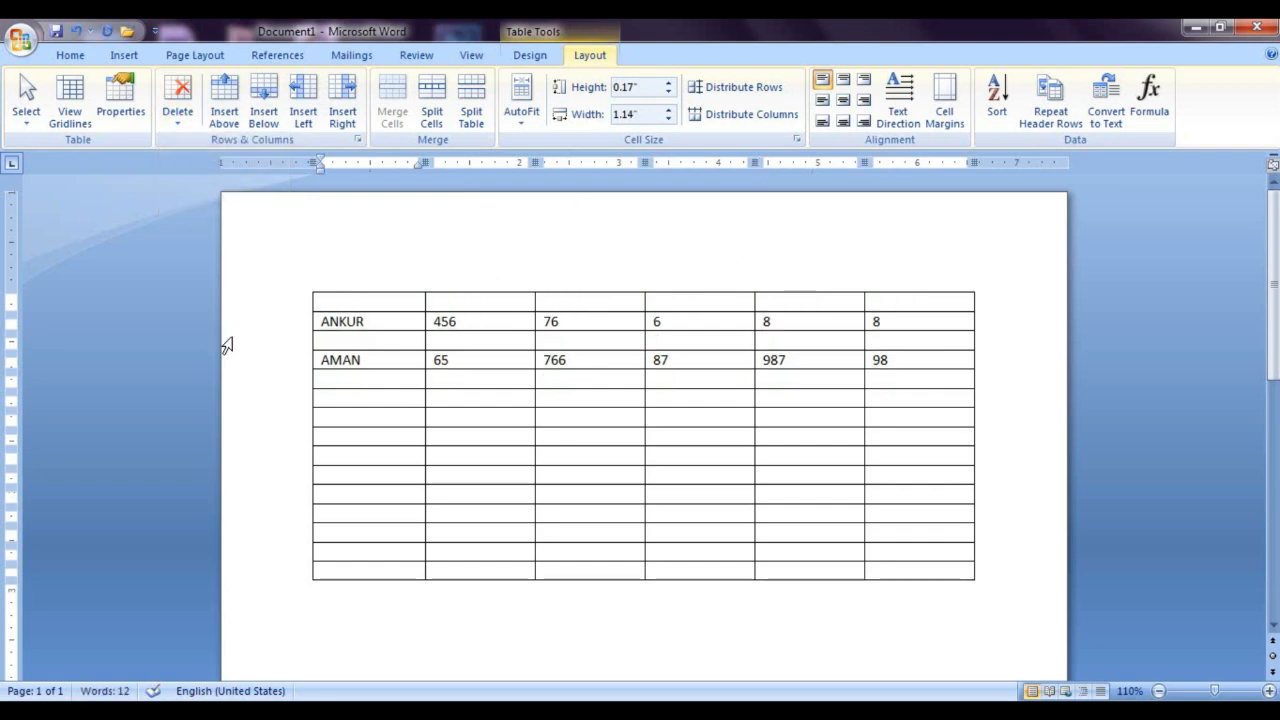
pyautogui.hotkey('ctrl', 'z')
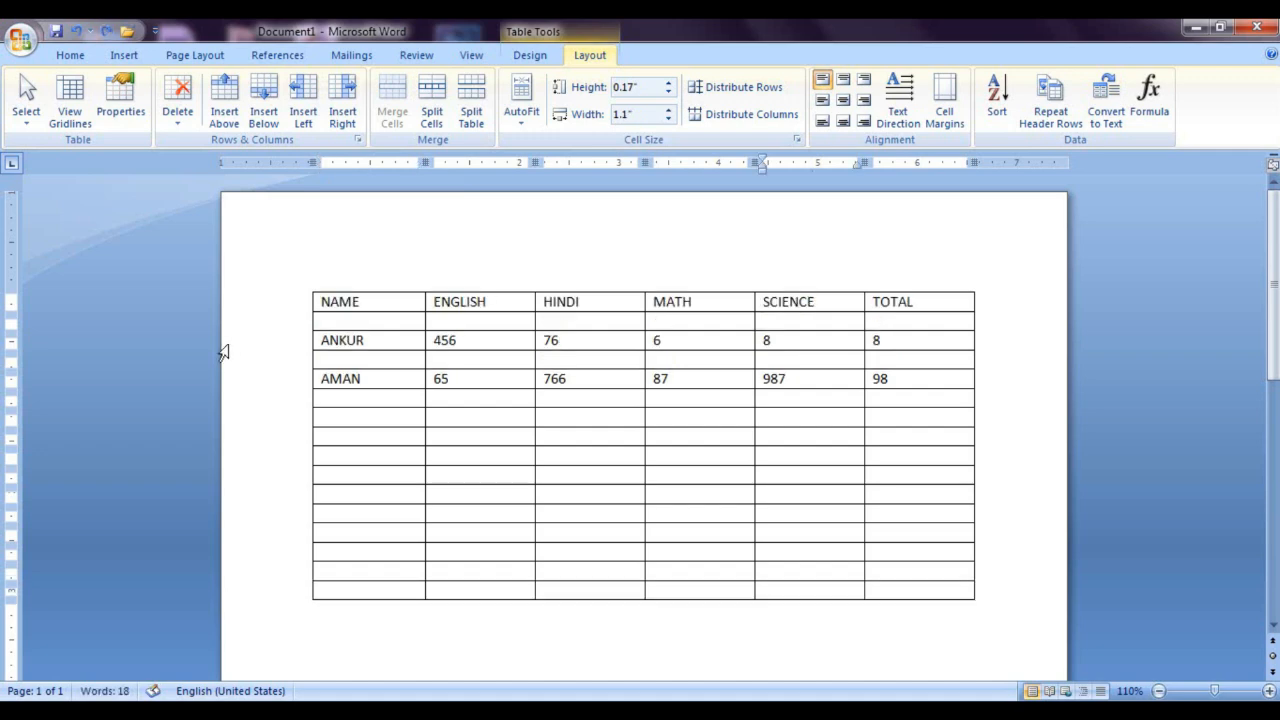
# Step: Try deleting the entire marks table, undo the deletion, and return to the table layout tools
pyautogui.click(178, 105)
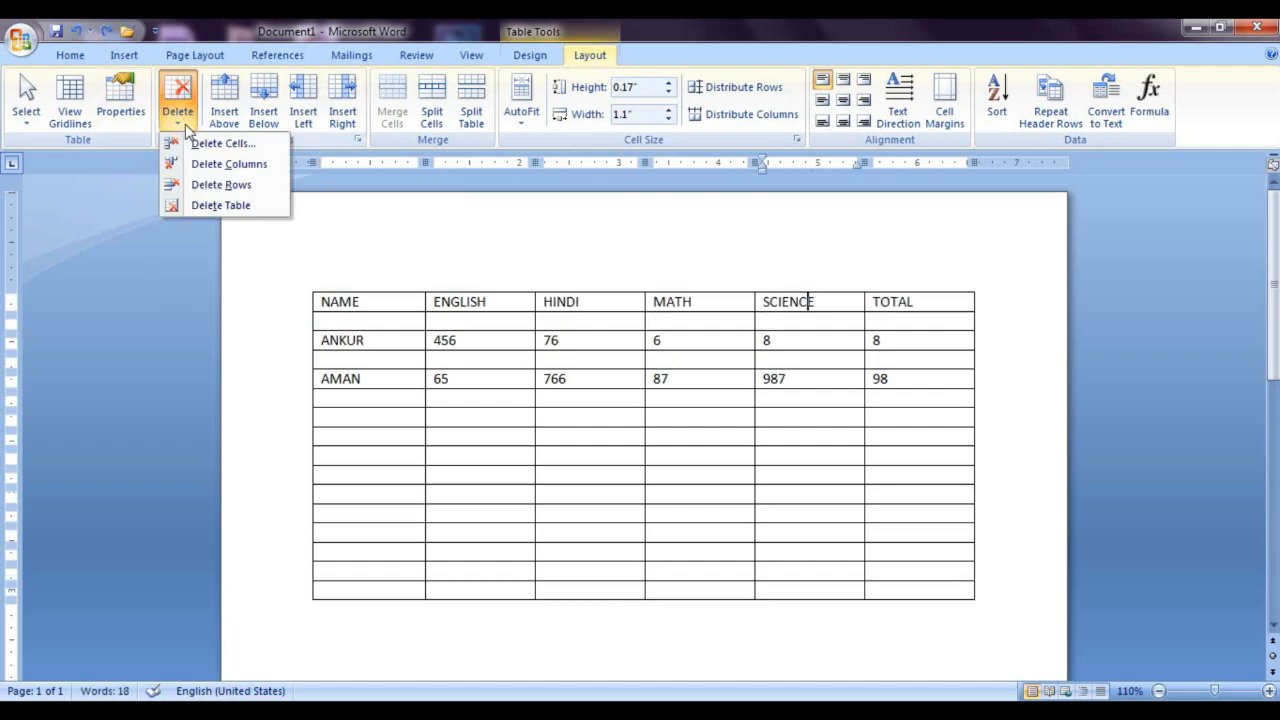
pyautogui.click(228, 207)
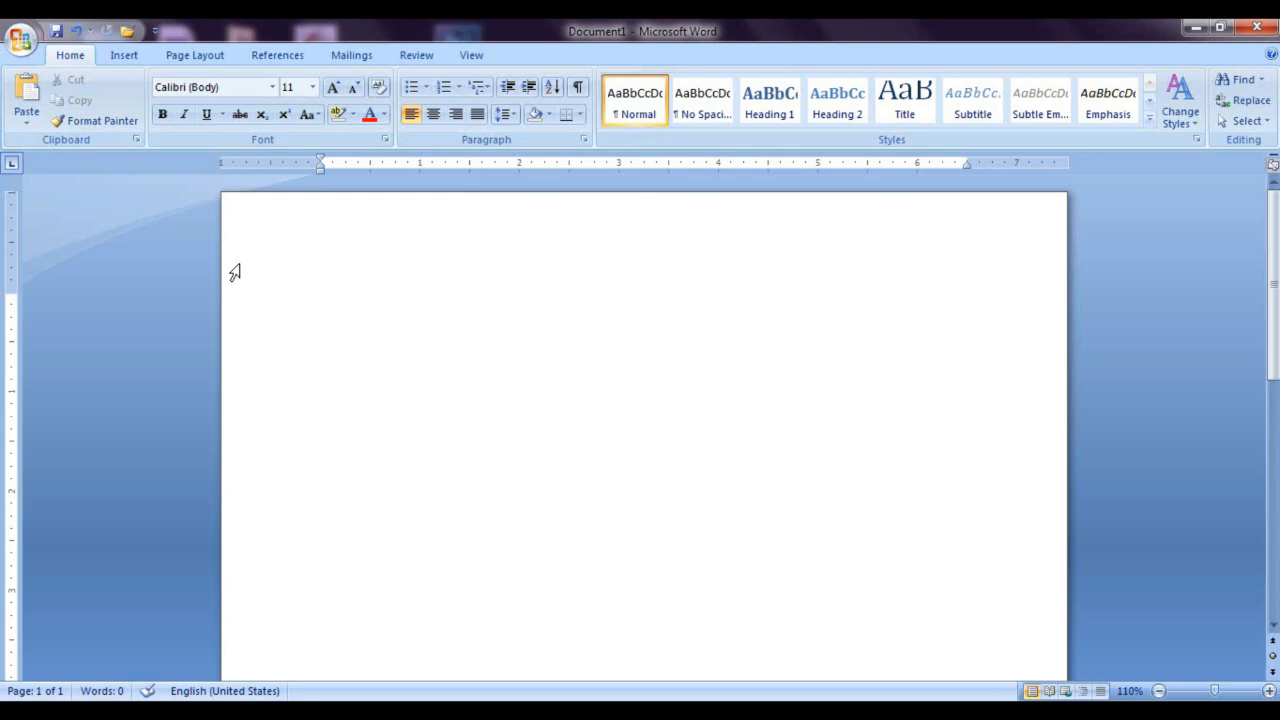
pyautogui.hotkey('ctrl', 'z')
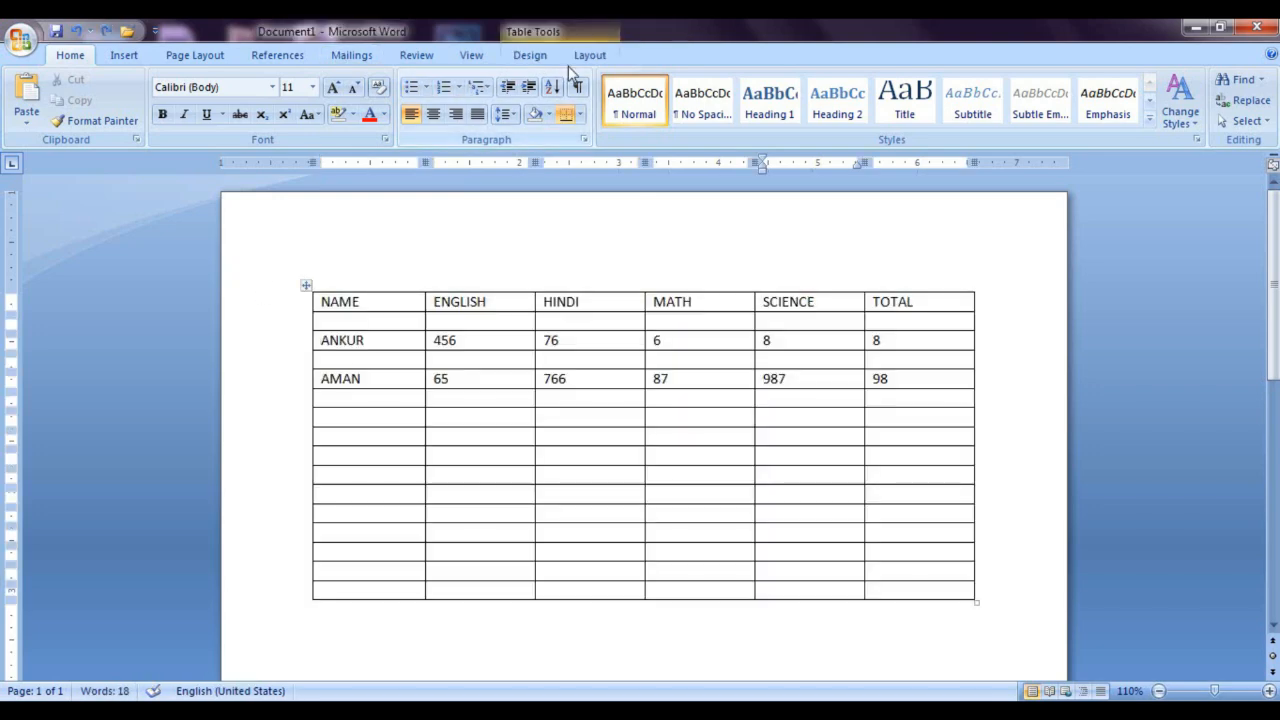
pyautogui.click(588, 56)
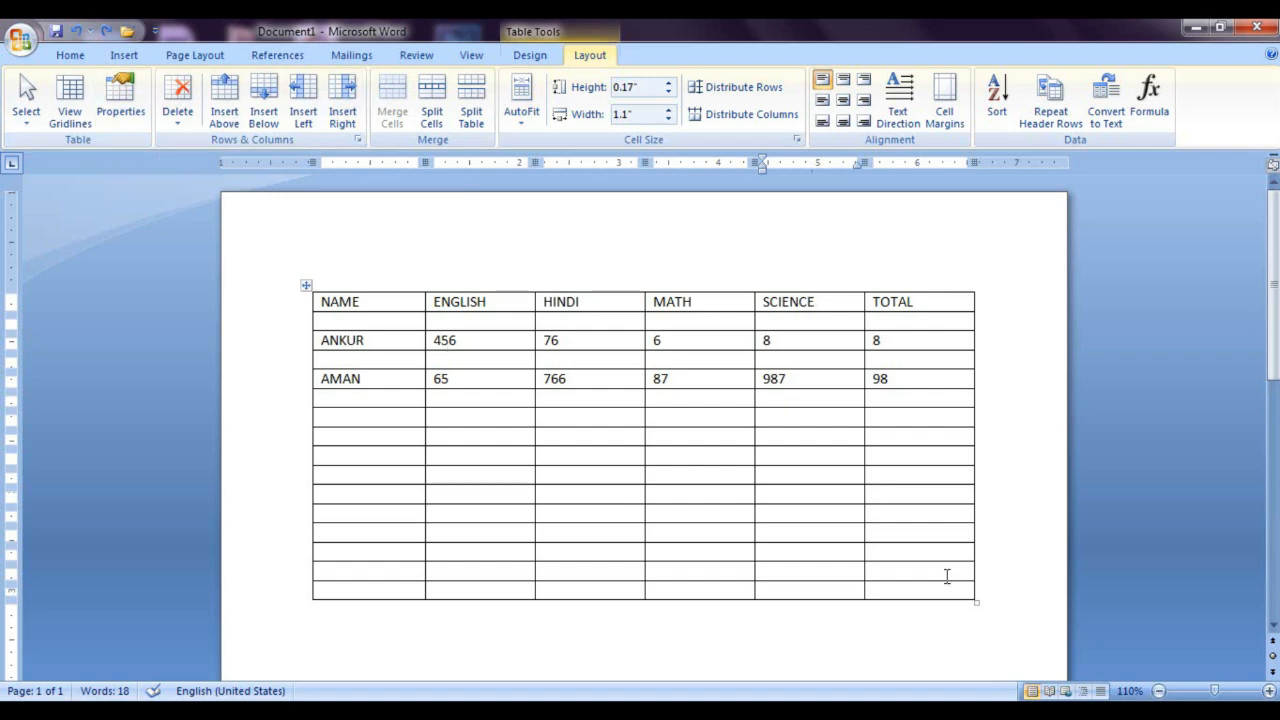
# Step: Narrow the whole marks table until its columns are about 0.68" wide
pyautogui.click(908, 554)
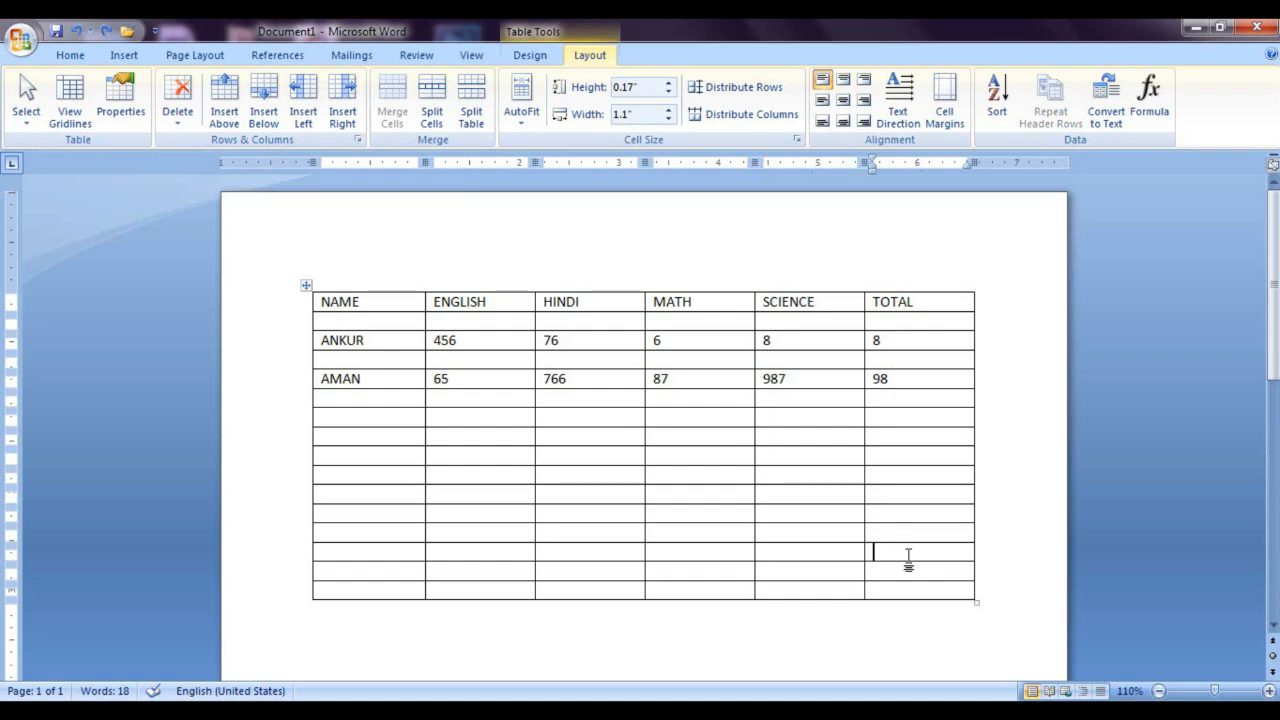
pyautogui.moveTo(978, 604); pyautogui.dragTo(712, 604)
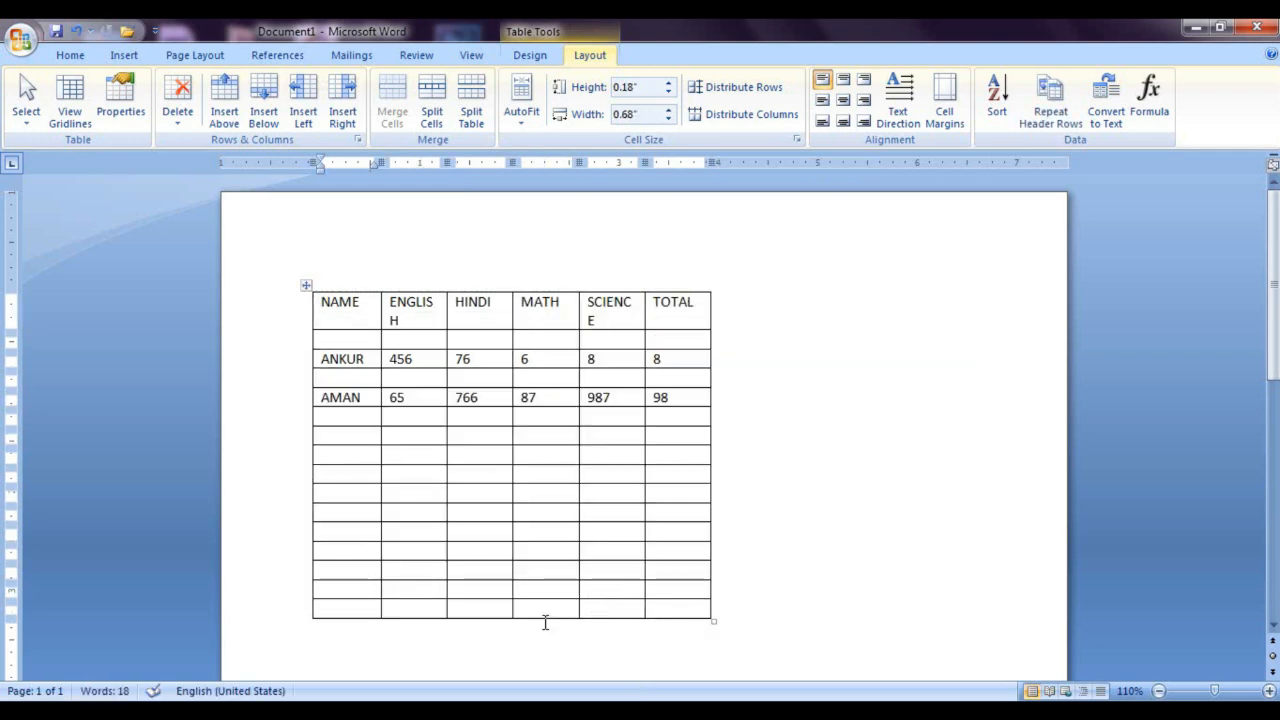
pyautogui.moveTo(545, 622); pyautogui.dragTo(570, 475)
pyautogui.click(914, 614)
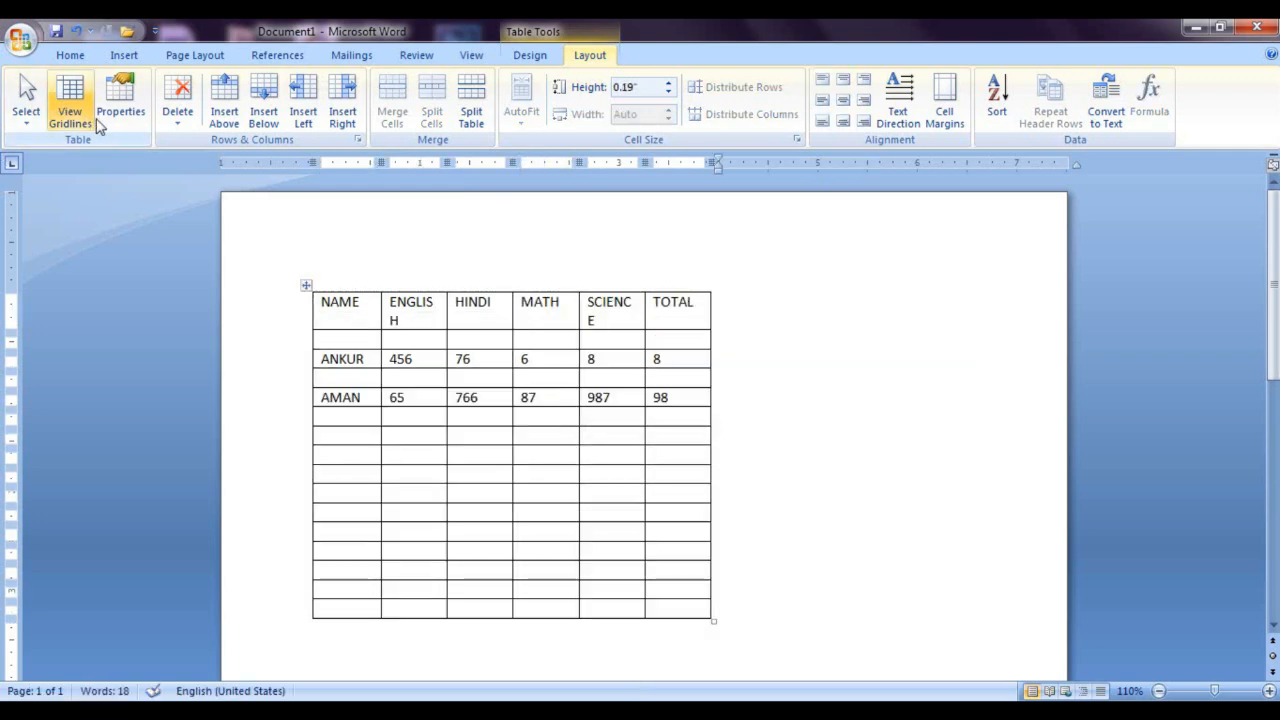
# Step: Set the cell vertical alignment to Center in the marks table's properties
pyautogui.click(118, 104)
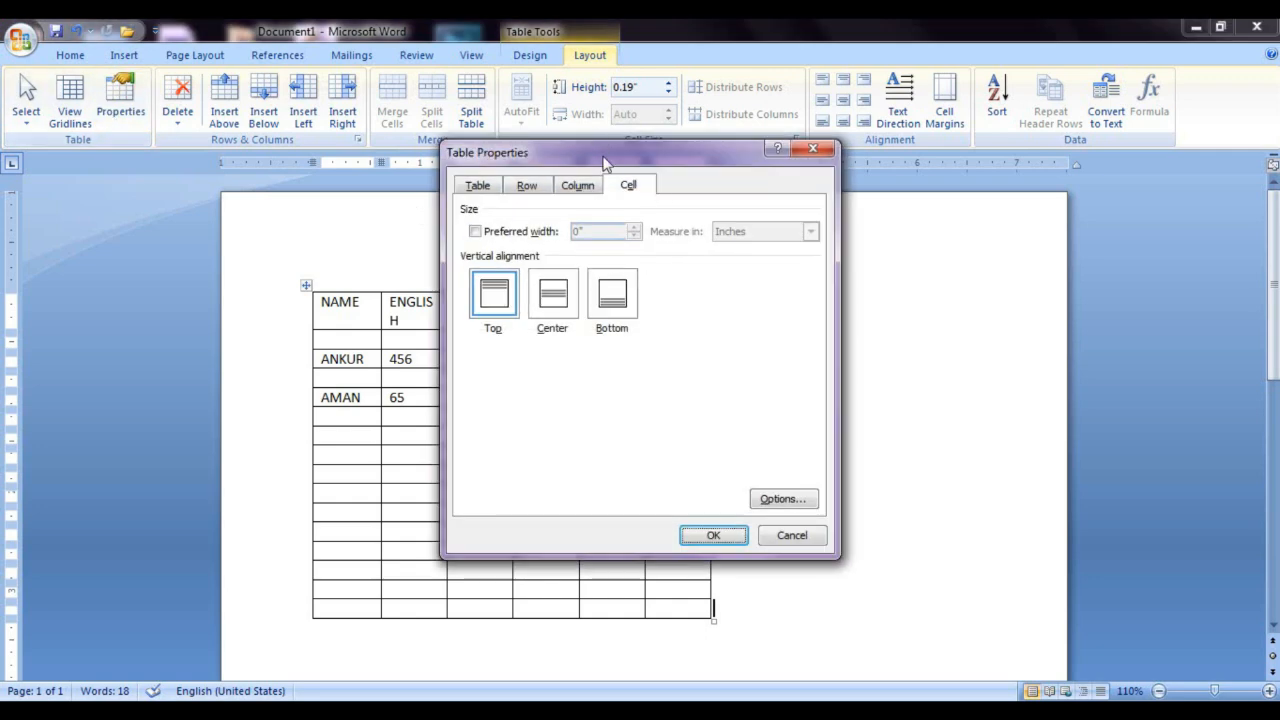
pyautogui.moveTo(603, 163); pyautogui.dragTo(855, 155)
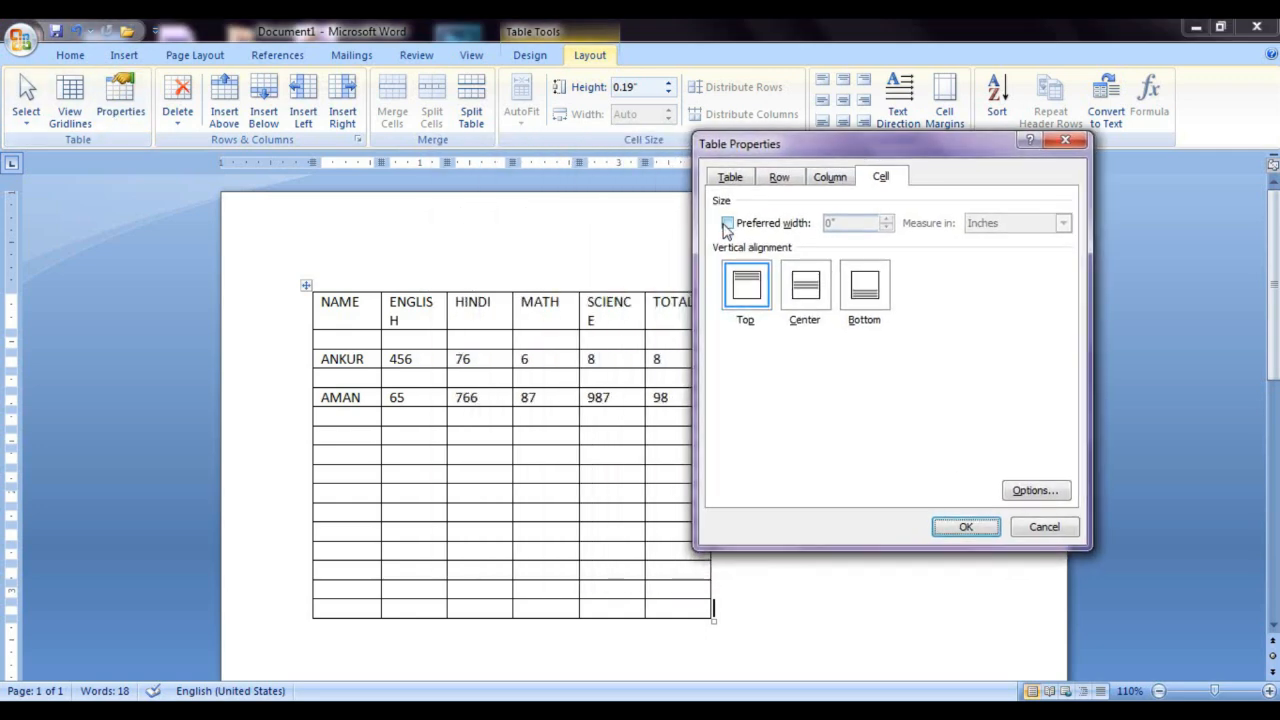
pyautogui.click(752, 300)
pyautogui.click(804, 300)
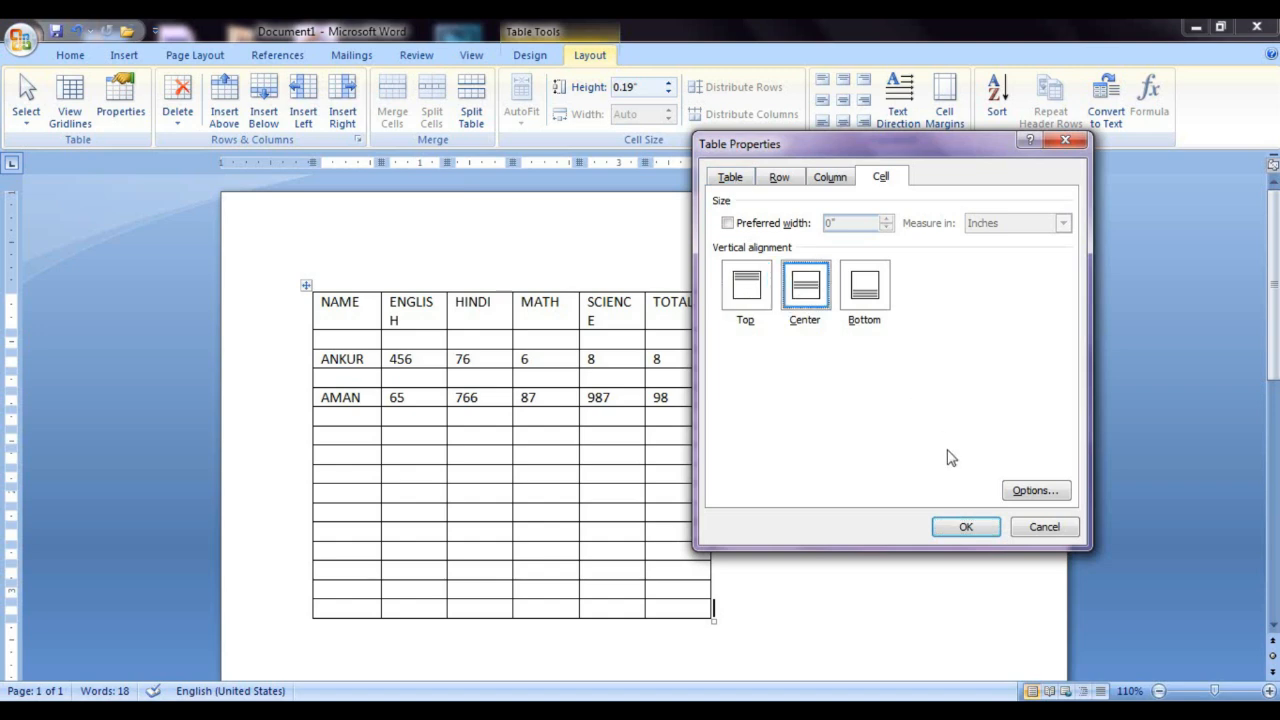
pyautogui.click(966, 527)
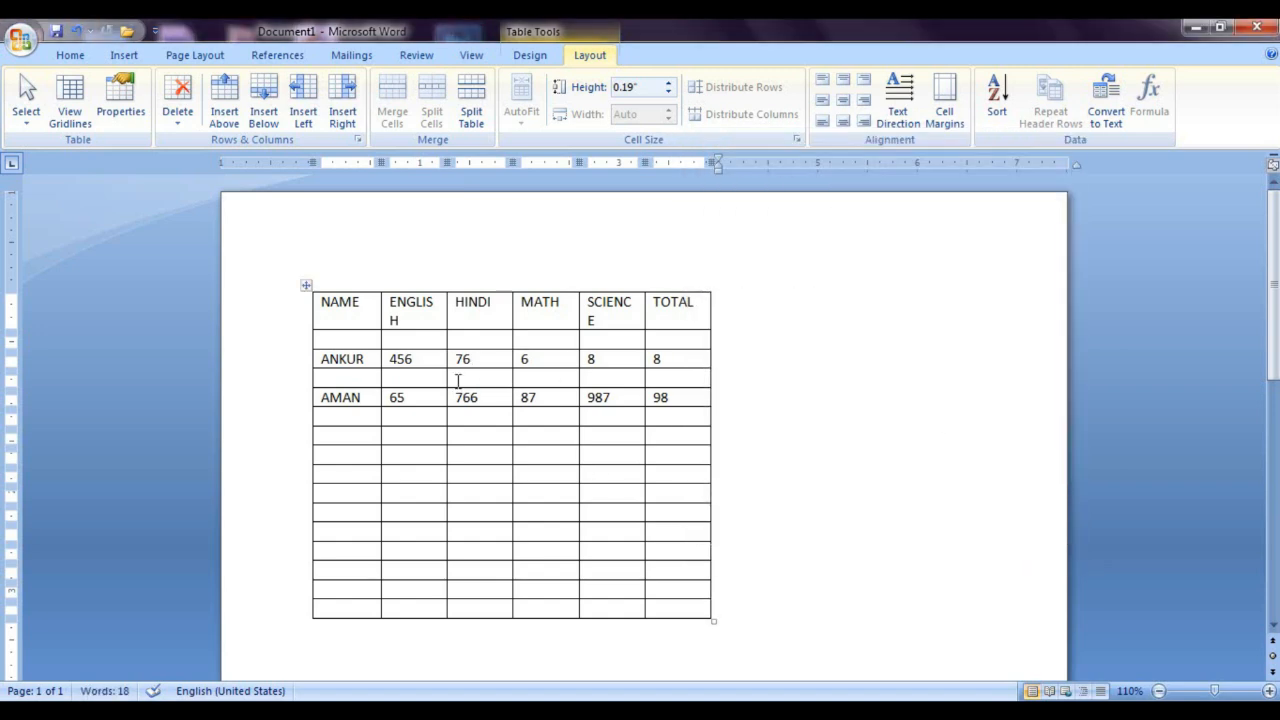
# Step: Clear the whole document and insert a new blank table with seven columns and four rows
pyautogui.hotkey('ctrl', 'a')
pyautogui.press('Delete')
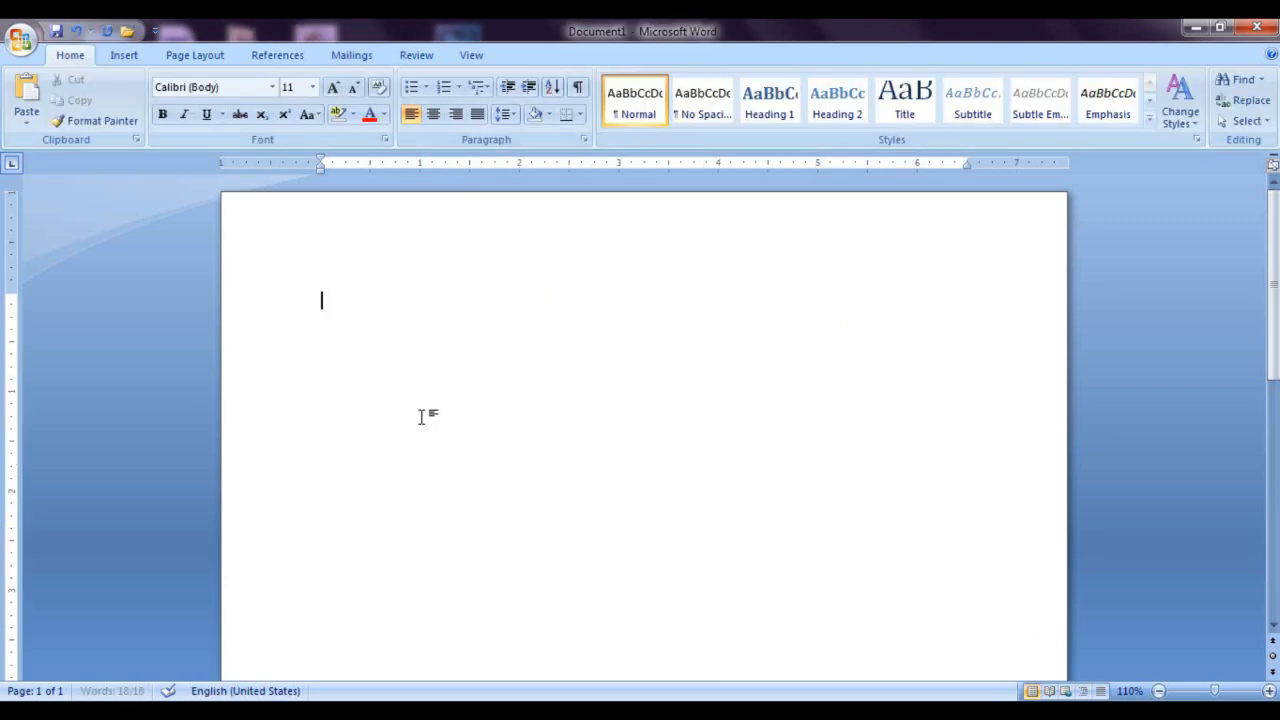
pyautogui.click(125, 55)
pyautogui.click(157, 110)
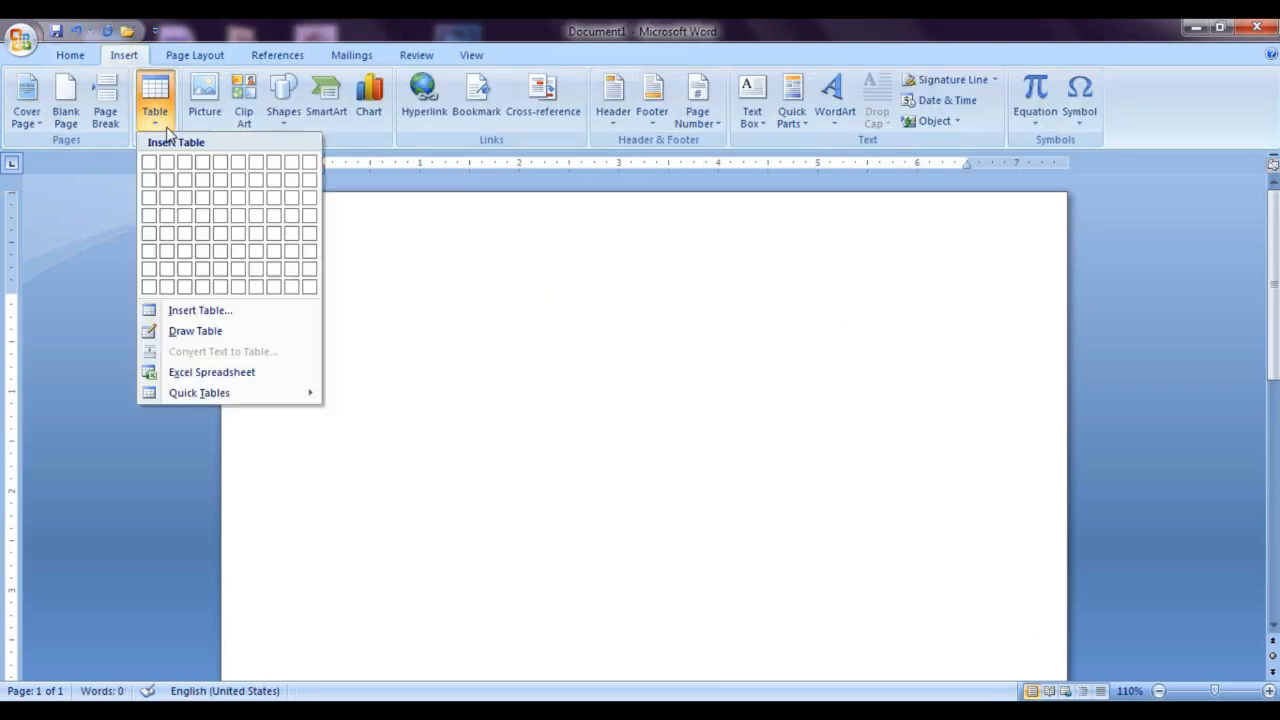
pyautogui.click(238, 205)
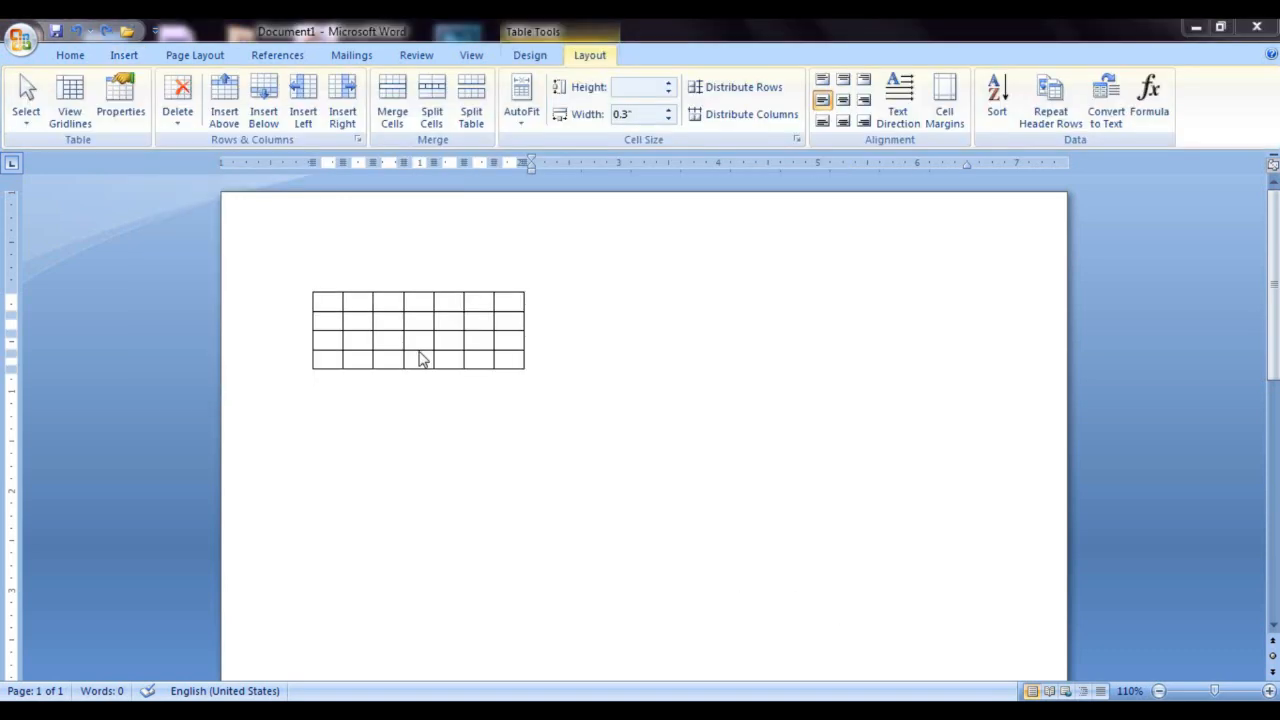
# Step: Select the whole new table and set its alignment on the page to Center
pyautogui.hotkey('ctrl', 'a')
pyautogui.click(120, 100)
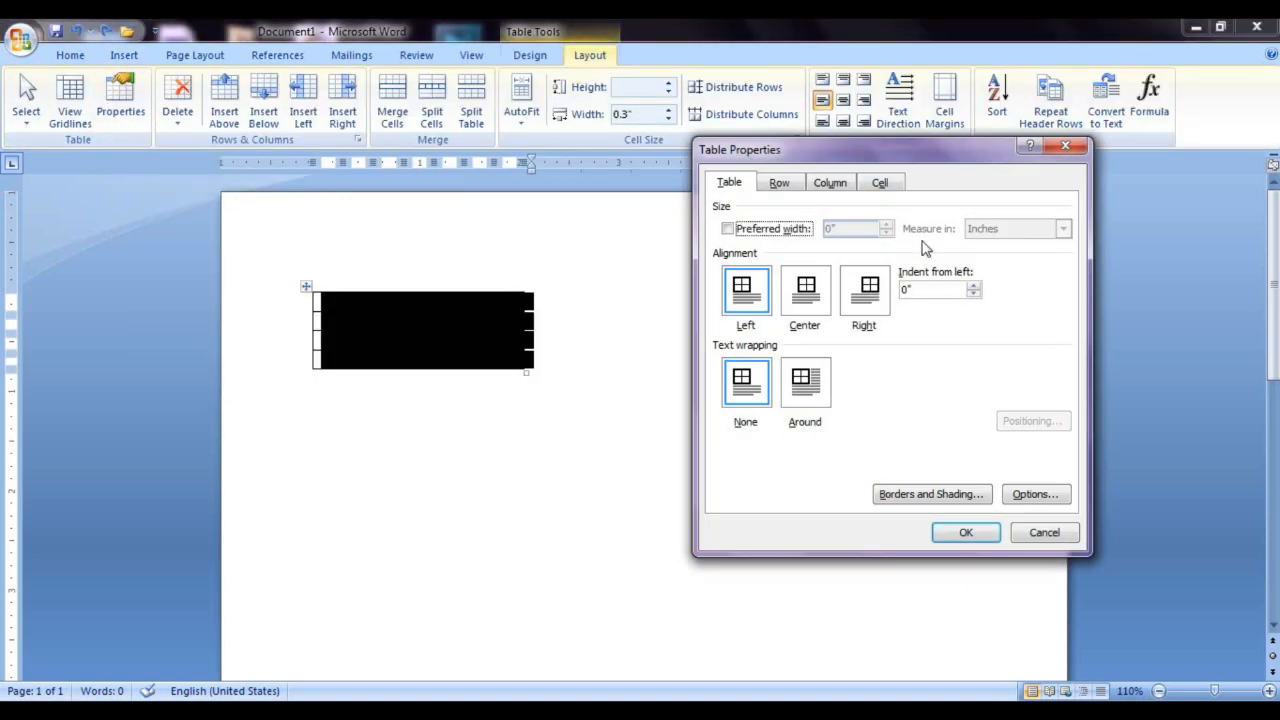
pyautogui.click(879, 184)
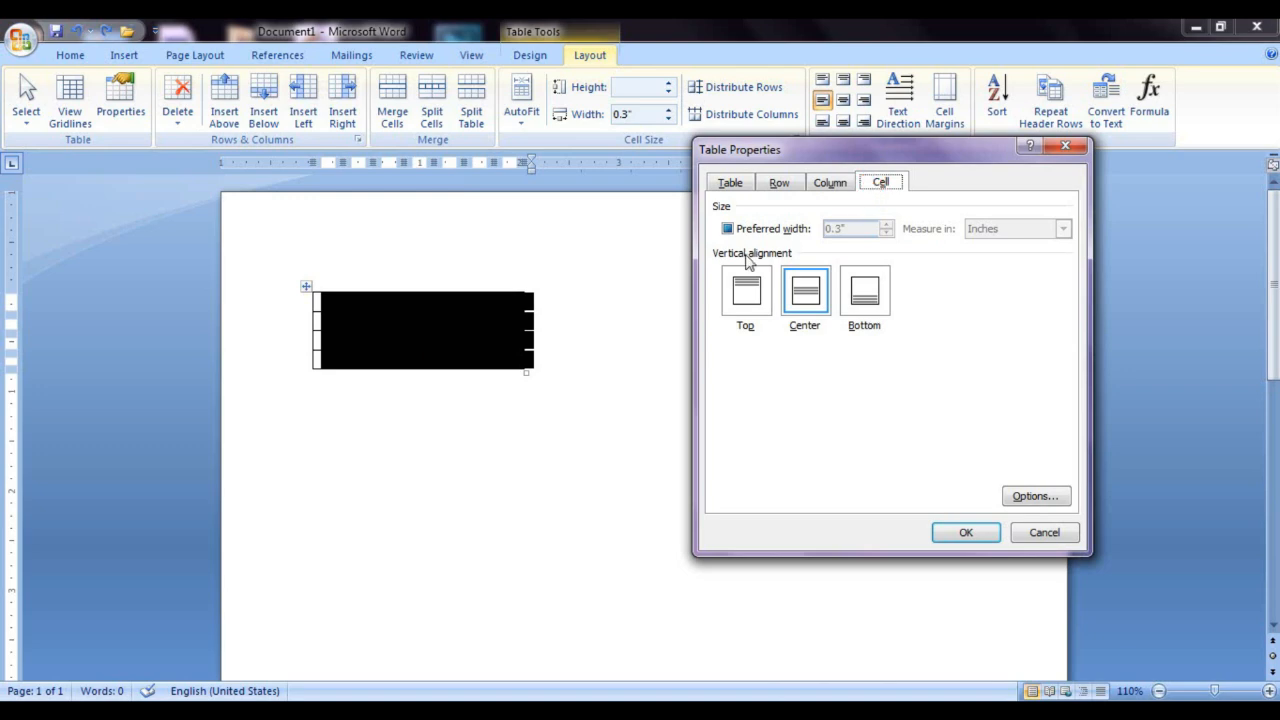
pyautogui.click(722, 183)
pyautogui.moveTo(798, 149); pyautogui.dragTo(829, 125)
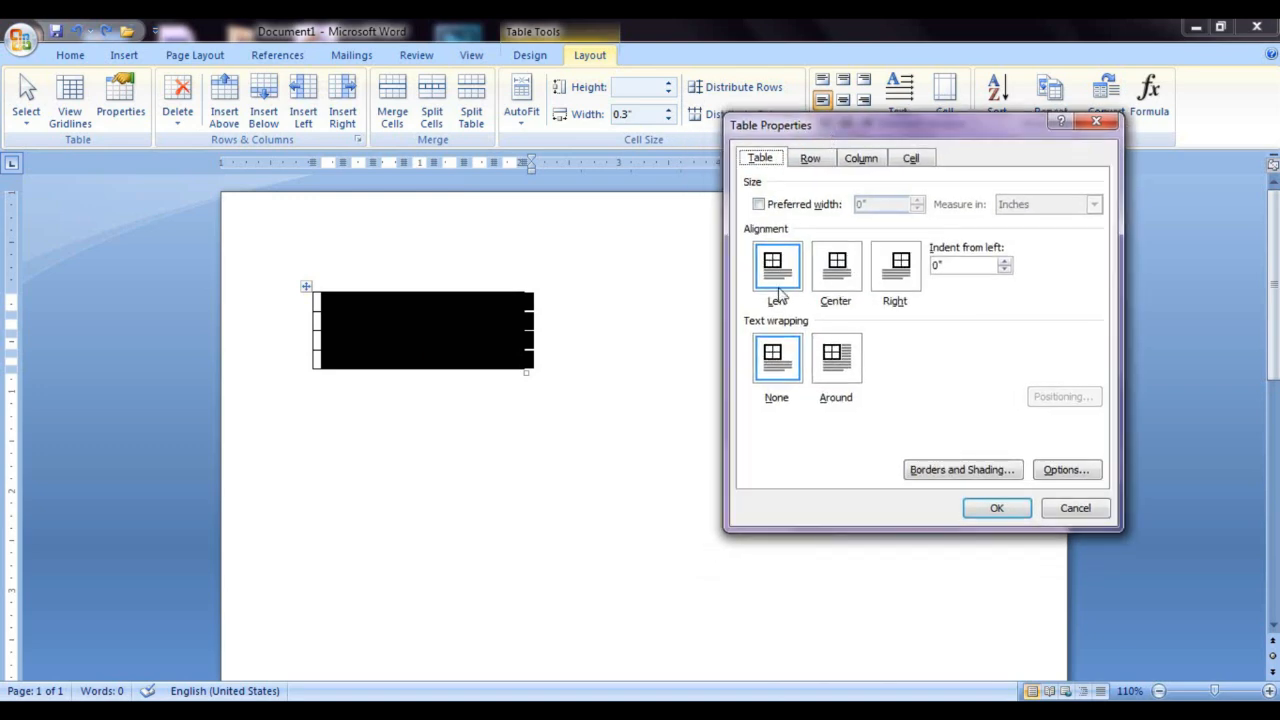
pyautogui.click(846, 278)
pyautogui.click(995, 507)
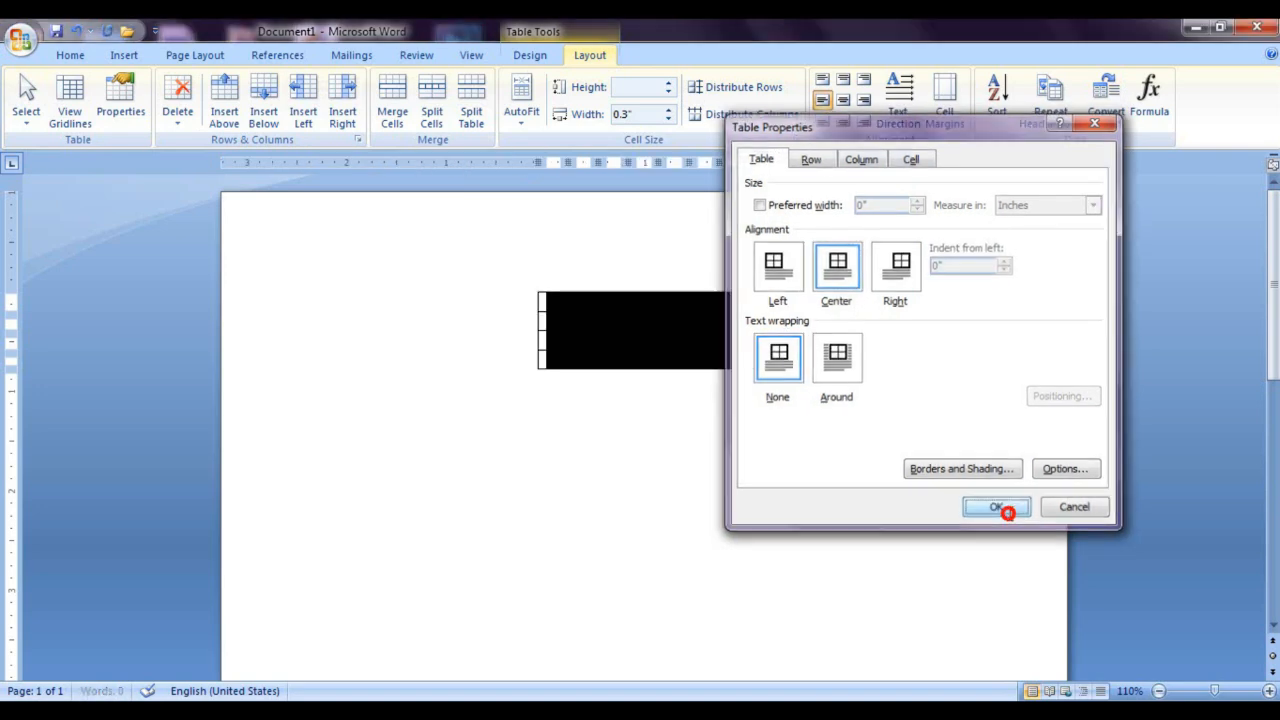
# Step: Set the table's alignment on the page to Right in its properties
pyautogui.click(580, 343)
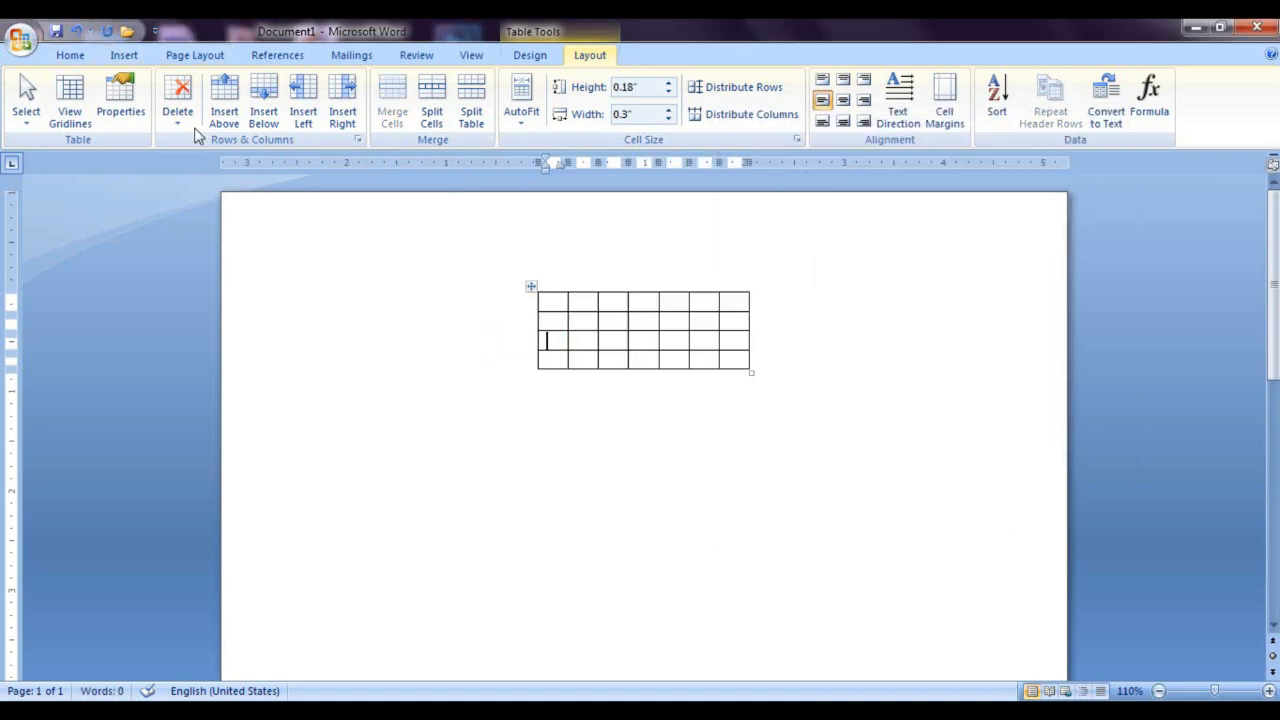
pyautogui.click(120, 100)
pyautogui.click(899, 272)
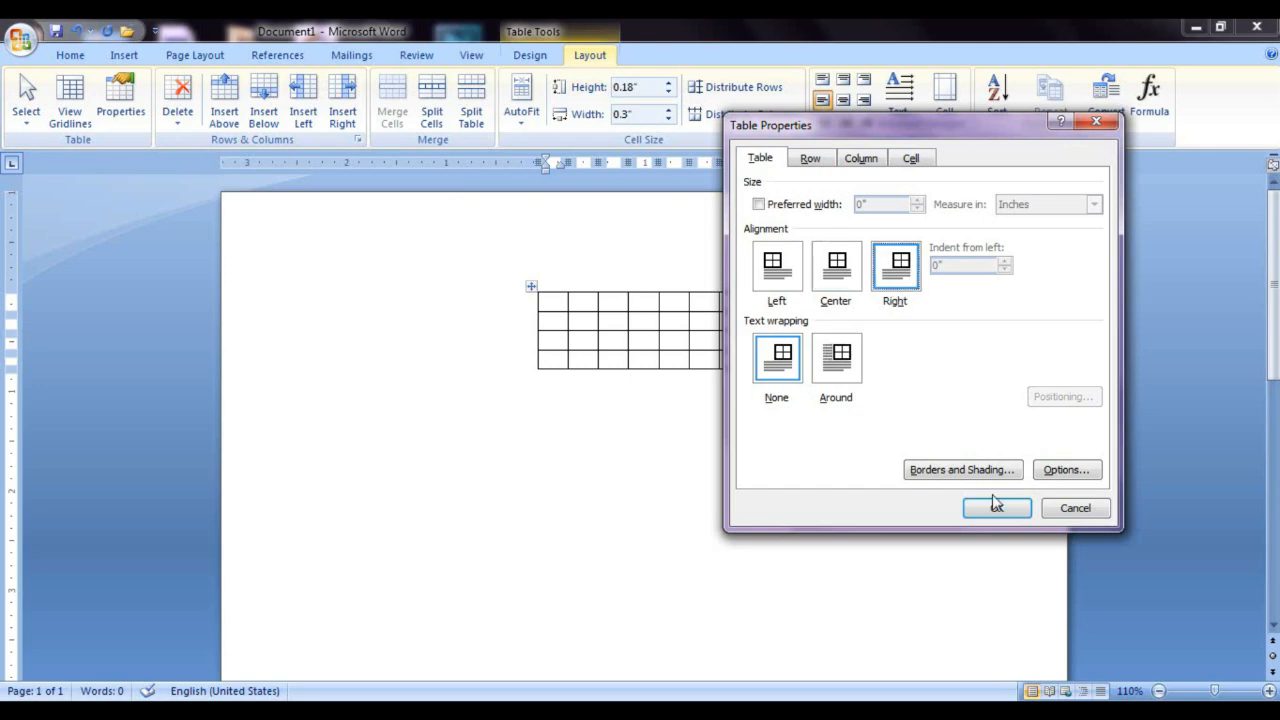
pyautogui.click(993, 506)
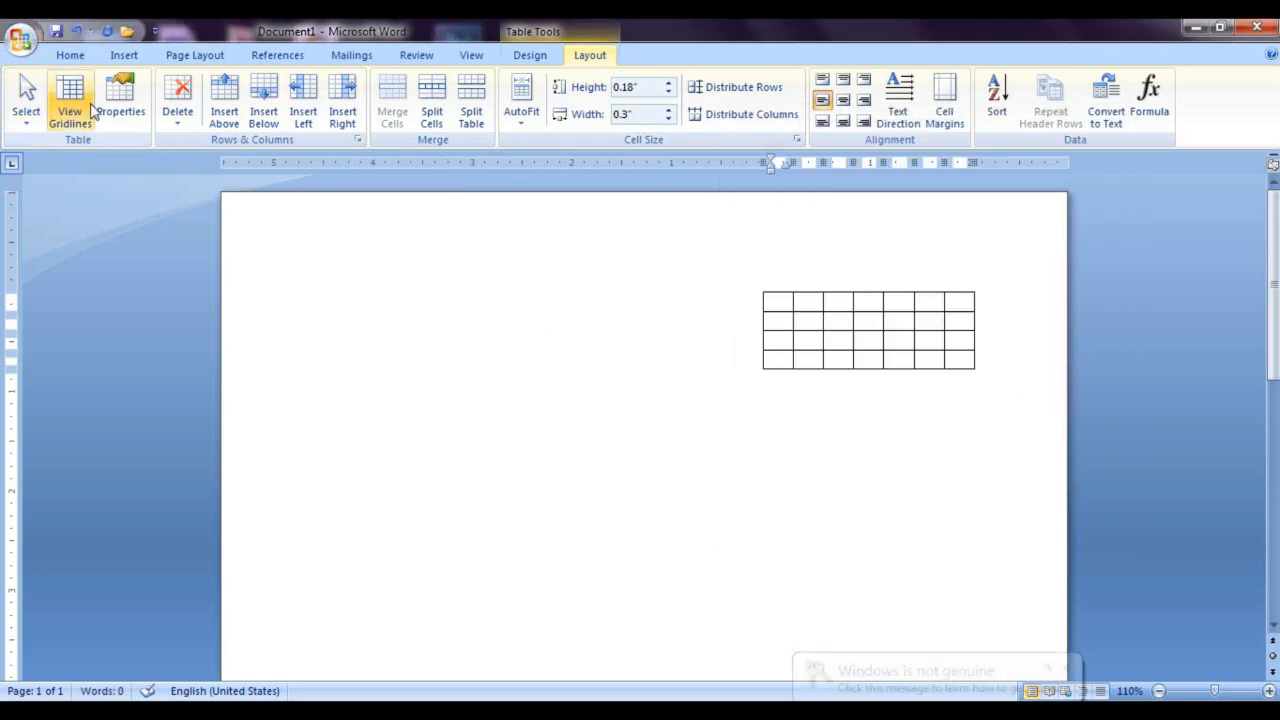
# Step: Set the table's alignment on the page to Left in its properties
pyautogui.click(120, 100)
pyautogui.click(786, 270)
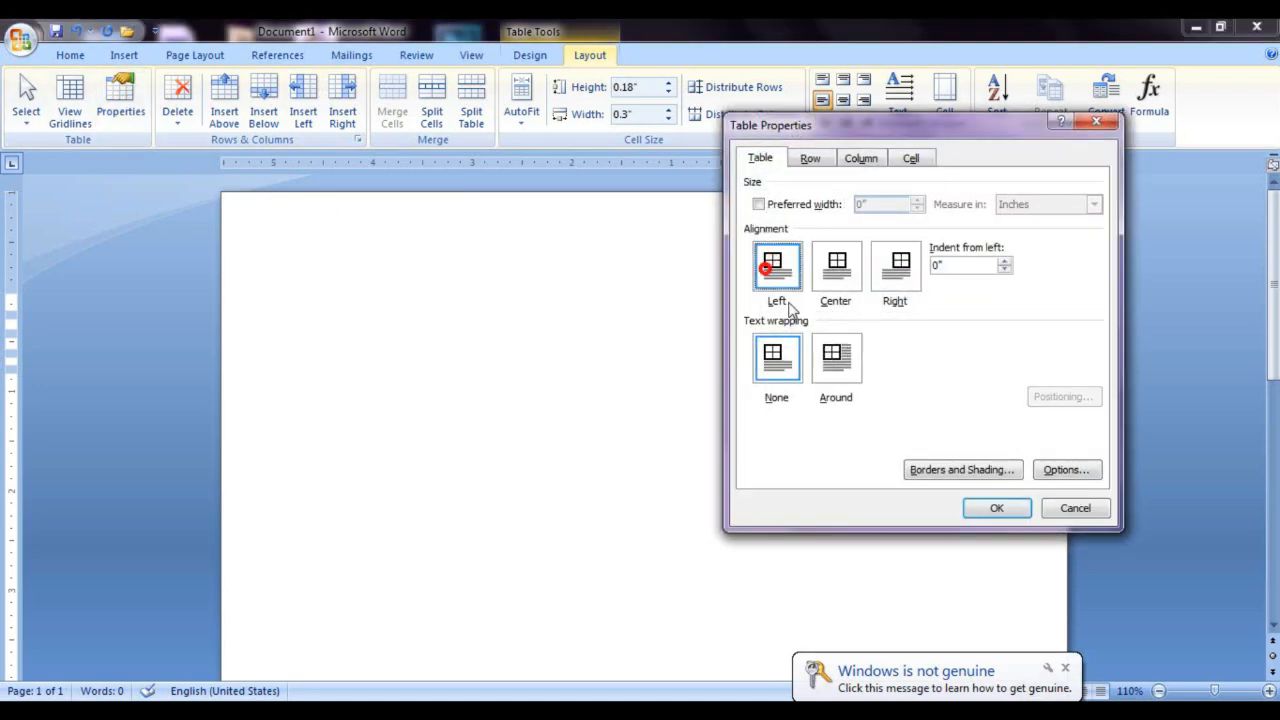
pyautogui.click(993, 508)
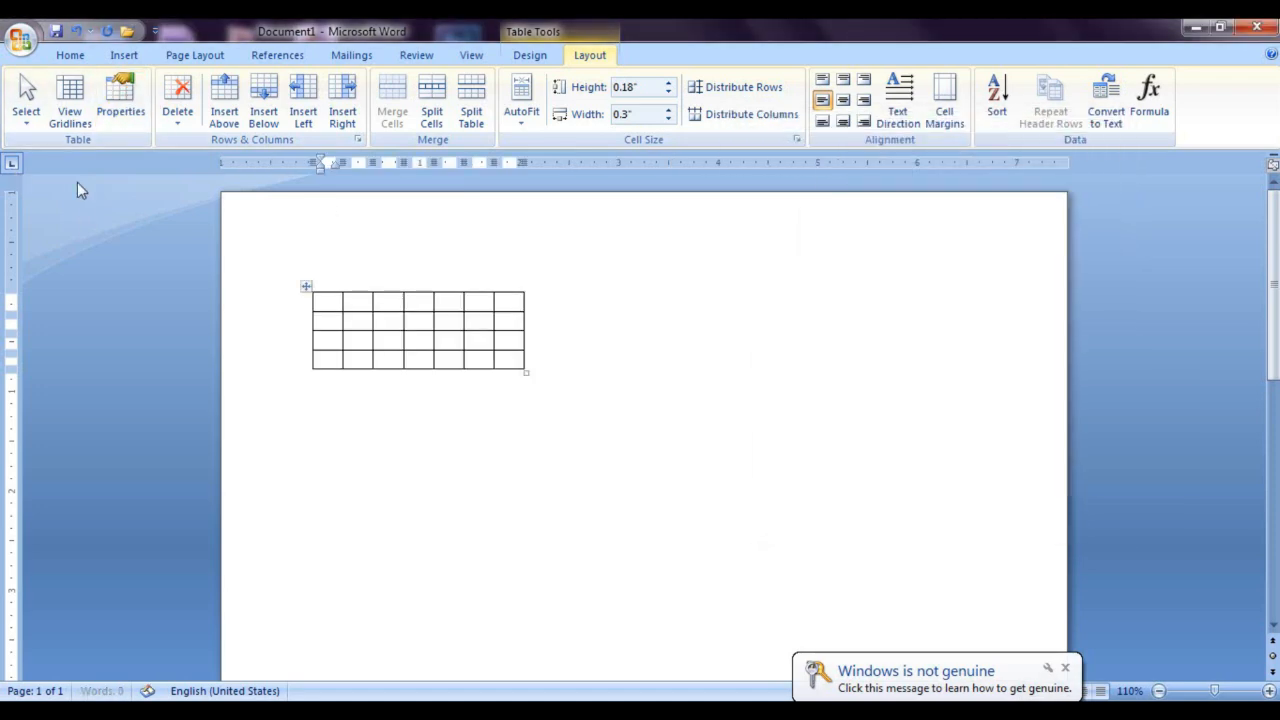
# Step: Move the whole table freely about 1.3 inches right and 0.75 inches down from the page margins
pyautogui.click(121, 100)
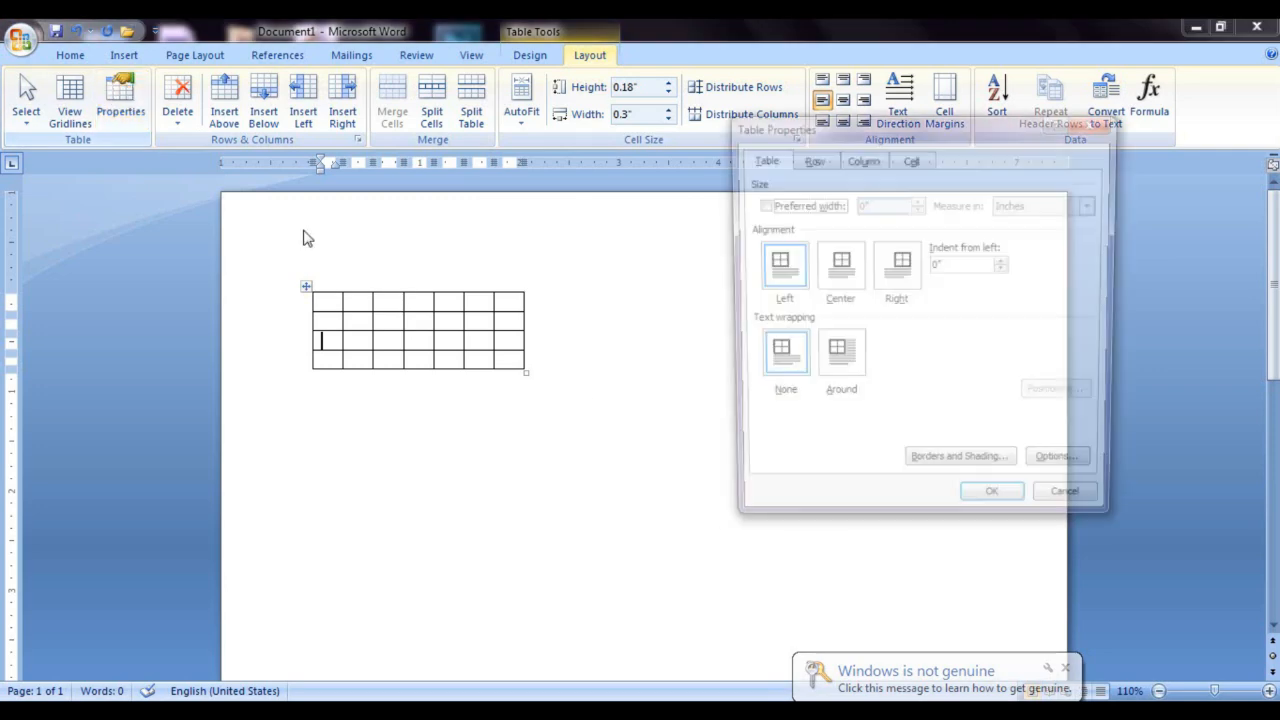
pyautogui.click(1096, 121)
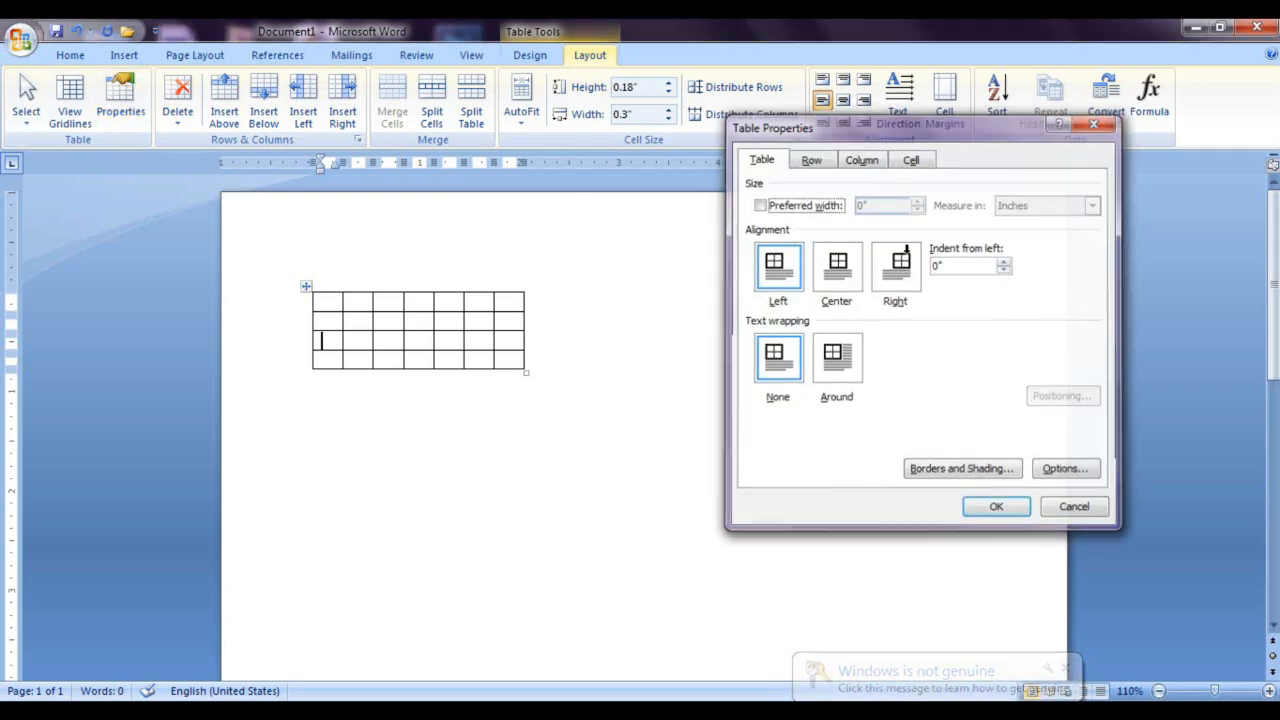
pyautogui.click(307, 285)
pyautogui.moveTo(328, 303); pyautogui.dragTo(458, 379)
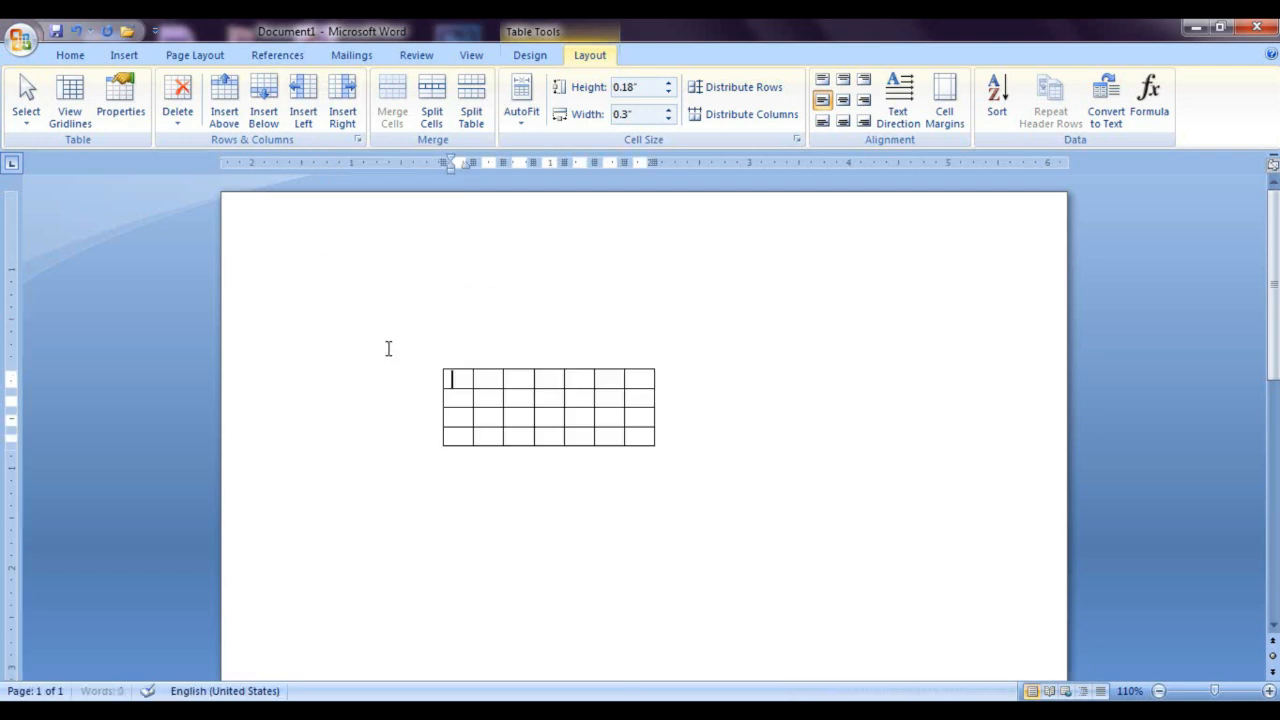
# Step: Generate sample paragraphs around the table by entering =RAND() at the start of the page
pyautogui.click(329, 283)
pyautogui.write('=R')
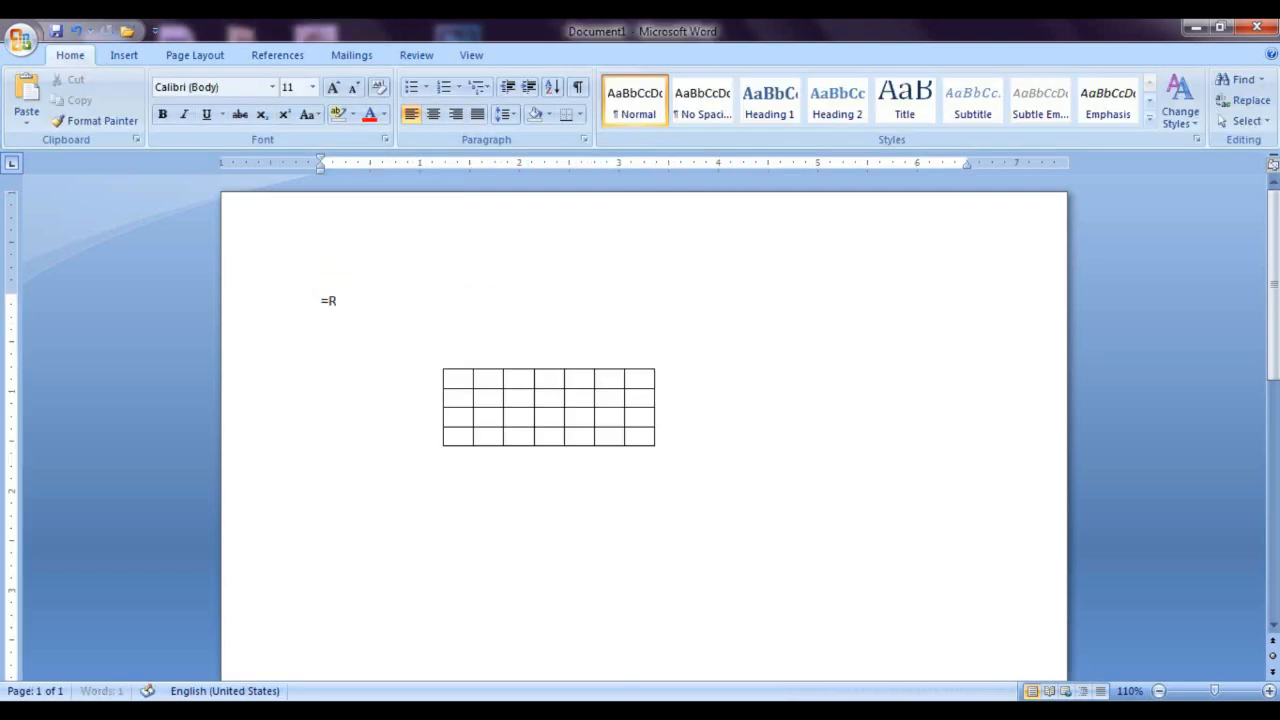
pyautogui.write('AND()')
pyautogui.press('Return')
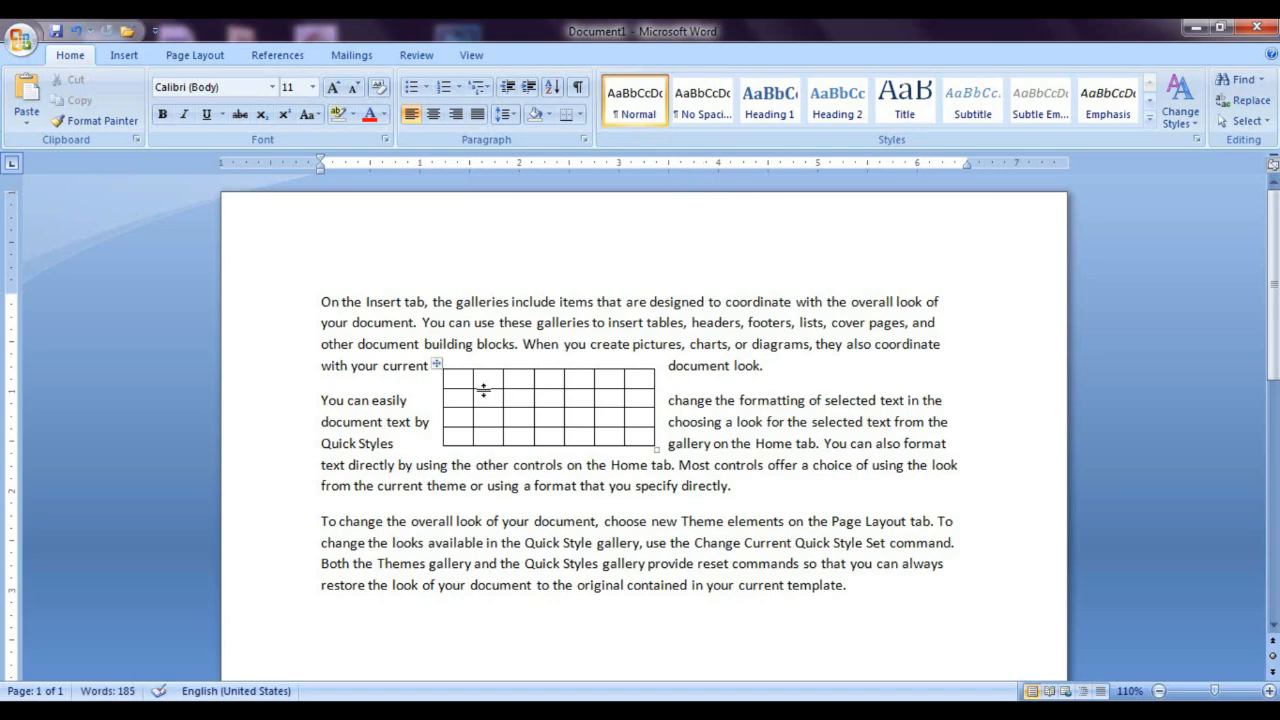
# Step: Select the whole table and set its text wrapping to None in the table properties
pyautogui.click(438, 366)
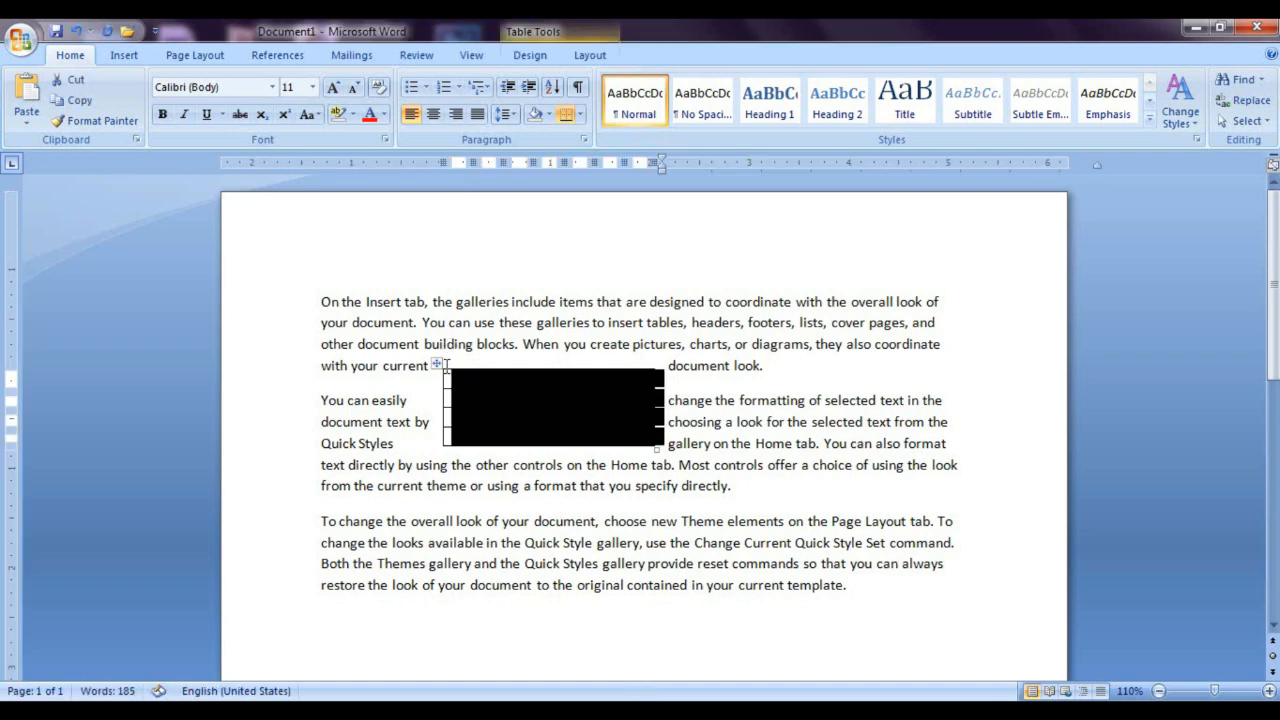
pyautogui.moveTo(439, 367)
pyautogui.mouseDown()
pyautogui.moveTo(457, 342)
pyautogui.moveTo(437, 342)
pyautogui.moveTo(436, 366)
pyautogui.mouseUp()
pyautogui.click(590, 55)
pyautogui.click(120, 100)
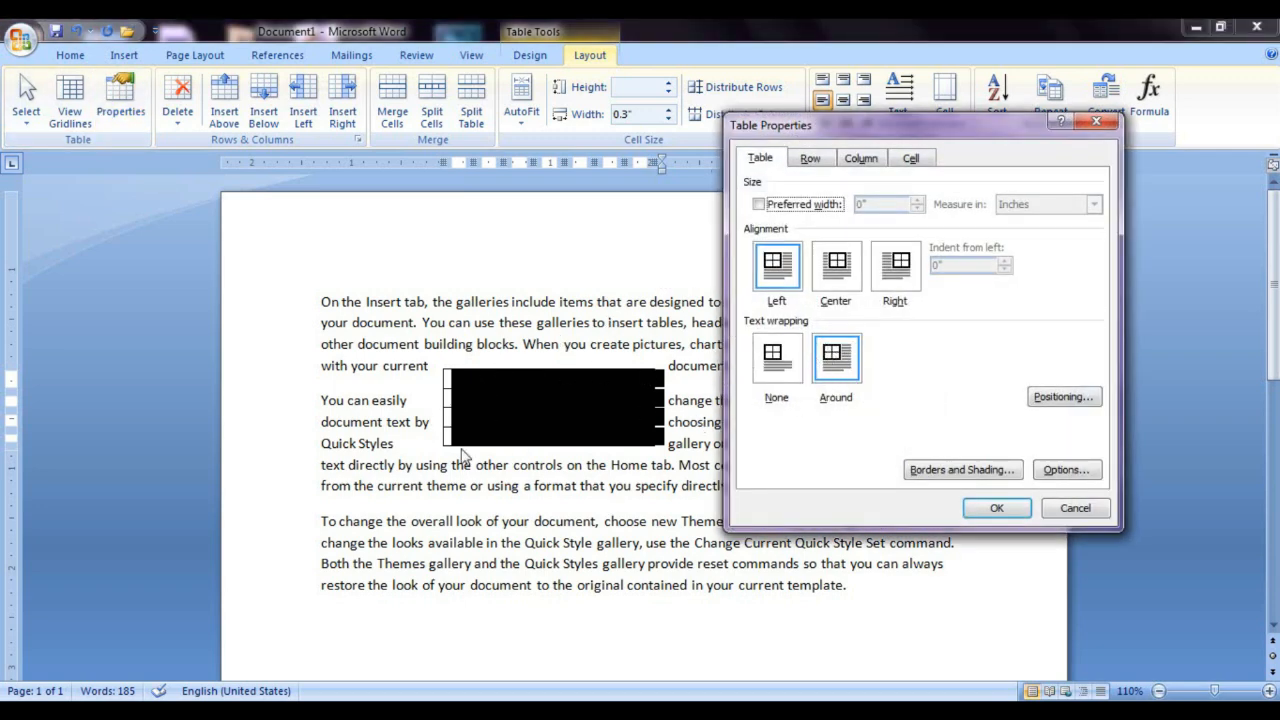
pyautogui.click(777, 358)
pyautogui.click(996, 508)
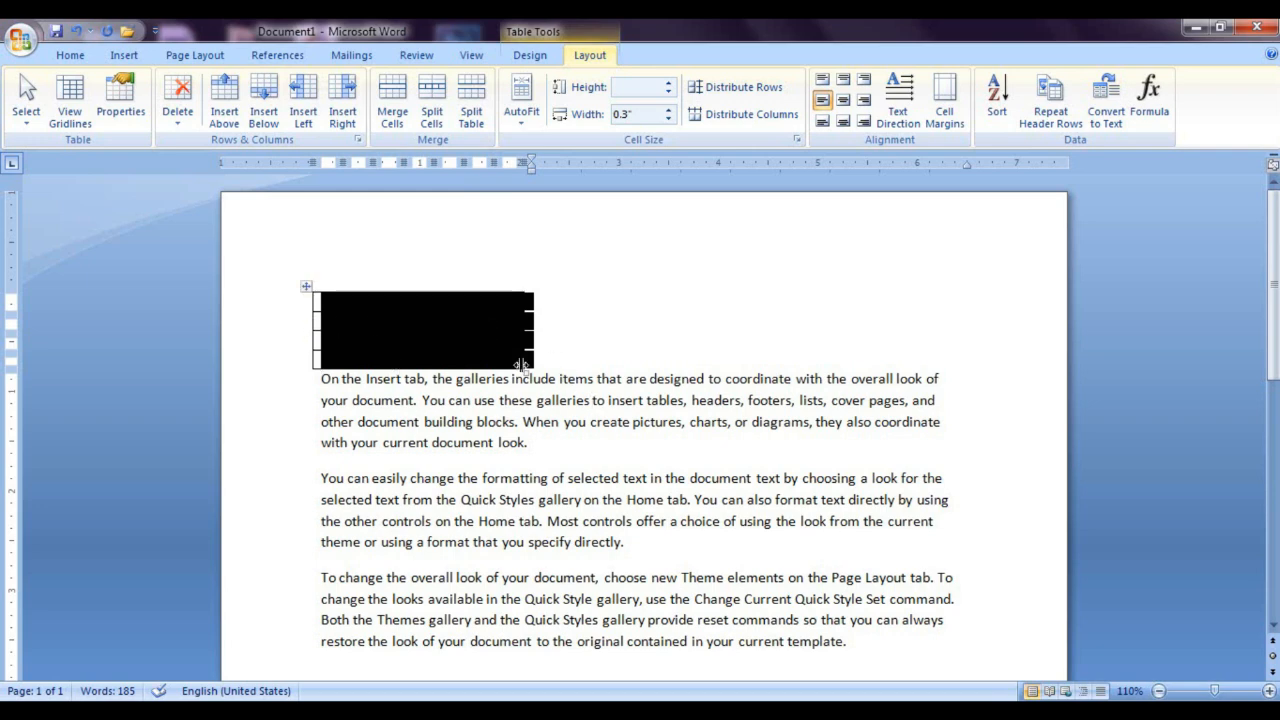
# Step: Specify a height of 0.8" for all four rows in the table properties, and undo that change
pyautogui.click(120, 100)
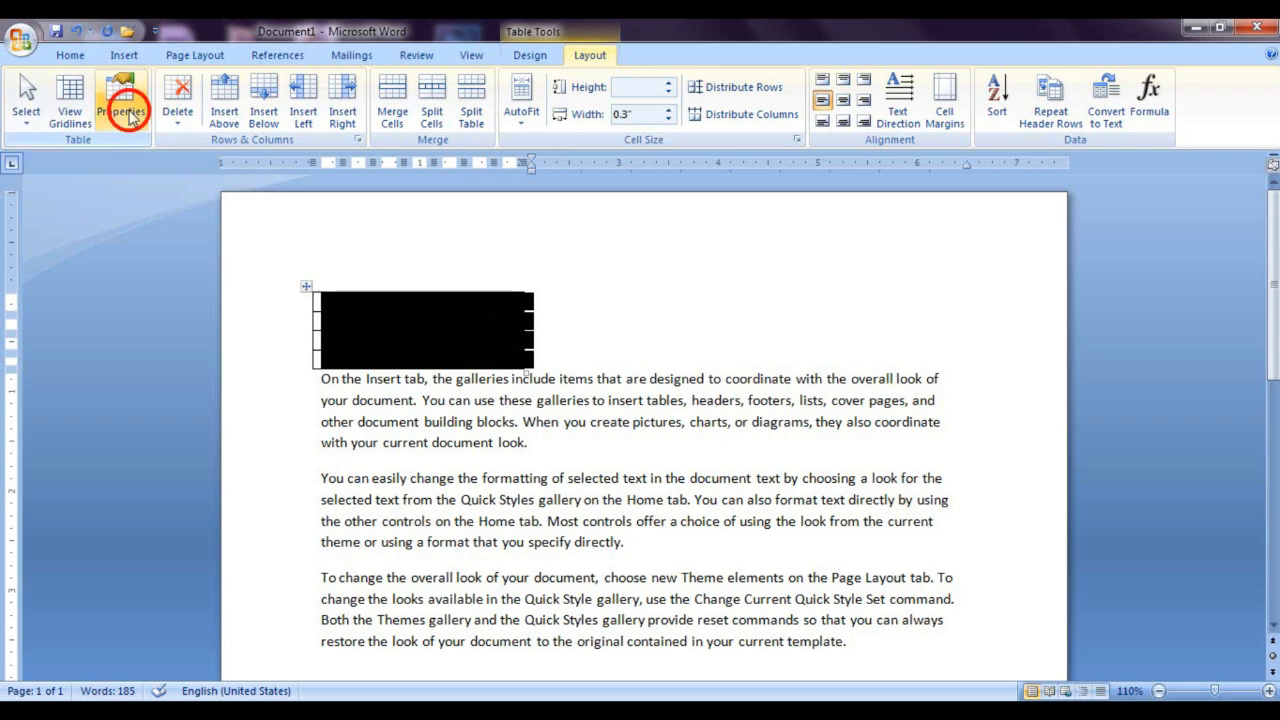
pyautogui.click(810, 160)
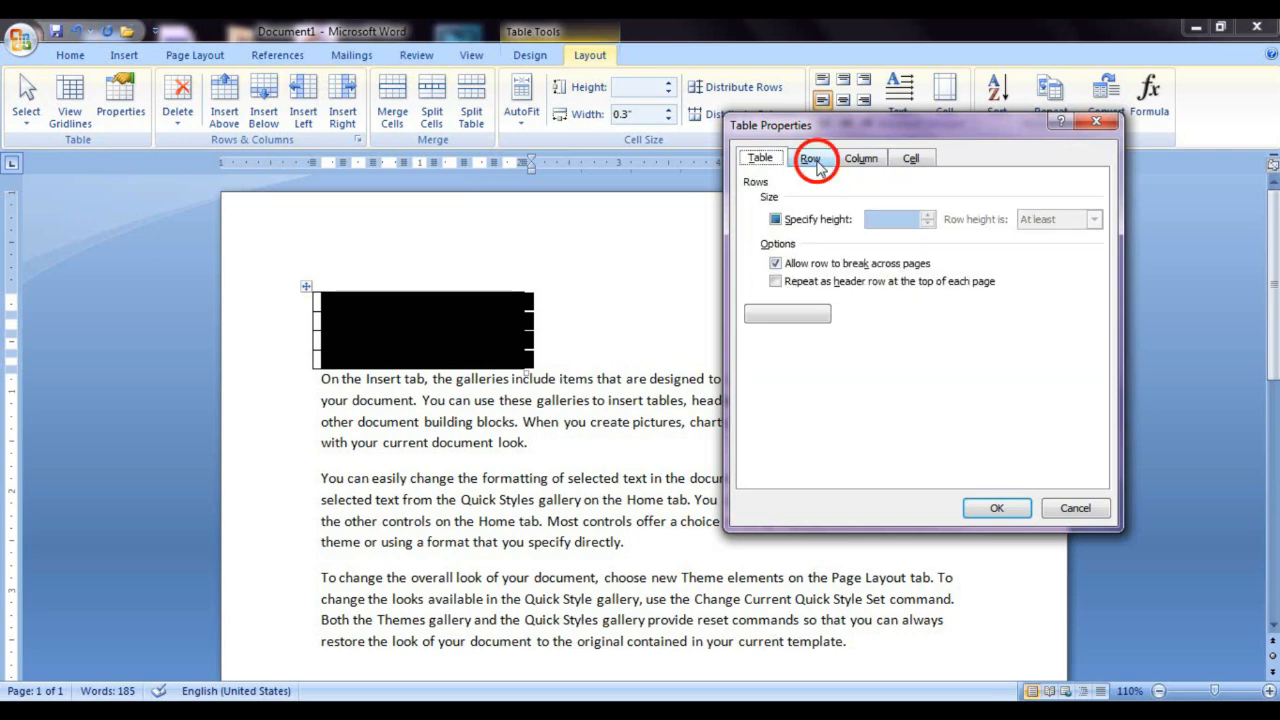
pyautogui.click(826, 222)
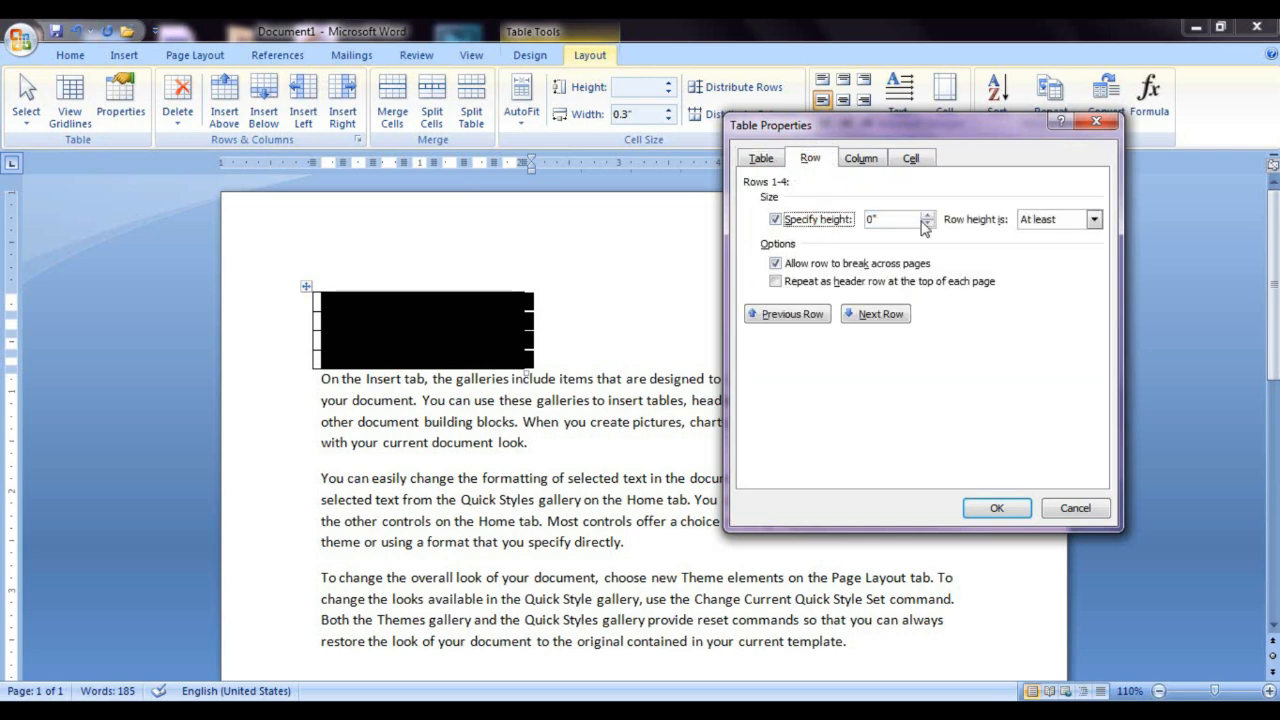
pyautogui.click(928, 216)
pyautogui.click(928, 216)
pyautogui.click(929, 215)
pyautogui.click(929, 215)
pyautogui.click(929, 215)
pyautogui.click(929, 215)
pyautogui.click(929, 215)
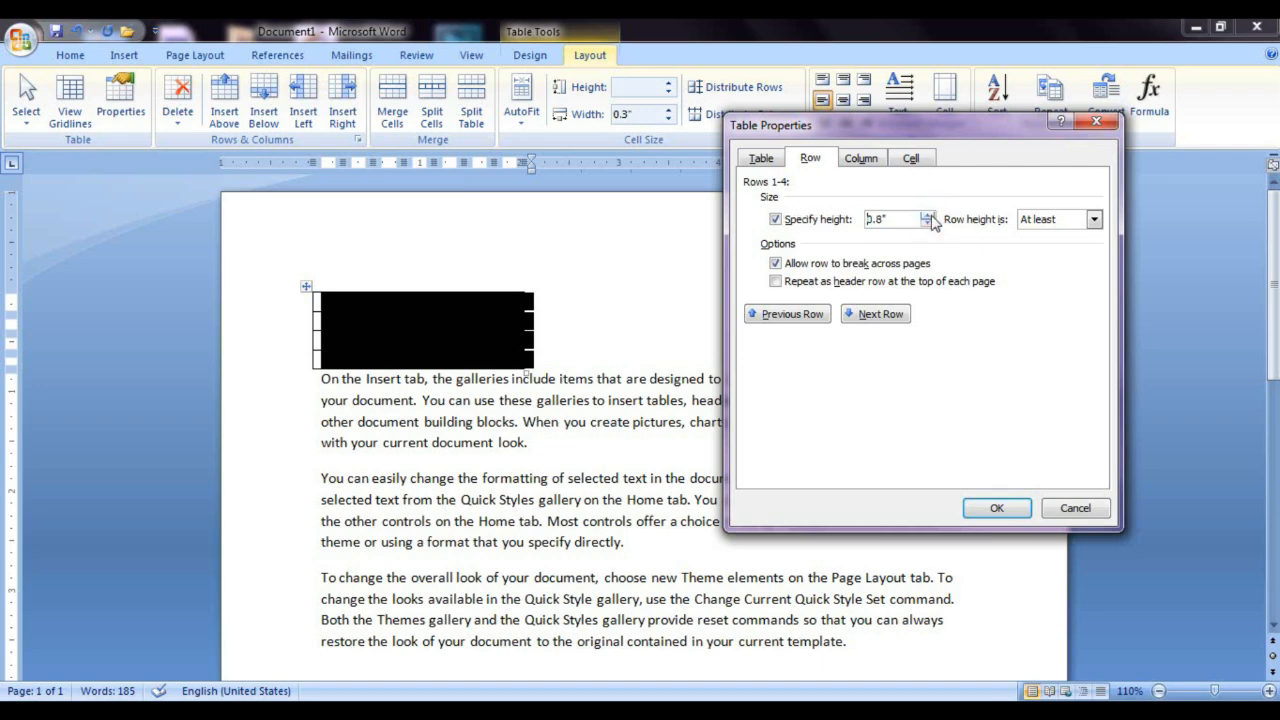
pyautogui.click(1008, 510)
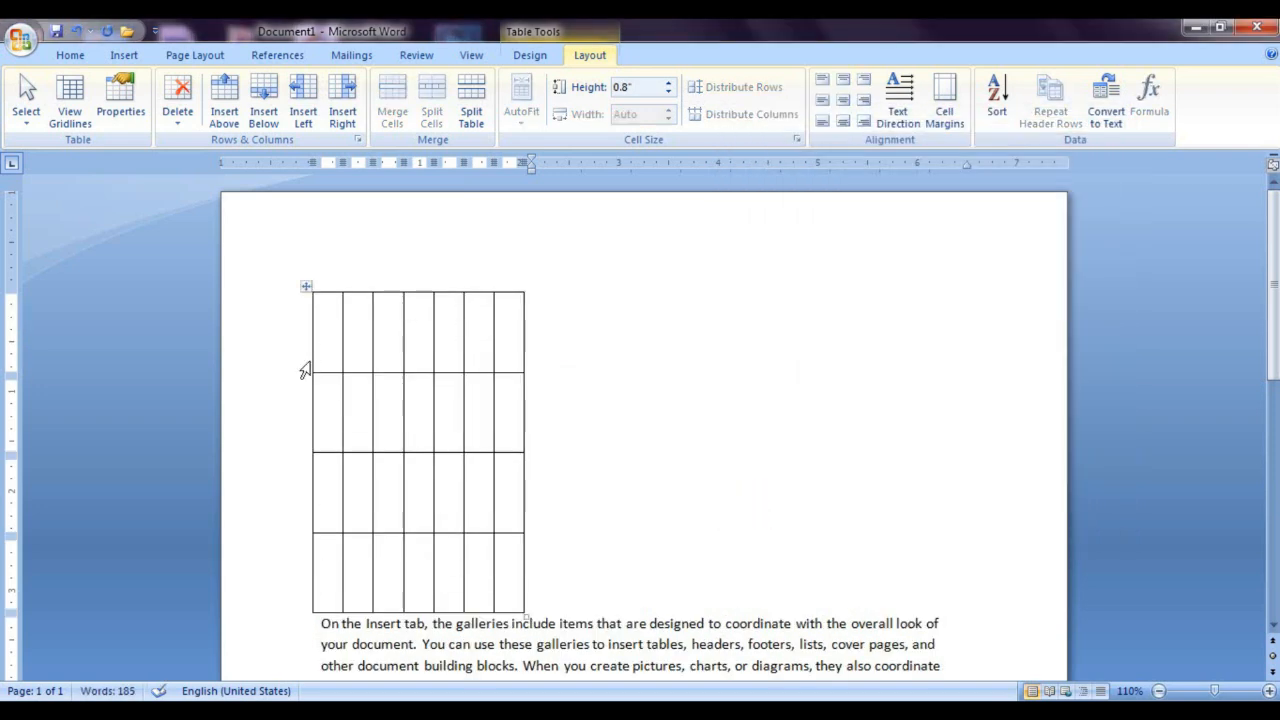
pyautogui.hotkey('ctrl', 'z')
pyautogui.click(446, 380)
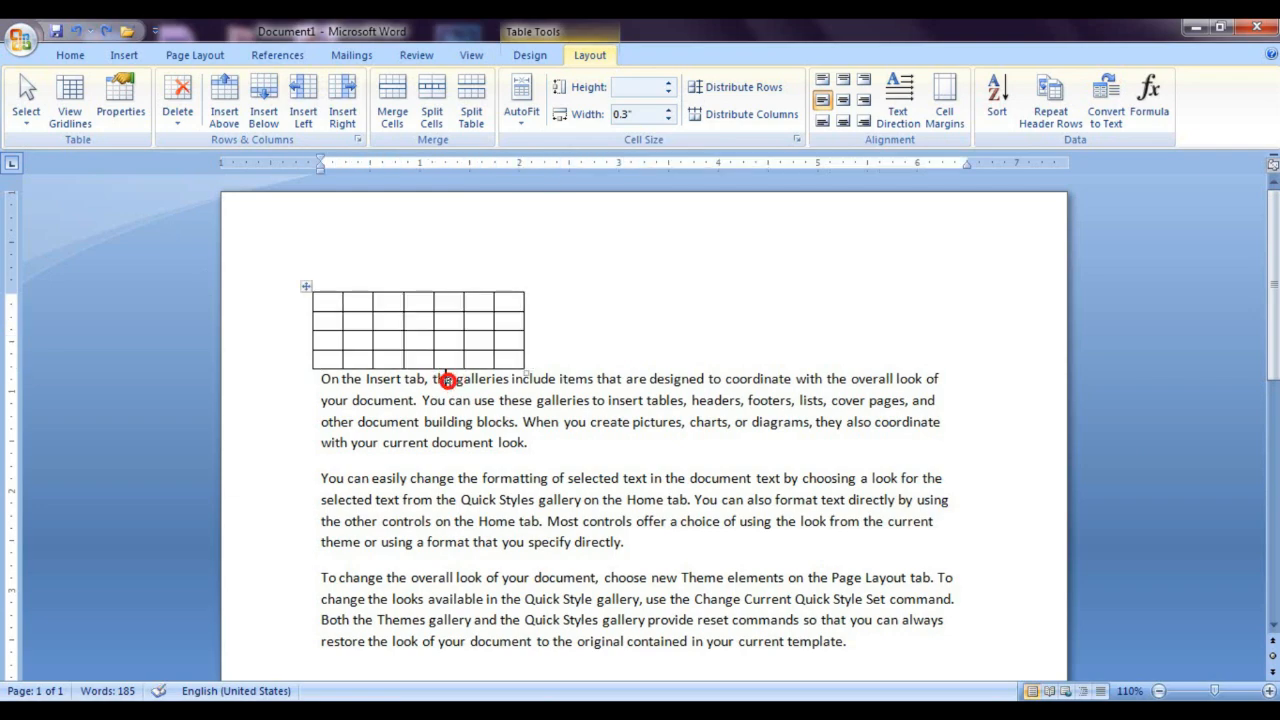
# Step: Set the preferred width of the table's second column to 1" in its properties, and undo that change
pyautogui.click(345, 322)
pyautogui.click(590, 55)
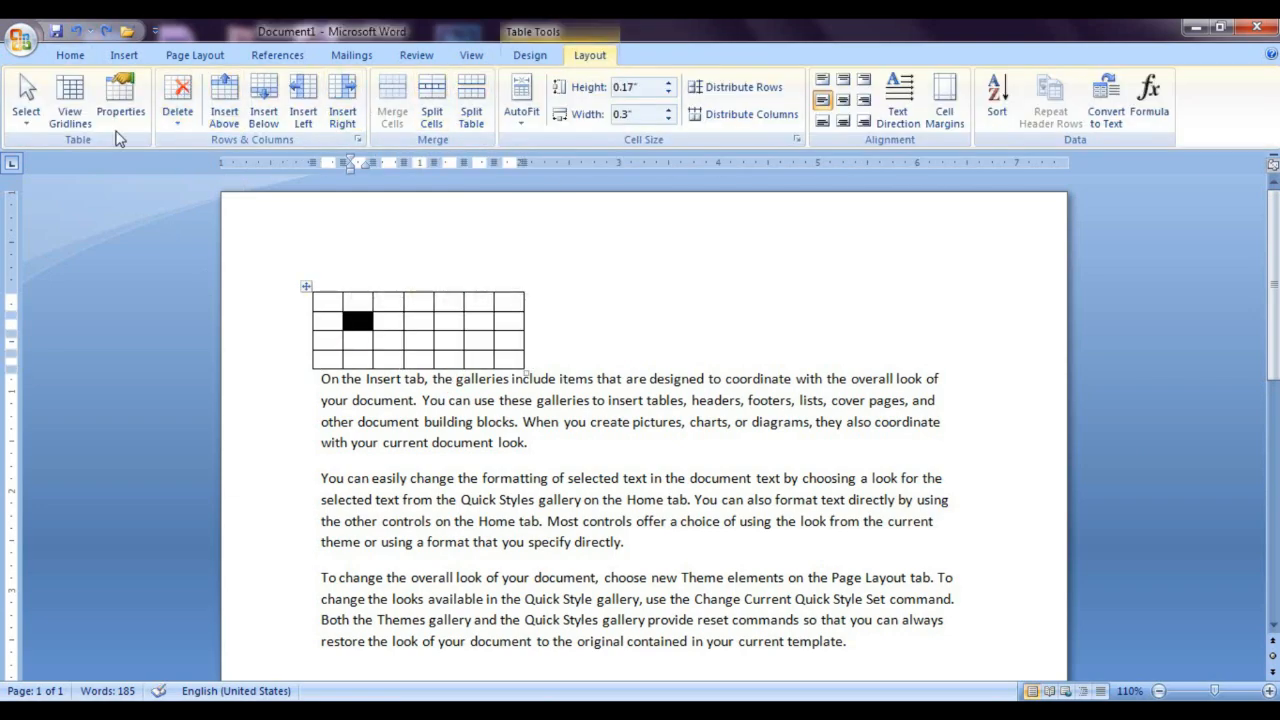
pyautogui.click(120, 100)
pyautogui.click(595, 188)
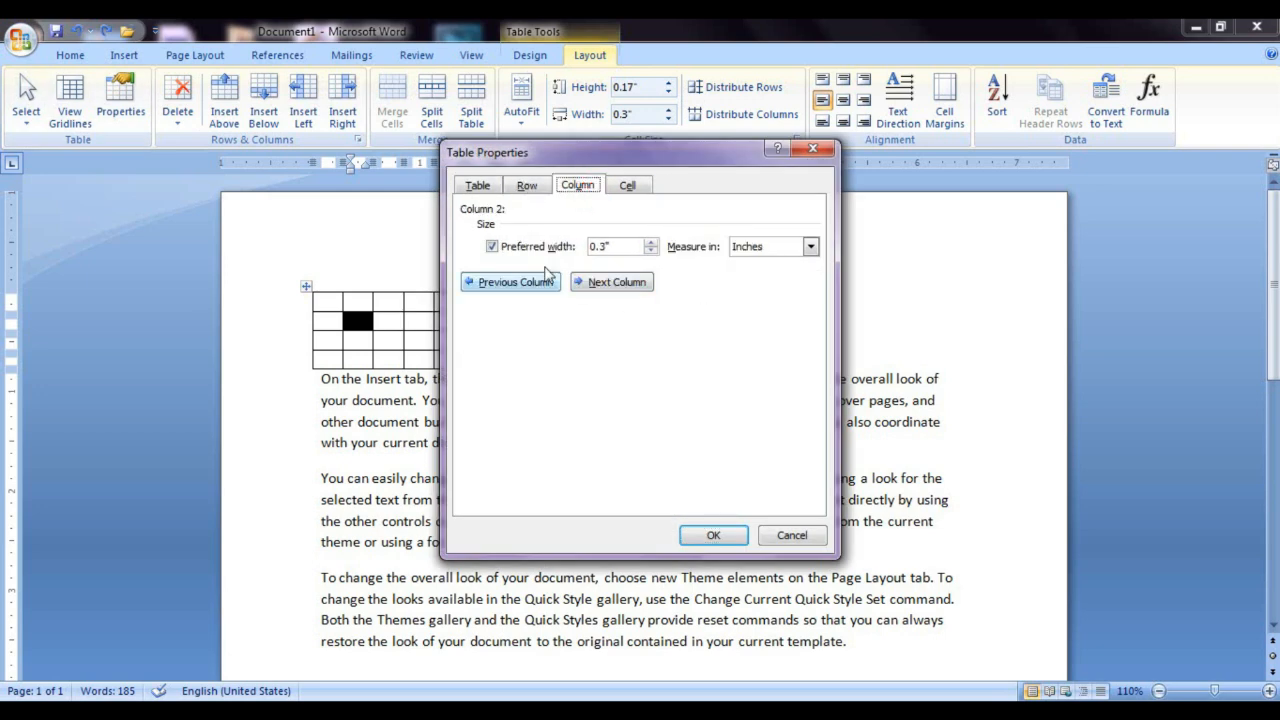
pyautogui.click(650, 246)
pyautogui.click(650, 246)
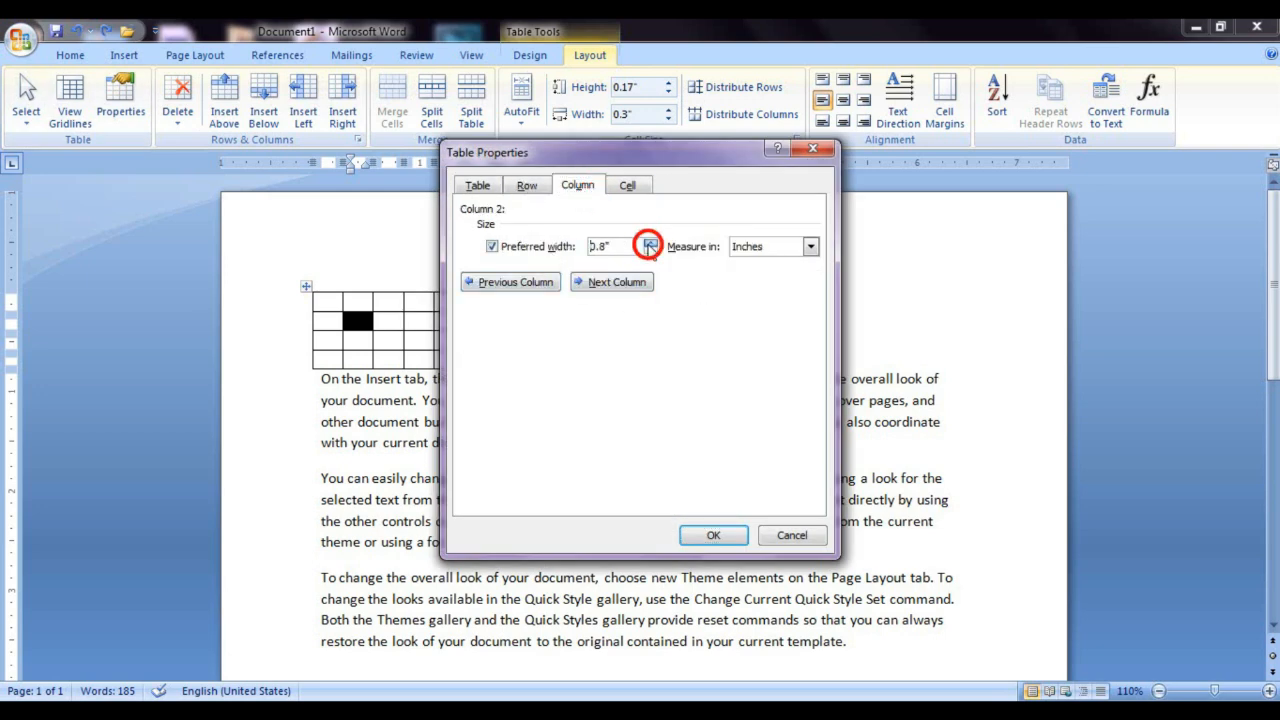
pyautogui.click(713, 536)
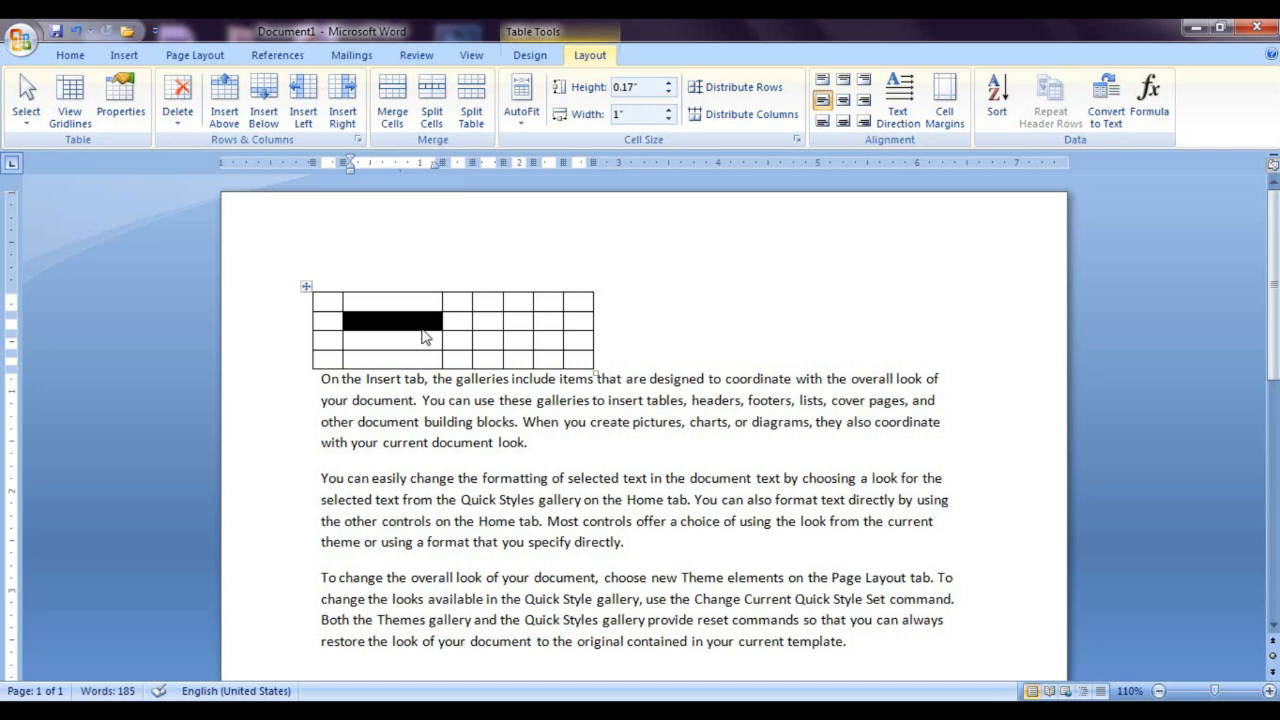
pyautogui.hotkey('ctrl', 'z')
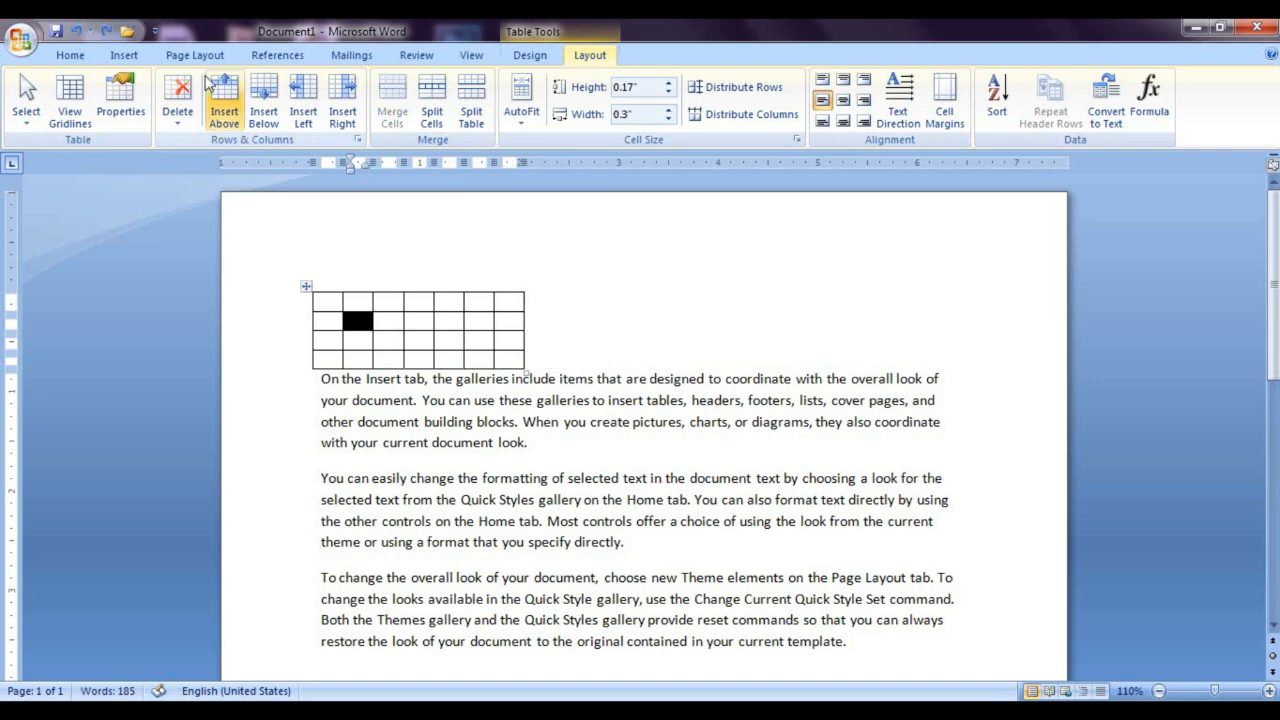
# Step: Try the Top and Bottom vertical alignments for the selected cell in the table properties and close them without applying
pyautogui.click(130, 105)
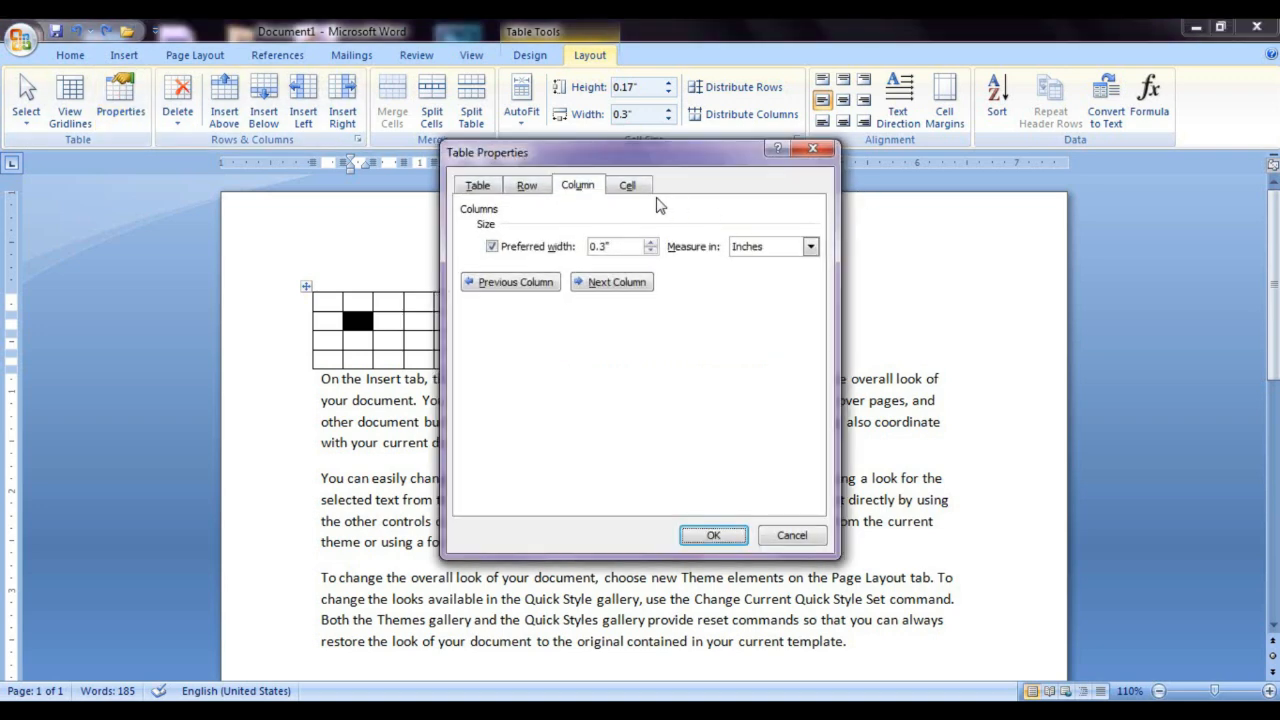
pyautogui.click(628, 185)
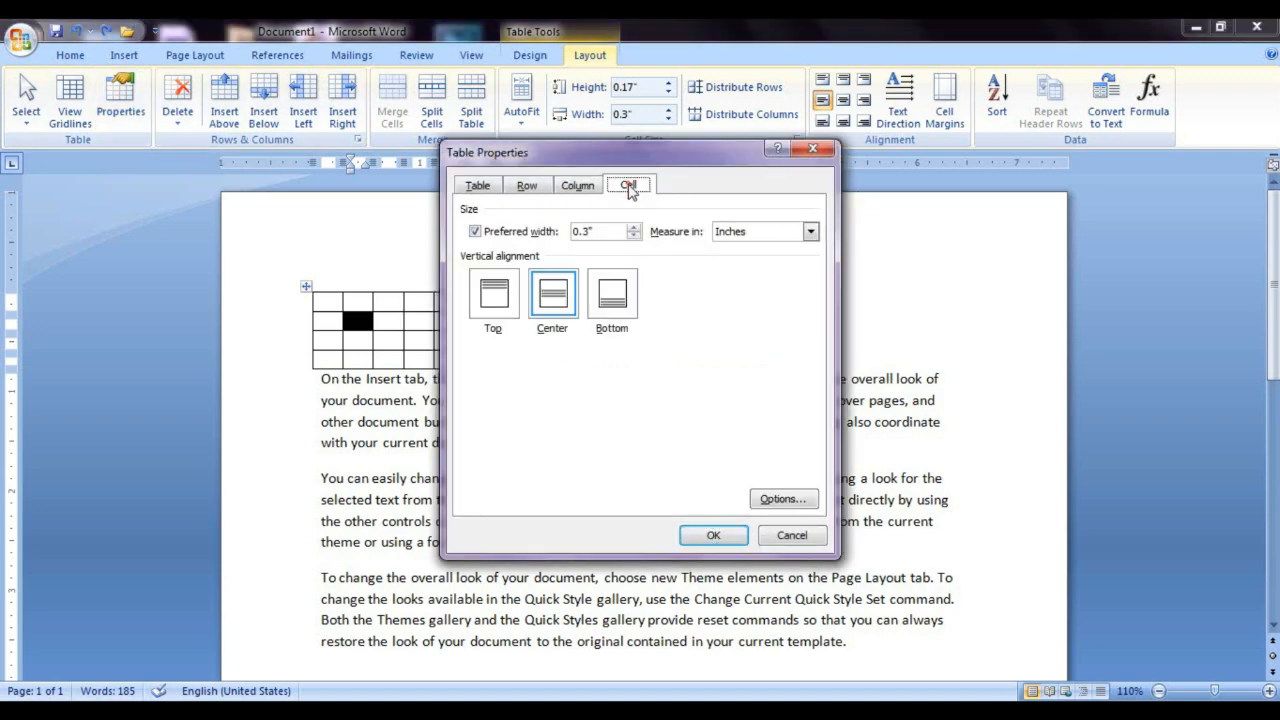
pyautogui.click(494, 296)
pyautogui.click(612, 295)
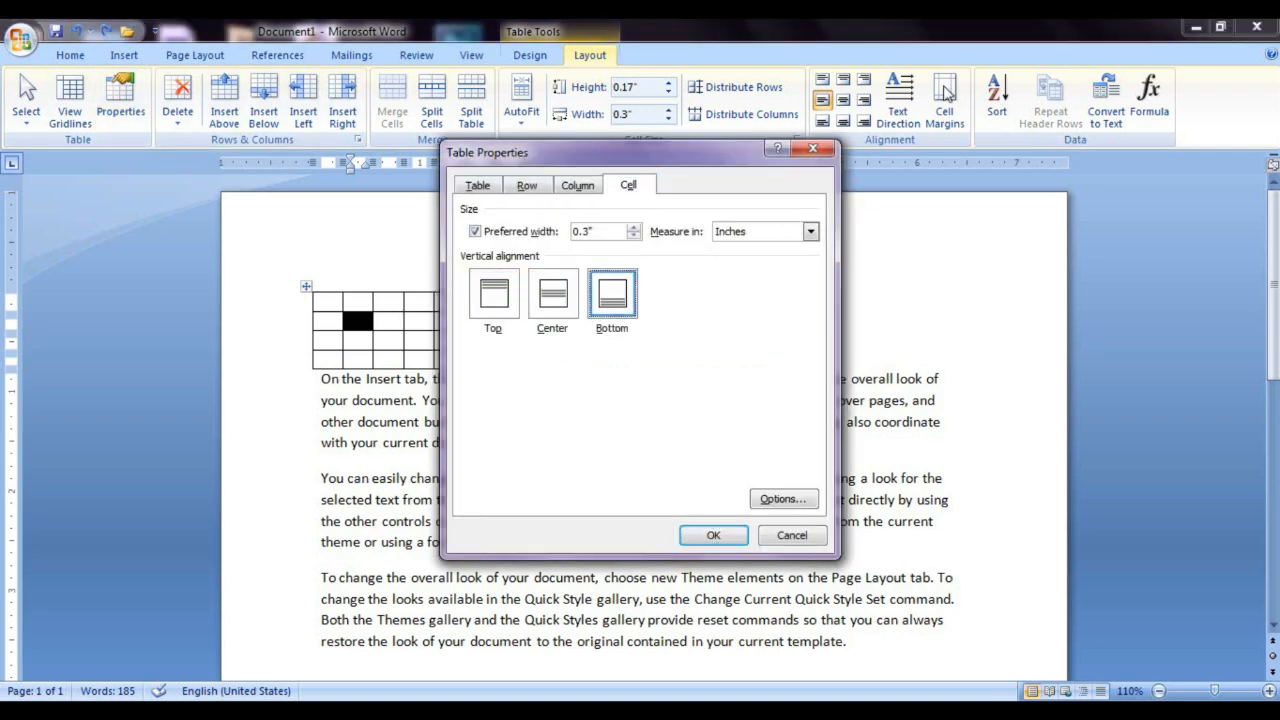
pyautogui.click(812, 149)
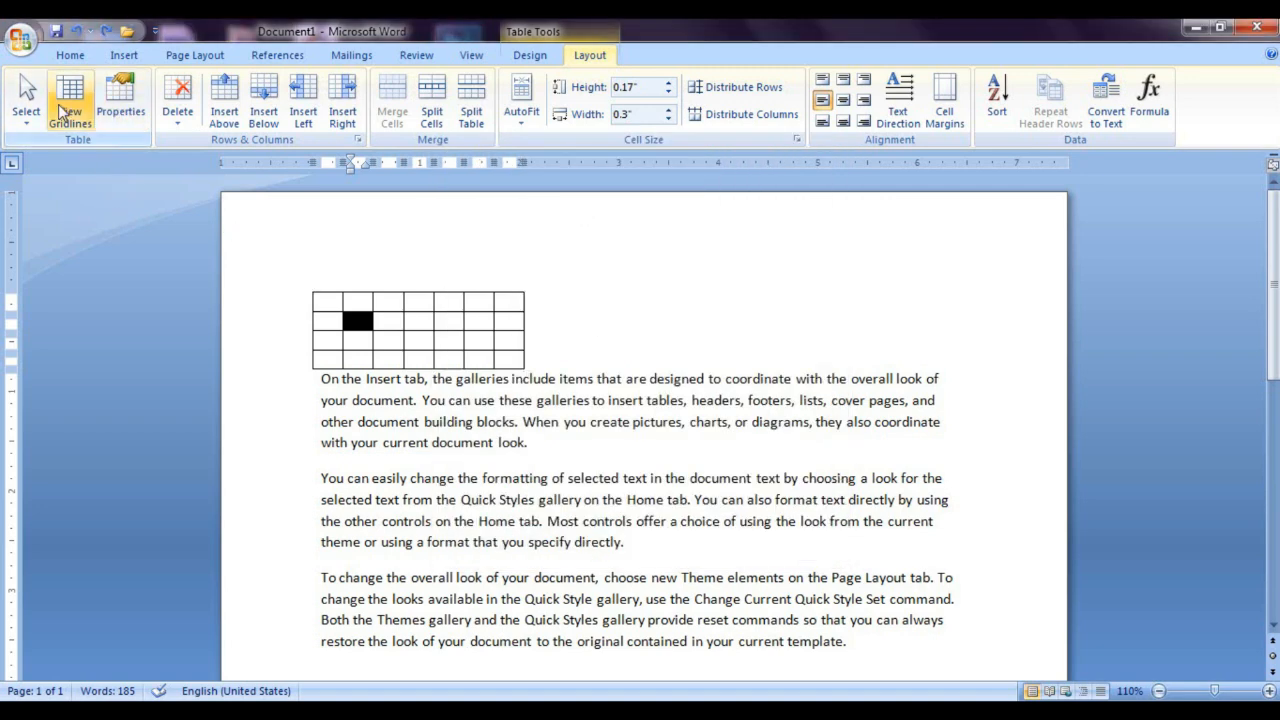
# Step: Select the cell in the third row, sixth column with the Select Cell command, and clear the selection
pyautogui.click(486, 338)
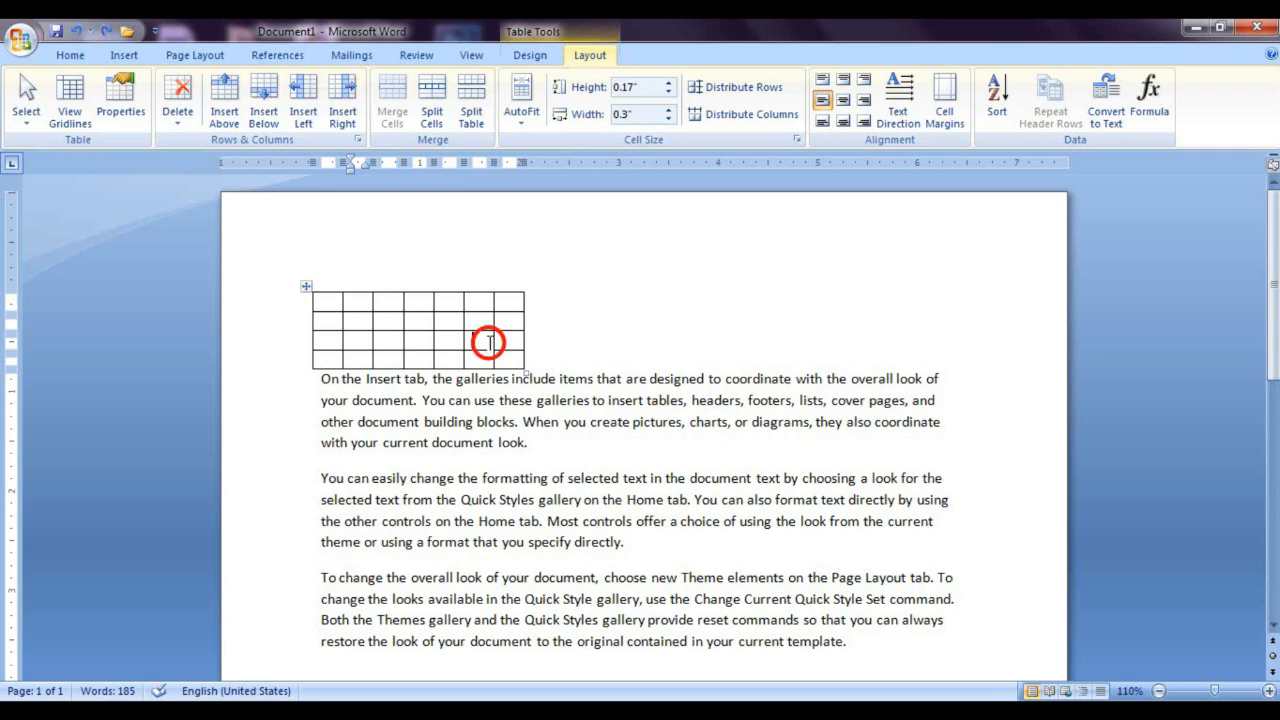
pyautogui.click(88, 112)
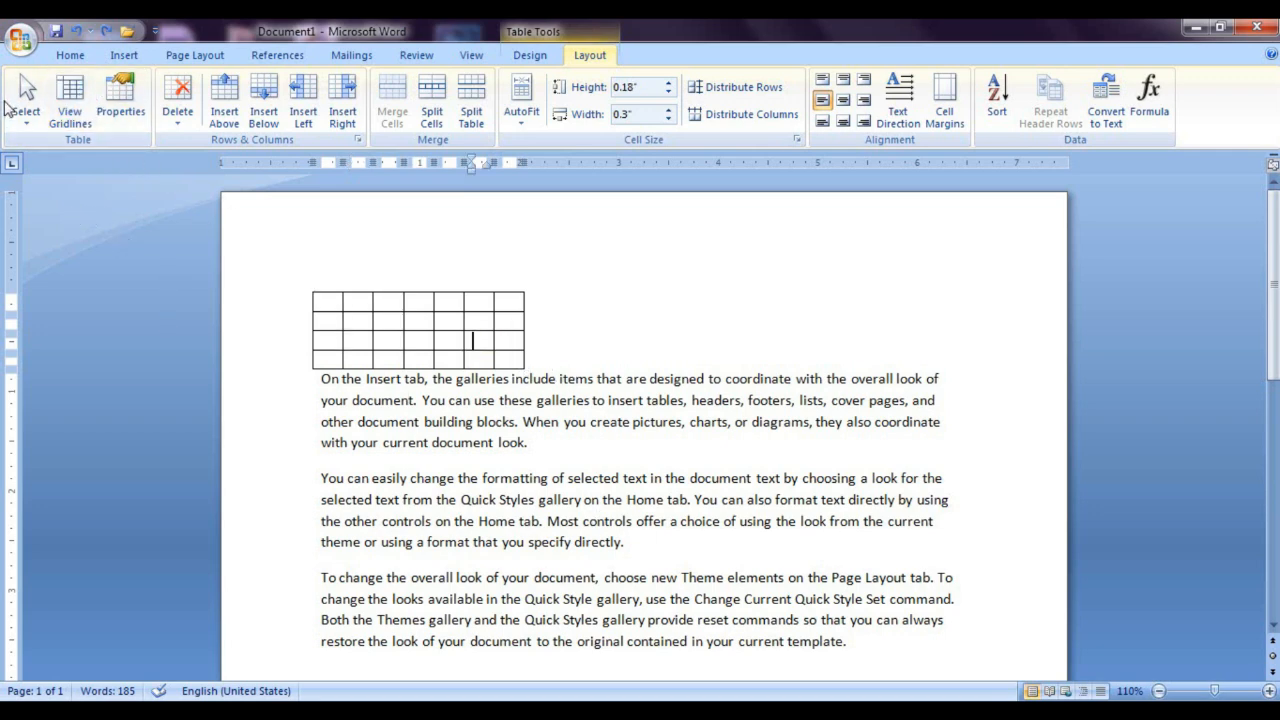
pyautogui.click(35, 133)
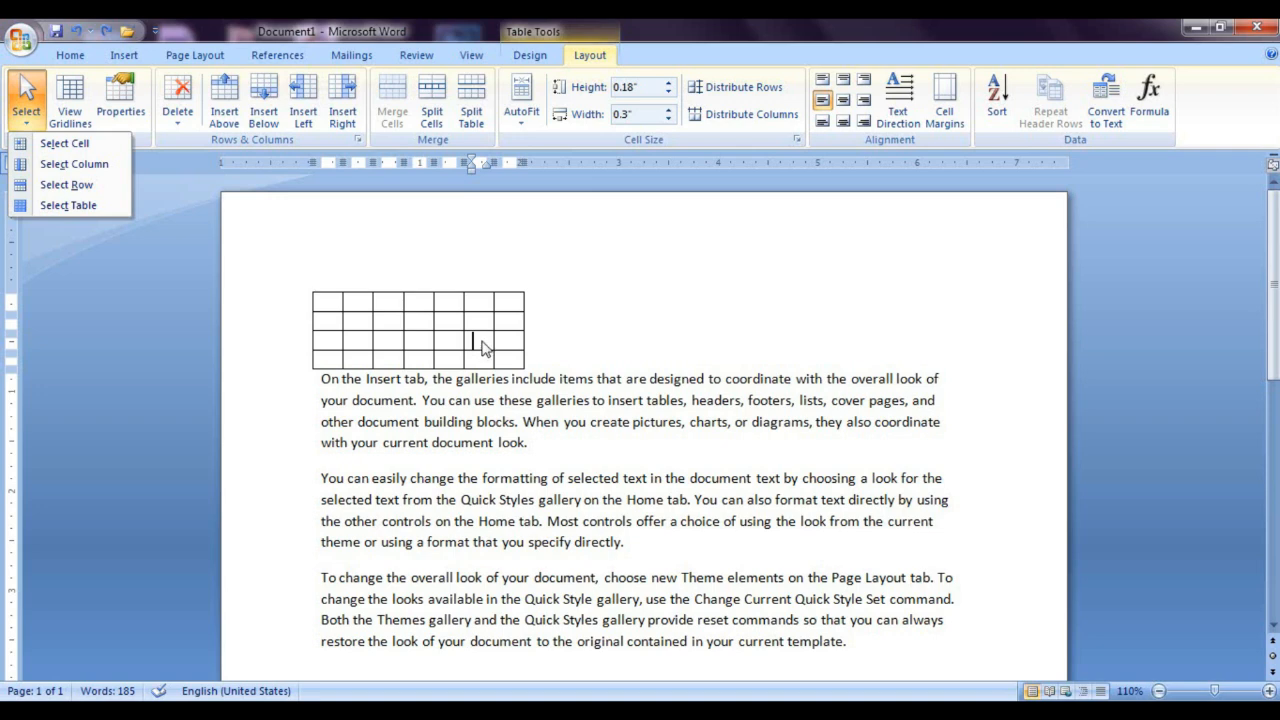
pyautogui.click(78, 146)
pyautogui.click(243, 398)
pyautogui.click(473, 442)
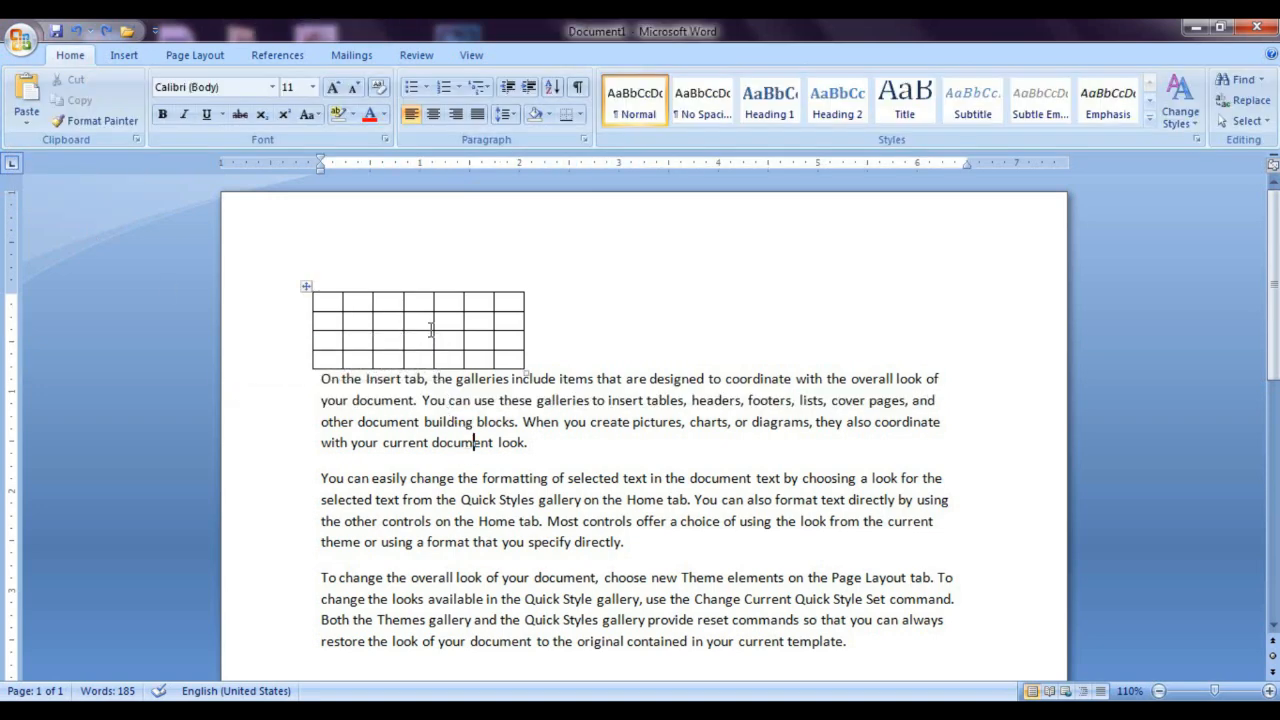
# Step: Select the fourth cell of the table's top row, and extend the selection to its whole column
pyautogui.click(419, 305)
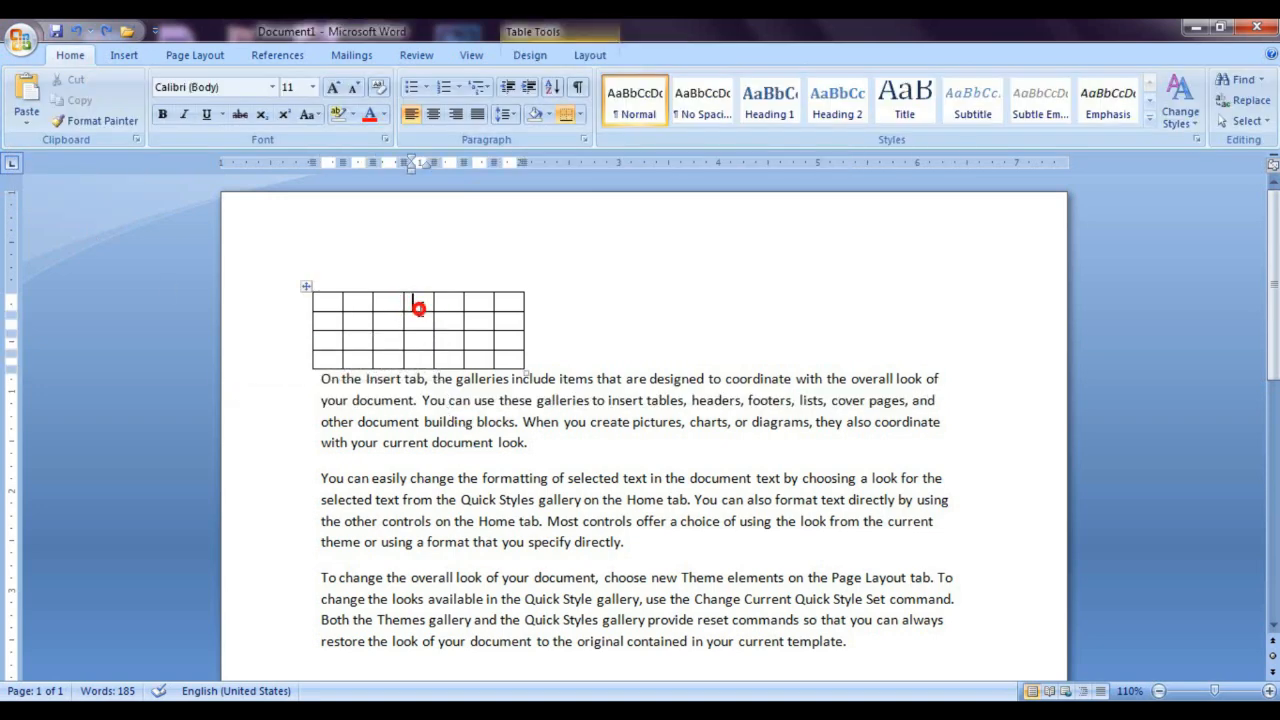
pyautogui.click(589, 57)
pyautogui.click(25, 108)
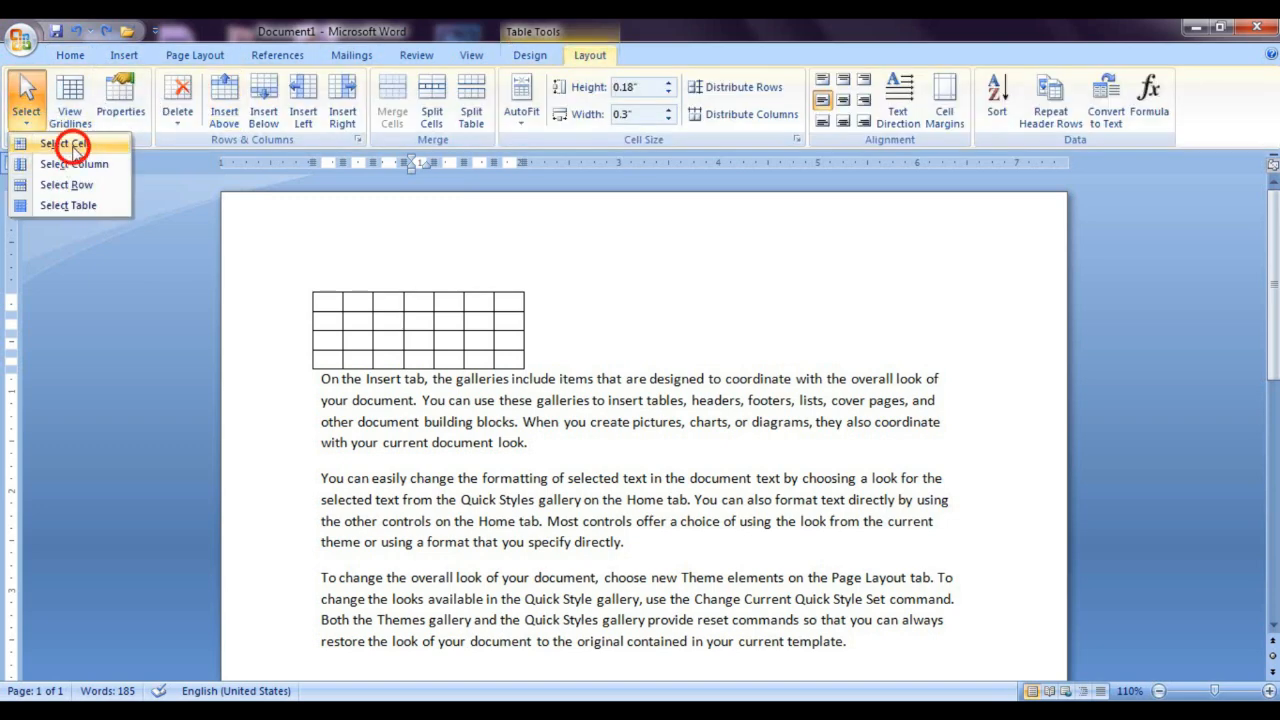
pyautogui.click(72, 145)
pyautogui.click(22, 115)
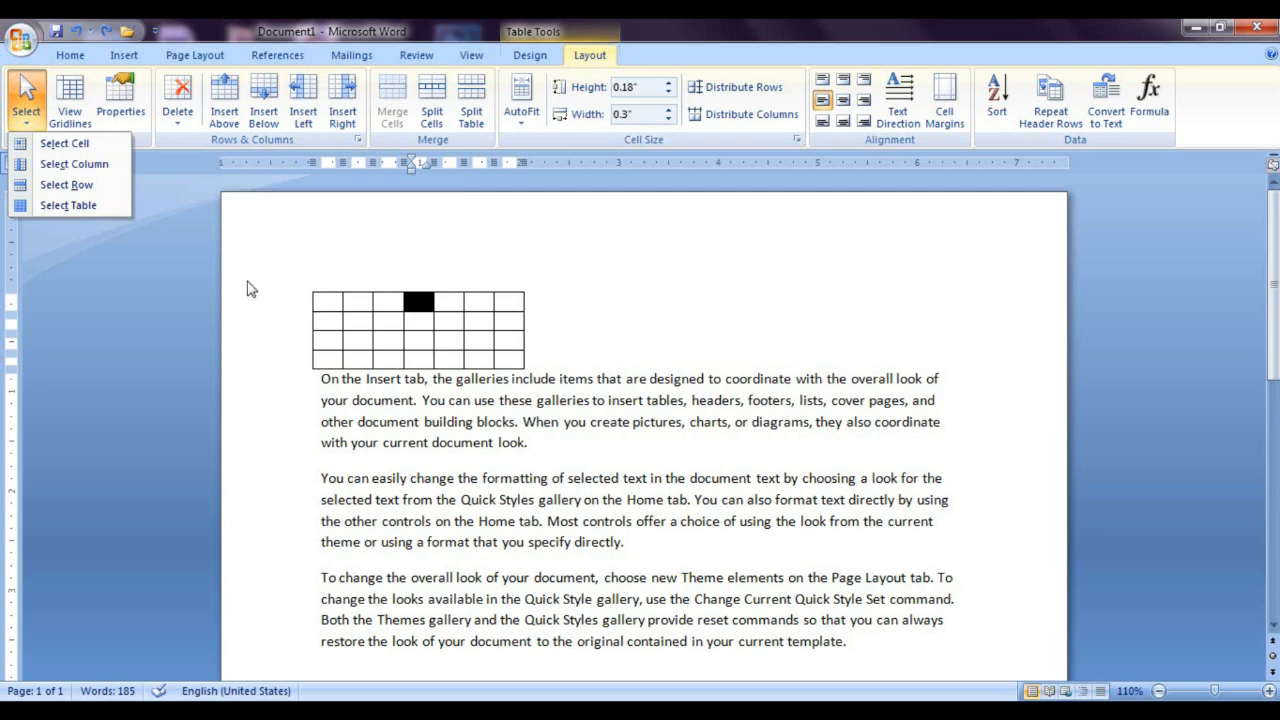
pyautogui.click(75, 164)
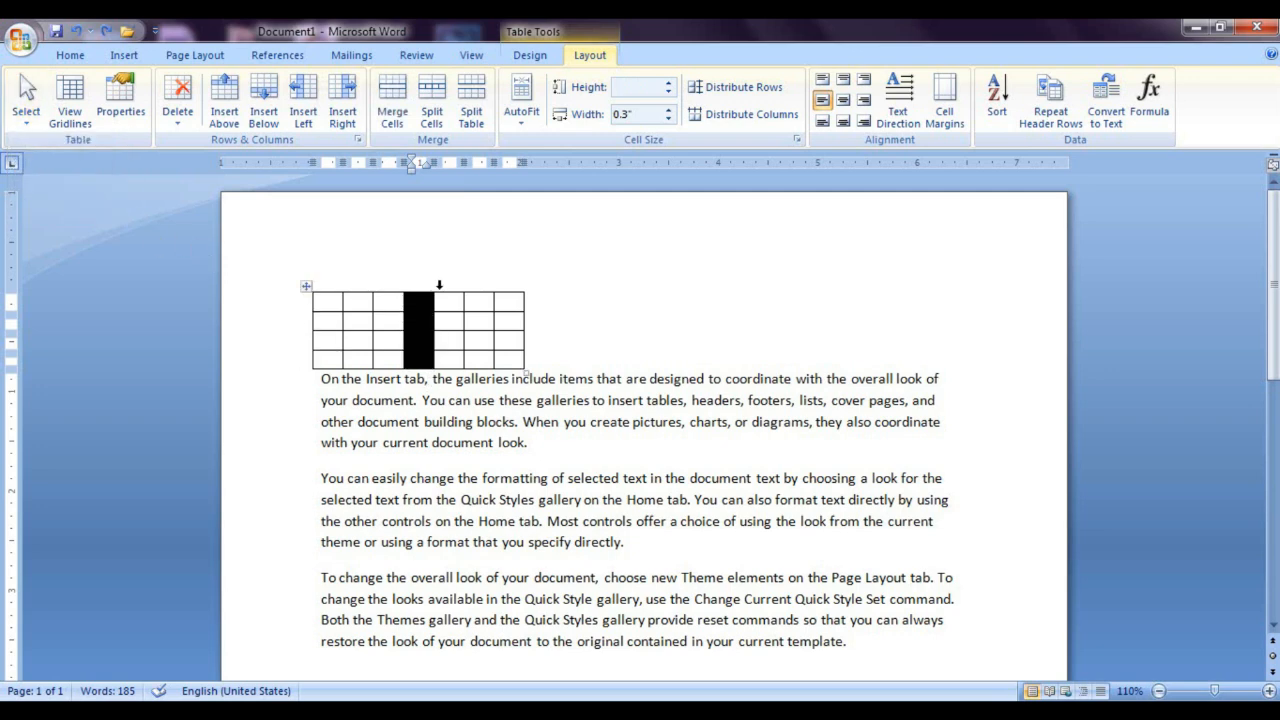
# Step: Select the entire third row of the table, starting from its fifth cell
pyautogui.click(446, 342)
pyautogui.click(72, 112)
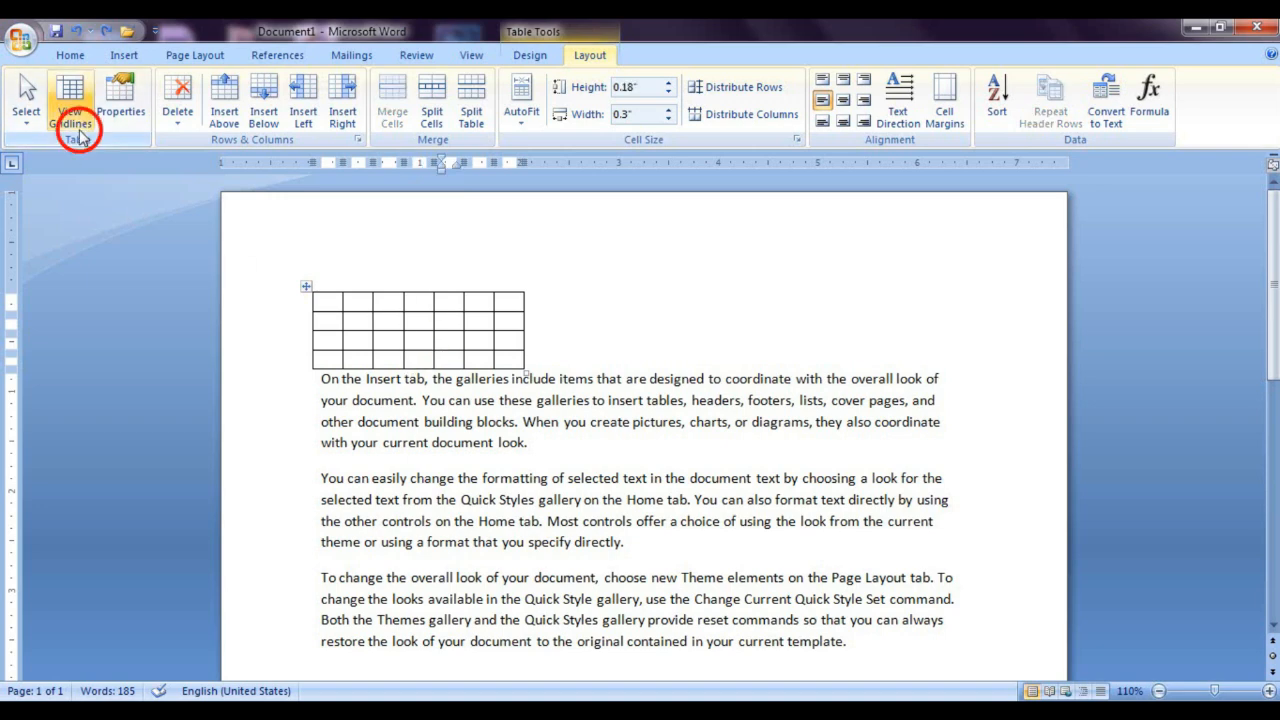
pyautogui.click(70, 105)
pyautogui.click(26, 108)
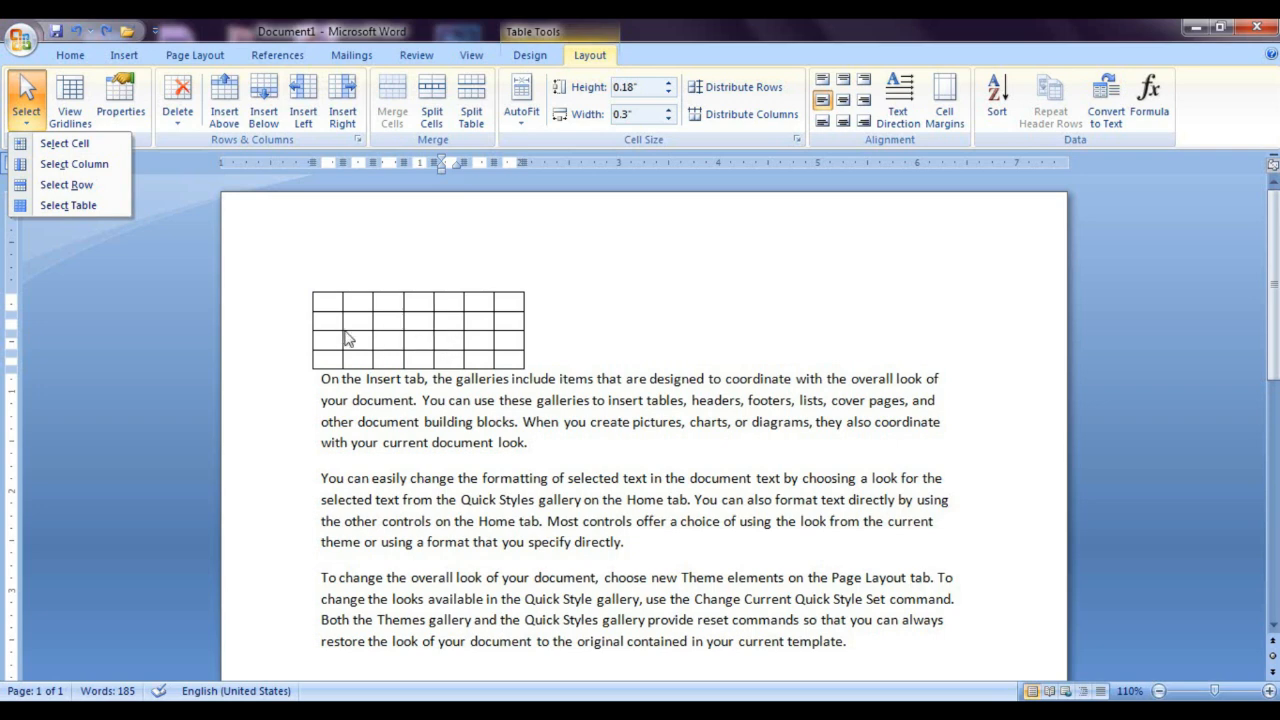
pyautogui.click(66, 184)
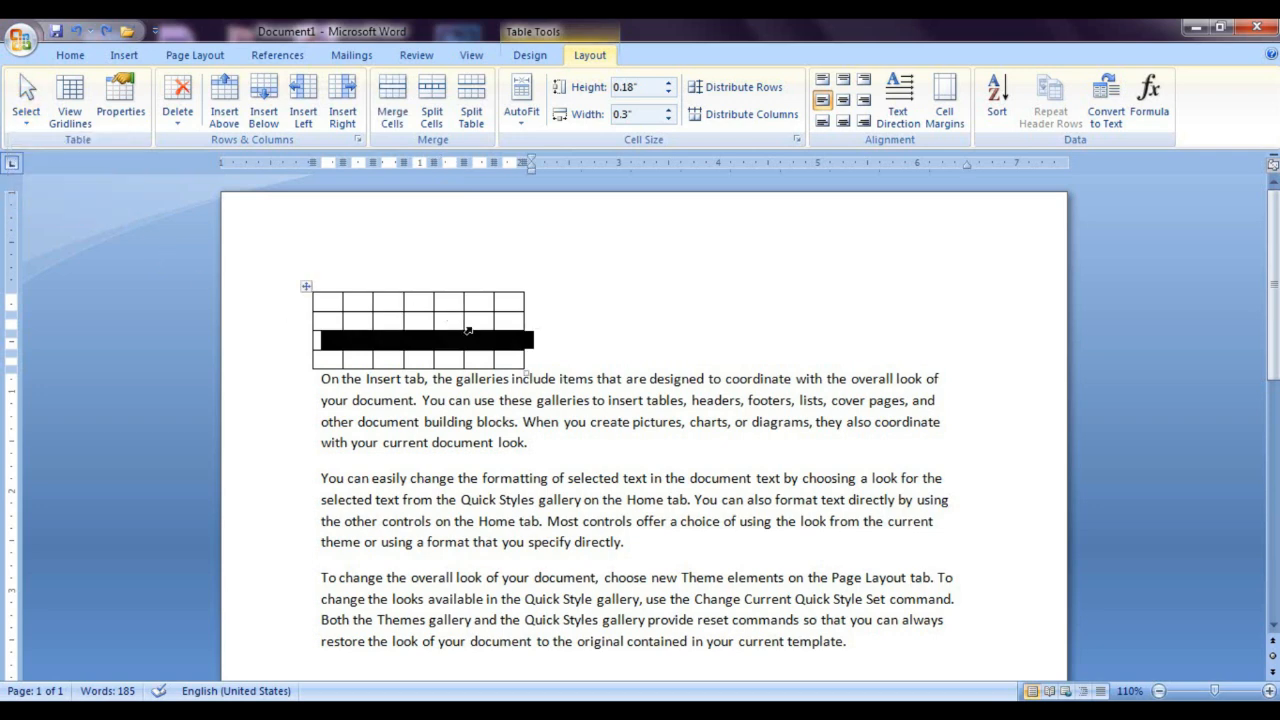
# Step: Select the whole table with the Select Table command, starting from the second cell of the second row
pyautogui.click(366, 317)
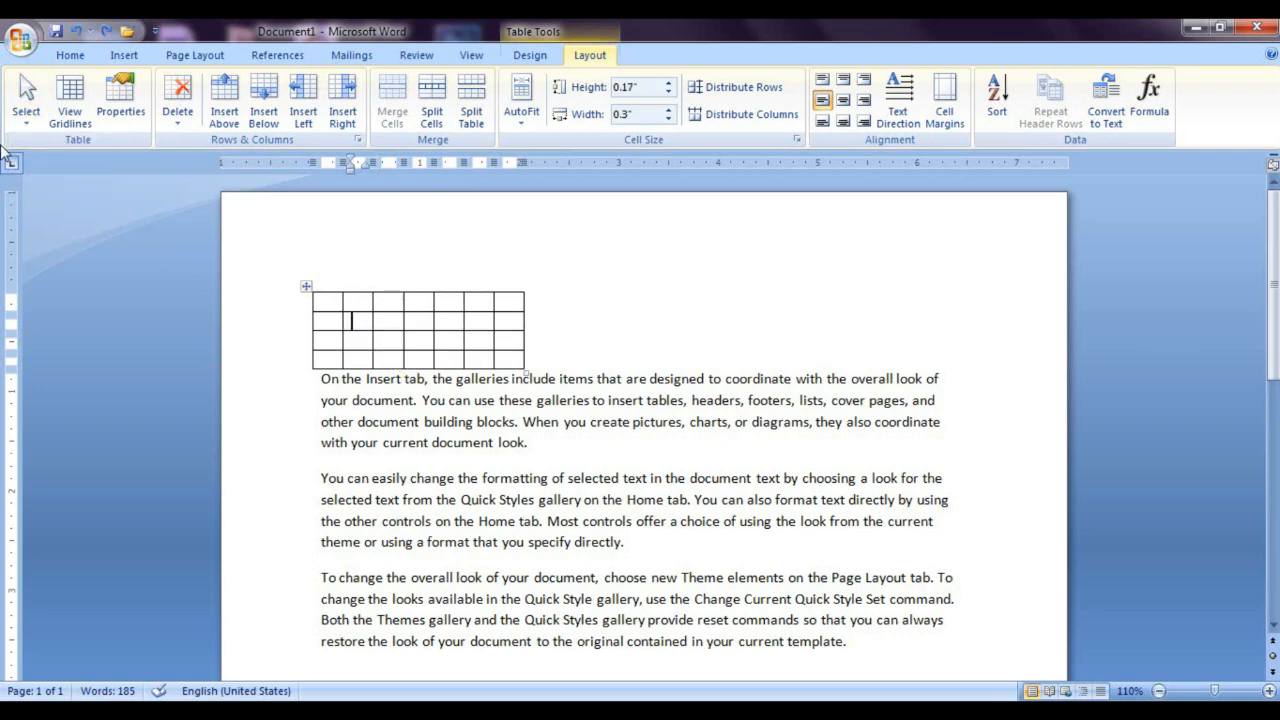
pyautogui.click(24, 105)
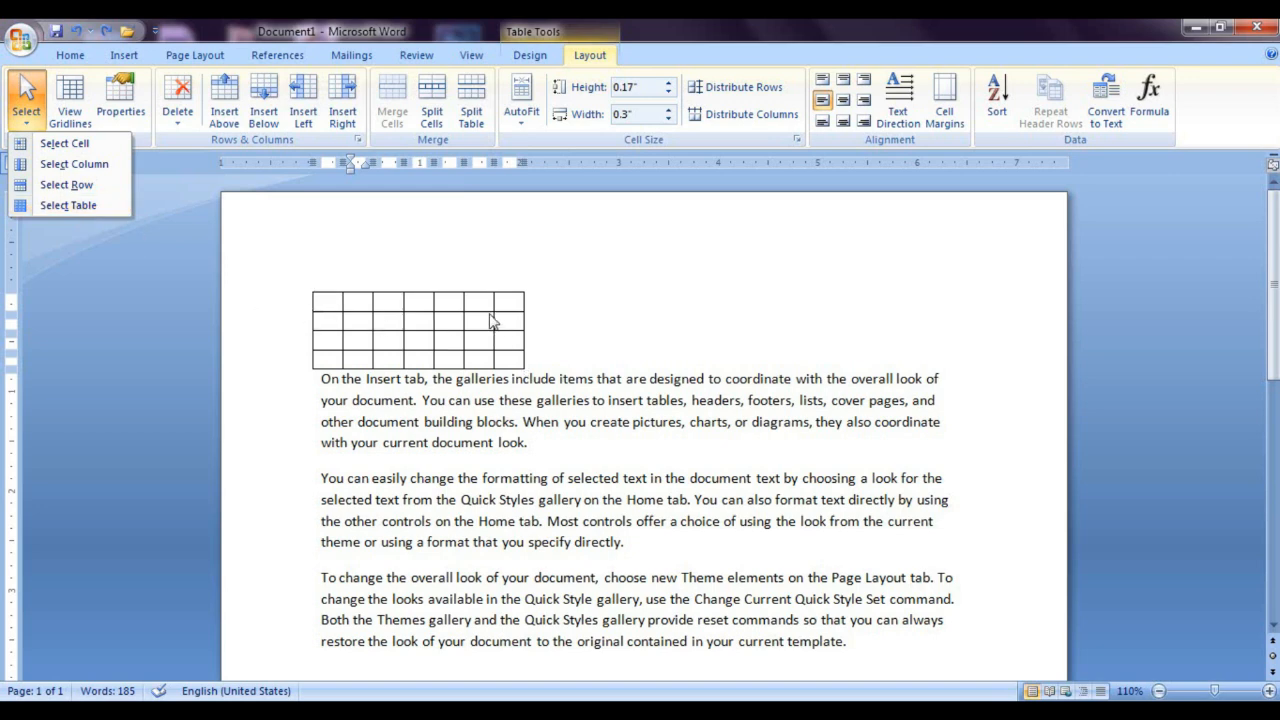
pyautogui.click(78, 209)
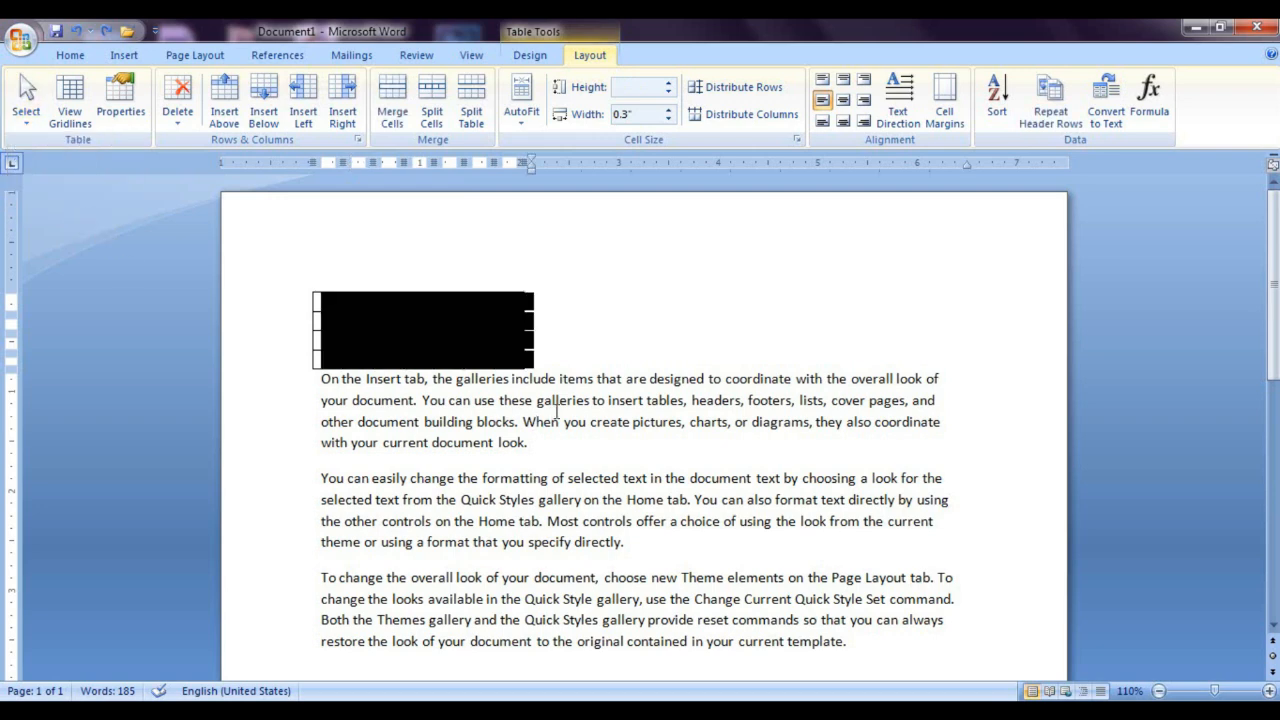